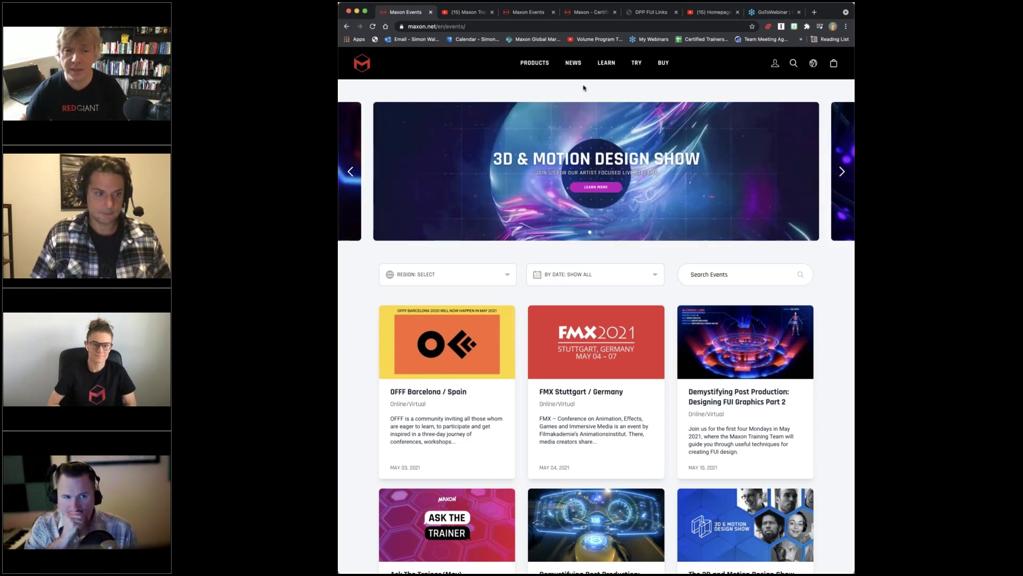
Look through the upcoming events on the Maxon Events page and show the Maxon Training Team YouTube channel.
{"action": "scroll", "coordinate": [583, 88], "scroll_direction": "down", "scroll_amount": 5}
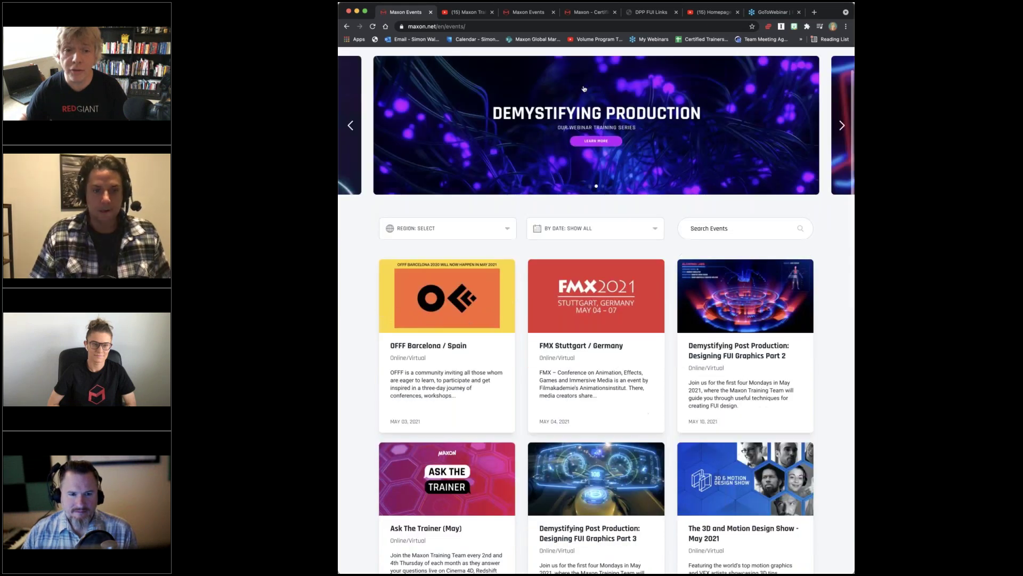
{"action": "scroll", "coordinate": [505, 221], "scroll_direction": "down", "scroll_amount": 1}
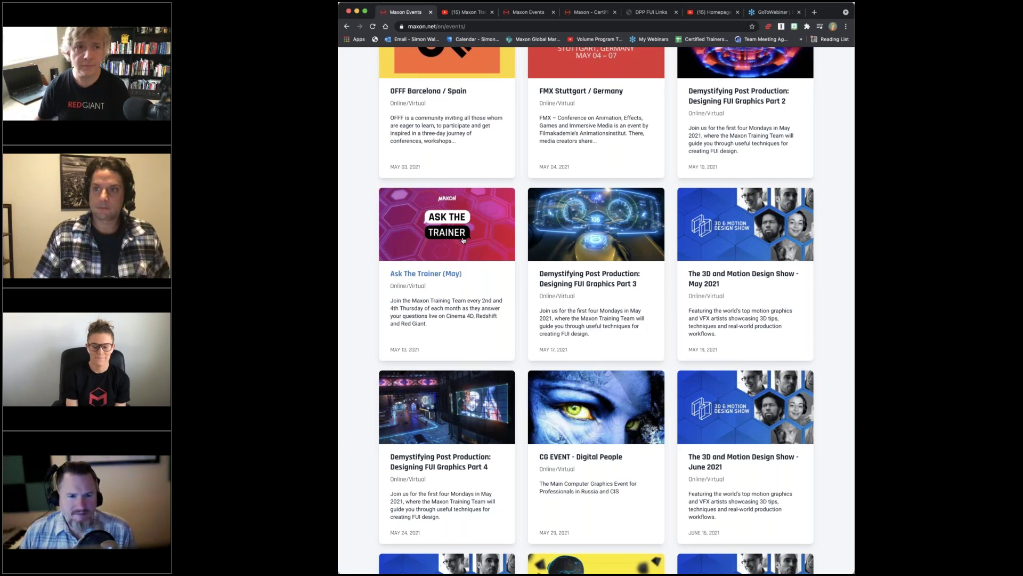
{"action": "left_click", "coordinate": [463, 12]}
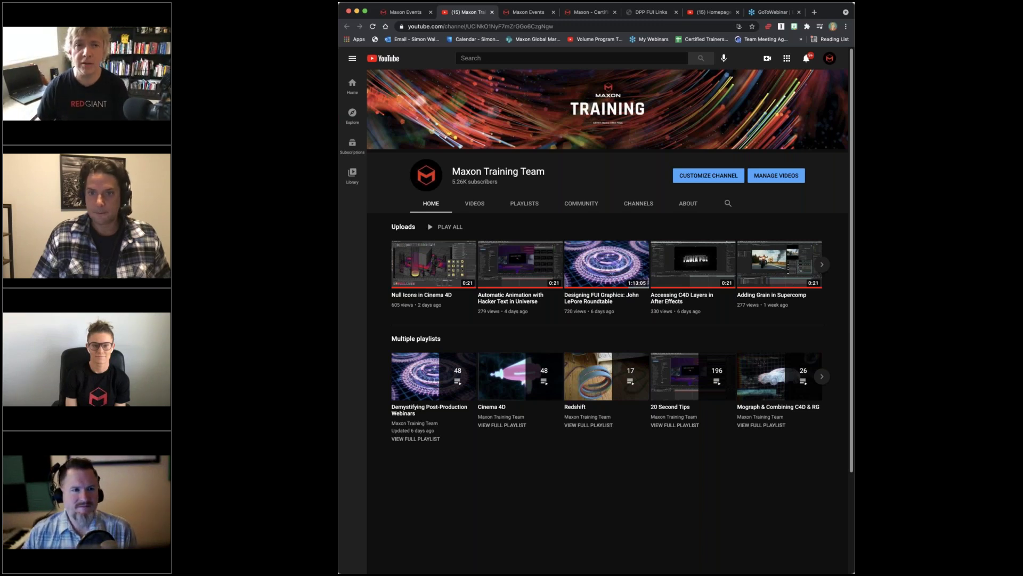
Review the Cinema 4D and Red Giant certification options on the Maxon Certification page.
{"action": "left_click", "coordinate": [592, 12]}
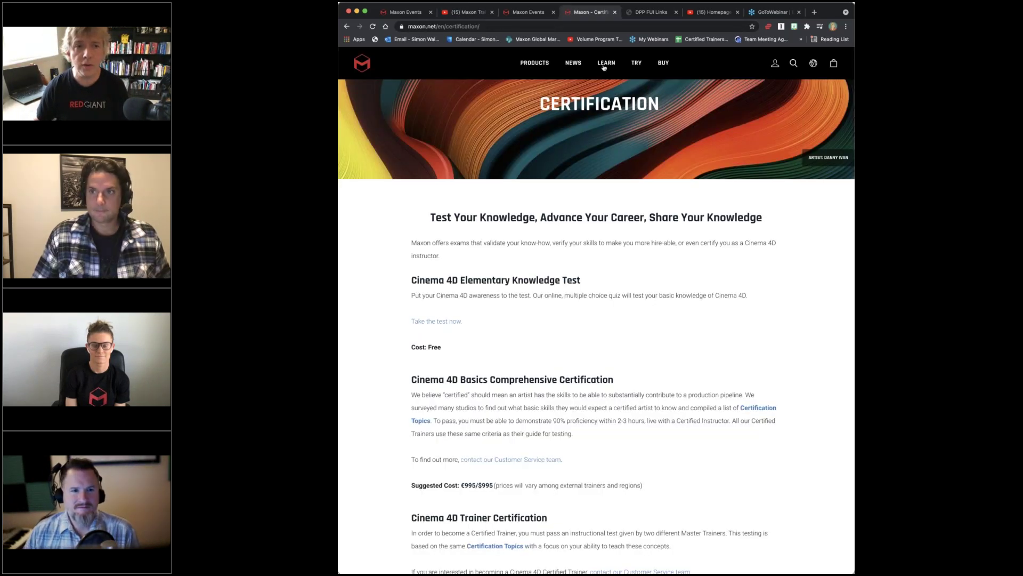
{"action": "mouse_move", "coordinate": [605, 66]}
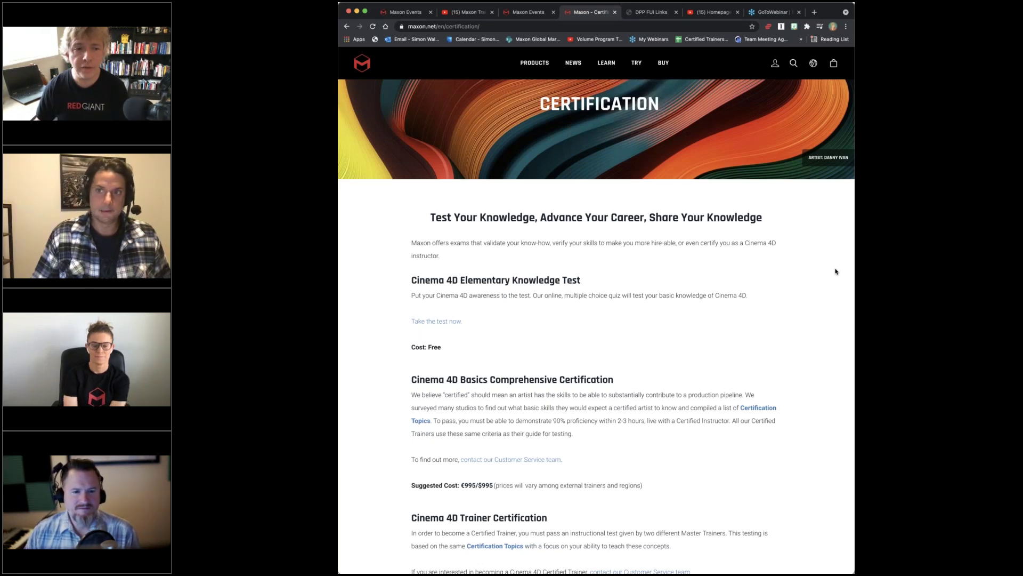
{"action": "scroll", "coordinate": [836, 267], "scroll_direction": "down", "scroll_amount": 2}
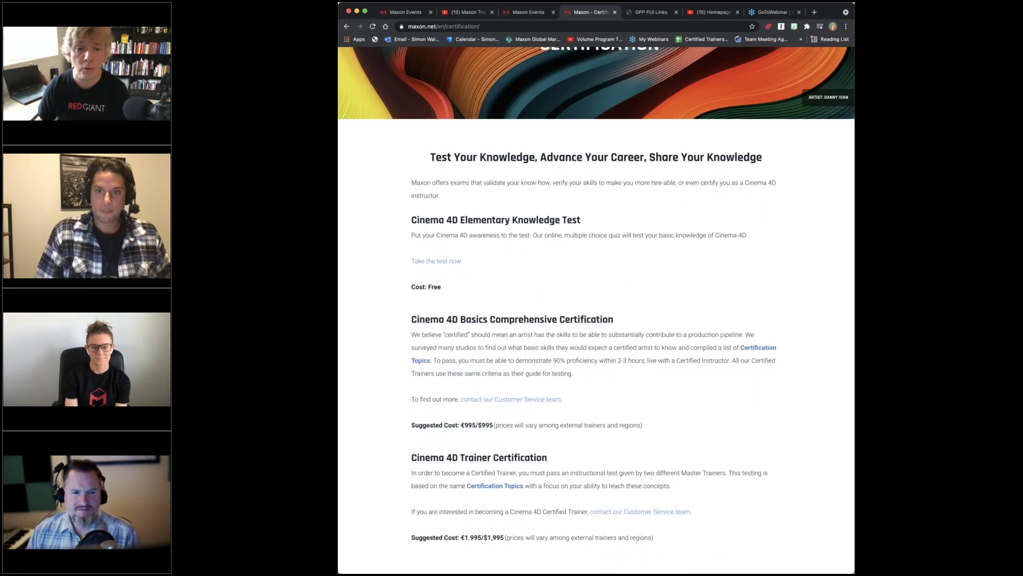
{"action": "scroll", "coordinate": [461, 469], "scroll_direction": "down", "scroll_amount": 5}
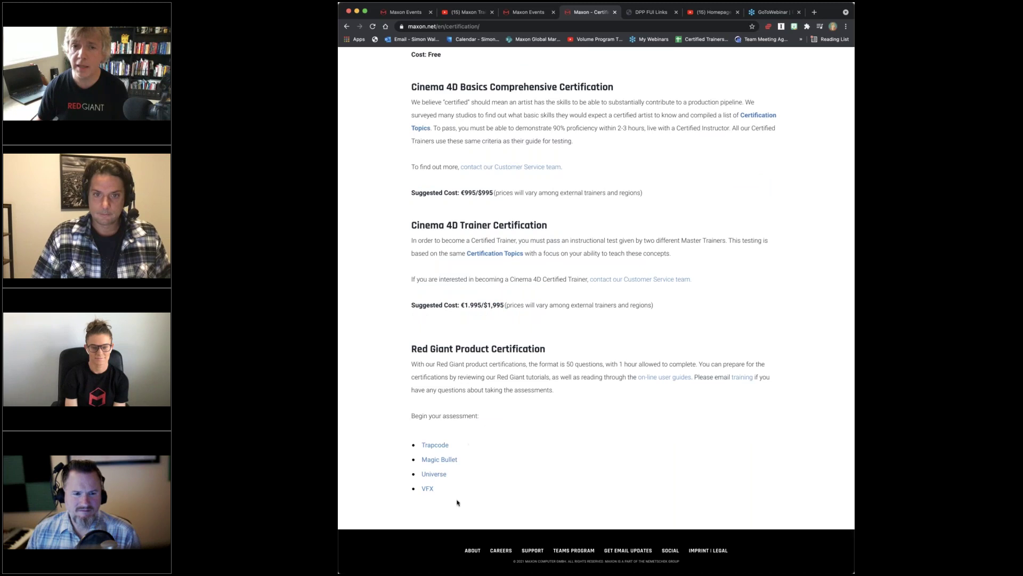
{"action": "scroll", "coordinate": [568, 377], "scroll_direction": "up", "scroll_amount": 7}
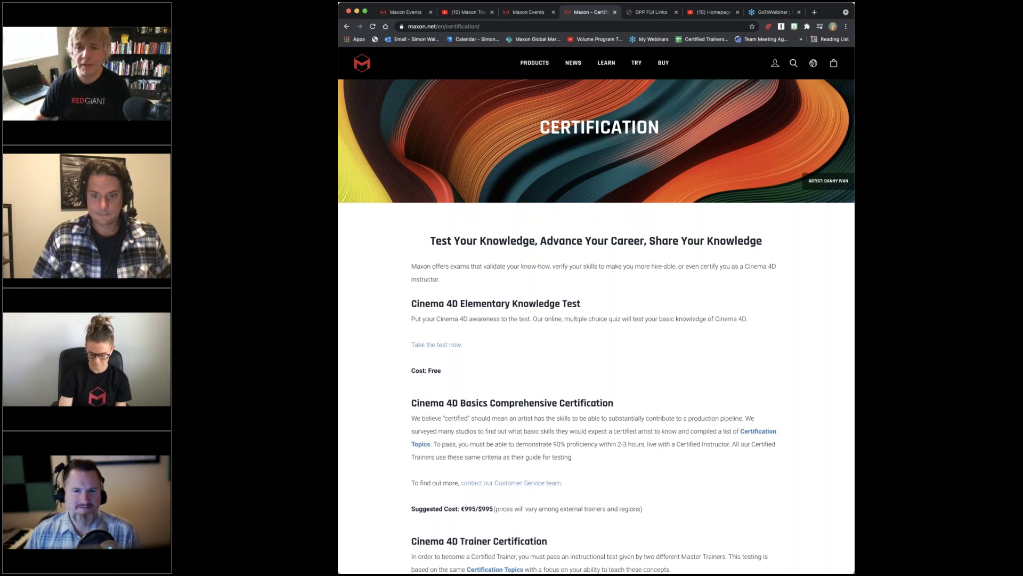
{"action": "left_click", "coordinate": [653, 12]}
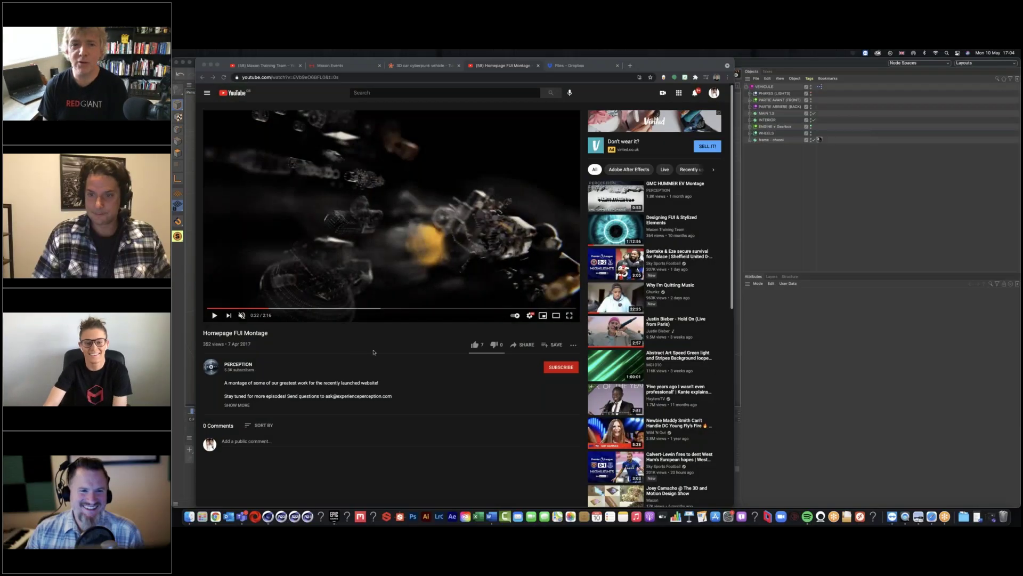
Play a moment of the Homepage FUI Montage video around 0:22 and pause it on the exploded engine shot.
{"action": "left_click", "coordinate": [435, 74]}
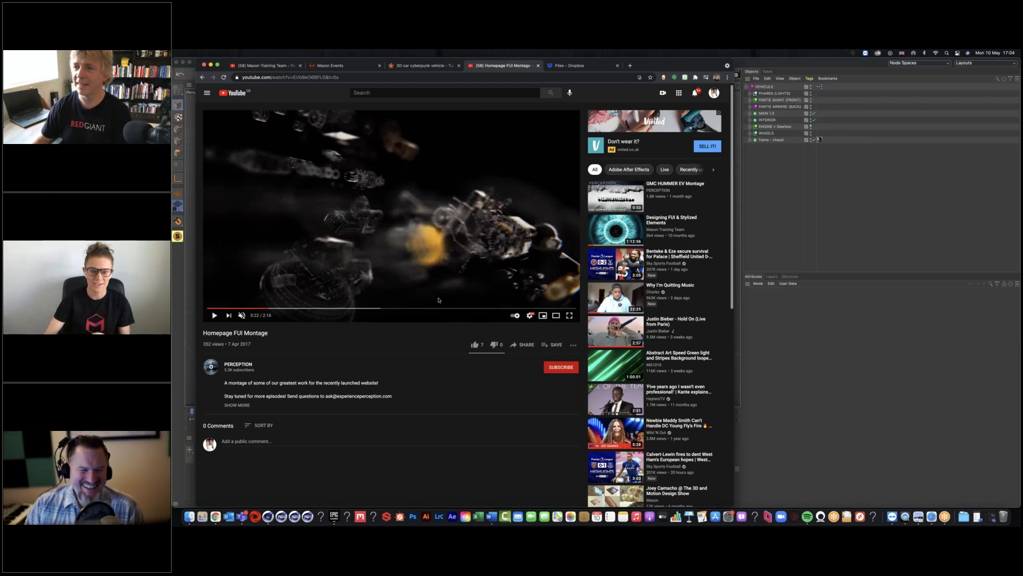
{"action": "left_click", "coordinate": [422, 383]}
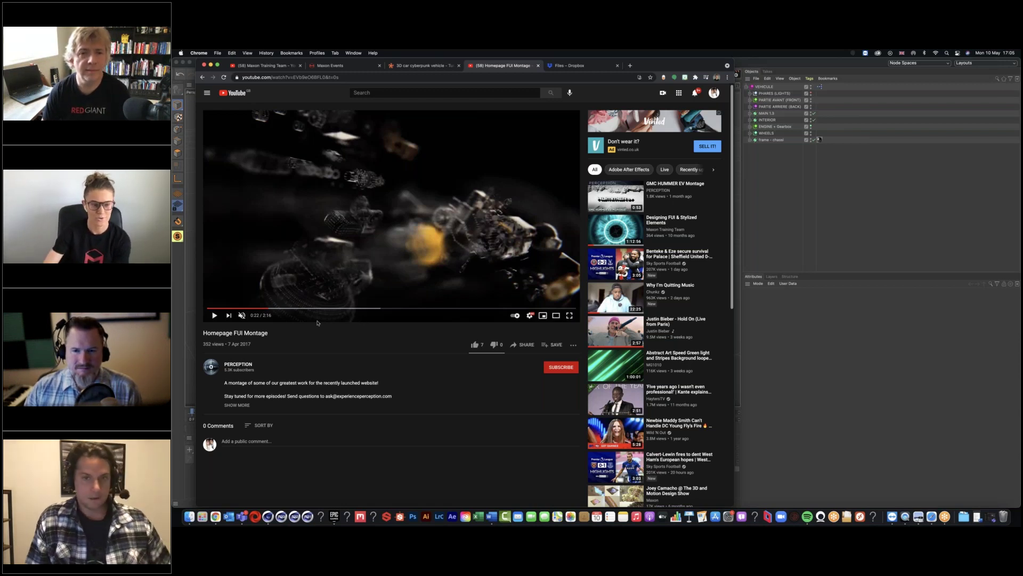
{"action": "left_click", "coordinate": [263, 309]}
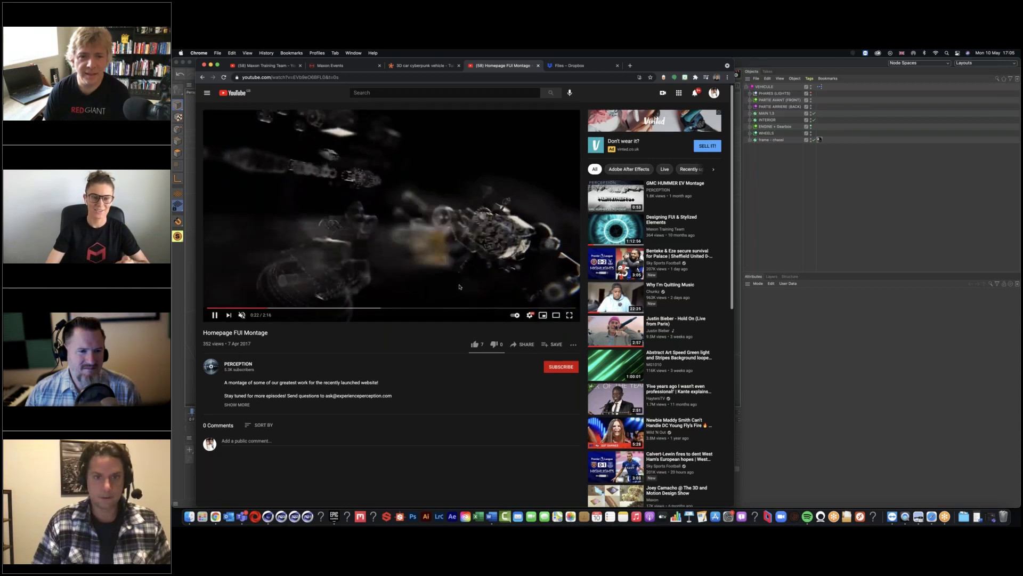
{"action": "left_click", "coordinate": [459, 287]}
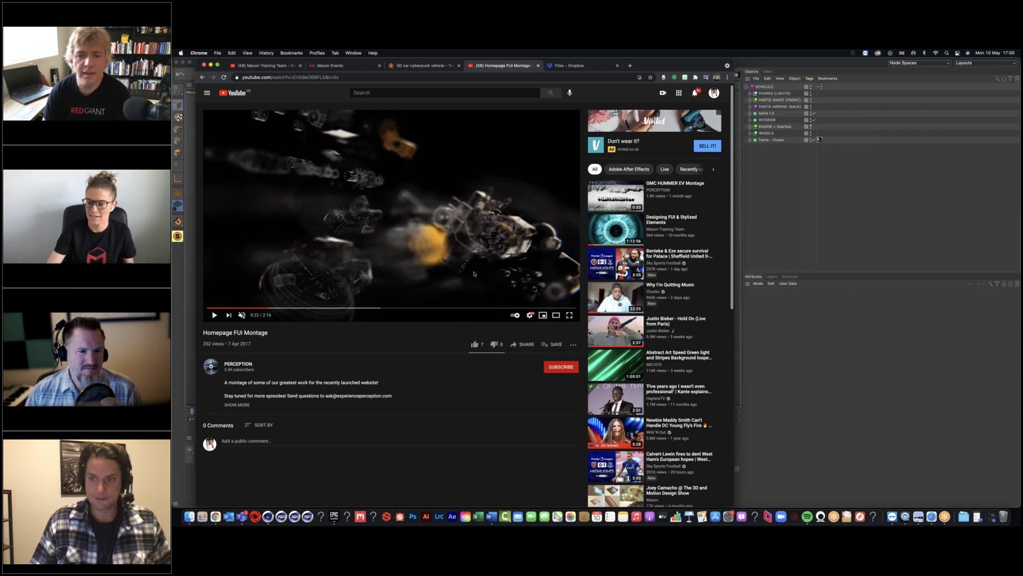
Switch to Preview to show FUI_ExpandedView_Render.jpg and reposition its window over the browser.
{"action": "left_click", "coordinate": [919, 517]}
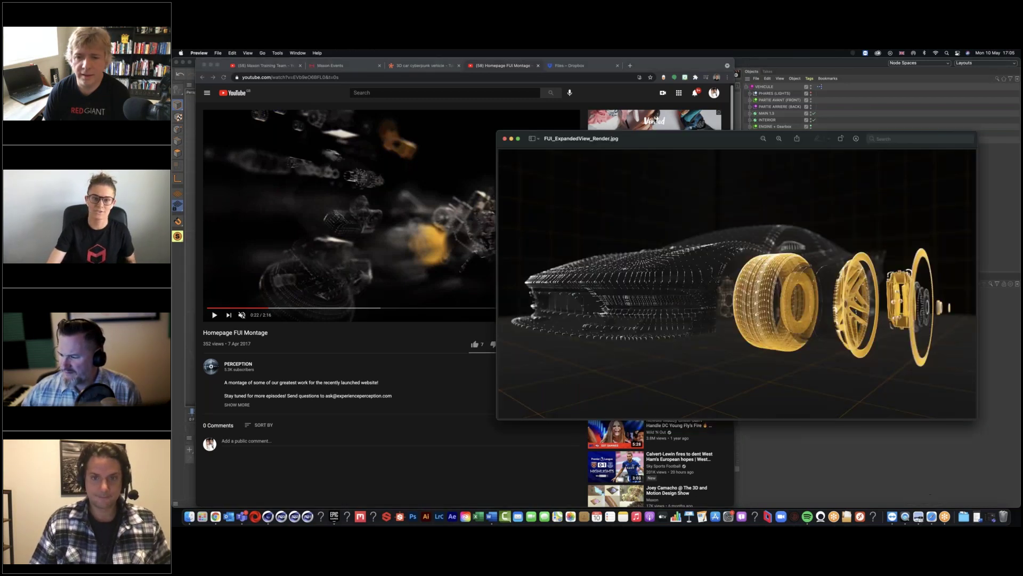
{"action": "left_click_drag", "start_coordinate": [646, 138], "coordinate": [527, 100]}
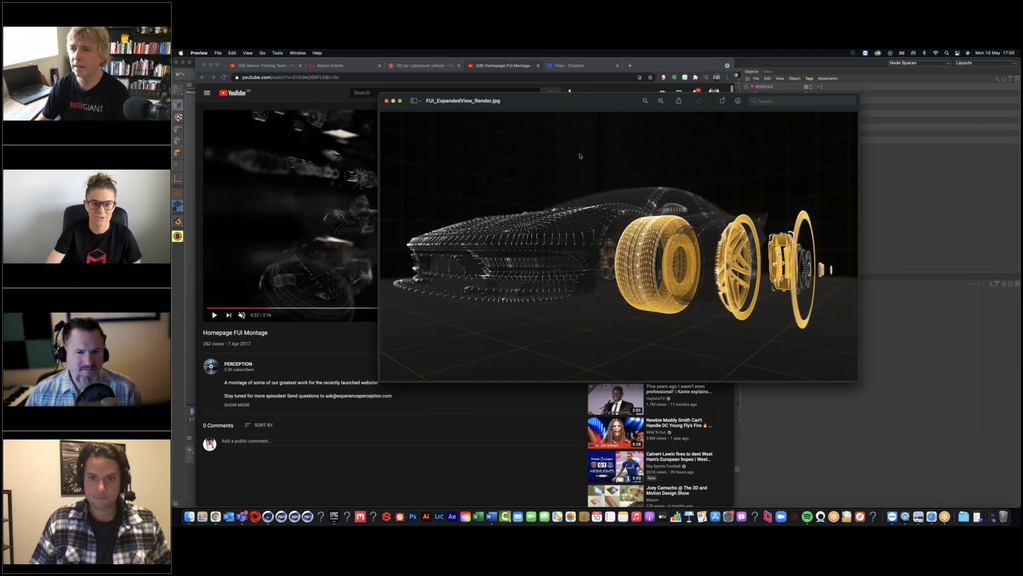
{"action": "left_click_drag", "start_coordinate": [471, 102], "coordinate": [581, 155]}
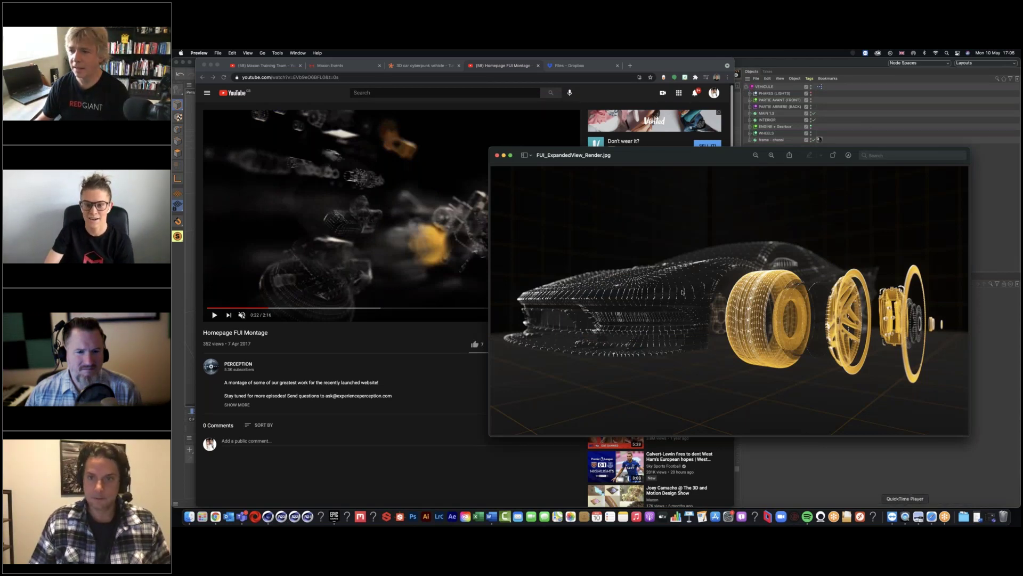
Switch to QuickTime Player, play FUI_ExpandedView_Animation.mp4, and scrub through the expanding wheel parts.
{"action": "left_click", "coordinate": [905, 516]}
{"action": "left_click_drag", "start_coordinate": [747, 140], "coordinate": [666, 131]}
{"action": "left_click", "coordinate": [653, 324]}
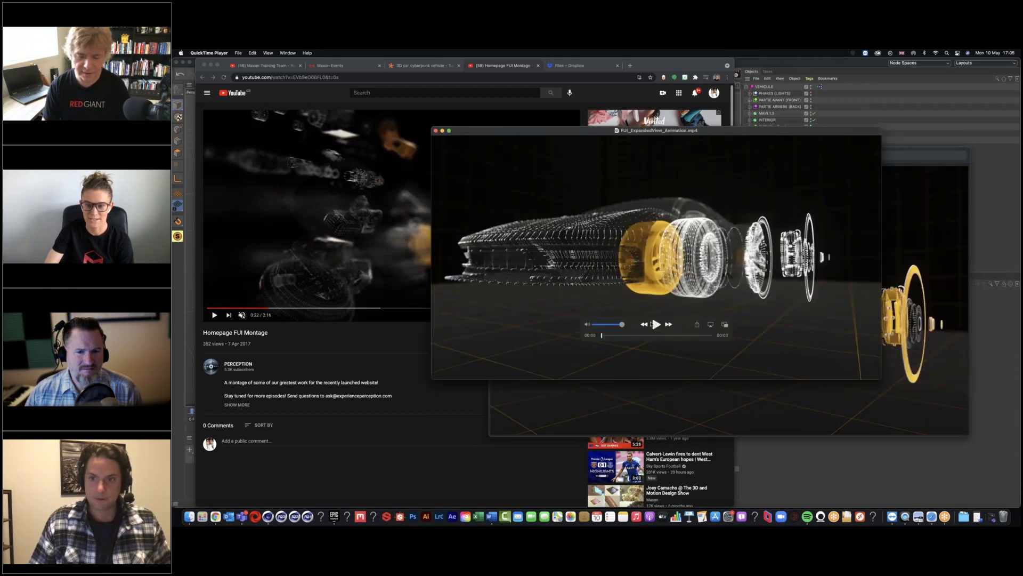
{"action": "left_click", "coordinate": [655, 324]}
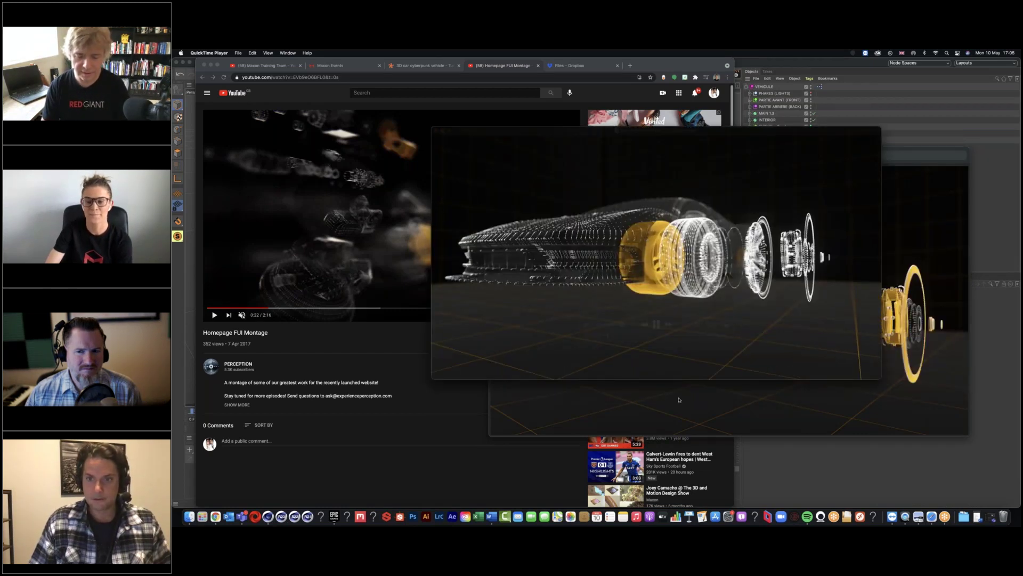
{"action": "mouse_move", "coordinate": [665, 349]}
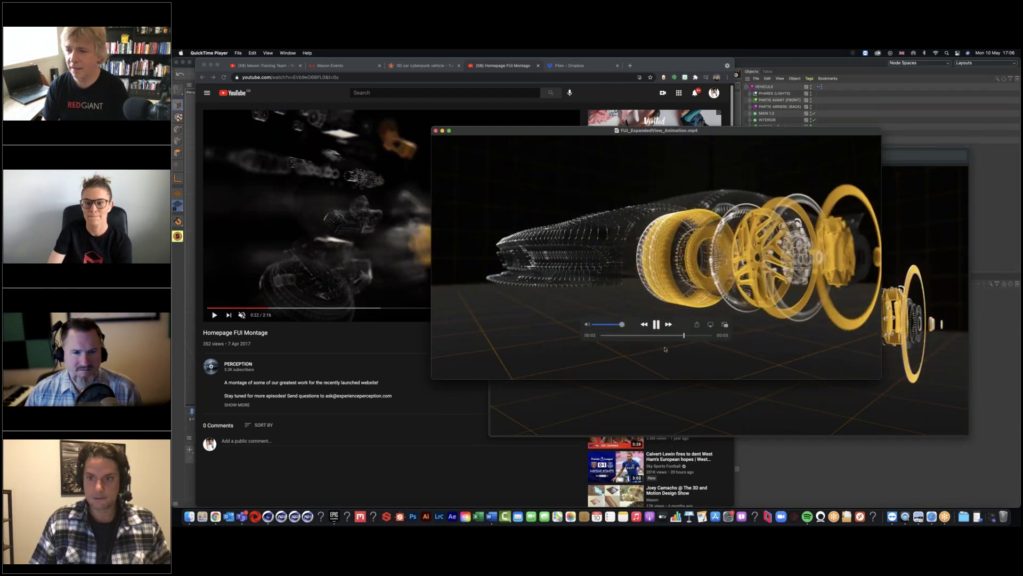
{"action": "left_click_drag", "start_coordinate": [614, 337], "coordinate": [601, 336]}
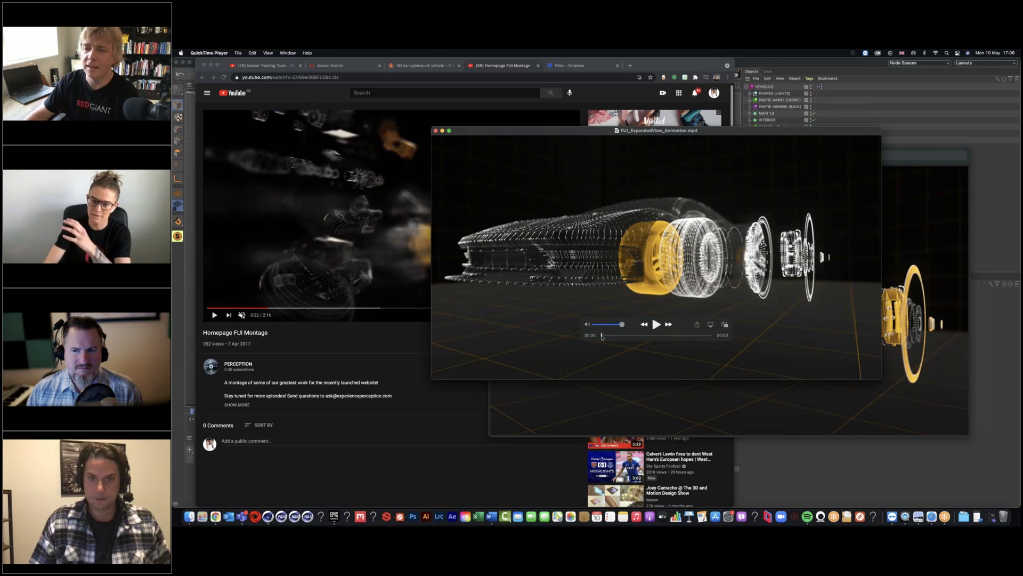
{"action": "left_click_drag", "start_coordinate": [610, 336], "coordinate": [660, 336]}
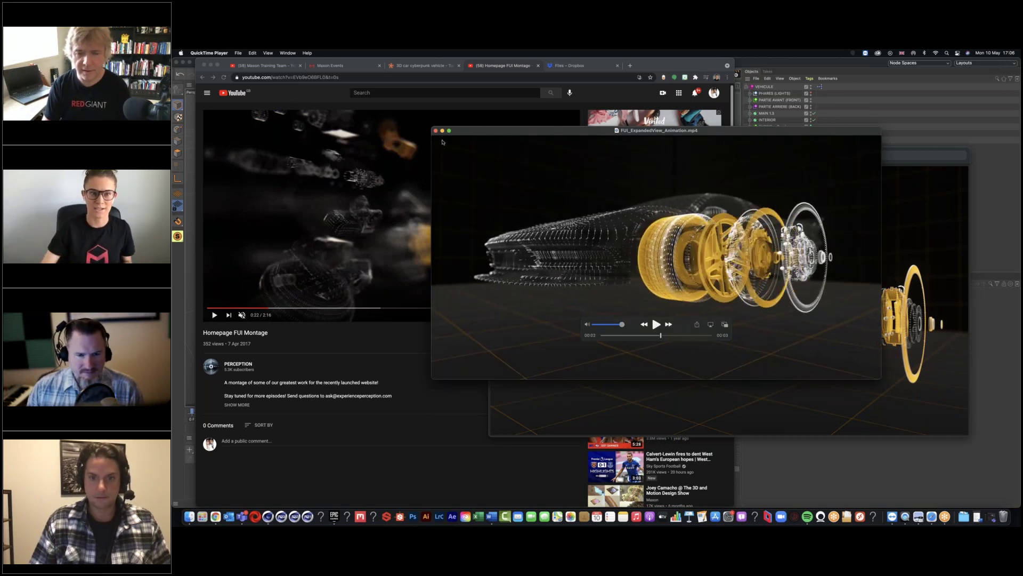
Switch to Chrome and examine the shaded and wireframe previews of the TurboSquid 3D Cyberpunk car concept.
{"action": "left_click", "coordinate": [423, 65]}
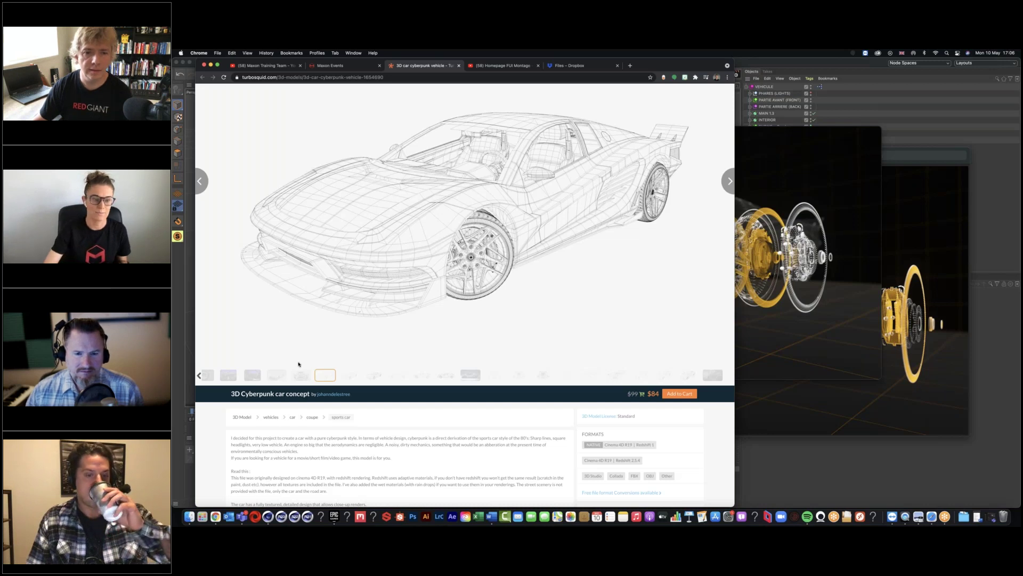
{"action": "left_click", "coordinate": [281, 379]}
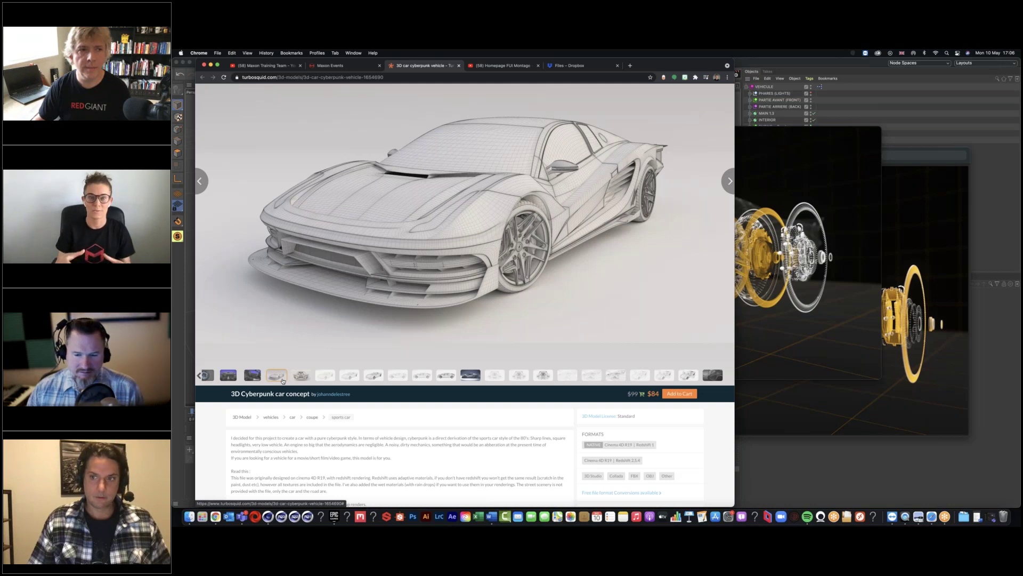
{"action": "left_click", "coordinate": [330, 377]}
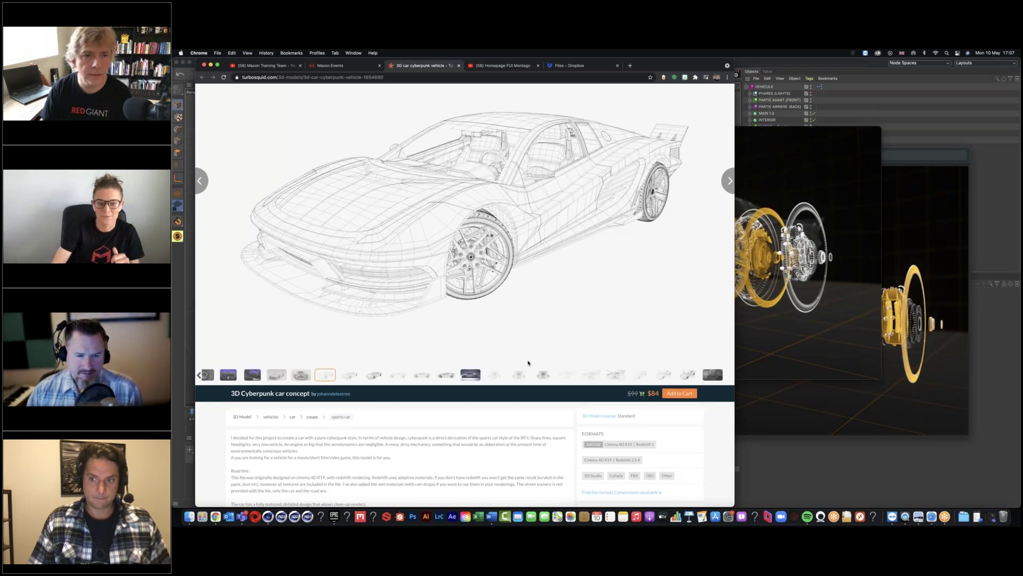
{"action": "scroll", "coordinate": [528, 363], "scroll_direction": "down", "scroll_amount": 1}
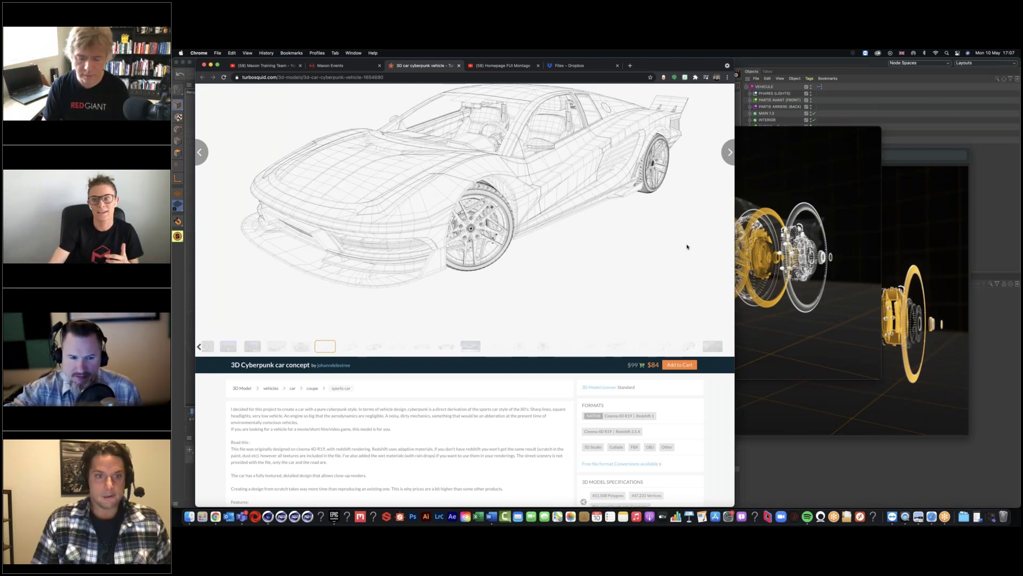
Examine the car's object hierarchy in Cinema 4D, revisit its TurboSquid listing in Chrome, and minimise the browser.
{"action": "key", "text": "super+Tab"}
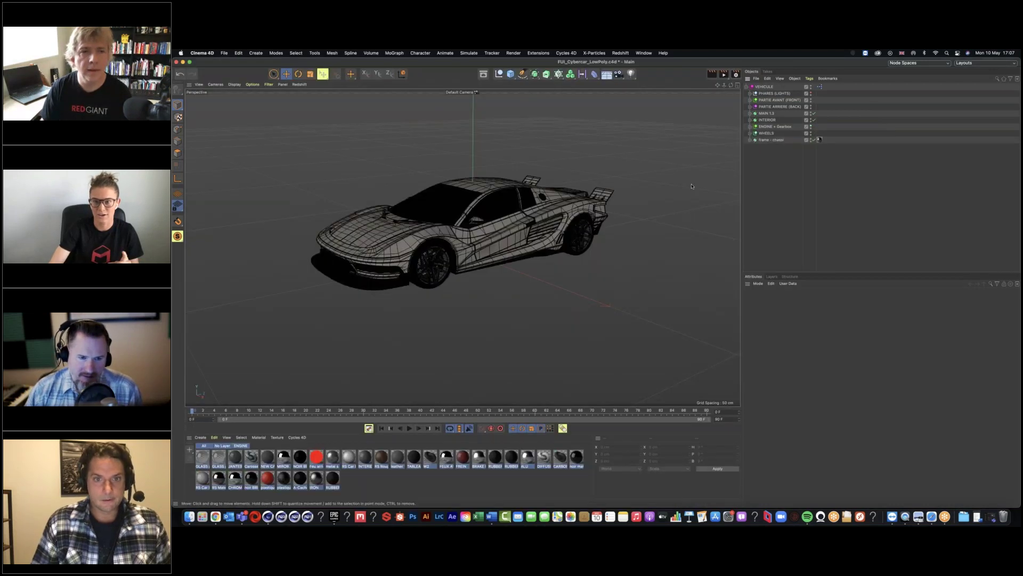
{"action": "left_click_drag", "start_coordinate": [774, 155], "coordinate": [771, 87]}
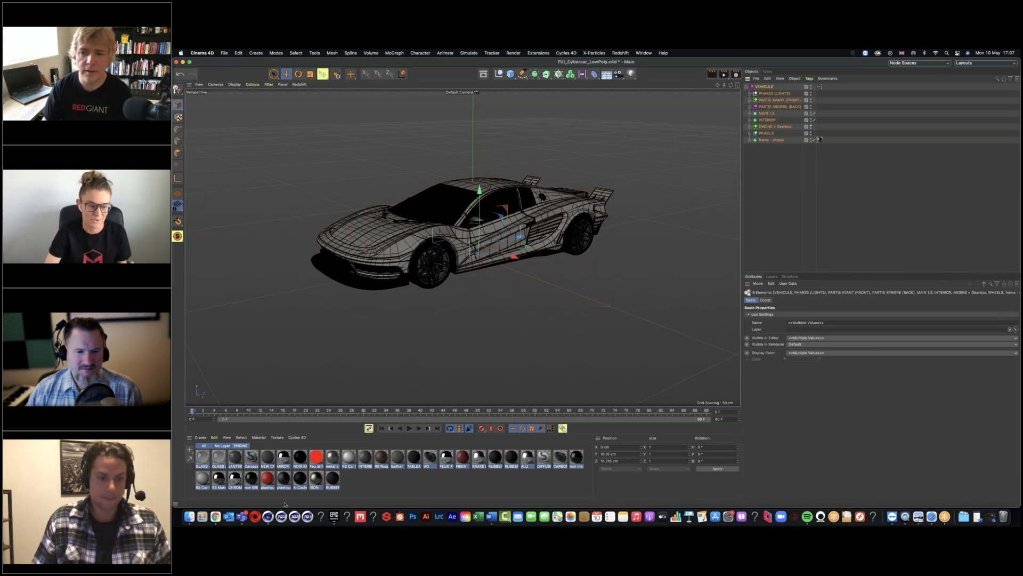
{"action": "left_click", "coordinate": [216, 516]}
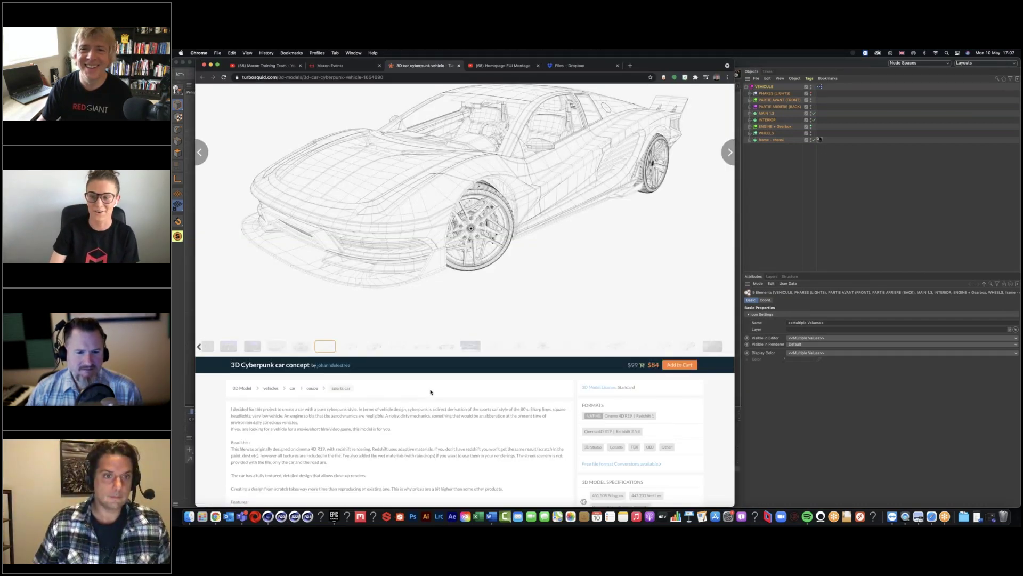
{"action": "left_click", "coordinate": [210, 65]}
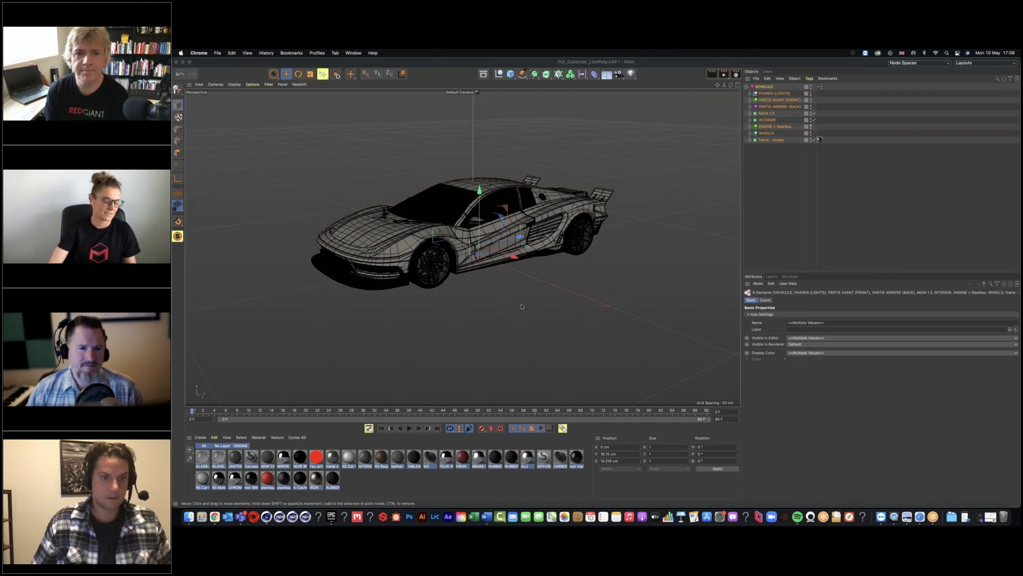
Return to Cinema 4D, deselect the car's objects, and delete all materials from the scene.
{"action": "left_click", "coordinate": [409, 223]}
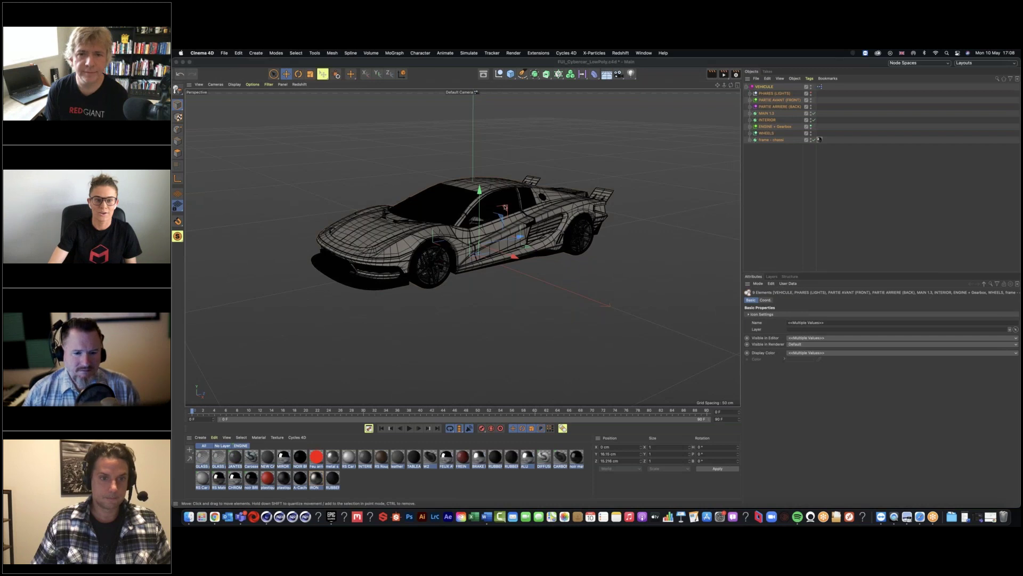
{"action": "left_click", "coordinate": [563, 122]}
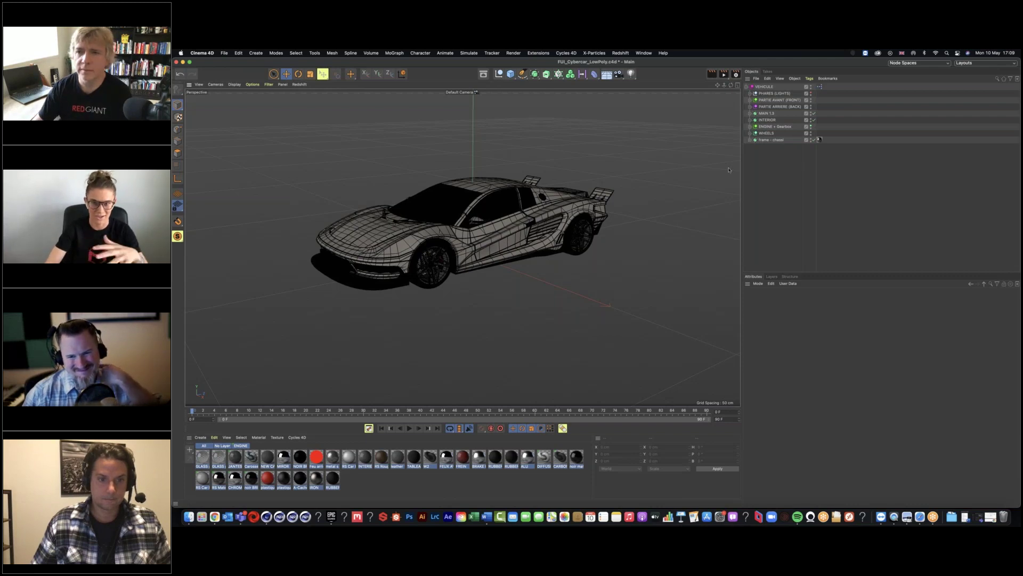
{"action": "left_click_drag", "start_coordinate": [201, 494], "coordinate": [584, 457]}
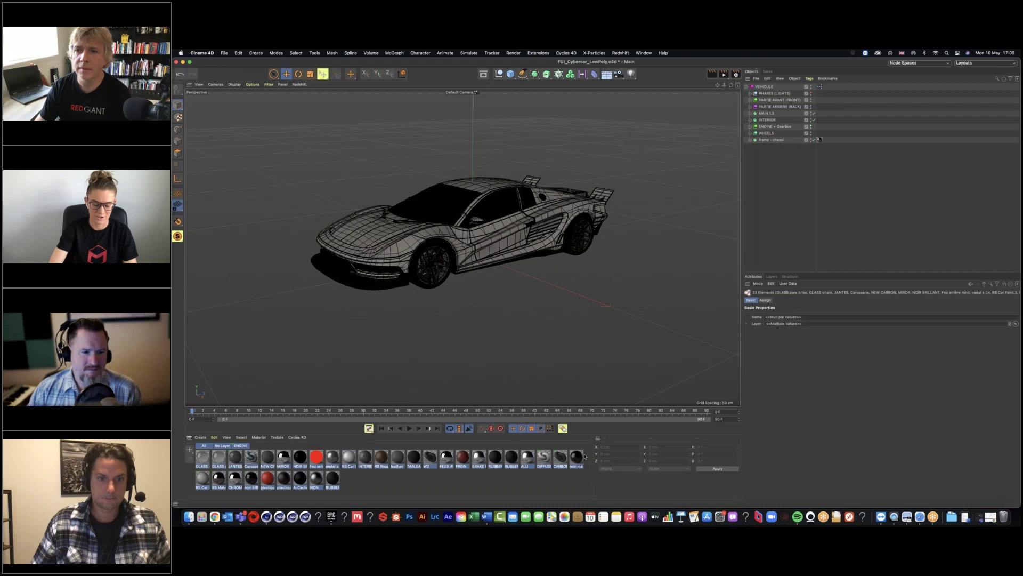
{"action": "key", "text": "Delete"}
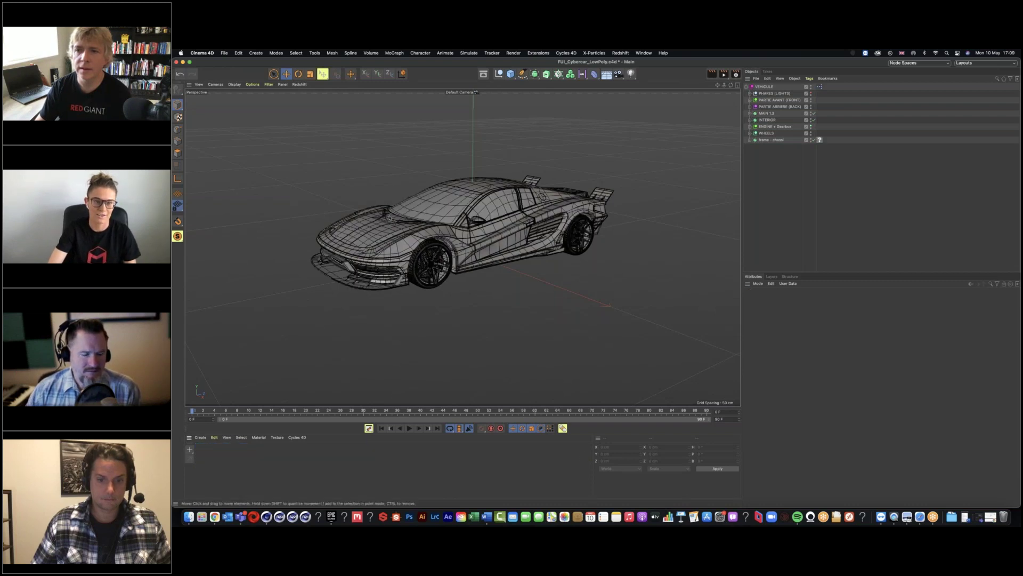
Set the perspective viewport's display to Gouraud Shading and frame the car closer from a lower angle.
{"action": "left_click", "coordinate": [234, 84]}
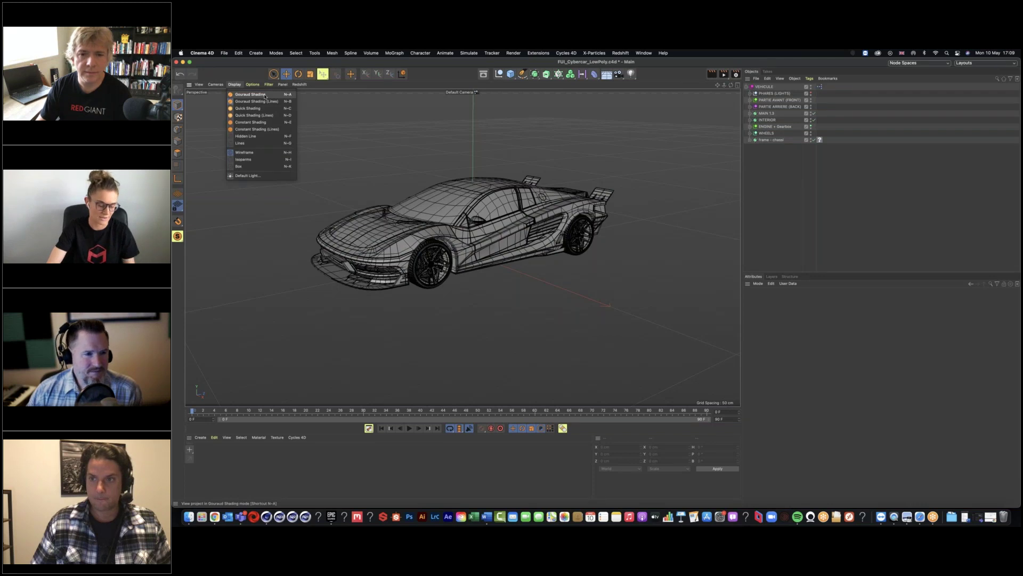
{"action": "left_click", "coordinate": [265, 95]}
{"action": "left_click_drag", "start_coordinate": [498, 247], "coordinate": [504, 241], "text": "alt"}
{"action": "scroll", "coordinate": [498, 240], "scroll_direction": "up", "scroll_amount": 4}
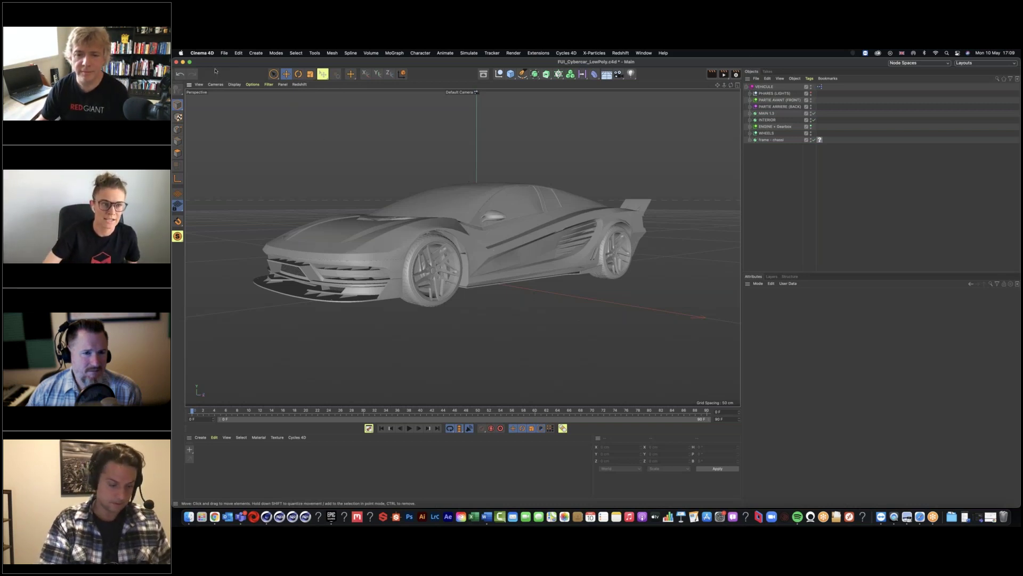
Create a new project and add a cube and a sphere, moving the sphere along X so it stands beside the cube.
{"action": "left_click", "coordinate": [224, 53]}
{"action": "left_click", "coordinate": [231, 70]}
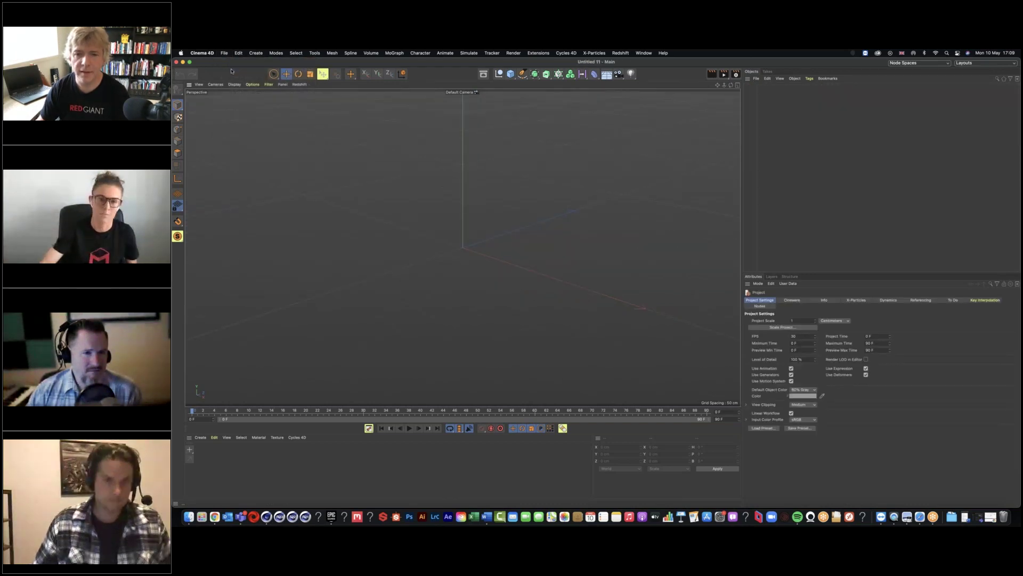
{"action": "left_click", "coordinate": [510, 73]}
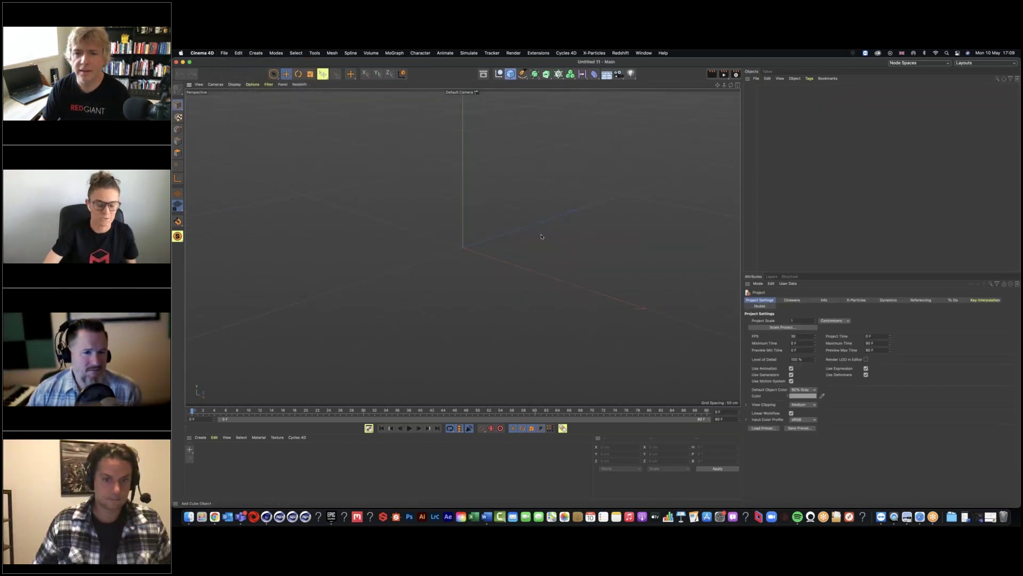
{"action": "left_click_drag", "start_coordinate": [498, 259], "coordinate": [526, 259], "text": "alt"}
{"action": "middle_click_drag", "start_coordinate": [526, 259], "coordinate": [462, 247], "text": "alt"}
{"action": "left_click_drag", "start_coordinate": [510, 74], "coordinate": [539, 95]}
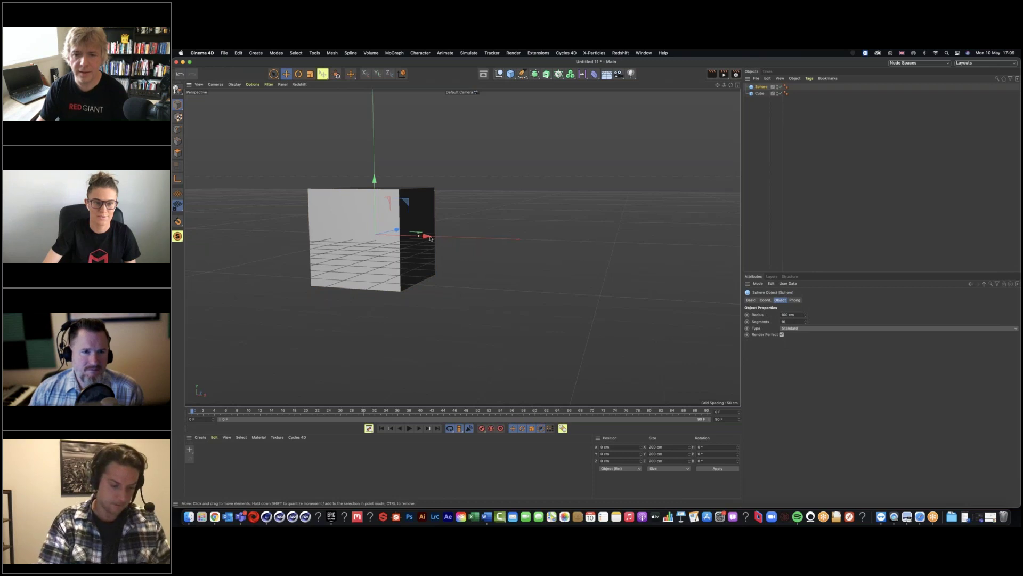
{"action": "left_click_drag", "start_coordinate": [427, 236], "coordinate": [557, 240]}
{"action": "left_click_drag", "start_coordinate": [479, 256], "coordinate": [522, 249], "text": "alt"}
Group the sphere and cube under a null and add a Pose Morph rigging tag to that null.
{"action": "left_click_drag", "start_coordinate": [752, 102], "coordinate": [769, 84]}
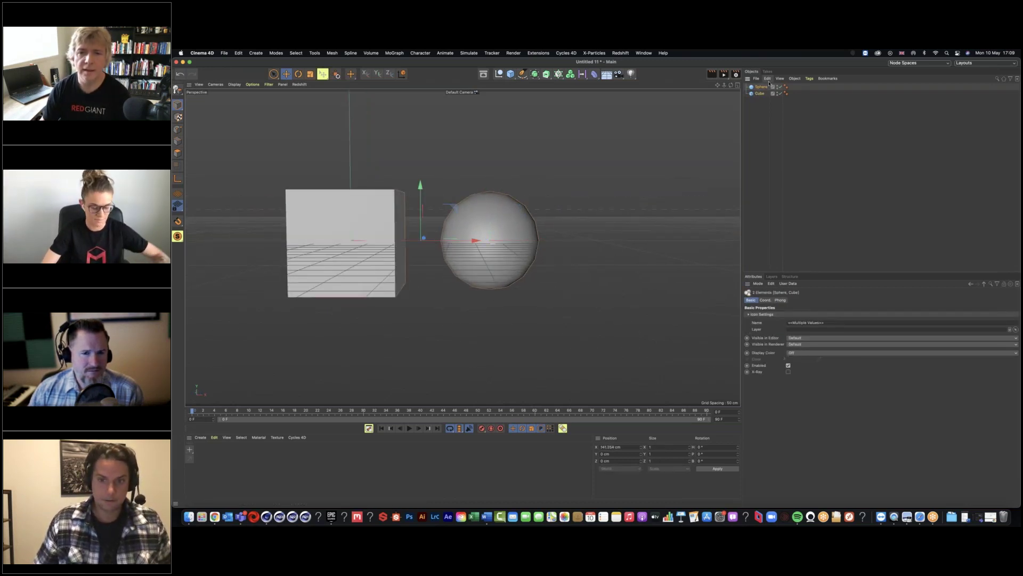
{"action": "key", "text": "alt+g"}
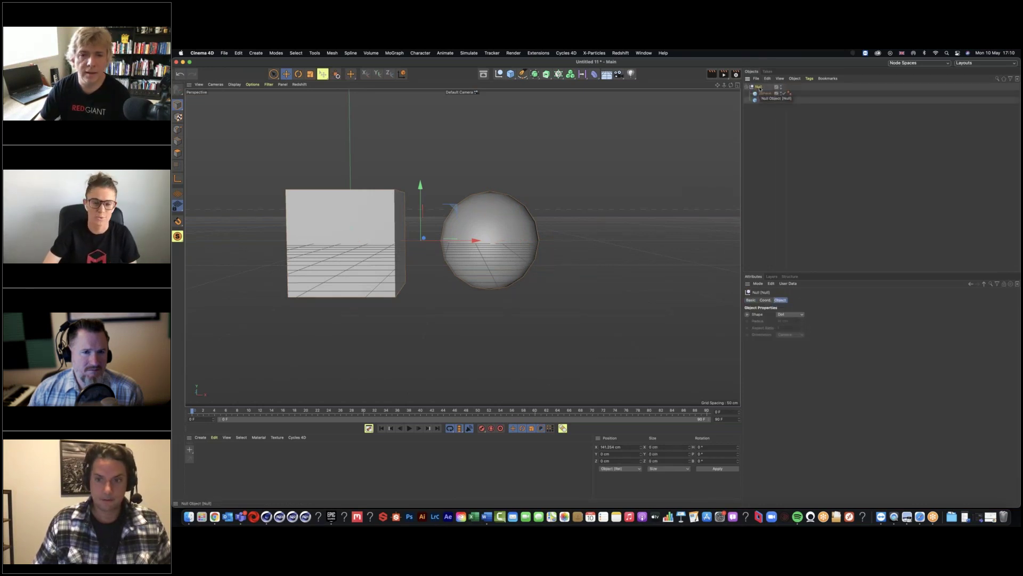
{"action": "right_click", "coordinate": [760, 87]}
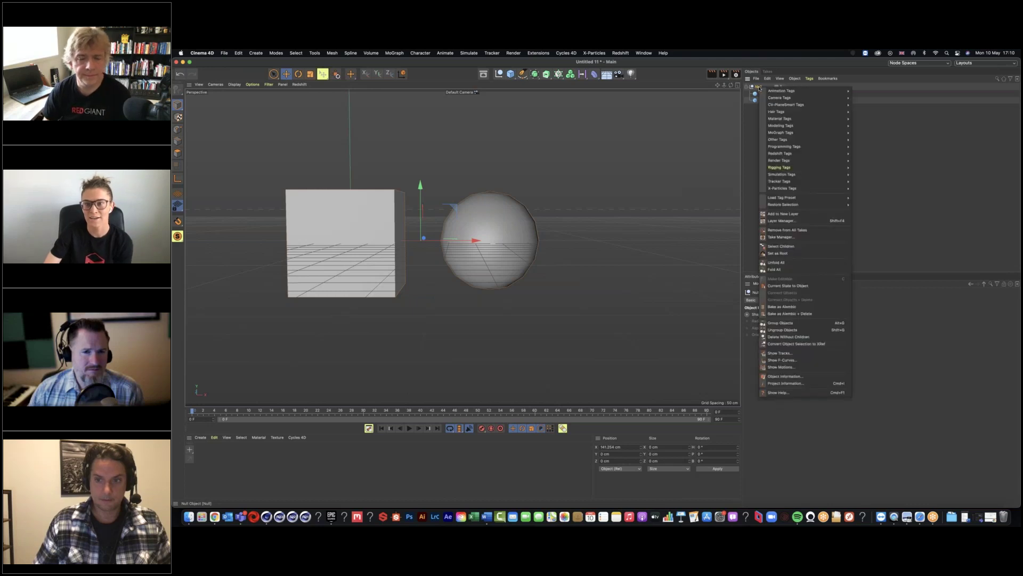
{"action": "mouse_move", "coordinate": [797, 155]}
{"action": "mouse_move", "coordinate": [801, 176]}
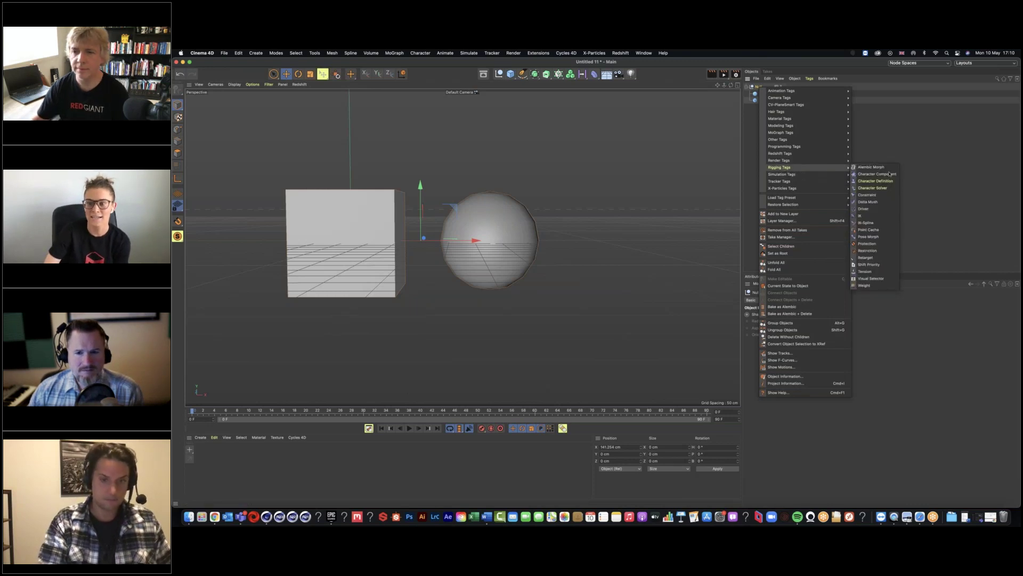
{"action": "left_click", "coordinate": [869, 237]}
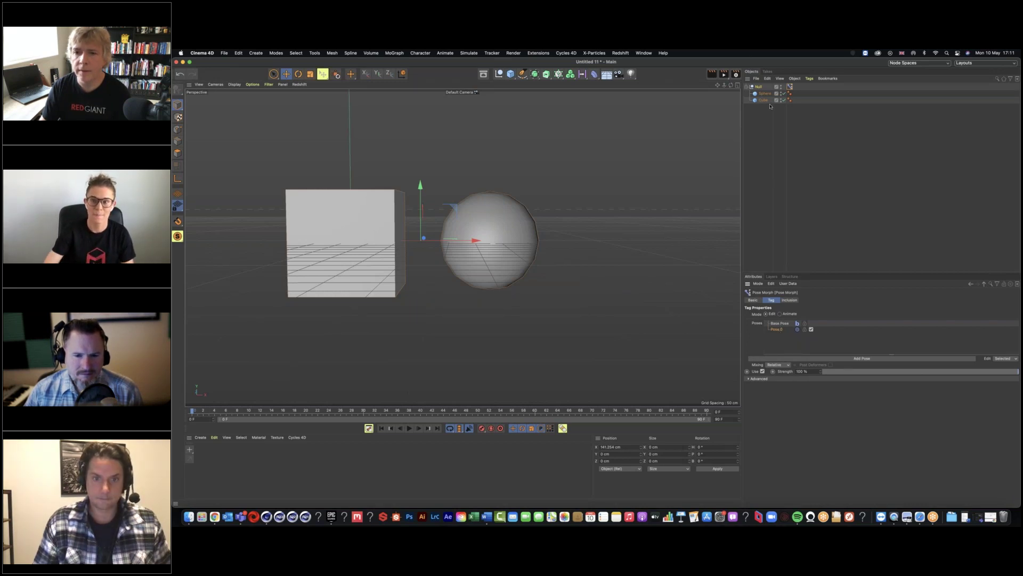
Spread the cube and the sphere apart in opposite directions along X to define Pose.0.
{"action": "left_click", "coordinate": [362, 243]}
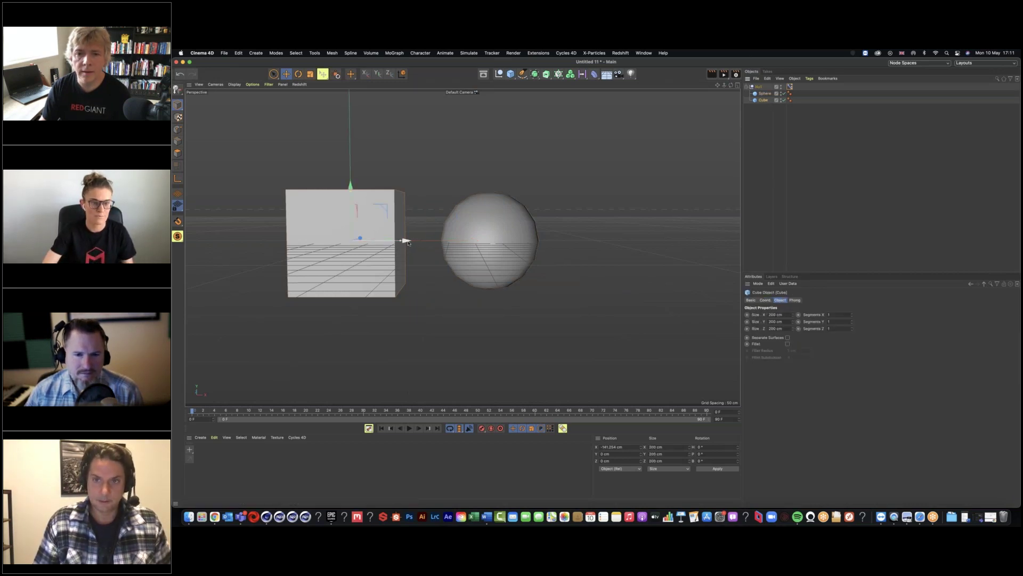
{"action": "left_click_drag", "start_coordinate": [369, 240], "coordinate": [248, 239]}
{"action": "left_click", "coordinate": [538, 239]}
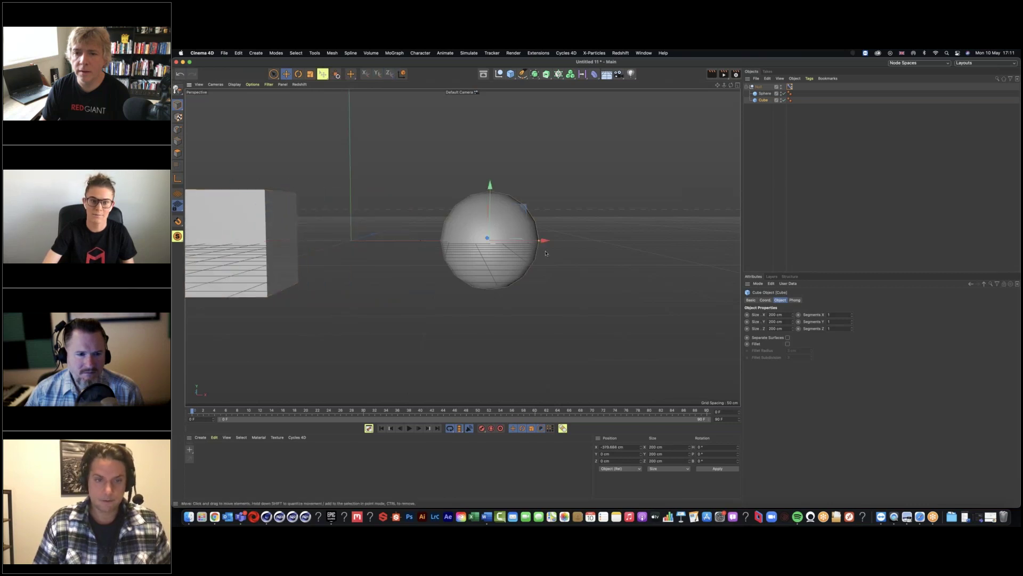
{"action": "left_click_drag", "start_coordinate": [542, 238], "coordinate": [684, 238]}
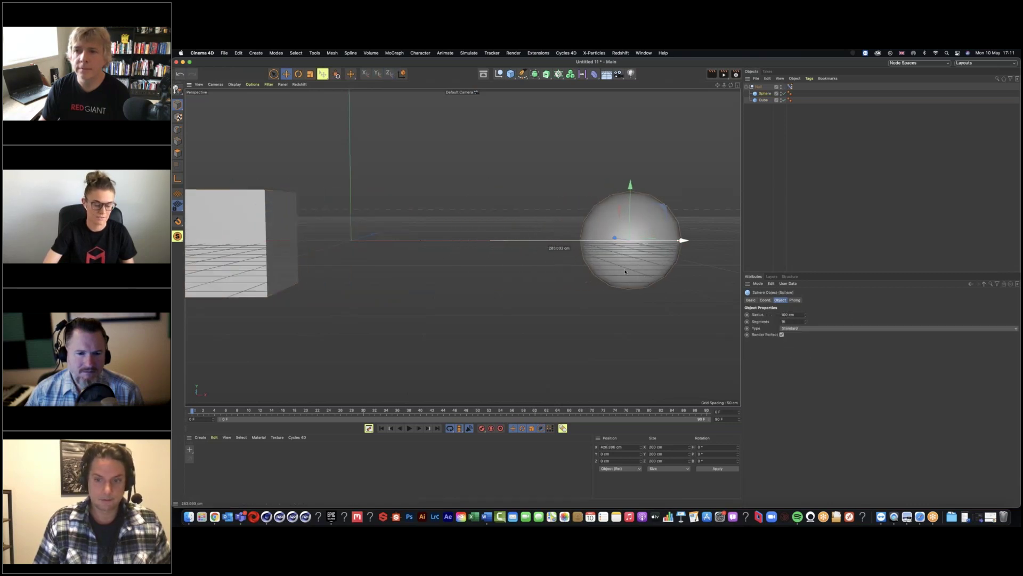
{"action": "key", "text": "h"}
Switch the null's Pose Morph tag to Animate mode and scrub its Strength to preview the spread pose, ending at full Strength.
{"action": "left_click", "coordinate": [790, 87]}
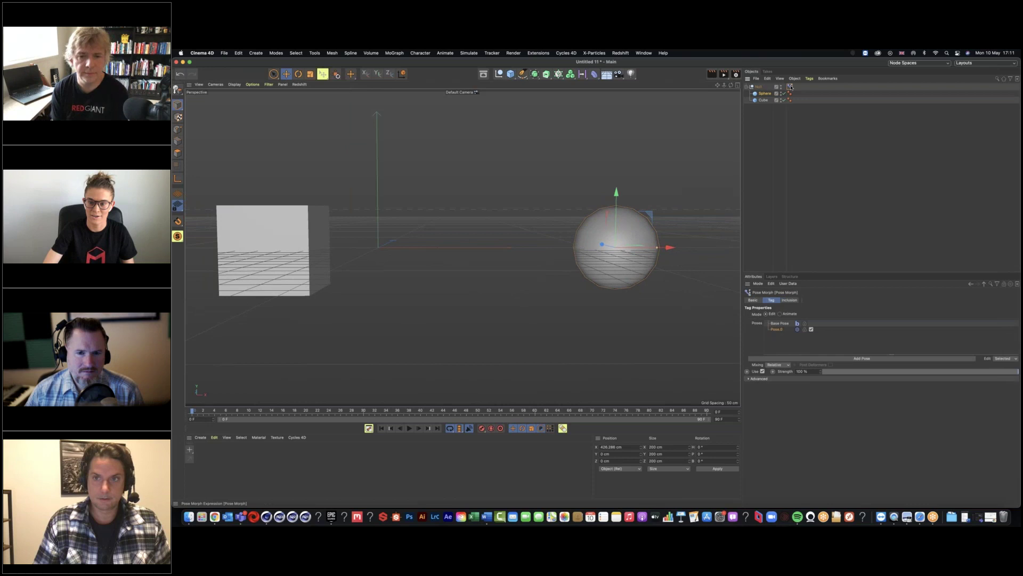
{"action": "left_click", "coordinate": [781, 314]}
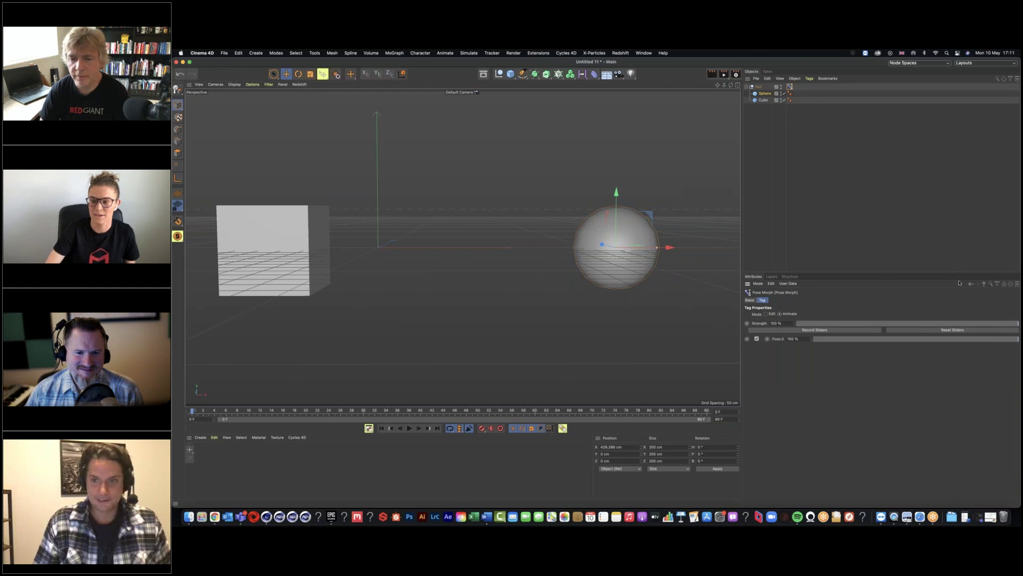
{"action": "left_click_drag", "start_coordinate": [915, 325], "coordinate": [1018, 325]}
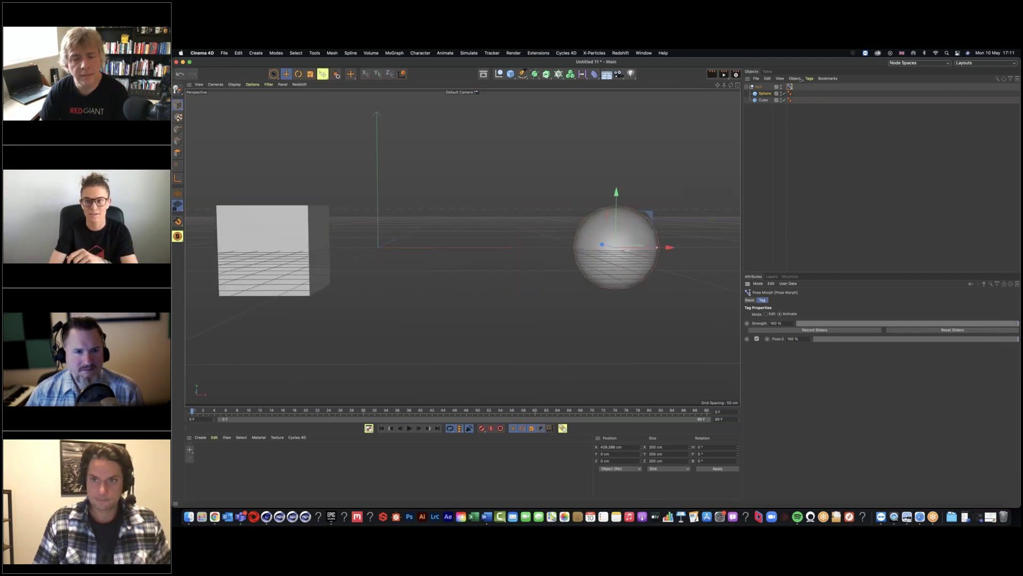
Add a second pose to the null's Pose Morph tag in Edit mode and return the tag to Animate mode.
{"action": "left_click", "coordinate": [767, 314]}
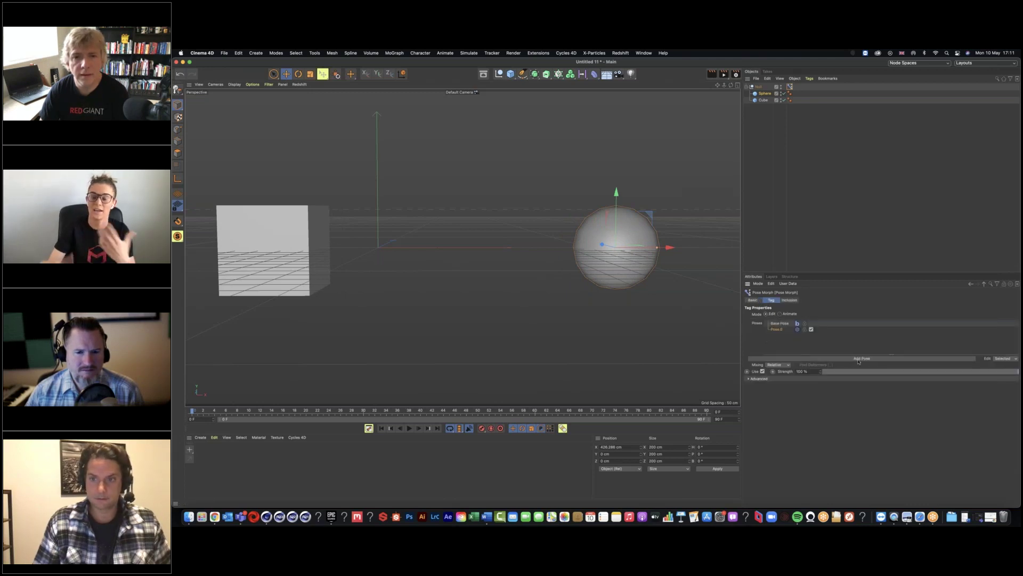
{"action": "left_click", "coordinate": [858, 359]}
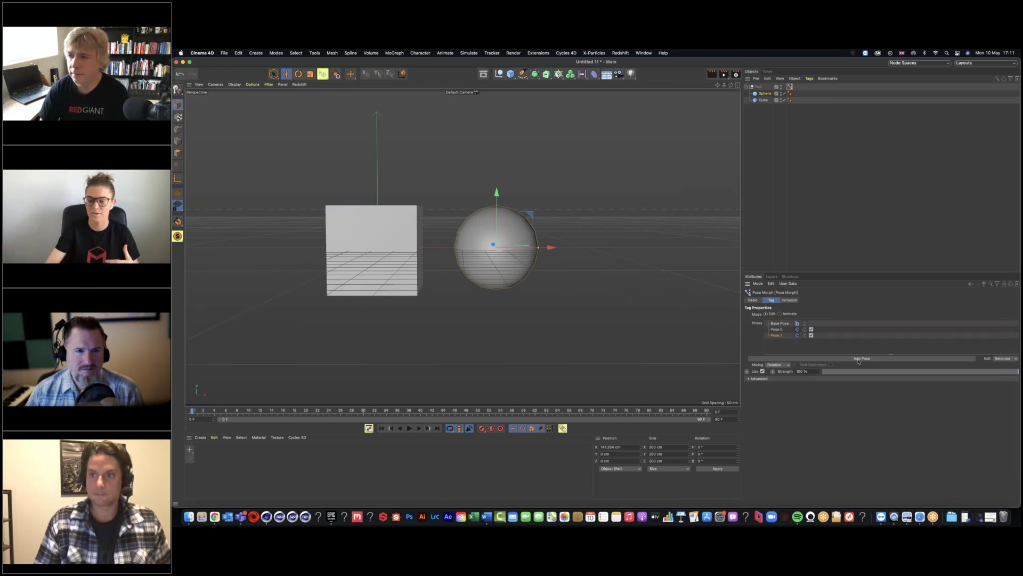
{"action": "left_click", "coordinate": [780, 314]}
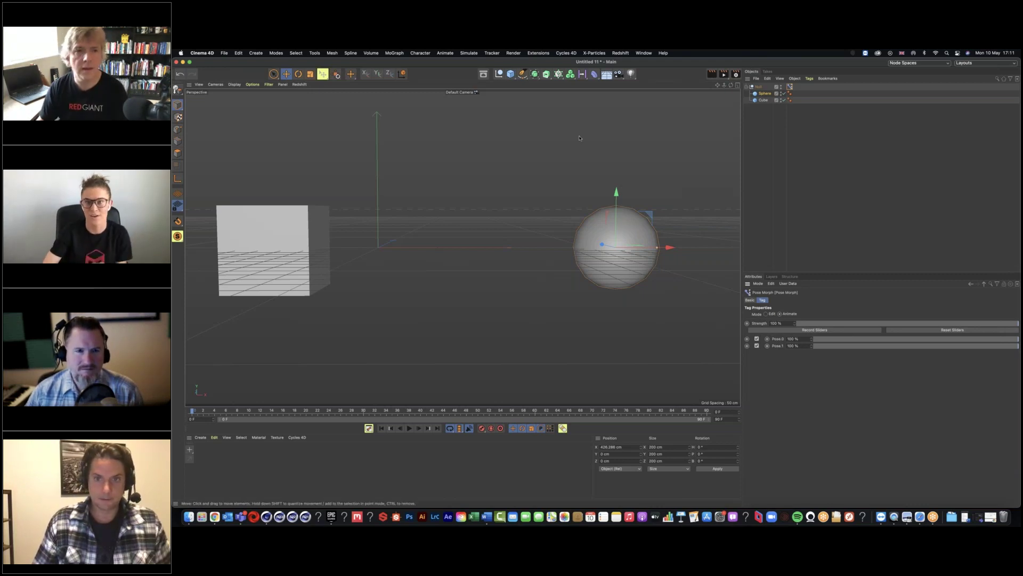
Switch back to FUI_Cybercar_LowPoly.c4d and select the ROUE AVANT GAUCHE group under WHEELS, collapsing the other wheel groups.
{"action": "left_click", "coordinate": [644, 53]}
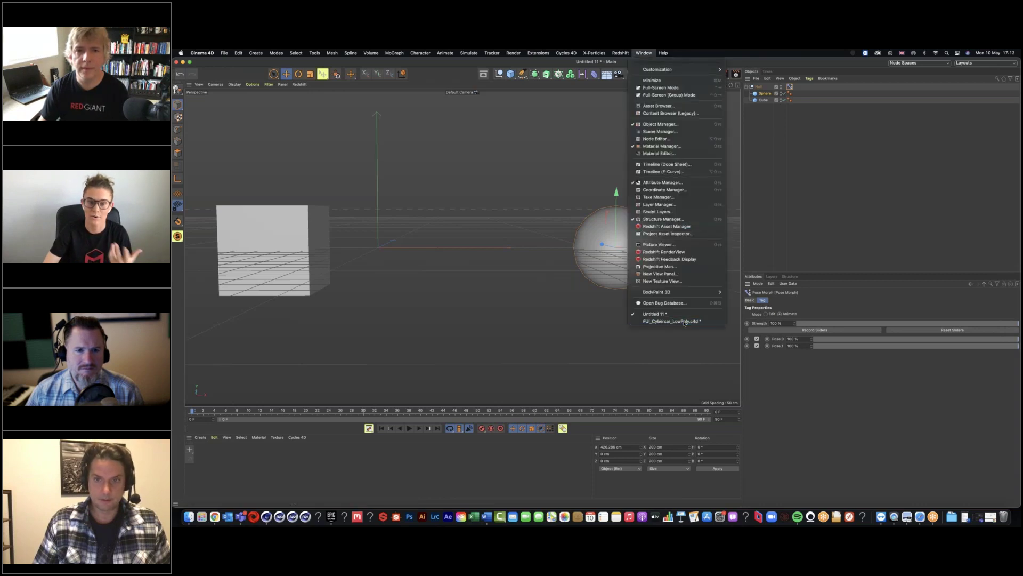
{"action": "left_click", "coordinate": [685, 321]}
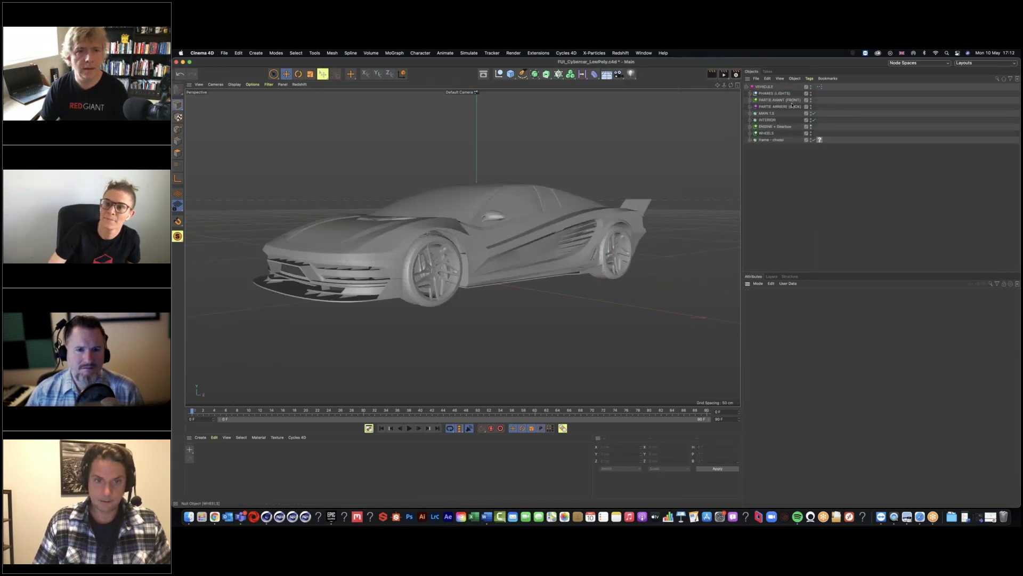
{"action": "left_click", "coordinate": [750, 134]}
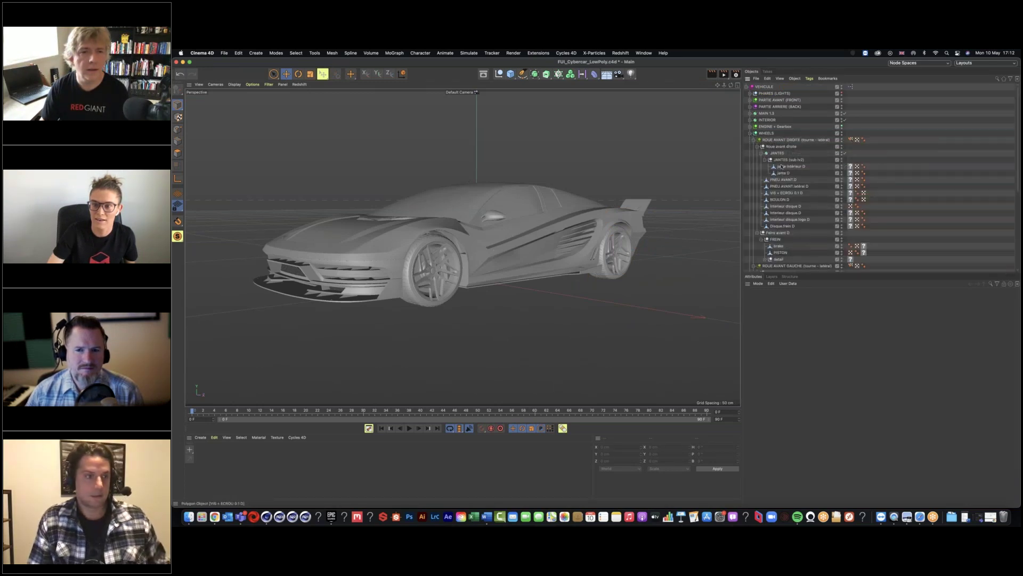
{"action": "left_click", "coordinate": [769, 141]}
{"action": "left_click", "coordinate": [753, 140]}
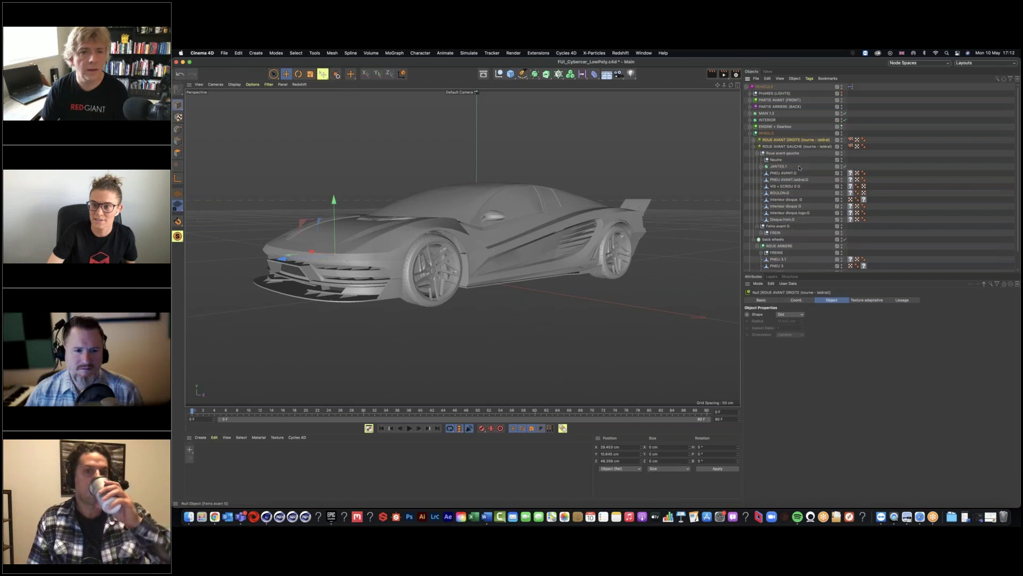
{"action": "left_click", "coordinate": [798, 147]}
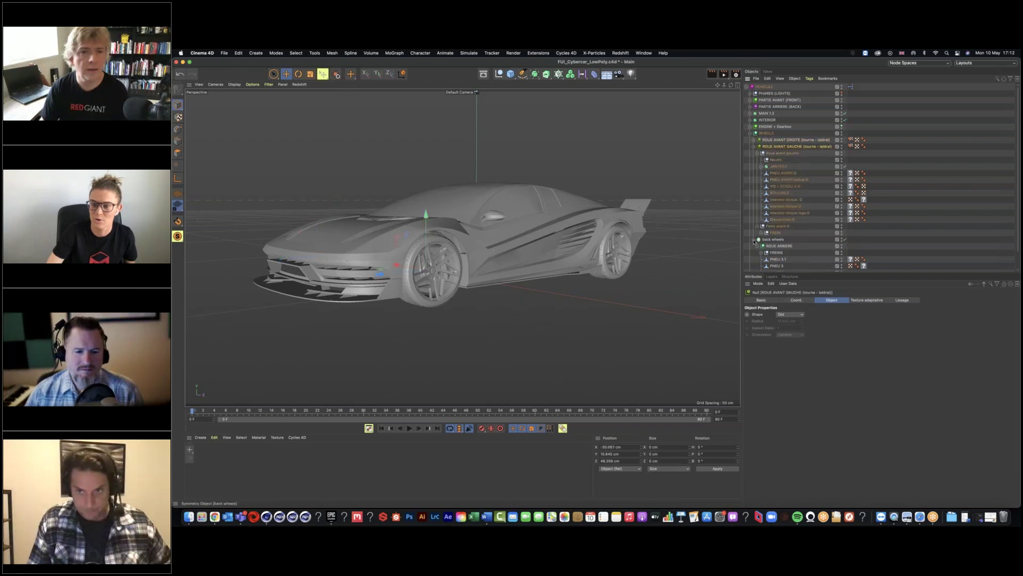
{"action": "left_click", "coordinate": [754, 241]}
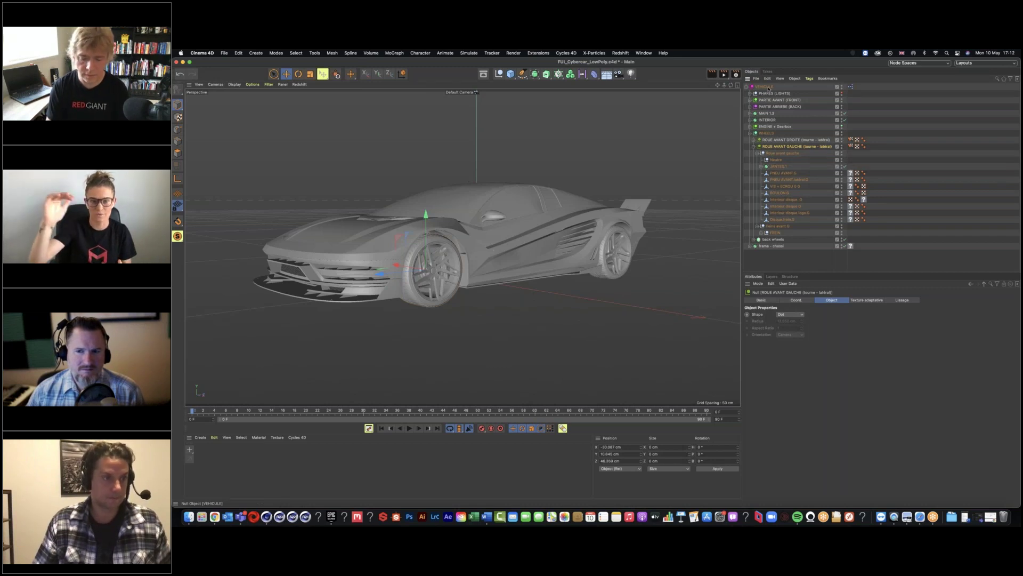
Add a Pose Morph rigging tag to the ROUE AVANT GAUCHE group with Hierarchy mixing enabled.
{"action": "right_click", "coordinate": [781, 149]}
{"action": "mouse_move", "coordinate": [842, 228]}
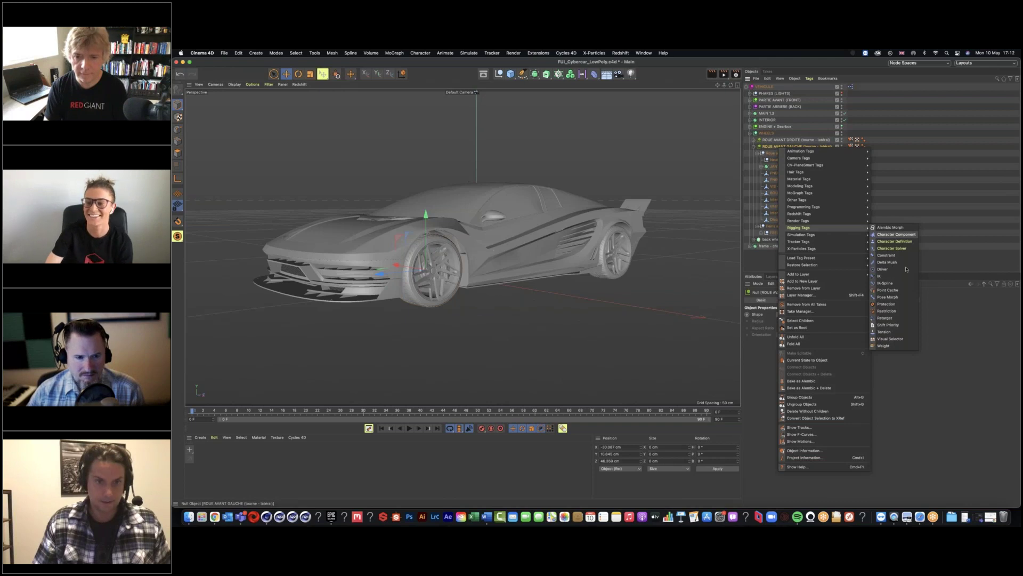
{"action": "left_click", "coordinate": [888, 297]}
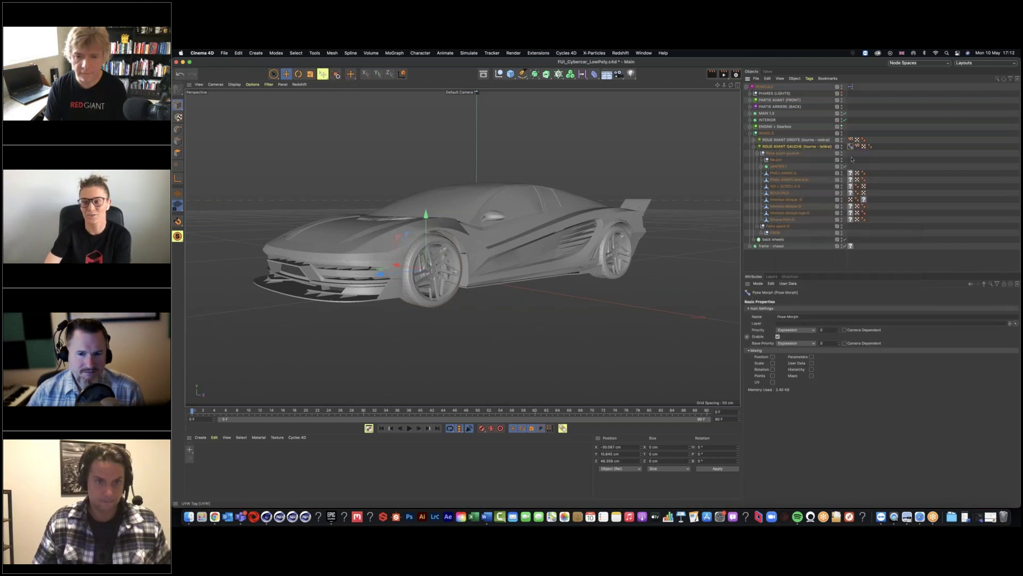
{"action": "left_click", "coordinate": [812, 370]}
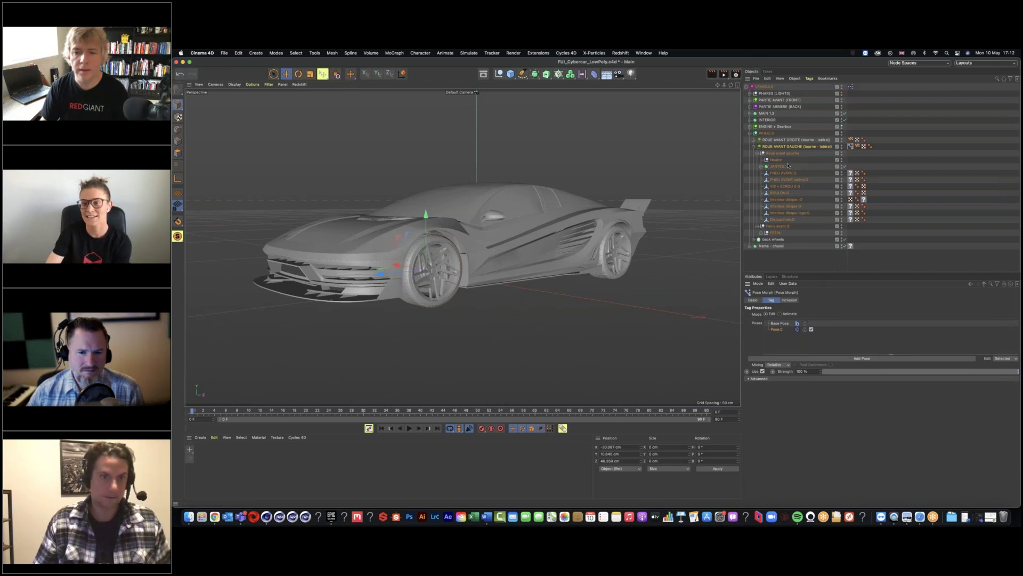
Pull the front-left wheel's rim and tyre sidewall rings outward from the car at staggered distances for Pose.0.
{"action": "left_click", "coordinate": [783, 153]}
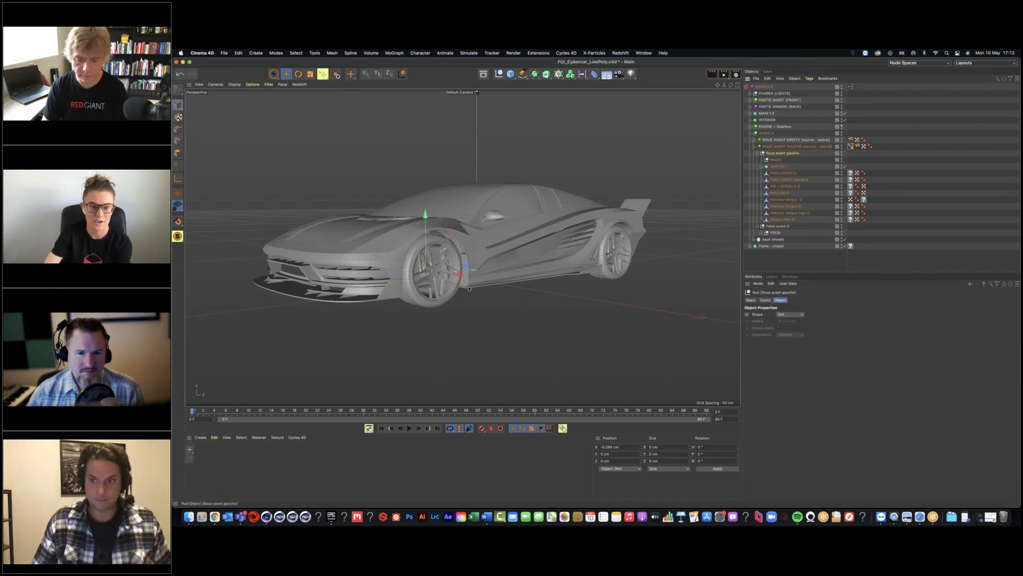
{"action": "left_click_drag", "start_coordinate": [444, 264], "coordinate": [498, 275], "text": "alt"}
{"action": "left_click", "coordinate": [478, 272]}
{"action": "left_click_drag", "start_coordinate": [434, 271], "coordinate": [621, 284]}
{"action": "key", "text": "super+z"}
{"action": "left_click", "coordinate": [788, 180]}
Move the front-left wheel's bolts (VIS + ECROU) and inner disc parts outward along X, spacing them beyond the rim.
{"action": "left_click", "coordinate": [785, 186]}
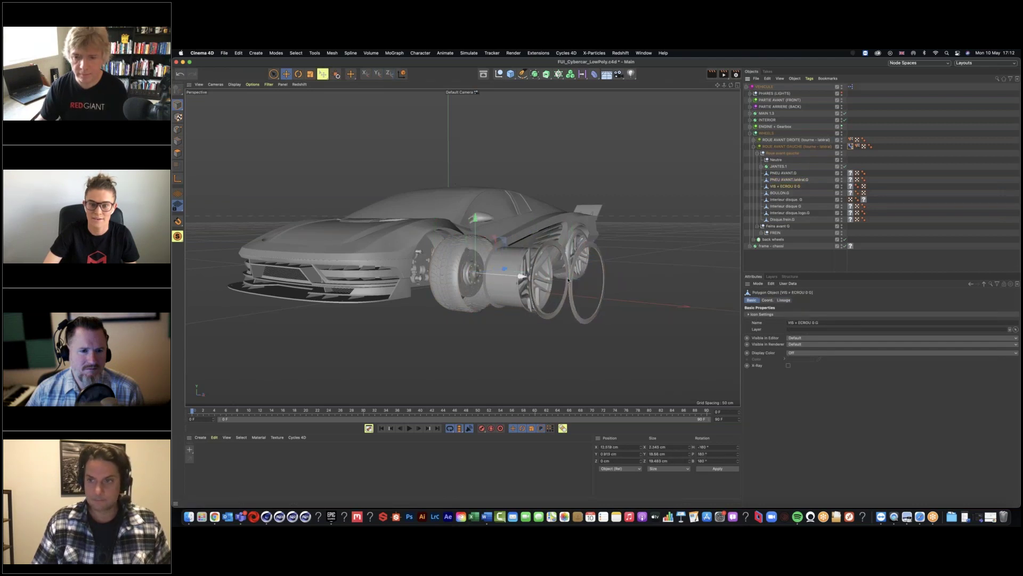
{"action": "left_click_drag", "start_coordinate": [521, 276], "coordinate": [635, 283]}
{"action": "left_click", "coordinate": [609, 281]}
{"action": "left_click", "coordinate": [786, 199]}
{"action": "left_click_drag", "start_coordinate": [439, 272], "coordinate": [584, 278]}
{"action": "left_click", "coordinate": [785, 206]}
{"action": "left_click_drag", "start_coordinate": [619, 285], "coordinate": [590, 282]}
Move the disc logo part and the front brake group (Freins avant) outward along X to complete the exploded wheel.
{"action": "left_click", "coordinate": [790, 212]}
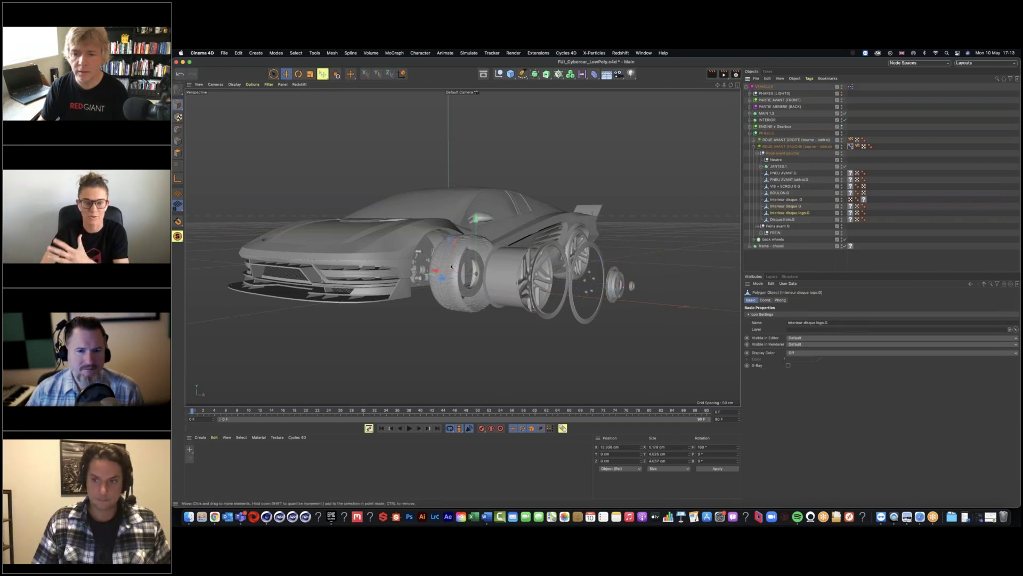
{"action": "left_click_drag", "start_coordinate": [439, 271], "coordinate": [595, 283]}
{"action": "left_click", "coordinate": [776, 227]}
{"action": "left_click_drag", "start_coordinate": [433, 272], "coordinate": [524, 274]}
Switch the front-left wheel's Pose Morph tag to Animate mode and scrub its Strength to preview the wheel exploding and reassembling.
{"action": "left_click", "coordinate": [851, 148]}
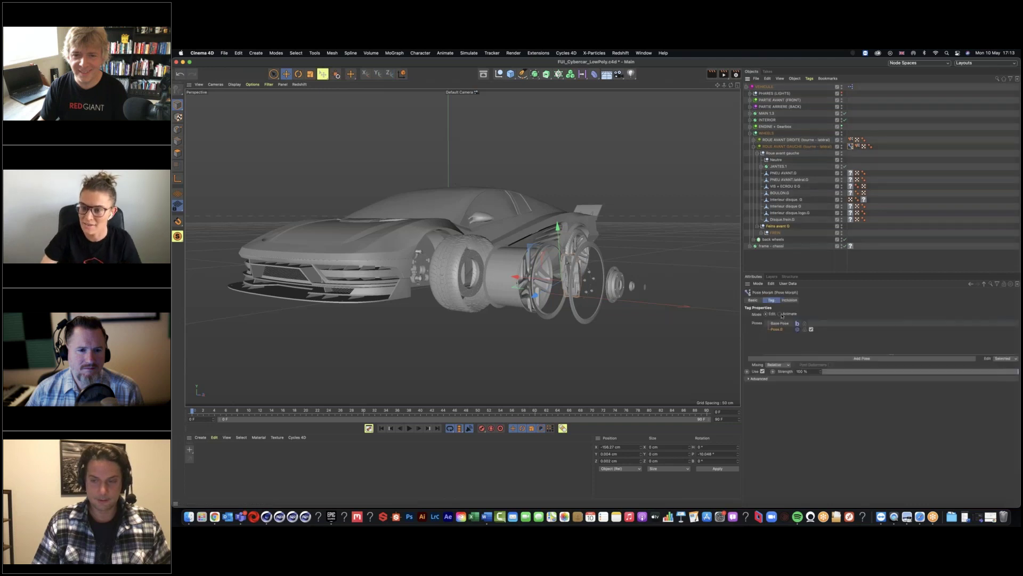
{"action": "left_click", "coordinate": [780, 314]}
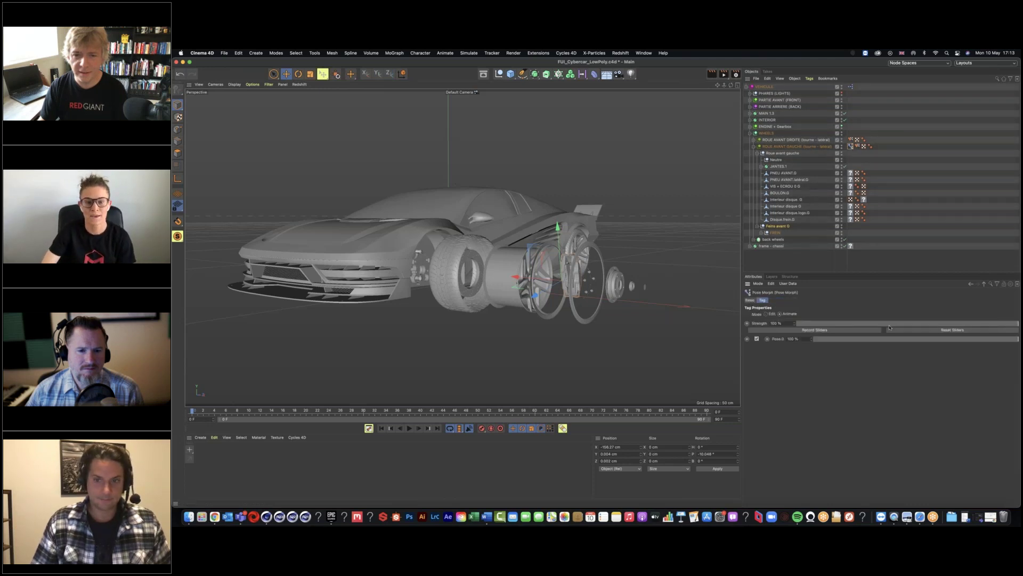
{"action": "left_click_drag", "start_coordinate": [889, 326], "coordinate": [853, 326]}
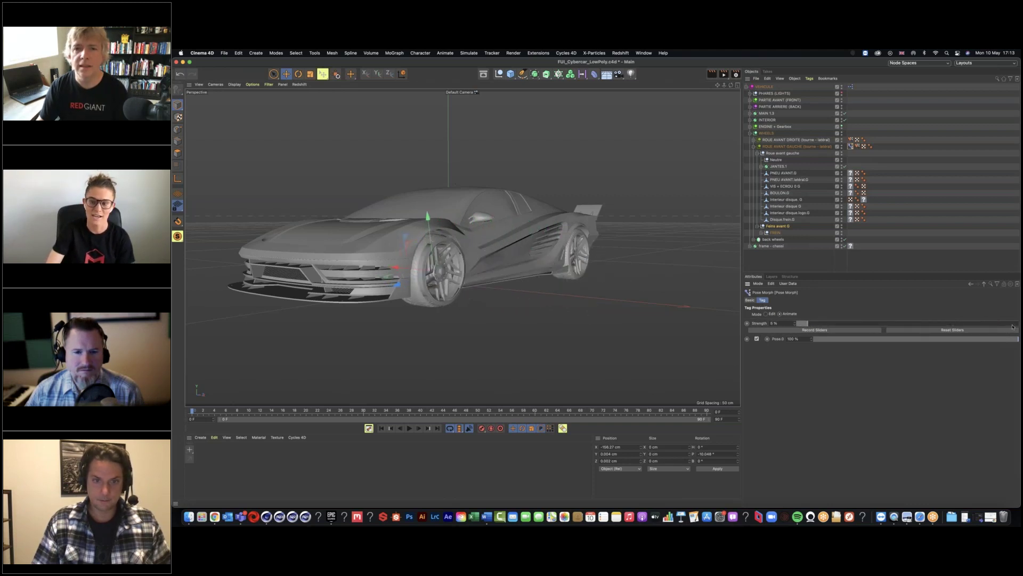
{"action": "left_click_drag", "start_coordinate": [1013, 326], "coordinate": [1015, 326]}
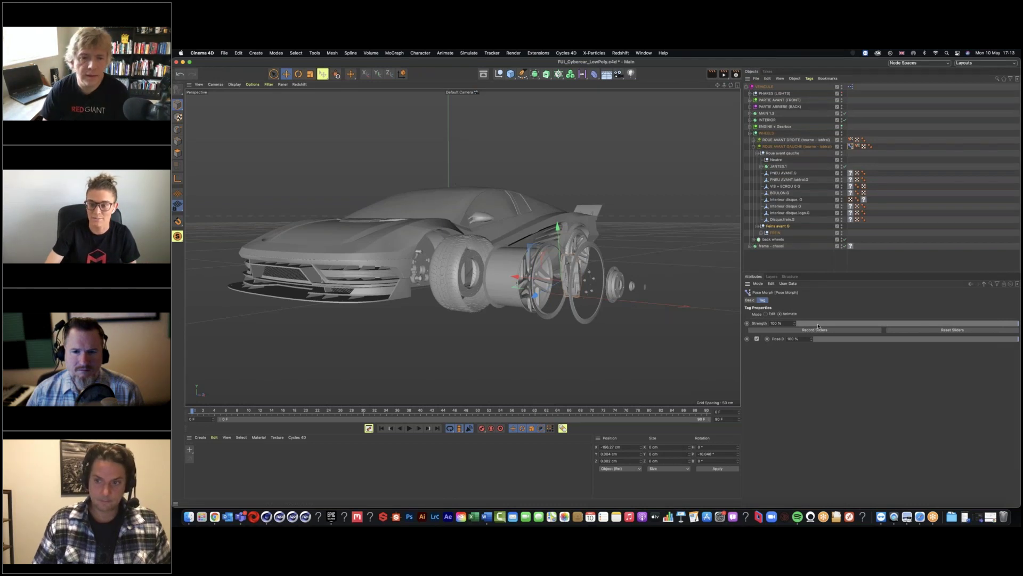
Set the wheel's Pose Morph Strength to 0% and keyframe it at frame 0.
{"action": "left_click_drag", "start_coordinate": [818, 325], "coordinate": [541, 349]}
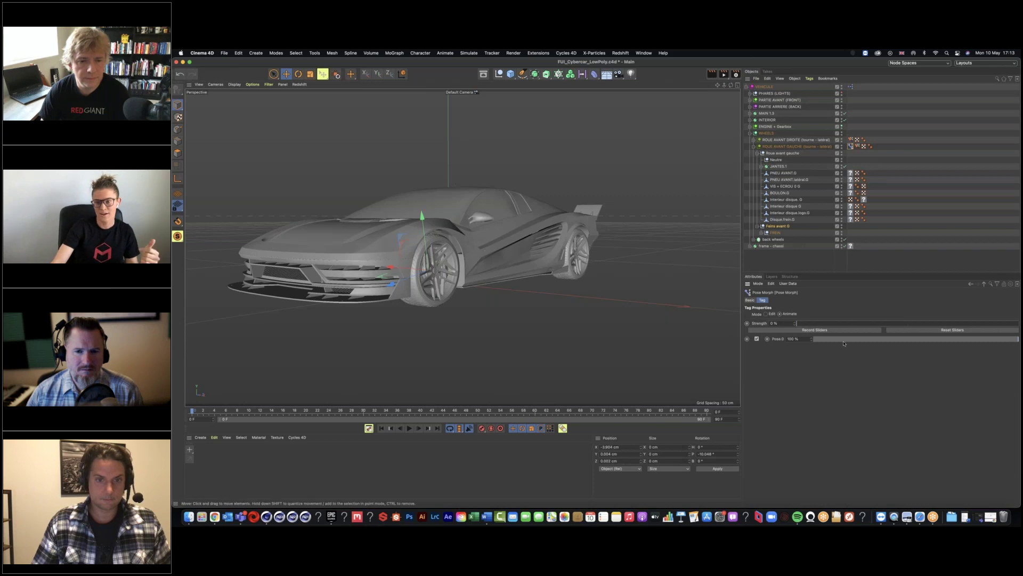
{"action": "left_click", "coordinate": [747, 323]}
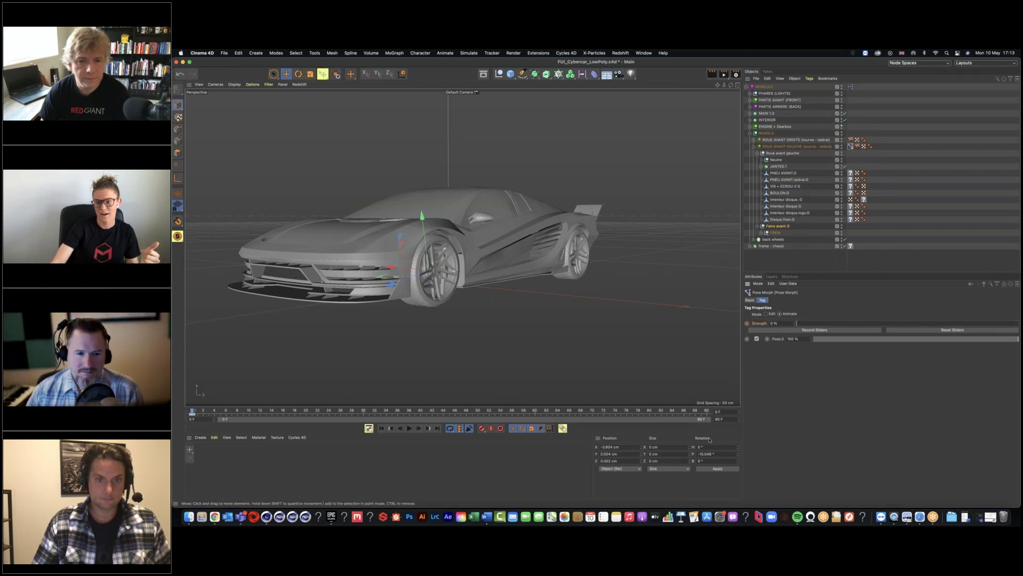
Set the wheel's Pose Morph Strength to 100% with a keyframe at frame 85 and play back the explosion.
{"action": "left_click", "coordinate": [679, 411]}
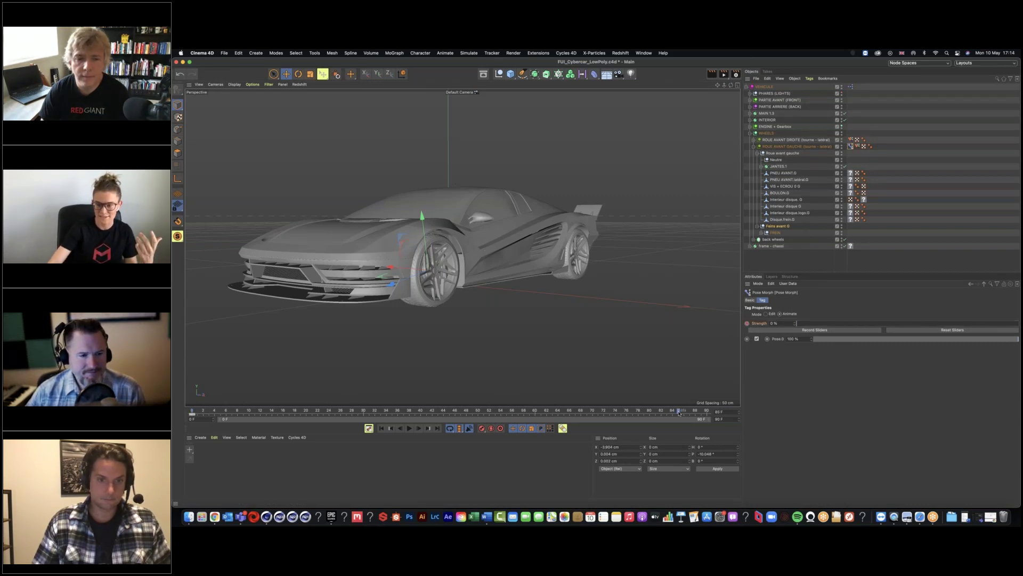
{"action": "left_click_drag", "start_coordinate": [824, 324], "coordinate": [1018, 323]}
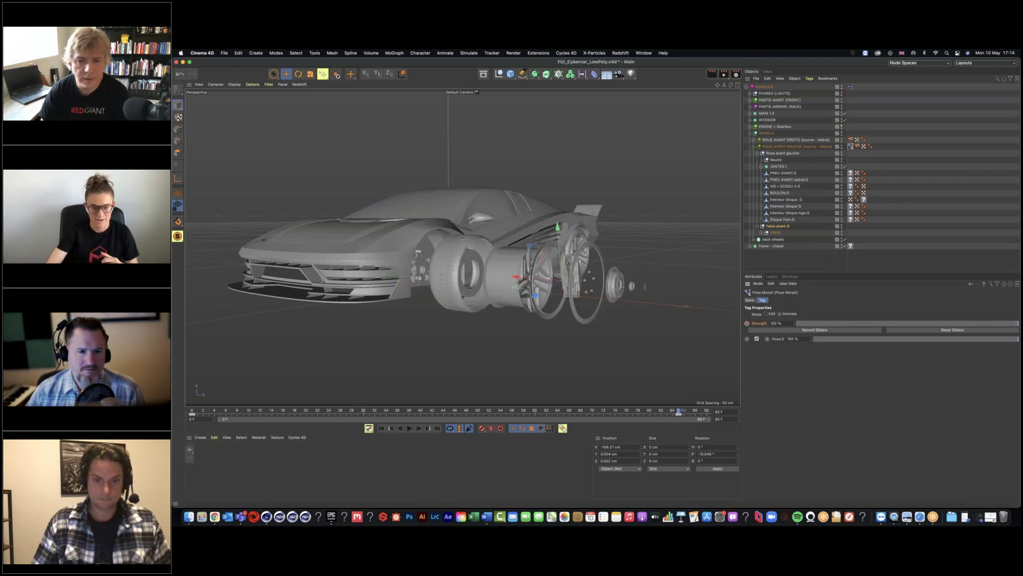
{"action": "left_click", "coordinate": [381, 428]}
{"action": "left_click", "coordinate": [409, 428]}
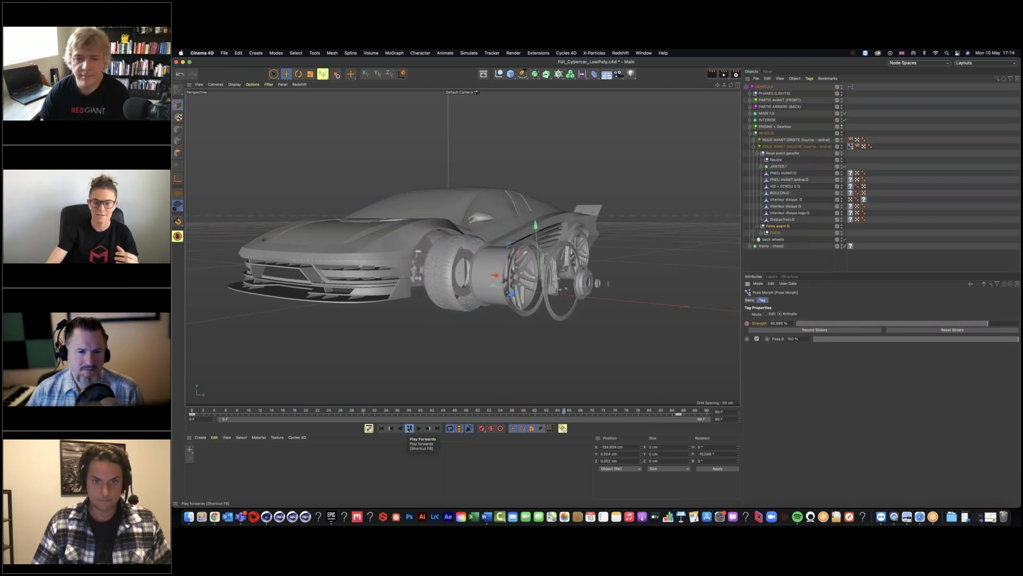
{"action": "left_click", "coordinate": [409, 428]}
{"action": "left_click", "coordinate": [680, 411]}
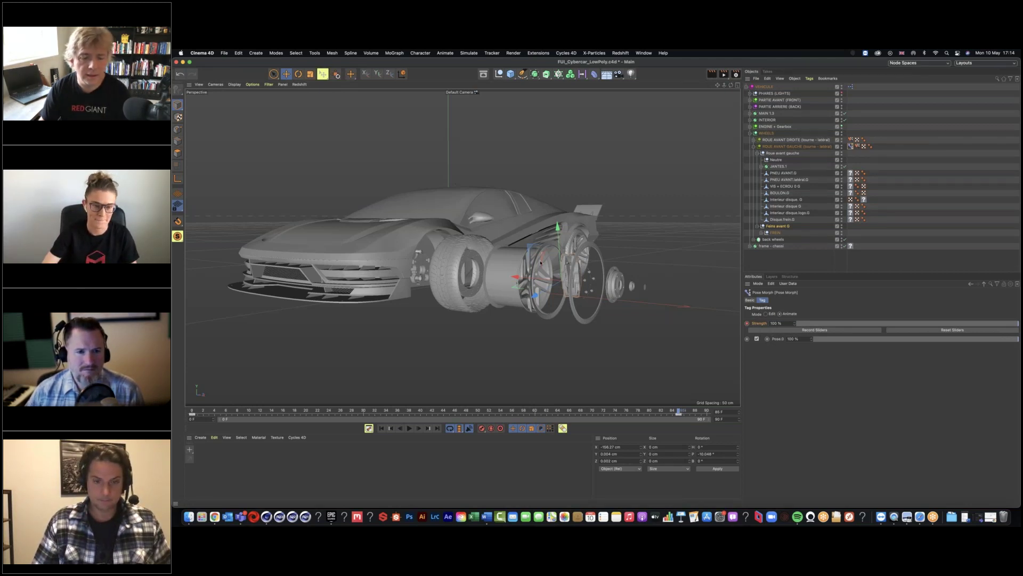
{"action": "left_click_drag", "start_coordinate": [422, 254], "coordinate": [439, 252], "text": "alt"}
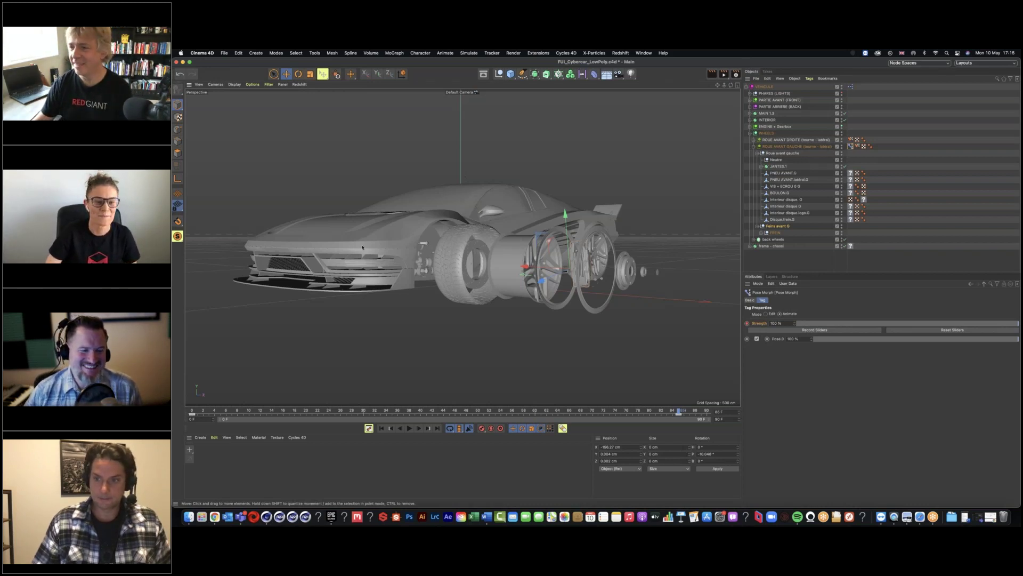
{"action": "middle_click_drag", "start_coordinate": [363, 247], "coordinate": [377, 243], "text": "alt"}
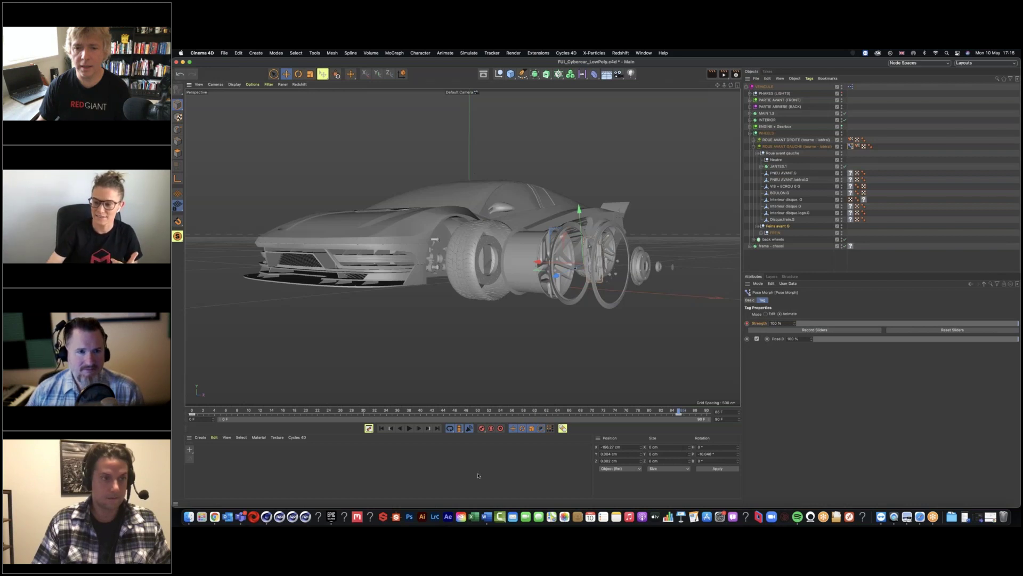
Switch to QuickTime Player to examine the exploded wheel's look in FUI_ExpandedView_Animation.mp4, and close the video.
{"action": "left_click", "coordinate": [894, 516]}
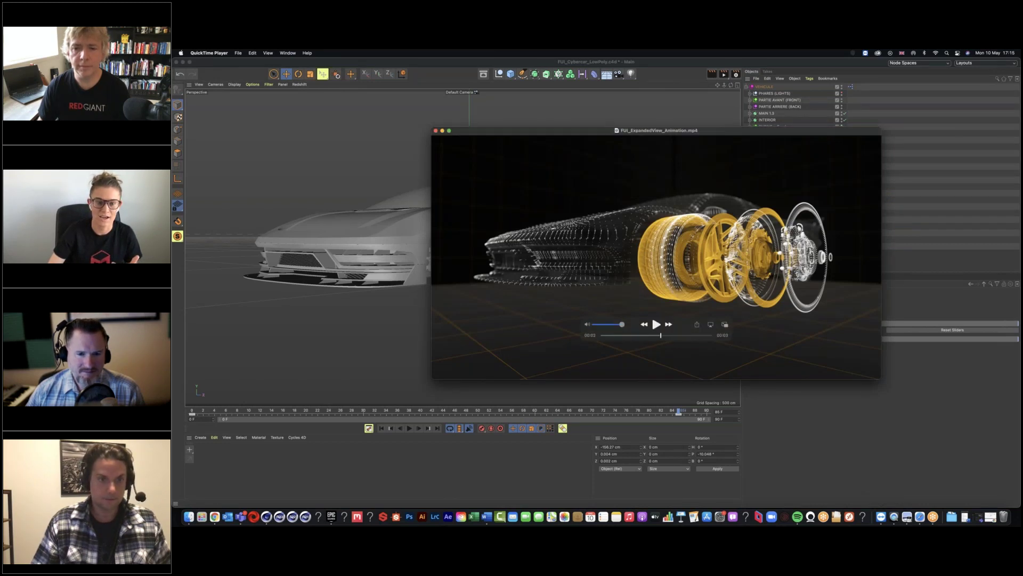
{"action": "left_click_drag", "start_coordinate": [651, 315], "coordinate": [604, 328]}
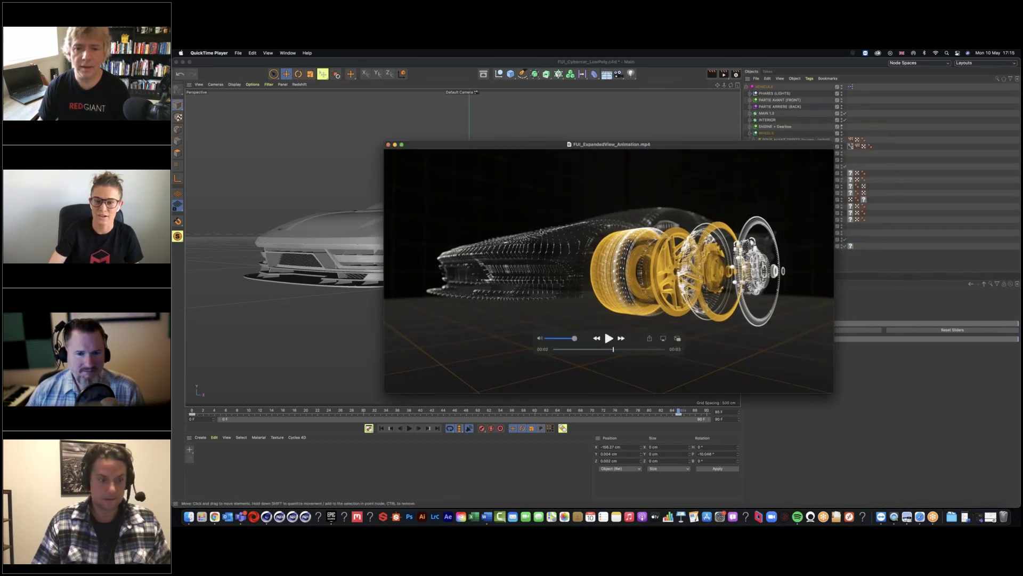
{"action": "left_click_drag", "start_coordinate": [541, 231], "coordinate": [521, 236]}
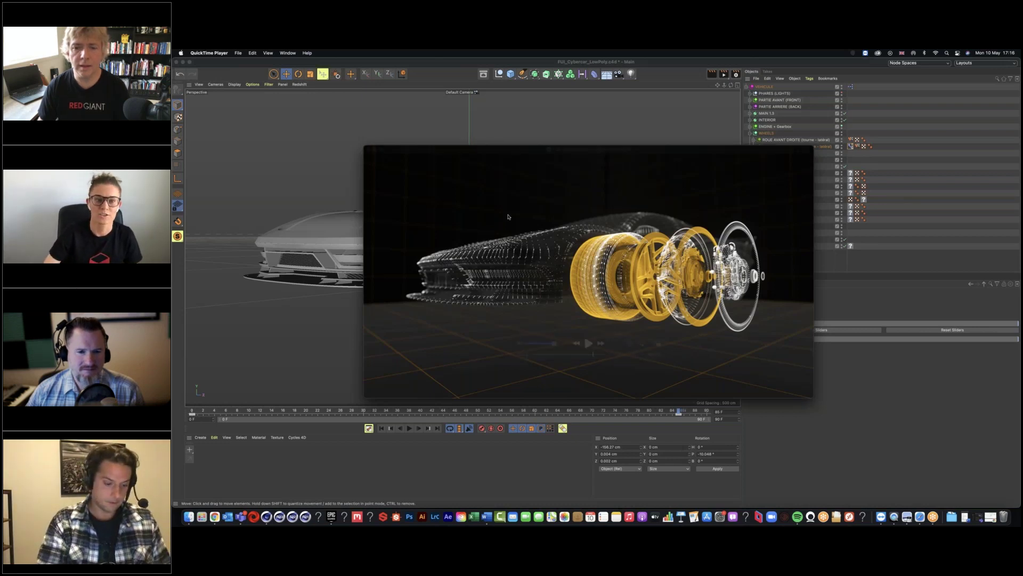
{"action": "mouse_move", "coordinate": [367, 151]}
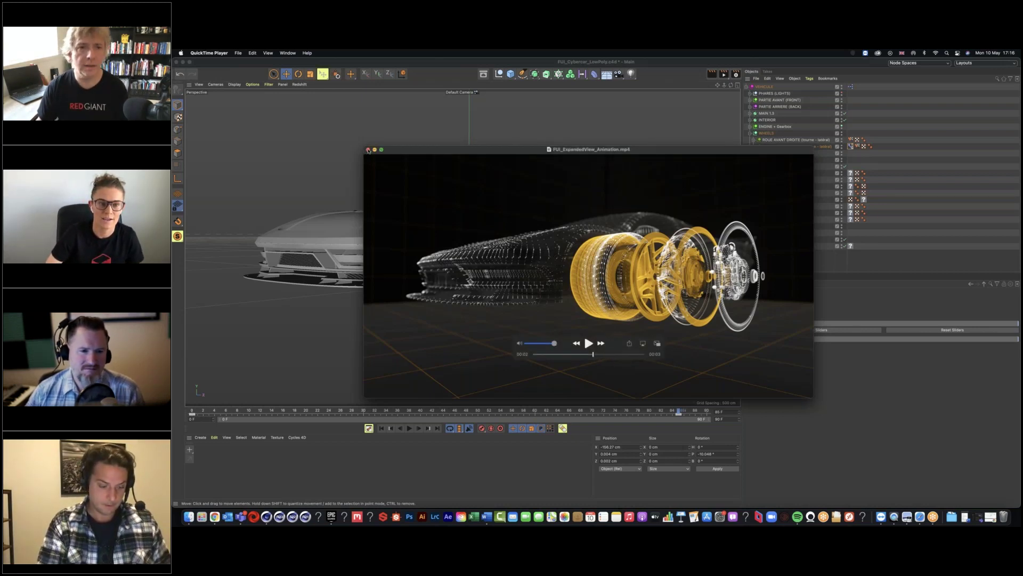
{"action": "left_click", "coordinate": [368, 149]}
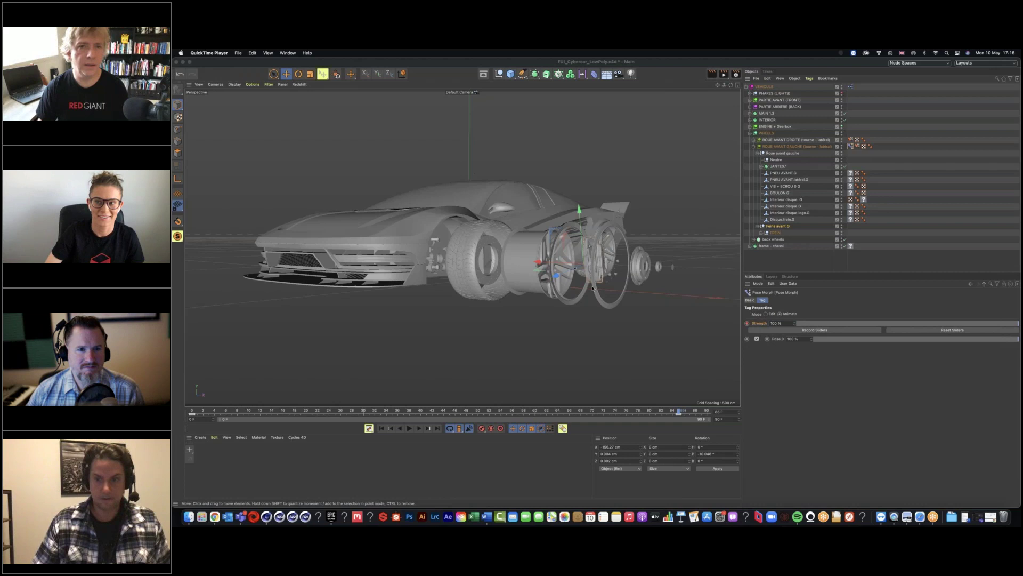
Create a Redshift Incandescent material and open its shader graph.
{"action": "left_click", "coordinate": [203, 445]}
{"action": "left_click", "coordinate": [201, 437]}
{"action": "mouse_move", "coordinate": [256, 380]}
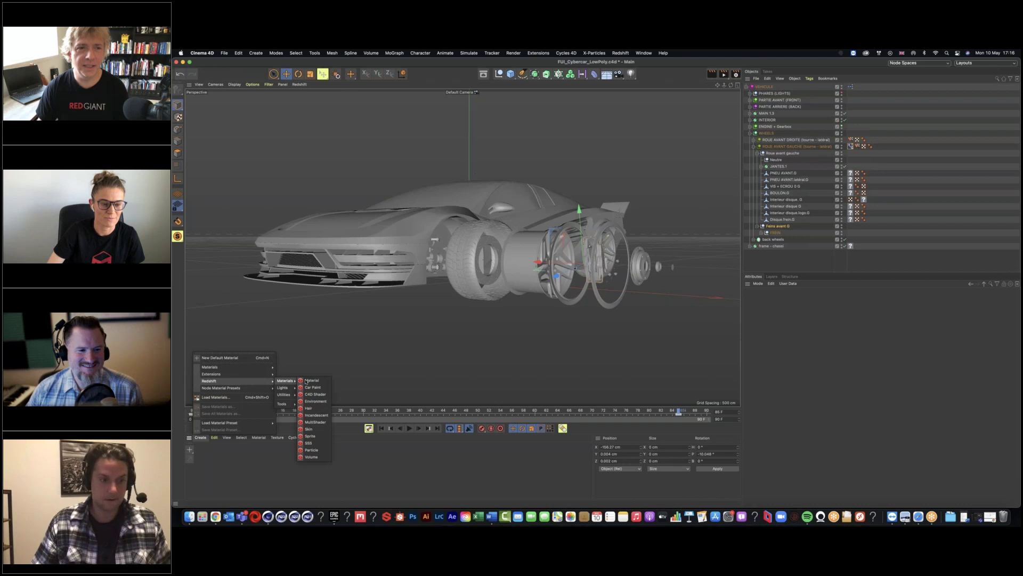
{"action": "left_click", "coordinate": [316, 415]}
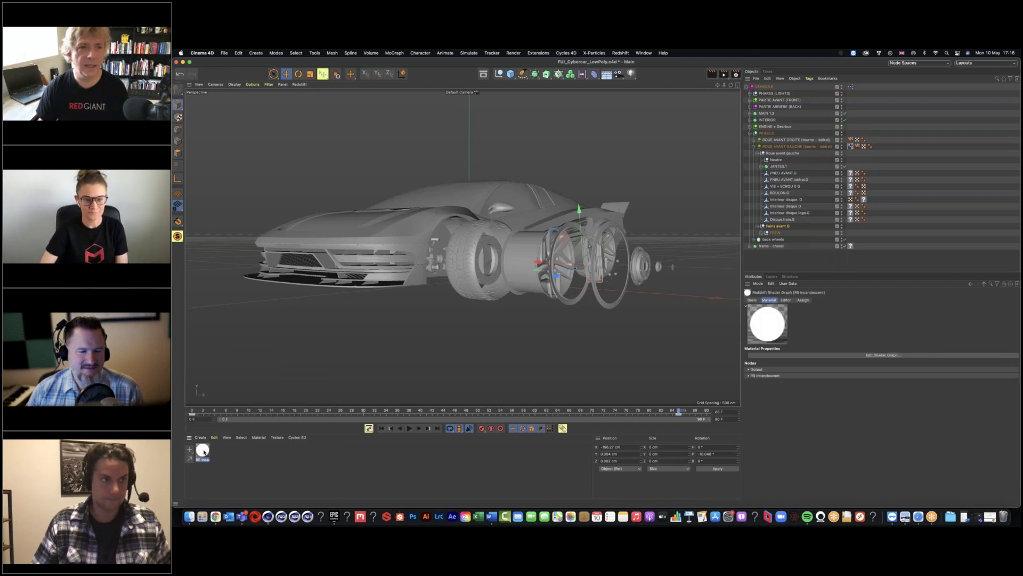
{"action": "double_click", "coordinate": [203, 451]}
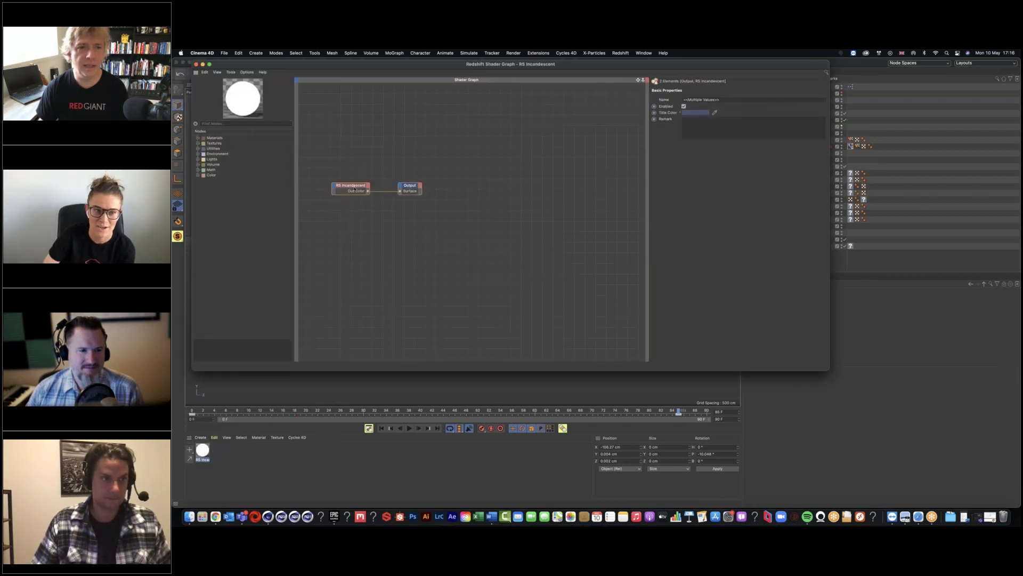
Set the RS Incandescent node's illumination color to a very dark grey.
{"action": "left_click", "coordinate": [453, 208]}
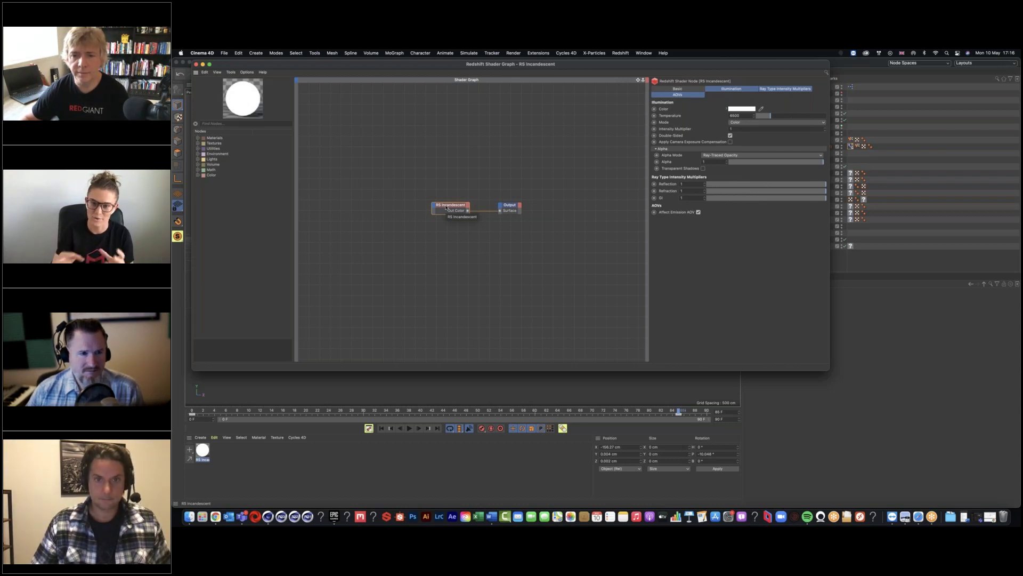
{"action": "left_click", "coordinate": [740, 110]}
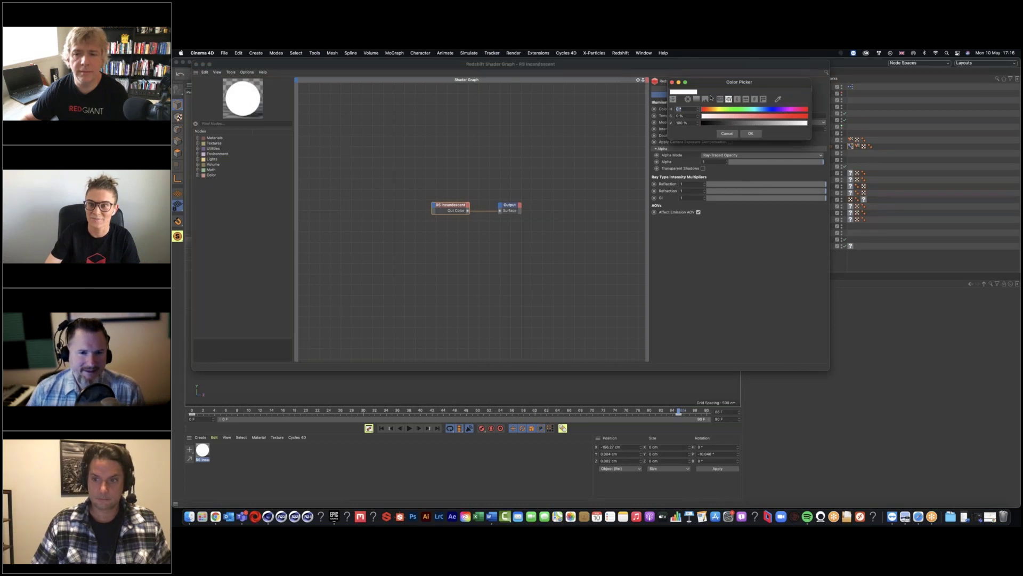
{"action": "left_click", "coordinate": [721, 124]}
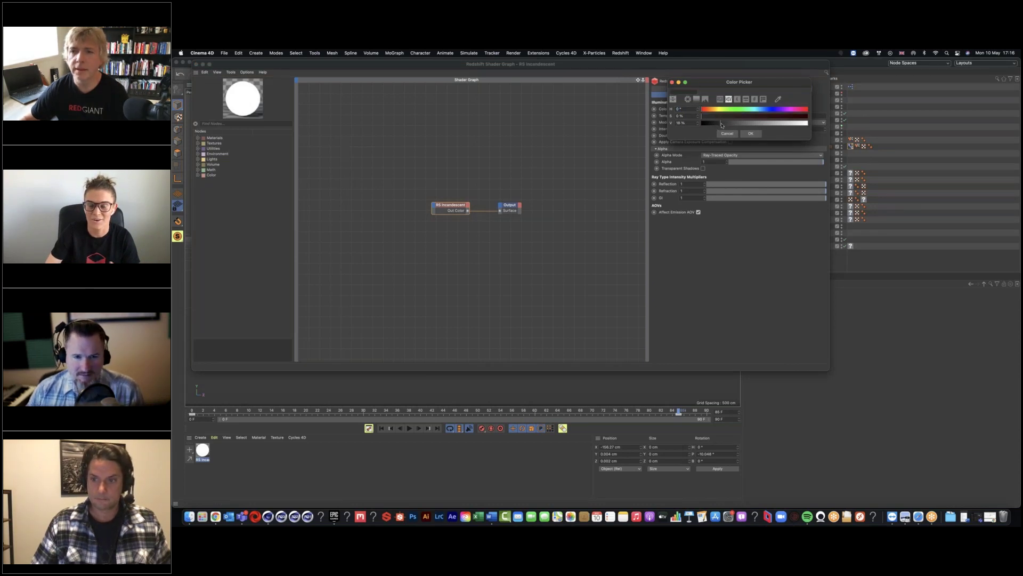
{"action": "left_click", "coordinate": [749, 134]}
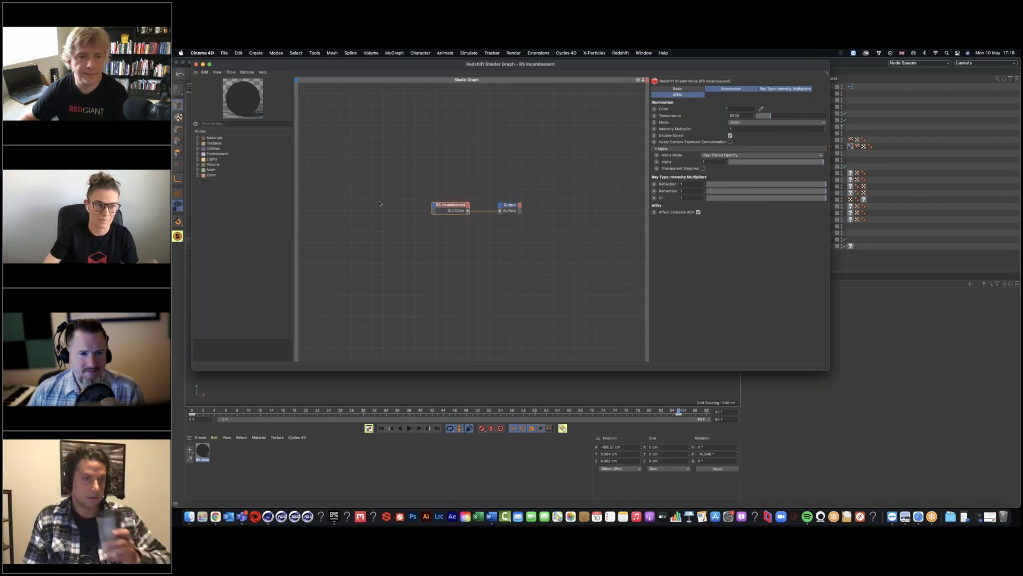
Add a Fresnel node and a Ramp node to the shader graph.
{"action": "left_click", "coordinate": [245, 123]}
{"action": "type", "text": "fres"}
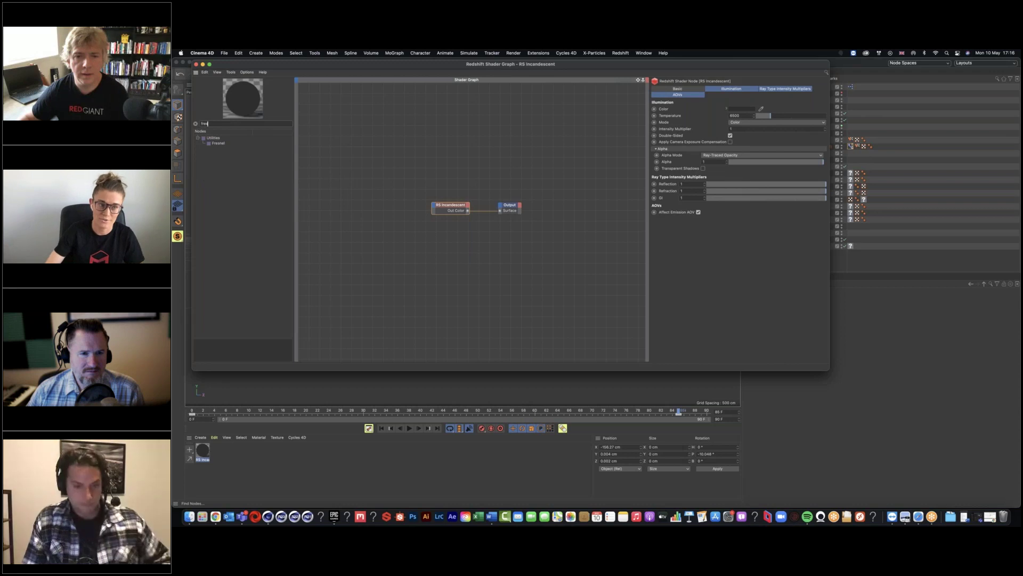
{"action": "key", "text": "Return"}
{"action": "type", "text": "ramp"}
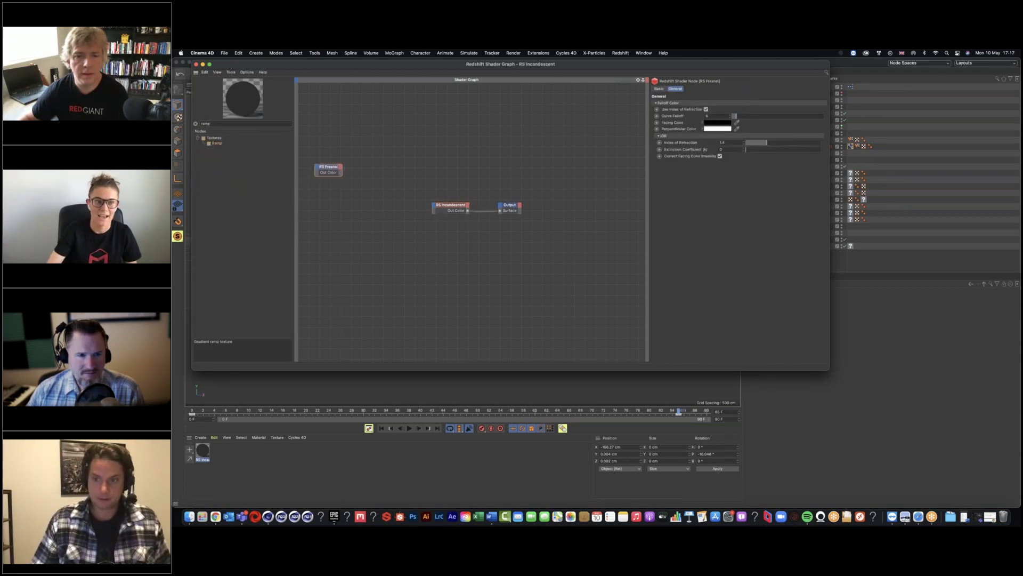
{"action": "key", "text": "Return"}
Preview the Fresnel directly through the Output, reconnect the Incandescent to the Output's Surface, and feed the Fresnel into the Incandescent's Alpha.
{"action": "left_click_drag", "start_coordinate": [336, 167], "coordinate": [500, 211]}
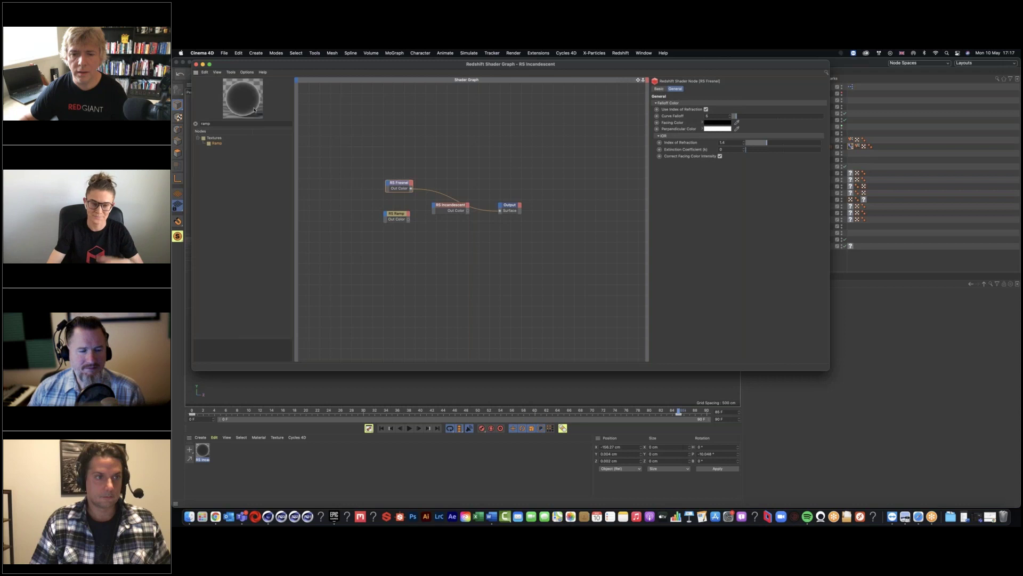
{"action": "left_click_drag", "start_coordinate": [396, 186], "coordinate": [365, 190]}
{"action": "left_click_drag", "start_coordinate": [428, 205], "coordinate": [473, 216]}
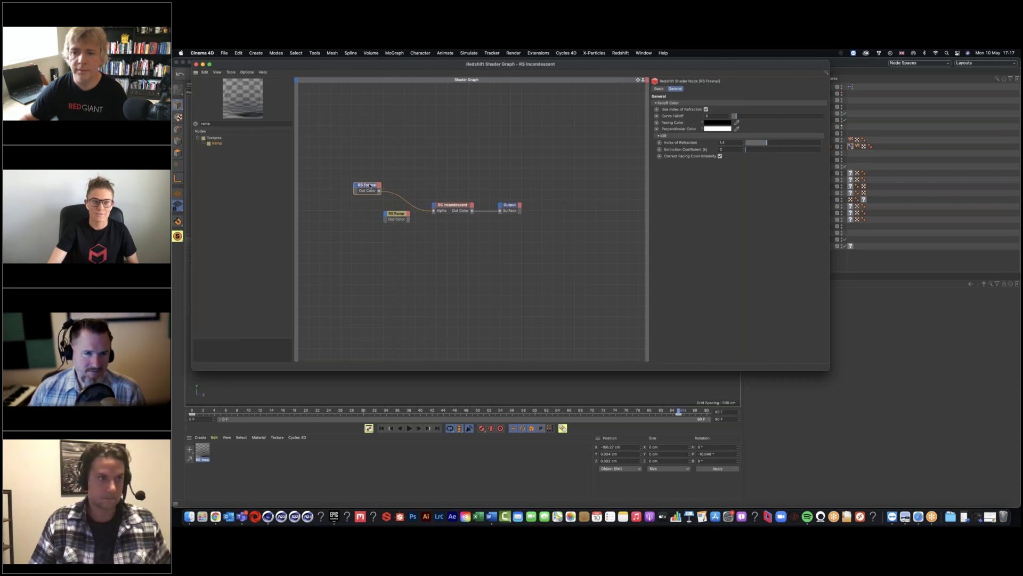
{"action": "left_click_drag", "start_coordinate": [370, 186], "coordinate": [357, 187]}
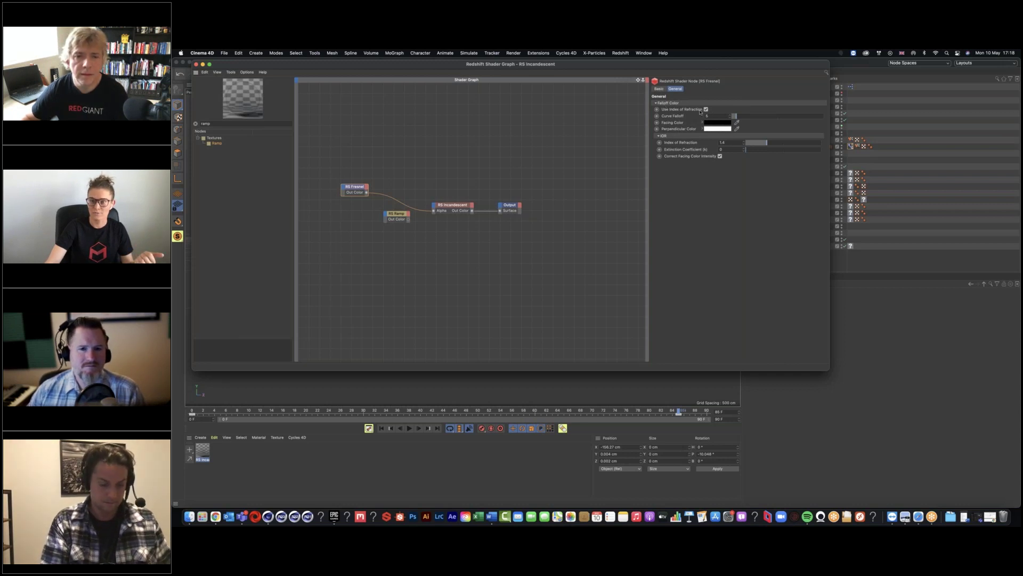
Try a lower Curve Falloff on the Fresnel with Use Index of Refraction disabled, and re-enable that option.
{"action": "left_click", "coordinate": [707, 110]}
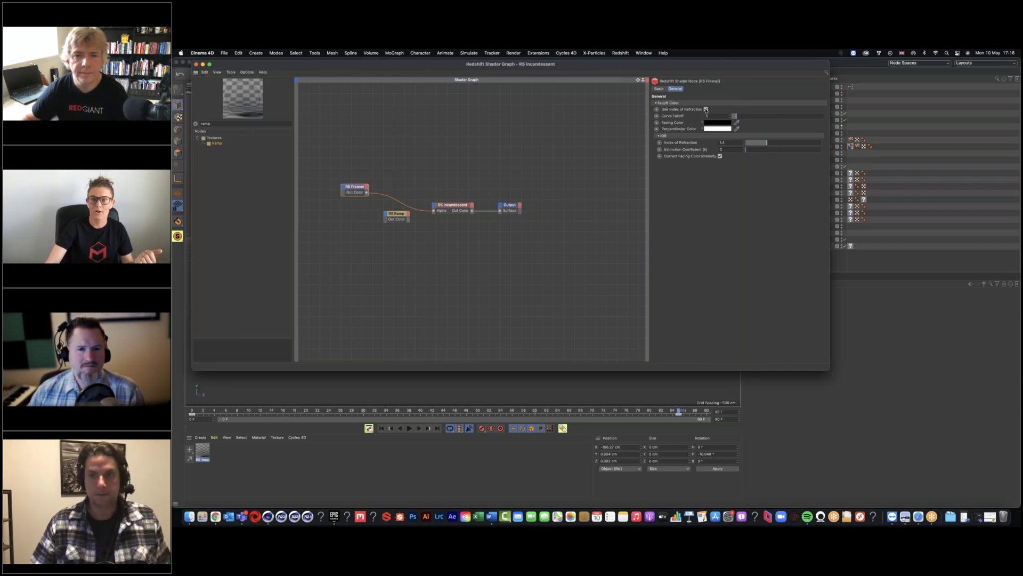
{"action": "left_click_drag", "start_coordinate": [736, 116], "coordinate": [734, 117]}
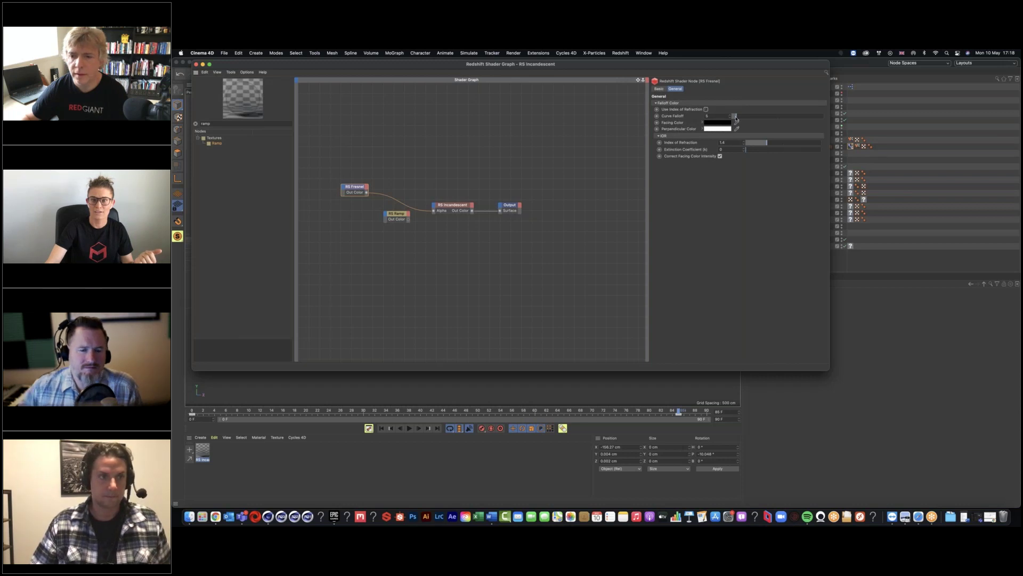
{"action": "left_click_drag", "start_coordinate": [733, 117], "coordinate": [732, 117]}
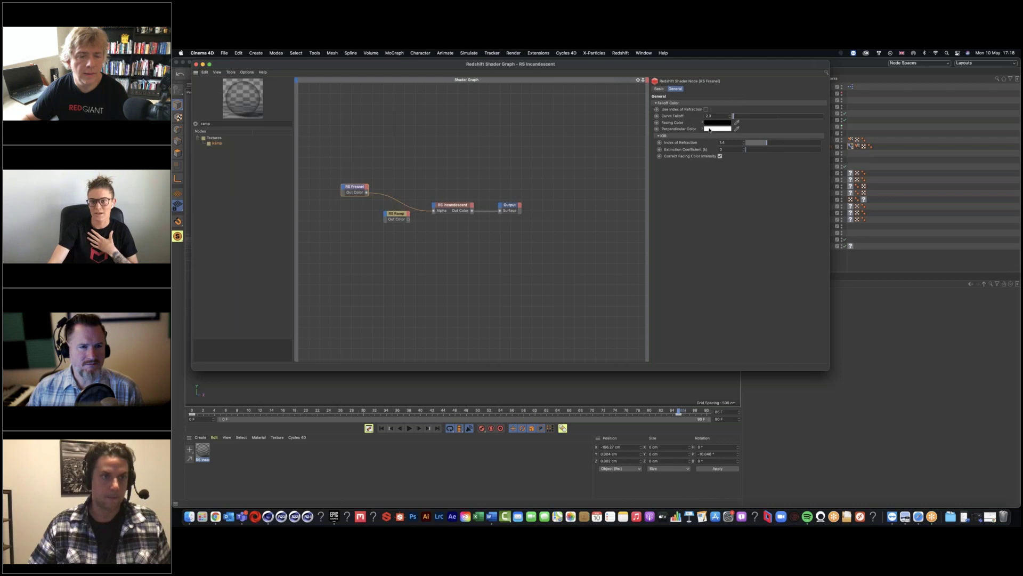
{"action": "left_click", "coordinate": [706, 109]}
Set the Fresnel's Index of Refraction to about 1.09 and its Extinction Coefficient to 1.12.
{"action": "left_click", "coordinate": [722, 143]}
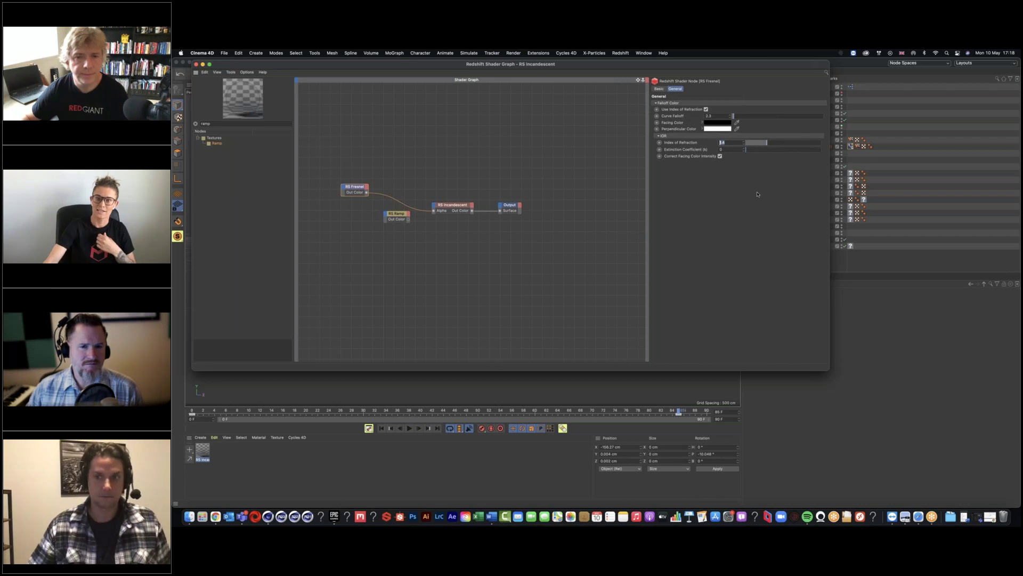
{"action": "type", "text": "1"}
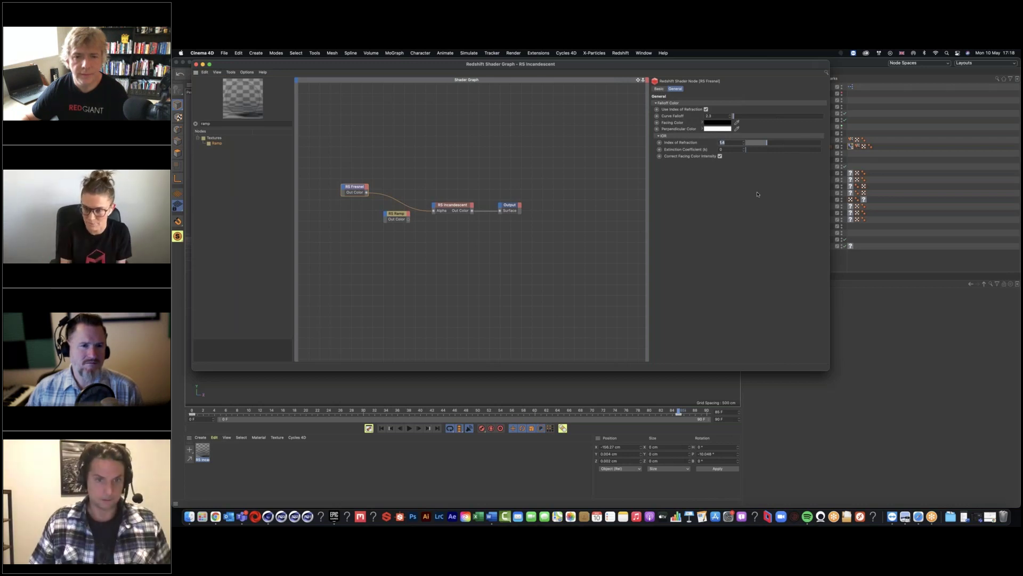
{"action": "type", "text": ".5"}
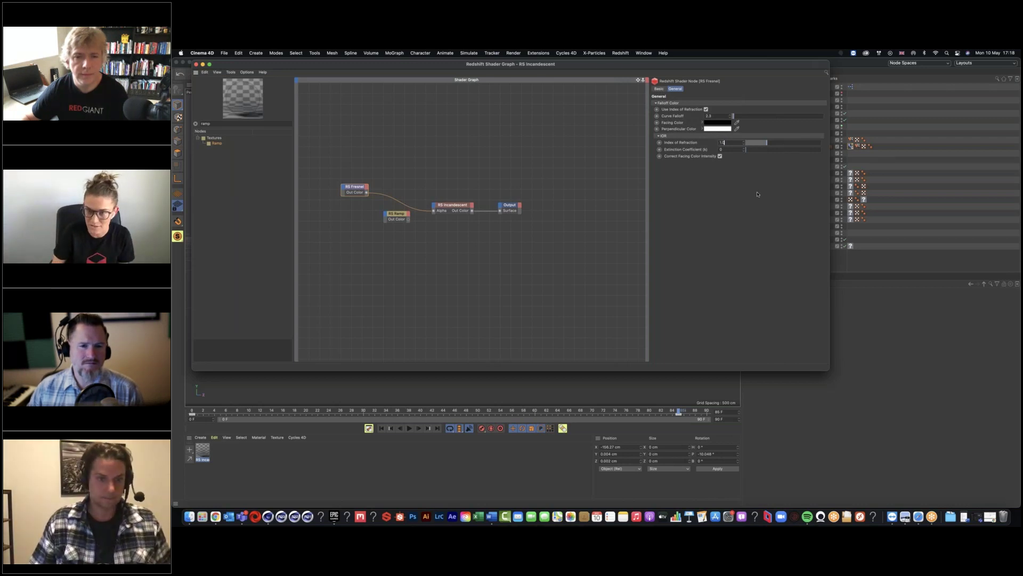
{"action": "key", "text": "Tab"}
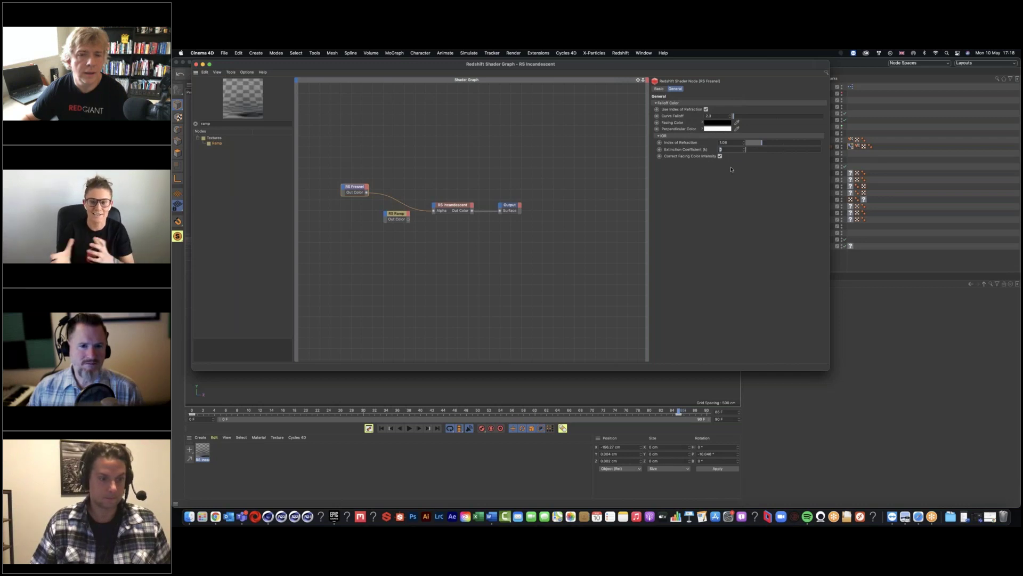
{"action": "type", "text": "1.1"}
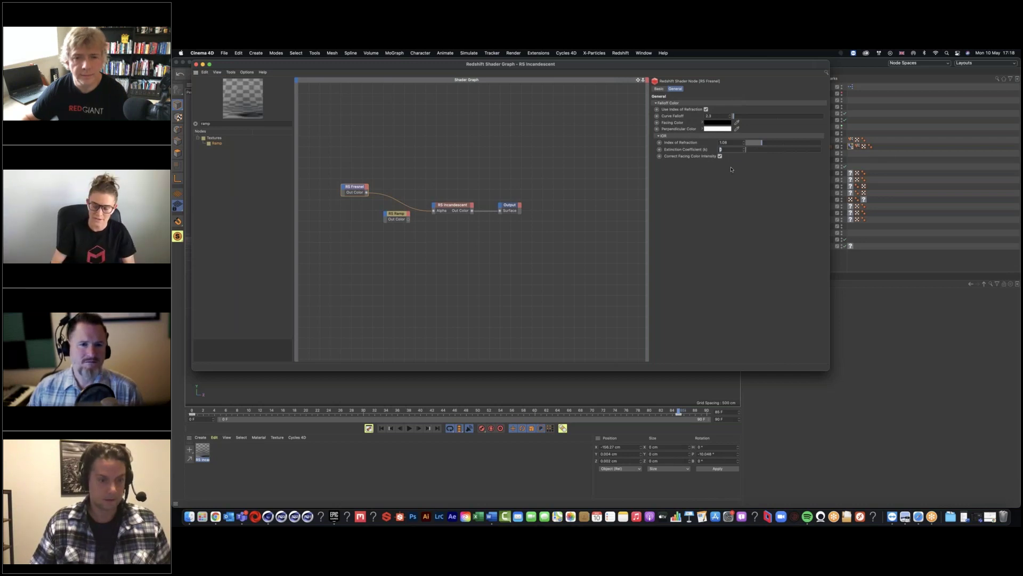
{"action": "type", "text": "2"}
{"action": "key", "text": "Return"}
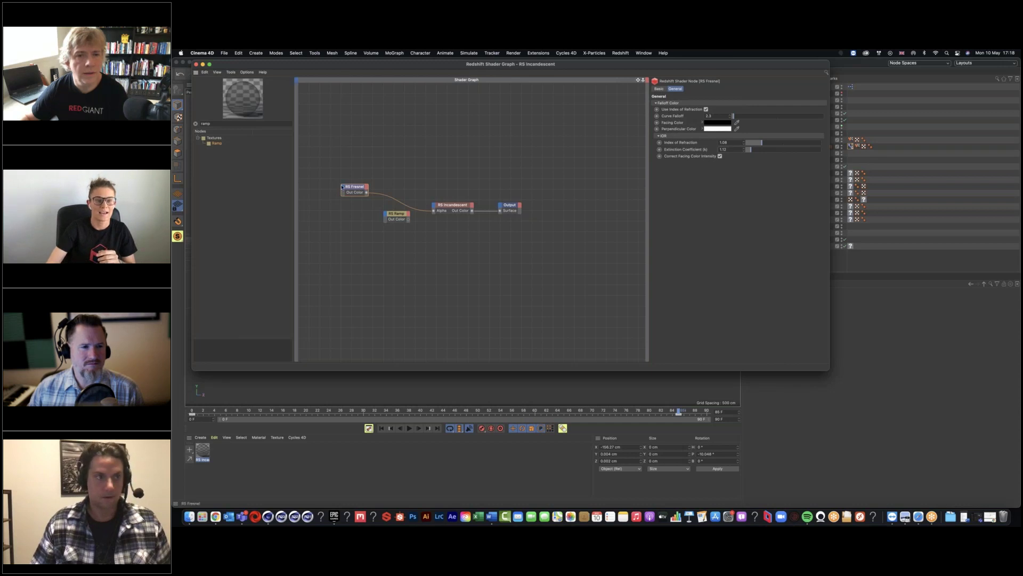
Insert the Ramp between the Fresnel and the Incandescent, wiring Fresnel to the Ramp's input and Ramp to the Incandescent's Alpha.
{"action": "left_click_drag", "start_coordinate": [343, 187], "coordinate": [331, 185]}
{"action": "left_click_drag", "start_coordinate": [398, 214], "coordinate": [394, 197]}
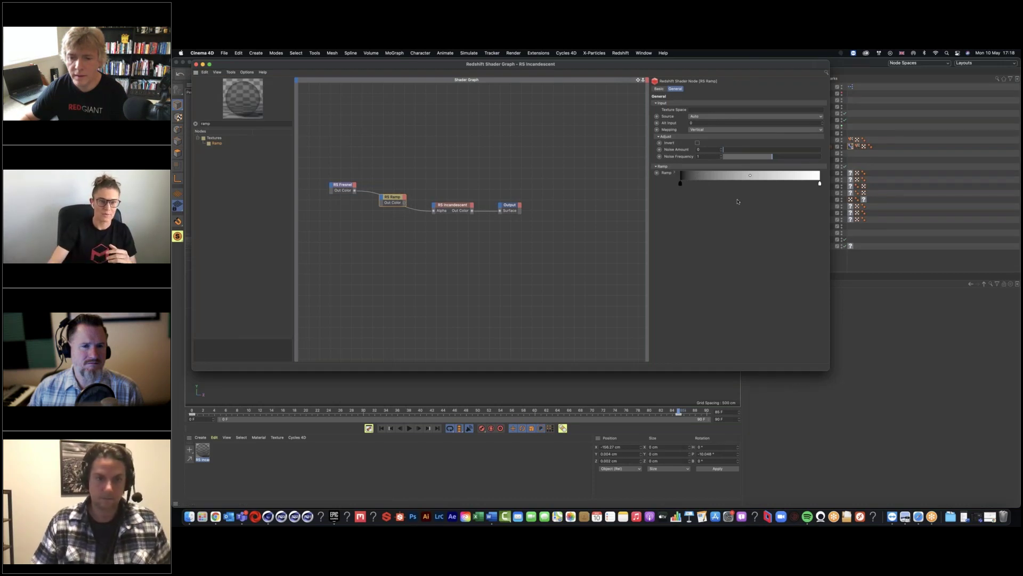
{"action": "left_click_drag", "start_coordinate": [354, 191], "coordinate": [381, 197]}
{"action": "left_click", "coordinate": [410, 201]}
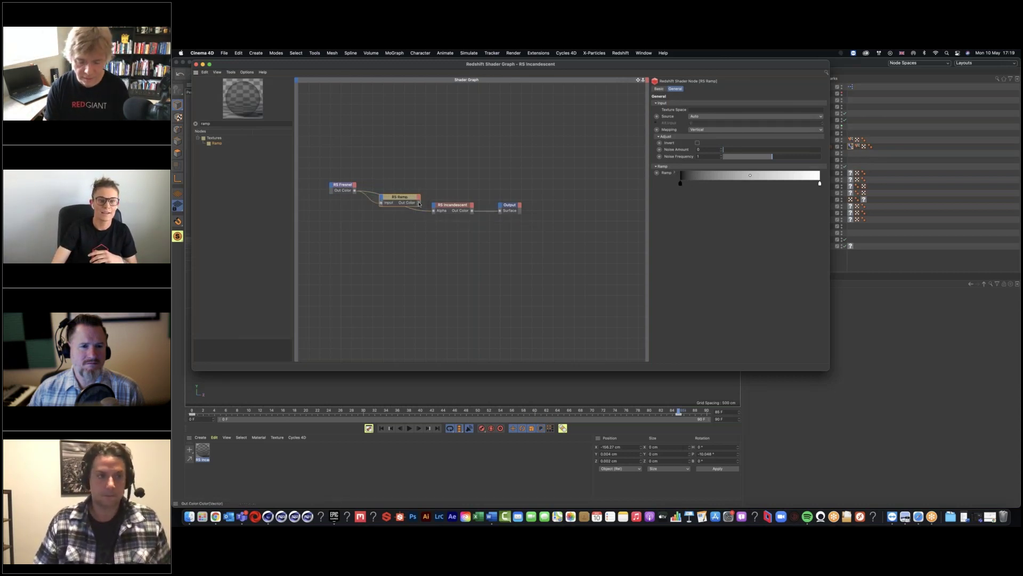
{"action": "left_click_drag", "start_coordinate": [419, 202], "coordinate": [434, 211]}
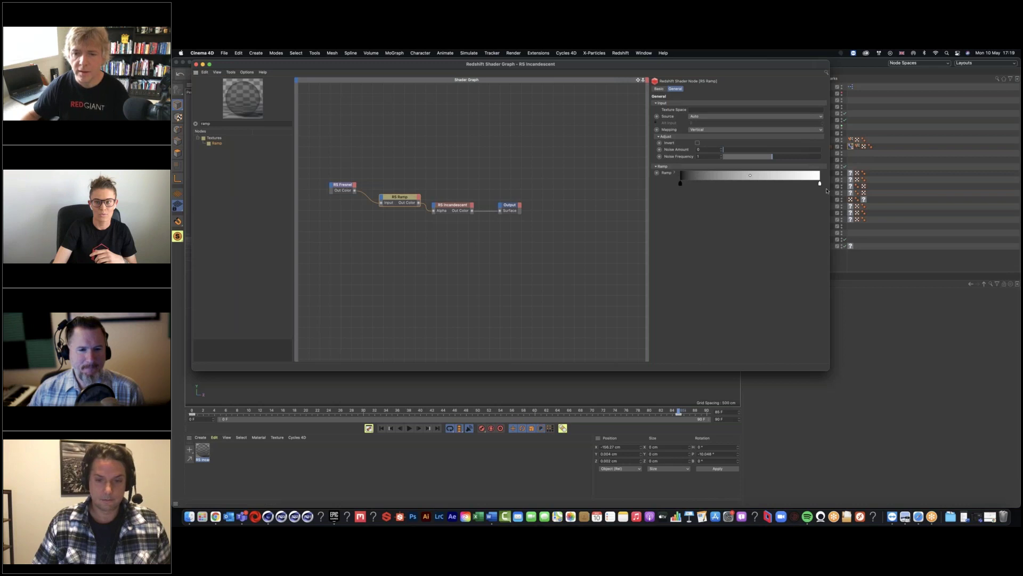
Adjust the Ramp with the black knot just inside the start and the white knot about three quarters along, and close the shader graph.
{"action": "left_click_drag", "start_coordinate": [819, 183], "coordinate": [753, 183]}
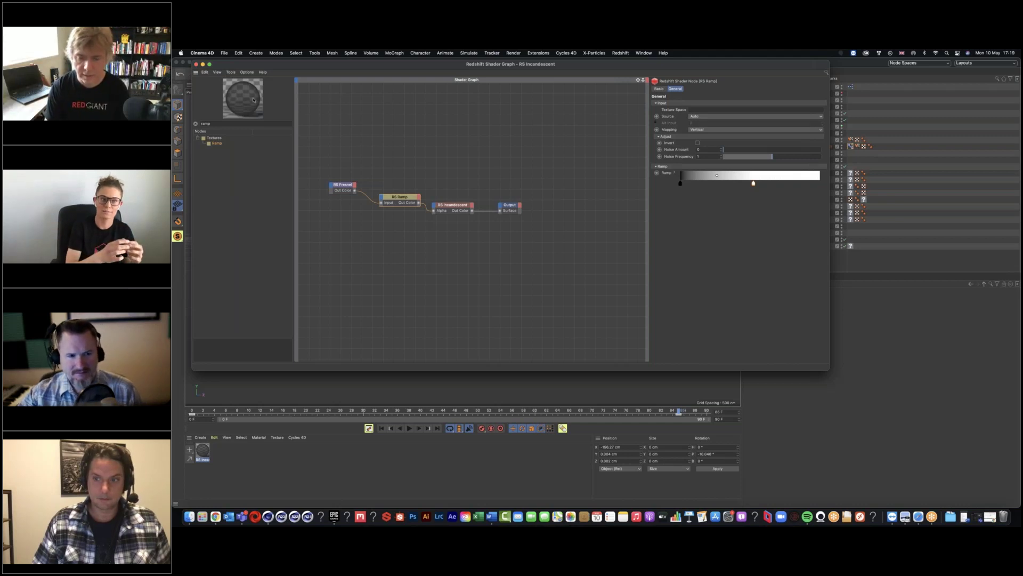
{"action": "left_click_drag", "start_coordinate": [754, 184], "coordinate": [820, 183]}
{"action": "left_click_drag", "start_coordinate": [681, 184], "coordinate": [802, 184]}
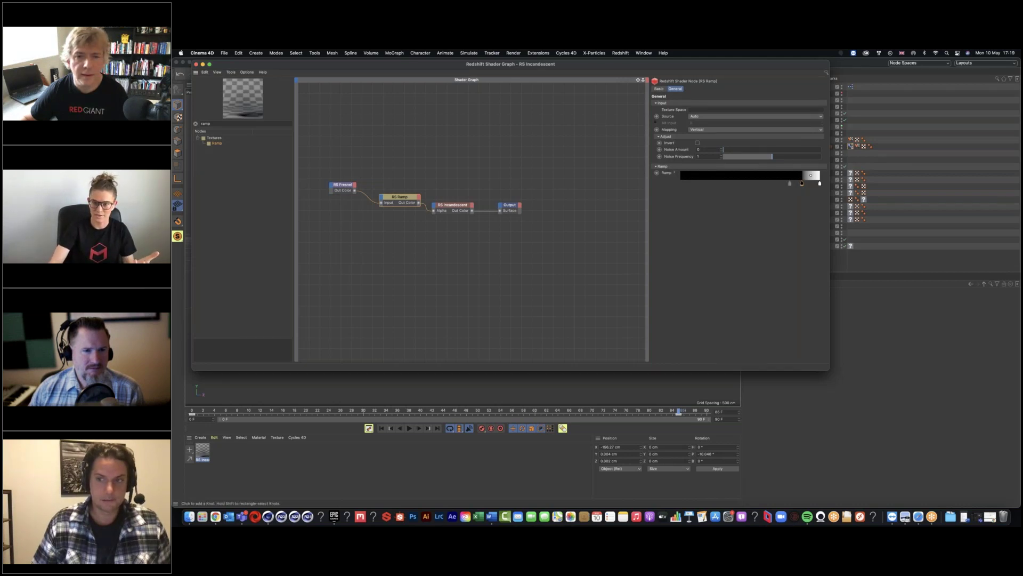
{"action": "left_click_drag", "start_coordinate": [801, 184], "coordinate": [686, 184]}
{"action": "left_click_drag", "start_coordinate": [821, 185], "coordinate": [791, 186]}
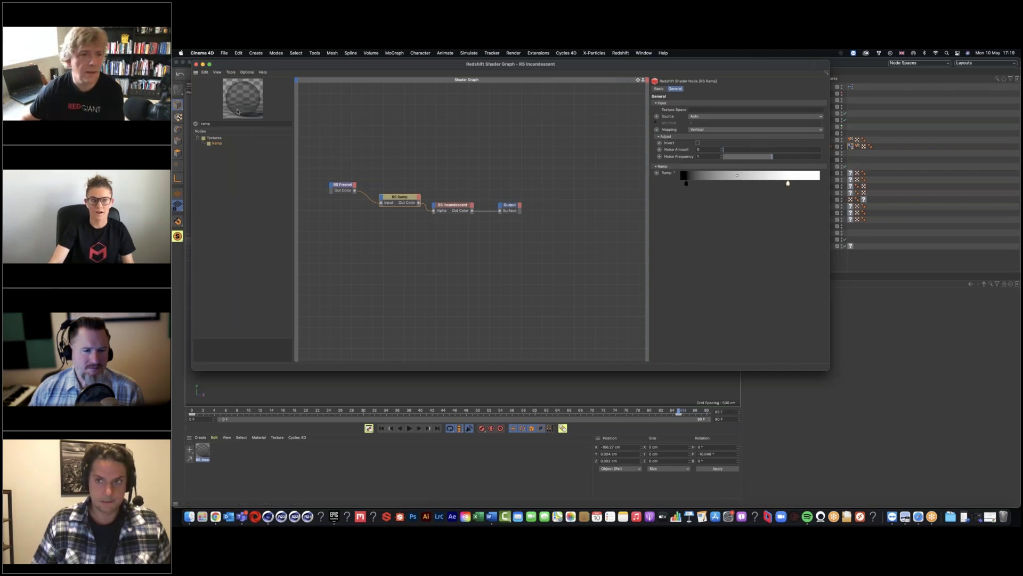
{"action": "left_click", "coordinate": [196, 64]}
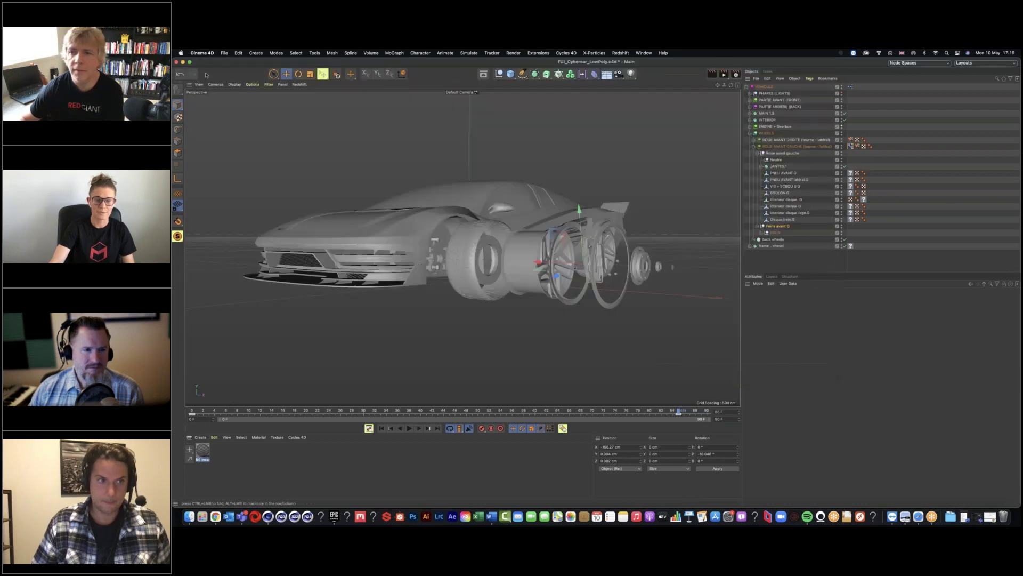
Duplicate the RS Incandescent material and set the copy's Incandescent colour to orange with hue 41°, saturation 100% and value 100%.
{"action": "left_click", "coordinate": [206, 454]}
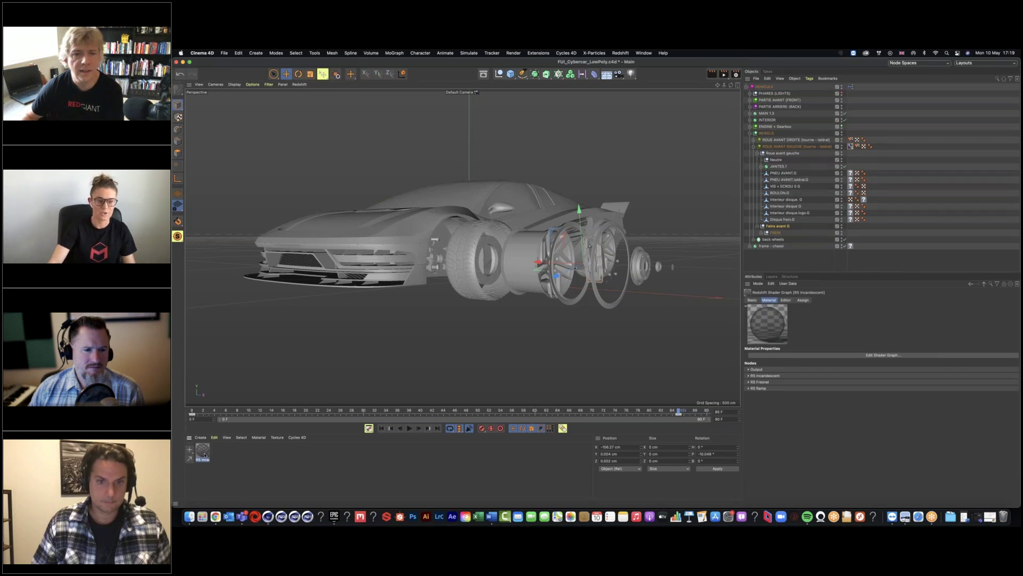
{"action": "left_click_drag", "start_coordinate": [205, 454], "coordinate": [219, 451], "text": "ctrl"}
{"action": "double_click", "coordinate": [219, 451]}
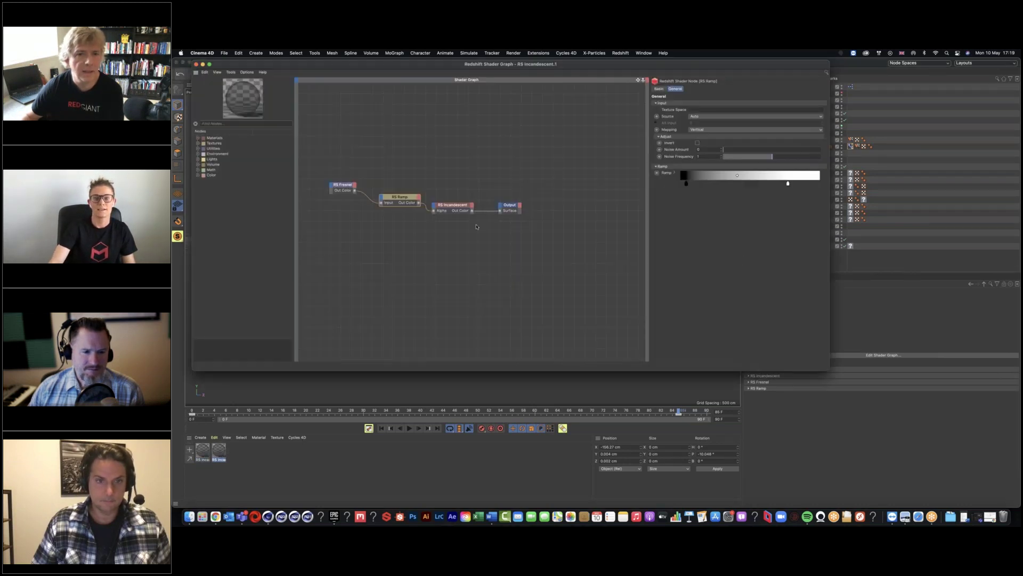
{"action": "left_click", "coordinate": [452, 206]}
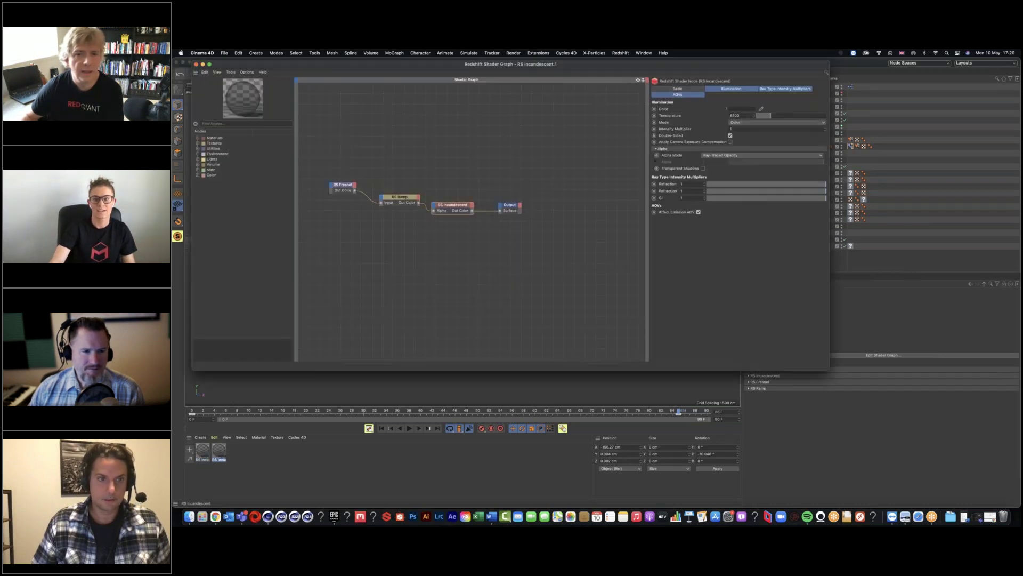
{"action": "left_click", "coordinate": [741, 110]}
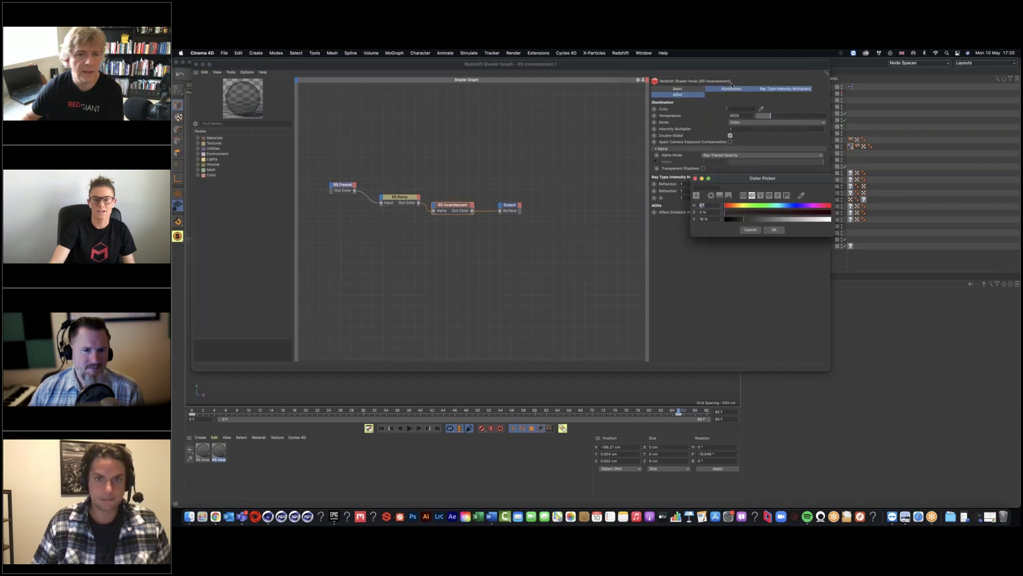
{"action": "left_click", "coordinate": [738, 206]}
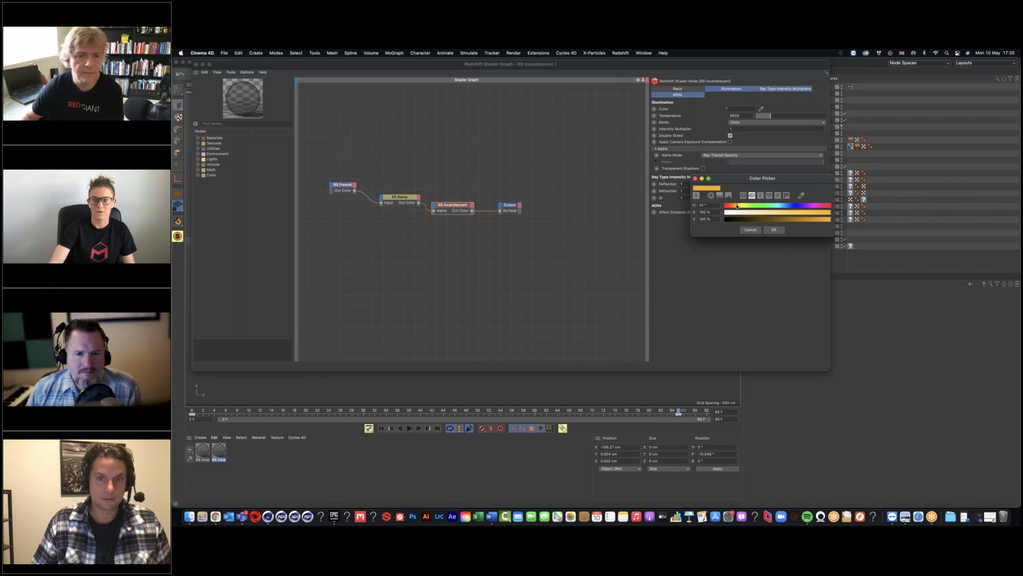
{"action": "key", "text": "Return"}
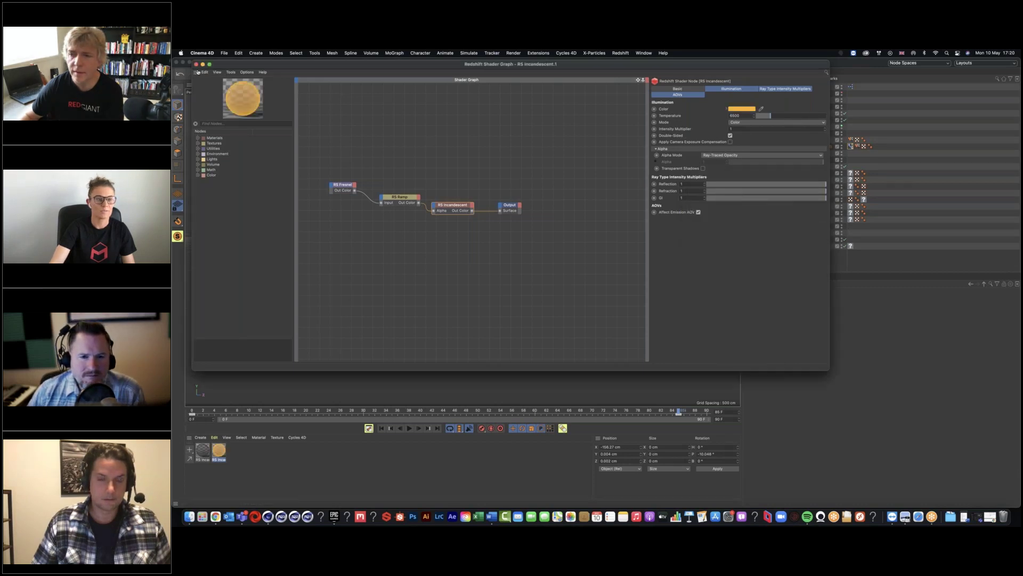
{"action": "left_click", "coordinate": [196, 65]}
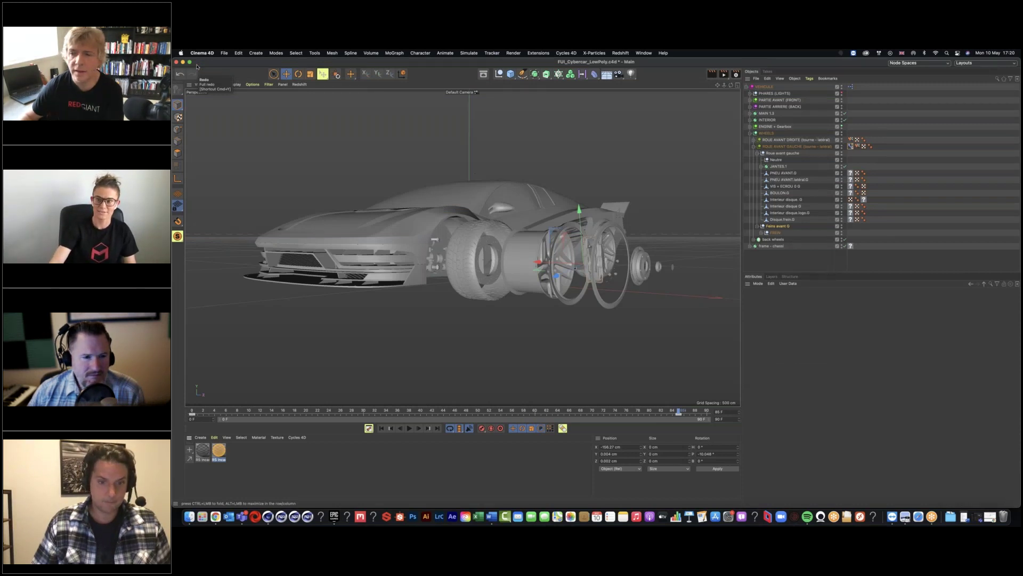
Collapse the WHEELS hierarchy, try selecting every object in the scene, and clear the selection.
{"action": "left_click", "coordinate": [751, 133]}
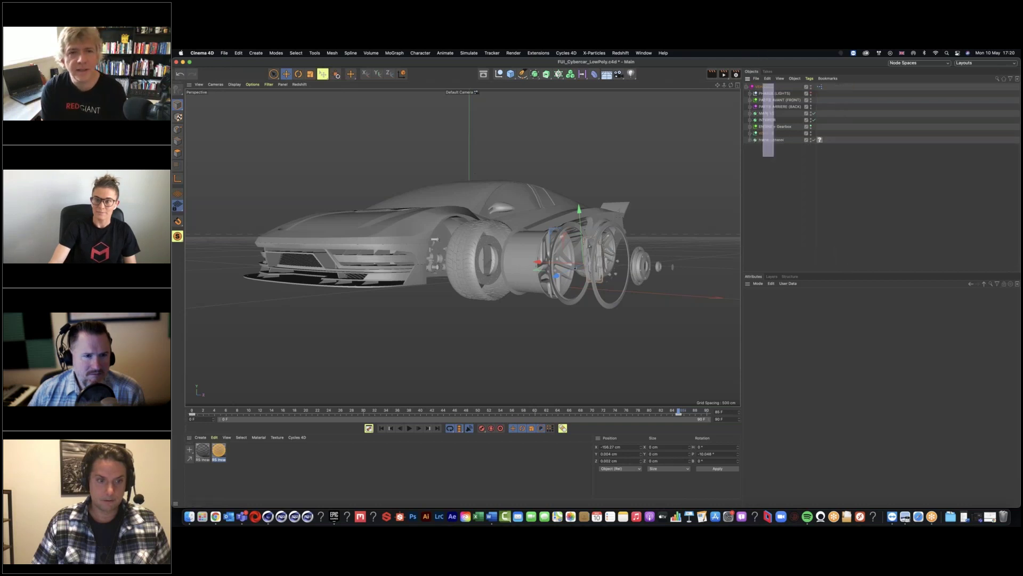
{"action": "left_click", "coordinate": [776, 154]}
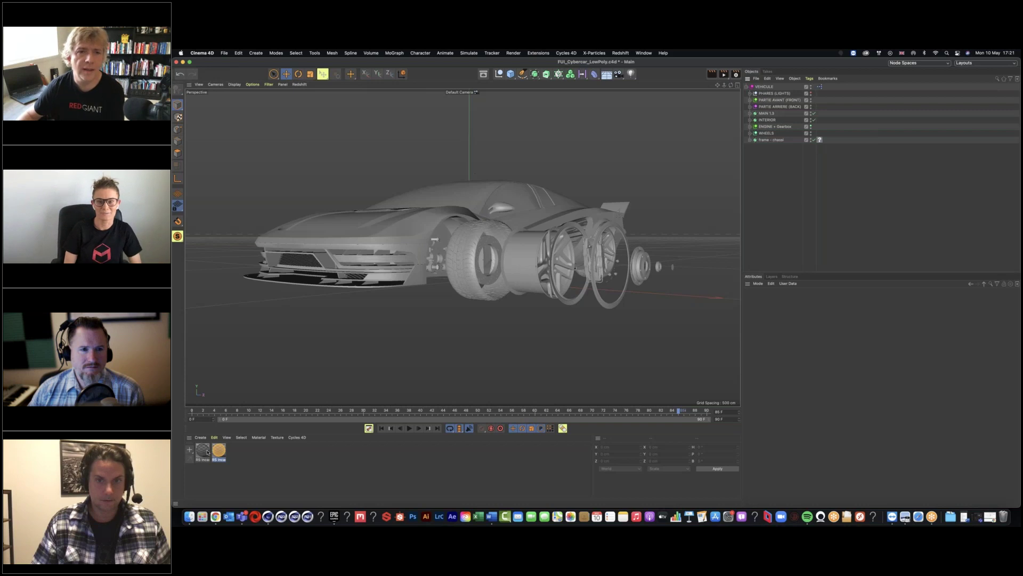
{"action": "left_click", "coordinate": [769, 141]}
{"action": "key", "text": "super+a"}
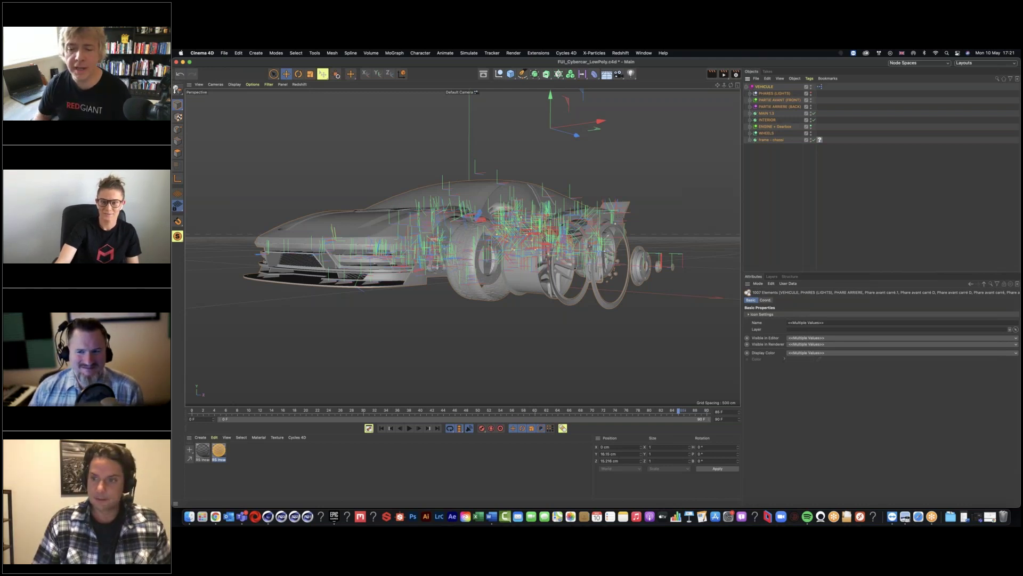
{"action": "key", "text": "super+shift+a"}
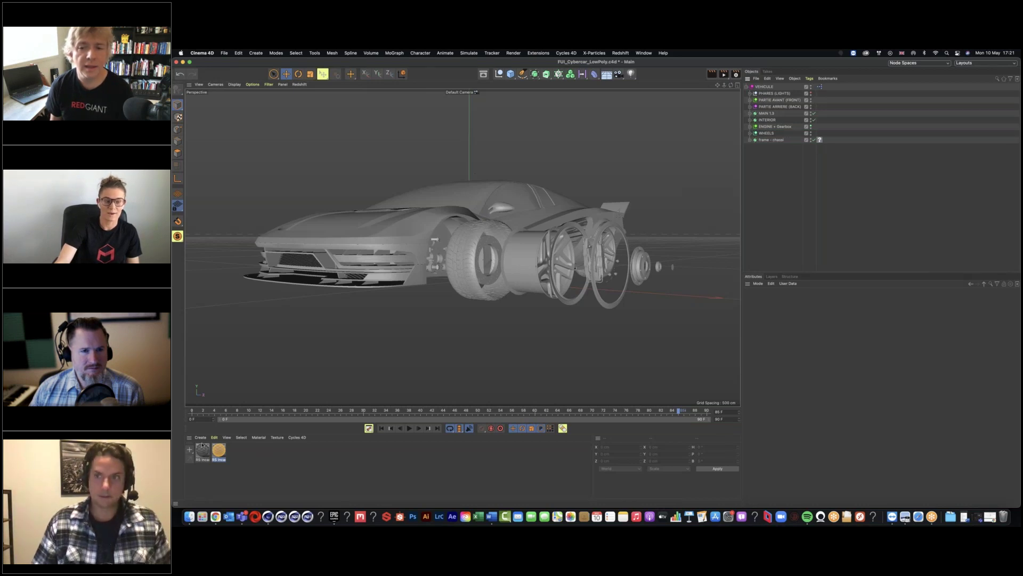
Create a standard Redshift material and examine its Base Properties in the shader graph.
{"action": "left_click", "coordinate": [201, 438]}
{"action": "mouse_move", "coordinate": [209, 380]}
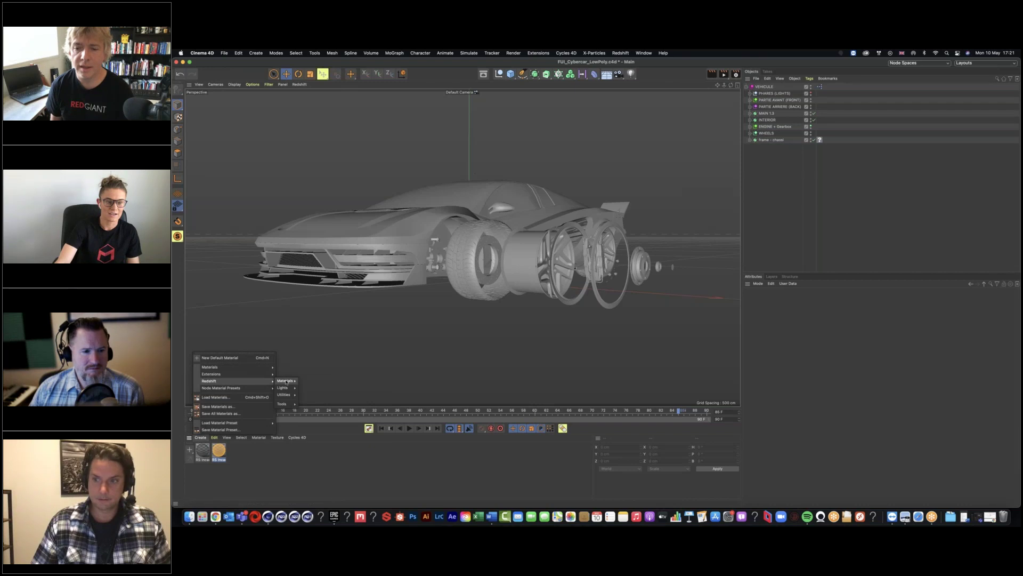
{"action": "left_click", "coordinate": [312, 381]}
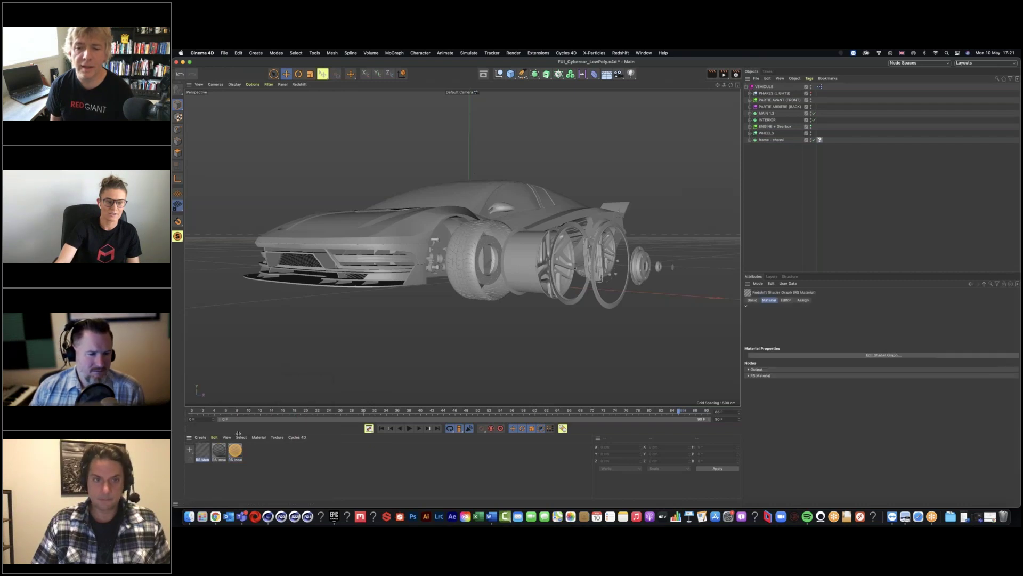
{"action": "double_click", "coordinate": [204, 452]}
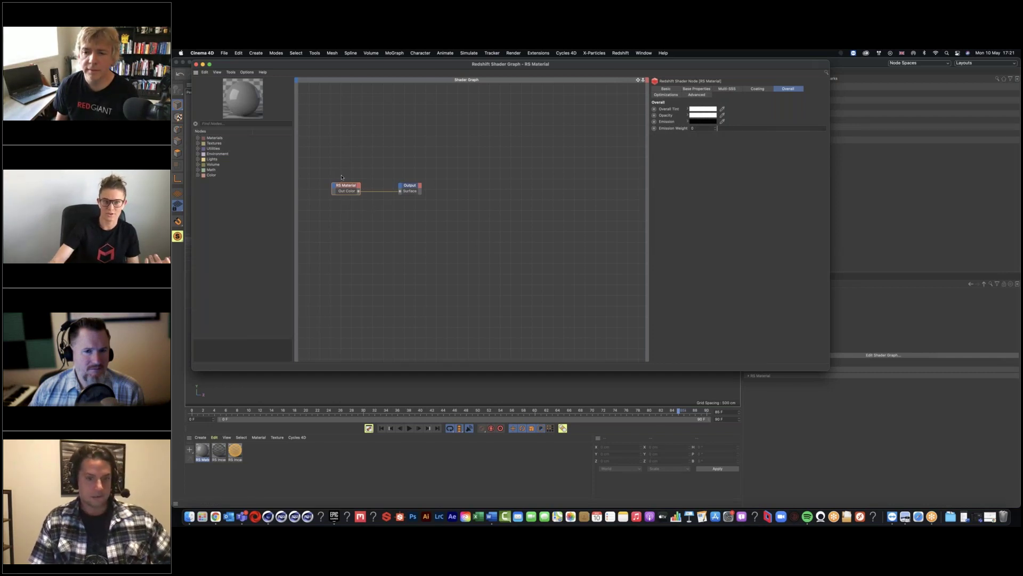
{"action": "left_click", "coordinate": [695, 89]}
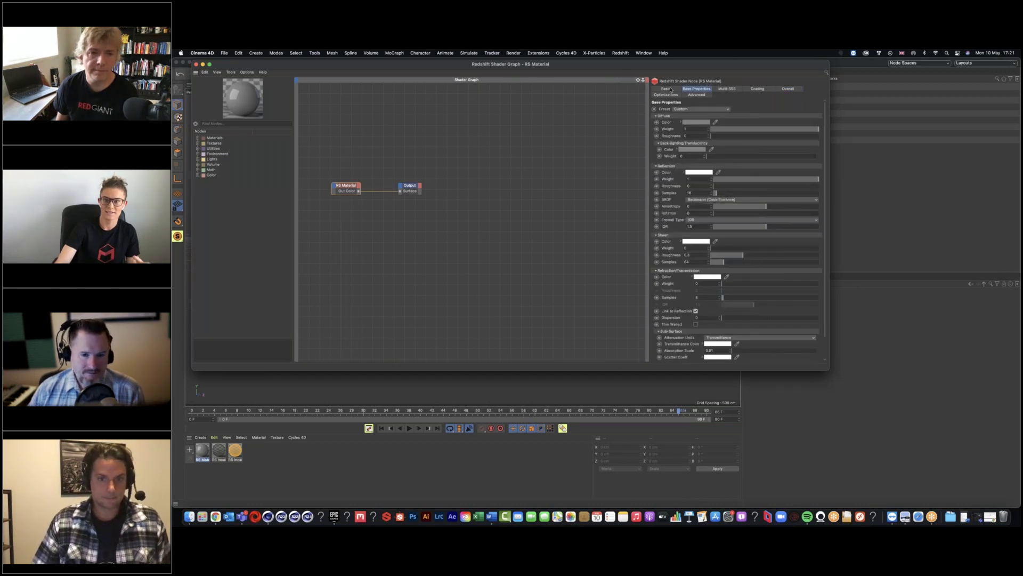
{"action": "scroll", "coordinate": [772, 210], "scroll_direction": "down", "scroll_amount": 3}
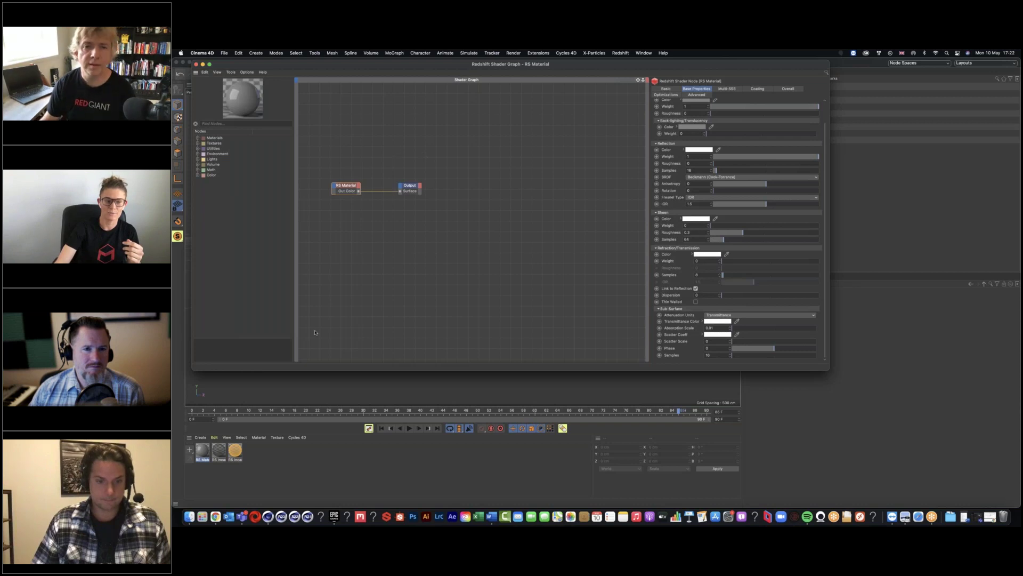
Open the grey RS Incandescent material's graph and examine the Incandescent node's Illumination settings for comparison.
{"action": "left_click", "coordinate": [219, 453]}
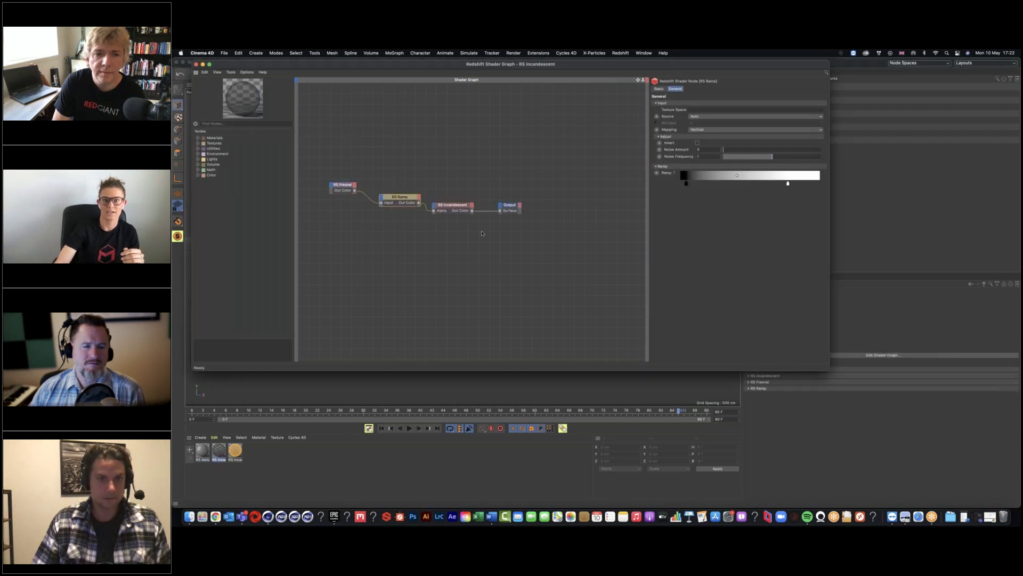
{"action": "left_click", "coordinate": [457, 206]}
{"action": "left_click", "coordinate": [740, 89]}
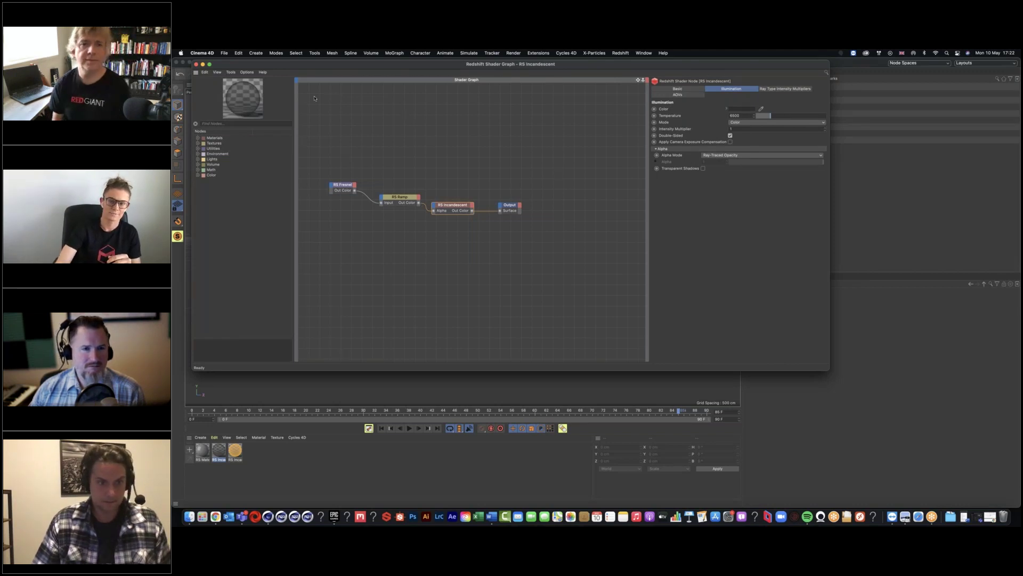
{"action": "left_click_drag", "start_coordinate": [281, 69], "coordinate": [307, 83]}
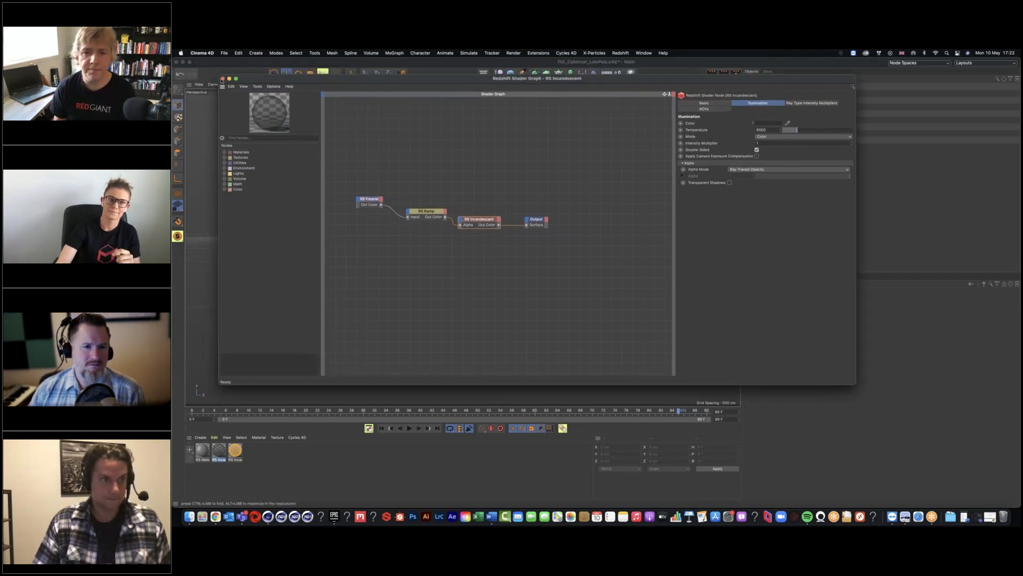
Close the shader graph and delete the standard RS Material, keeping the two Incandescent materials.
{"action": "left_click", "coordinate": [223, 79]}
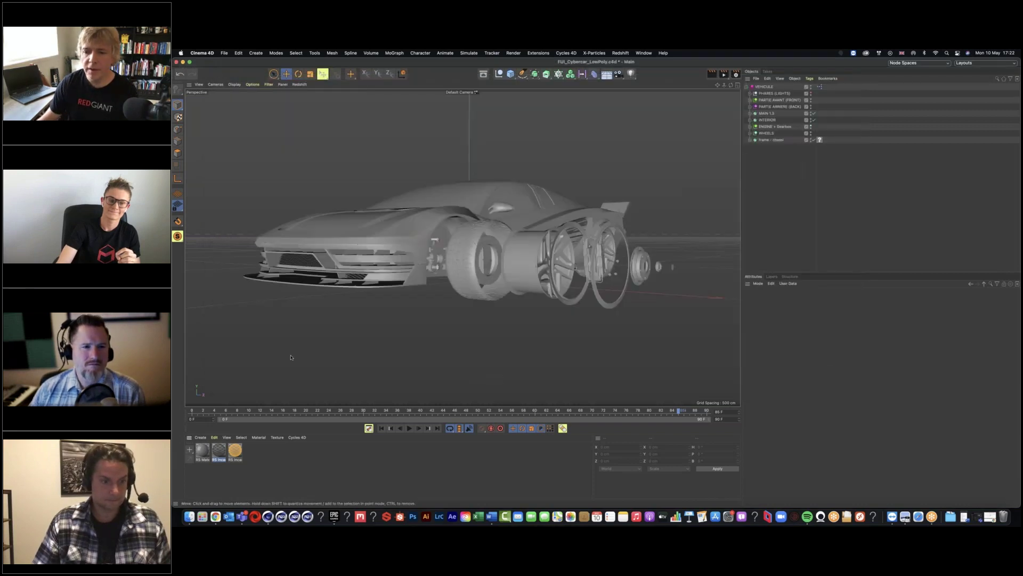
{"action": "left_click", "coordinate": [203, 450]}
{"action": "key", "text": "Delete"}
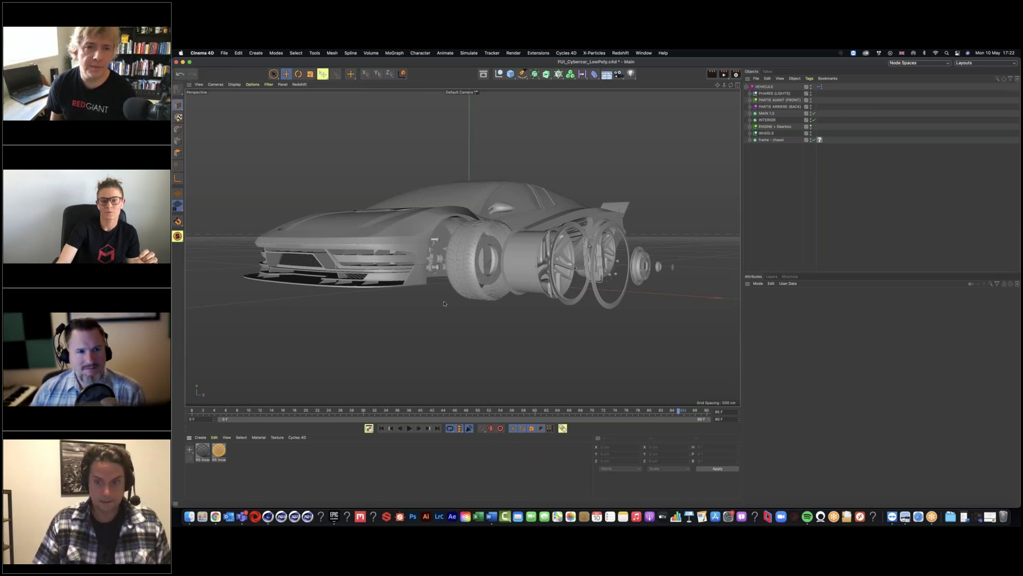
Locate the front tyre in the object hierarchy, inspect its polygon selection, and return to model mode with nothing selected.
{"action": "left_click", "coordinate": [465, 269]}
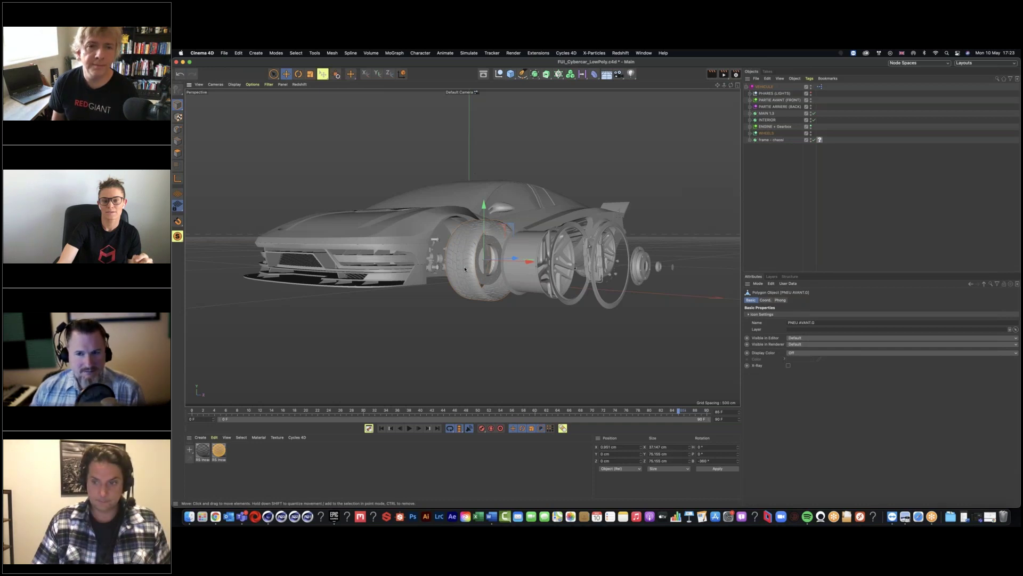
{"action": "key", "text": "s"}
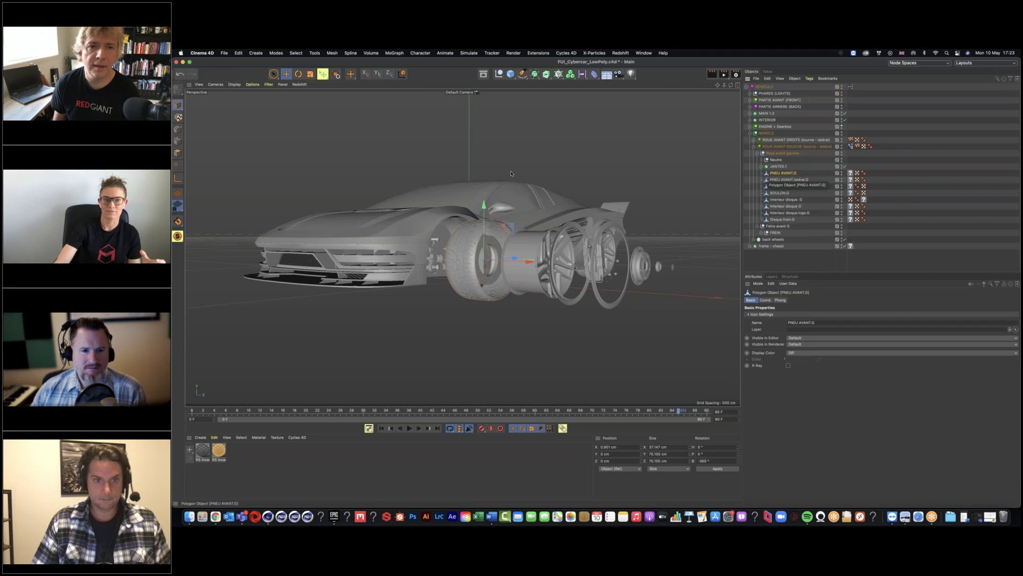
{"action": "left_click", "coordinate": [178, 153]}
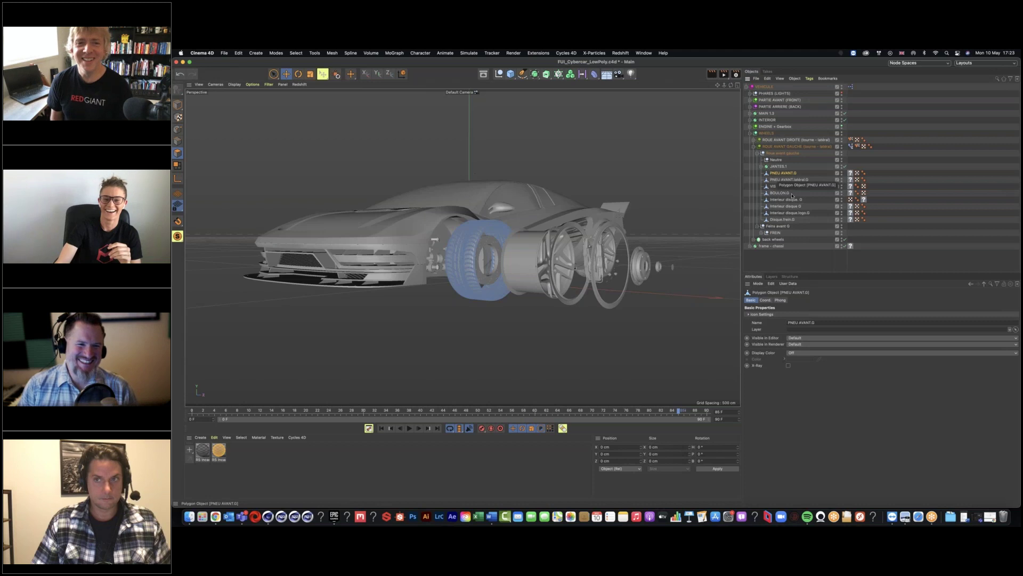
{"action": "left_click", "coordinate": [826, 259]}
{"action": "left_click", "coordinate": [177, 105]}
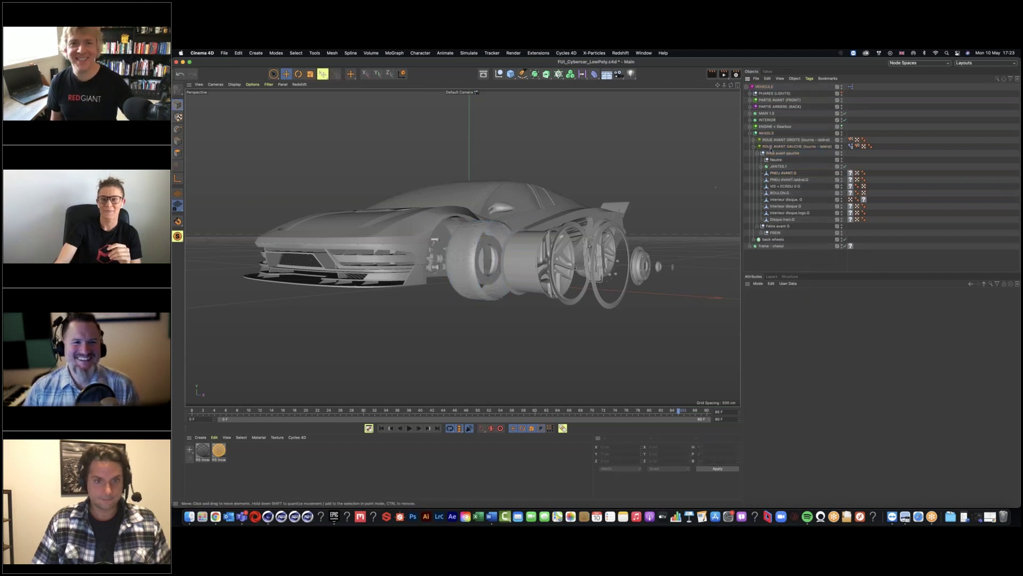
Apply the grey RS Incandescent material to every object in the VEHICULE hierarchy, and re-expand WHEELS with the selection cleared.
{"action": "left_click", "coordinate": [749, 133]}
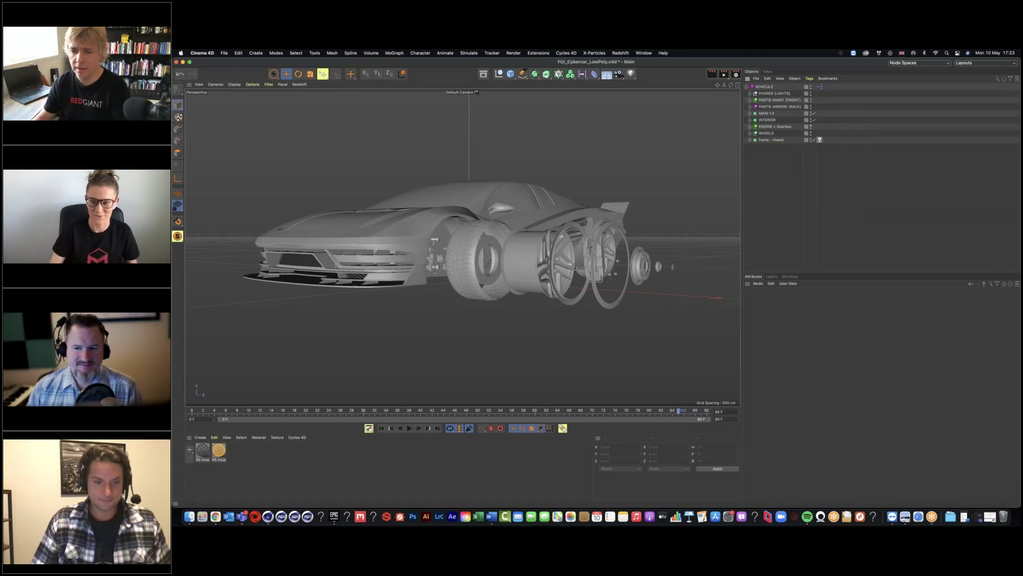
{"action": "left_click", "coordinate": [771, 140]}
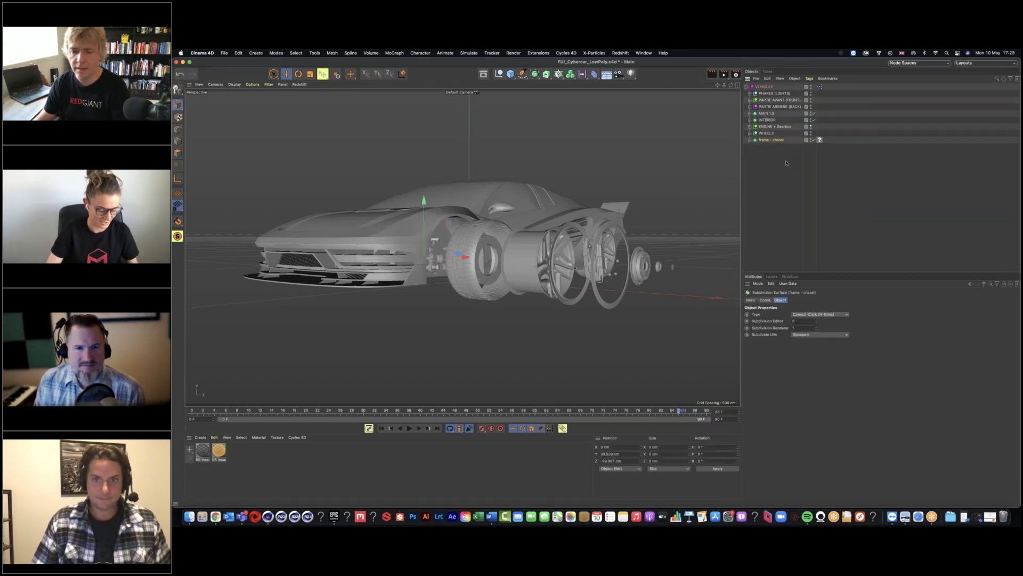
{"action": "key", "text": "super+a"}
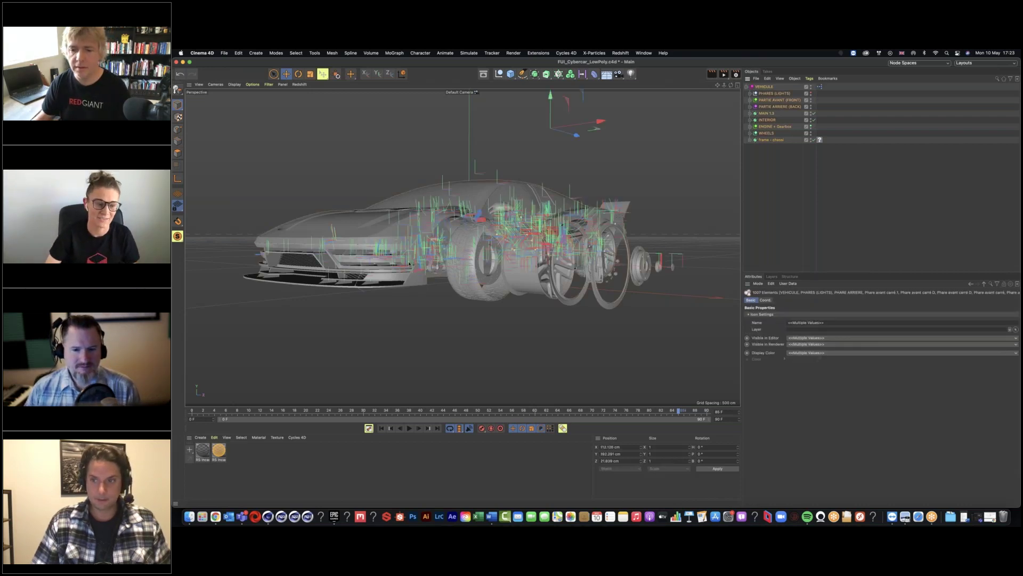
{"action": "left_click", "coordinate": [202, 455]}
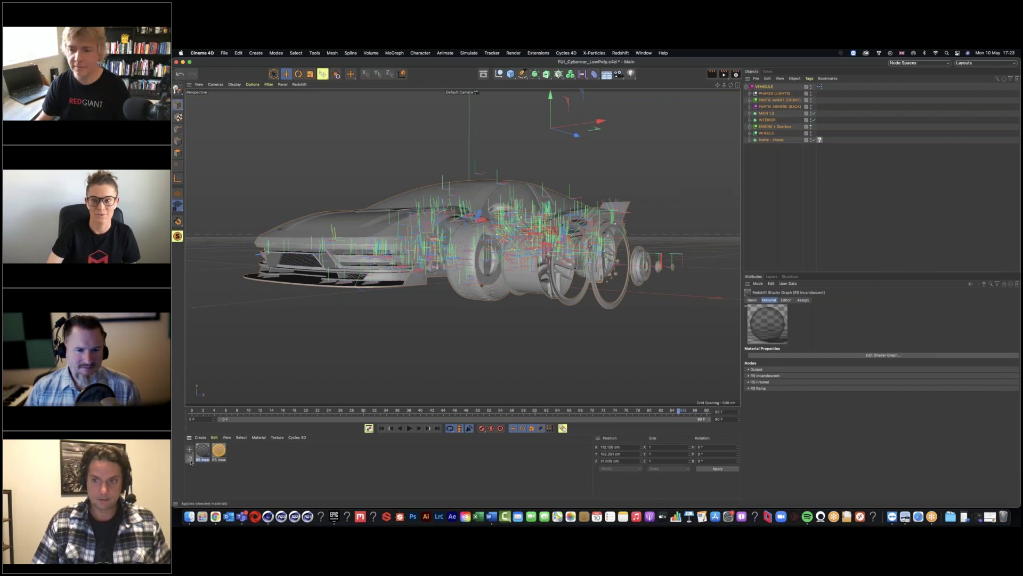
{"action": "left_click", "coordinate": [189, 459]}
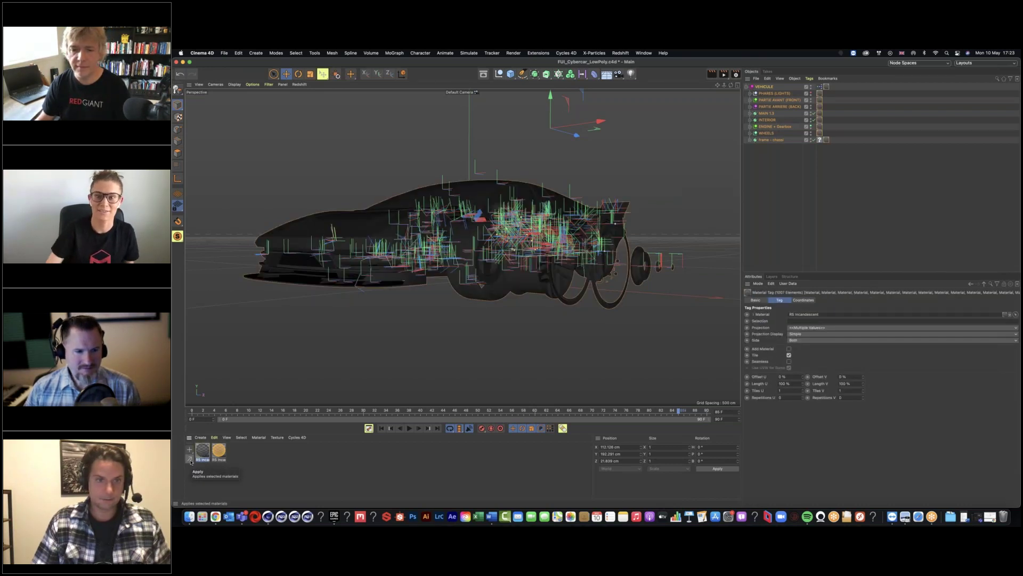
{"action": "left_click", "coordinate": [763, 134]}
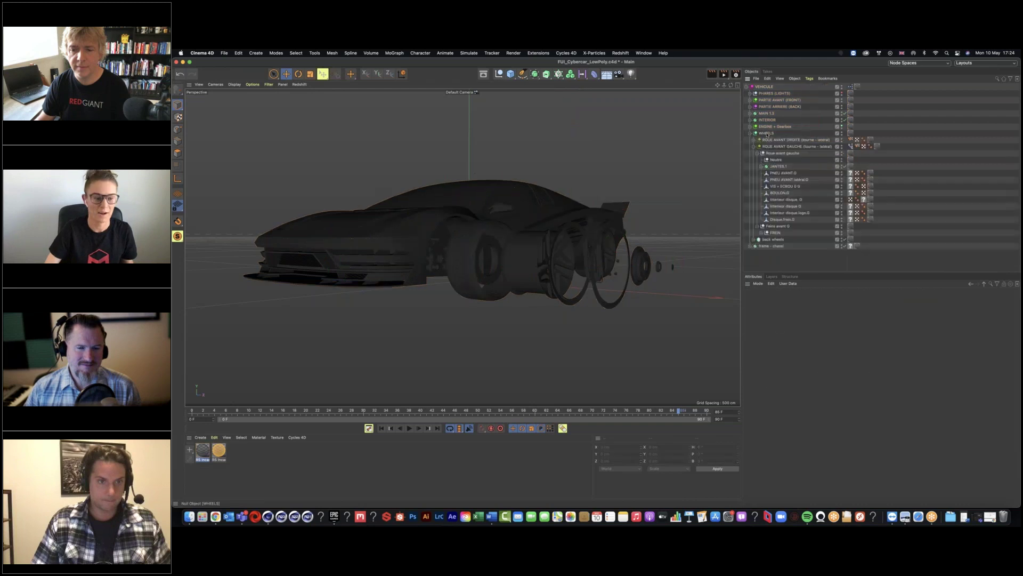
Apply the orange RS Incandescent material to all the exploded parts of the front wheel assemblies.
{"action": "left_click_drag", "start_coordinate": [877, 146], "coordinate": [878, 220]}
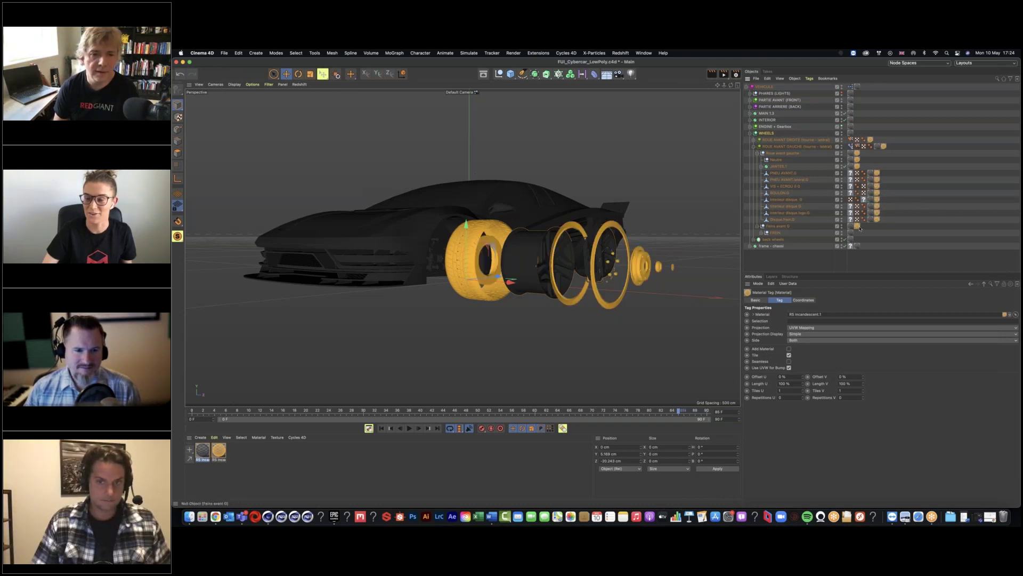
{"action": "left_click_drag", "start_coordinate": [219, 450], "coordinate": [589, 258]}
{"action": "left_click_drag", "start_coordinate": [518, 266], "coordinate": [495, 199], "text": "alt"}
{"action": "left_click_drag", "start_coordinate": [549, 270], "coordinate": [545, 263], "text": "alt"}
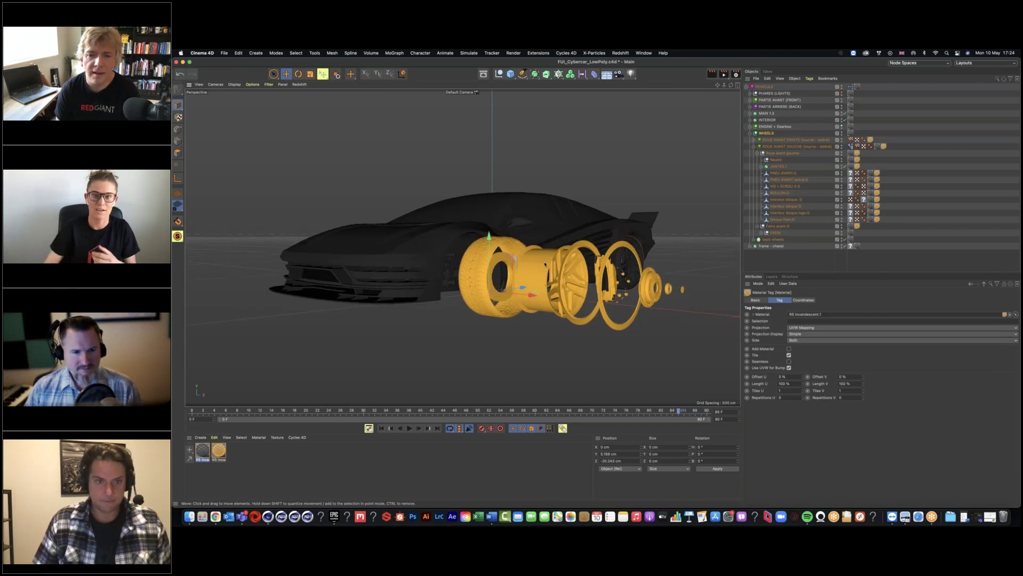
Add a Redshift dome light using a softbox HDR without copying the image to the project, and disable the light's background.
{"action": "left_click", "coordinate": [619, 53]}
{"action": "mouse_move", "coordinate": [627, 77]}
{"action": "left_click", "coordinate": [714, 112]}
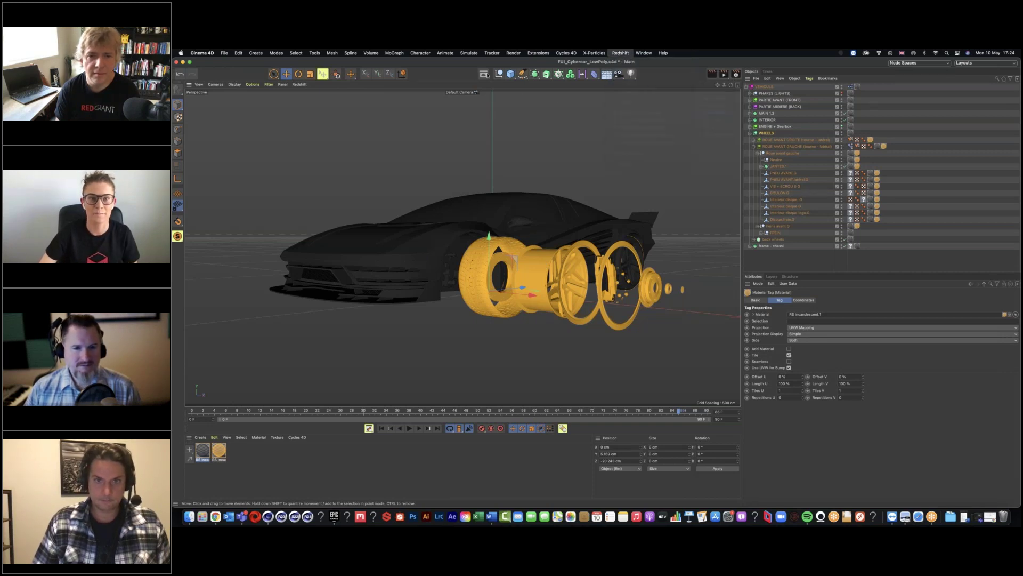
{"action": "key", "text": "shift+F8"}
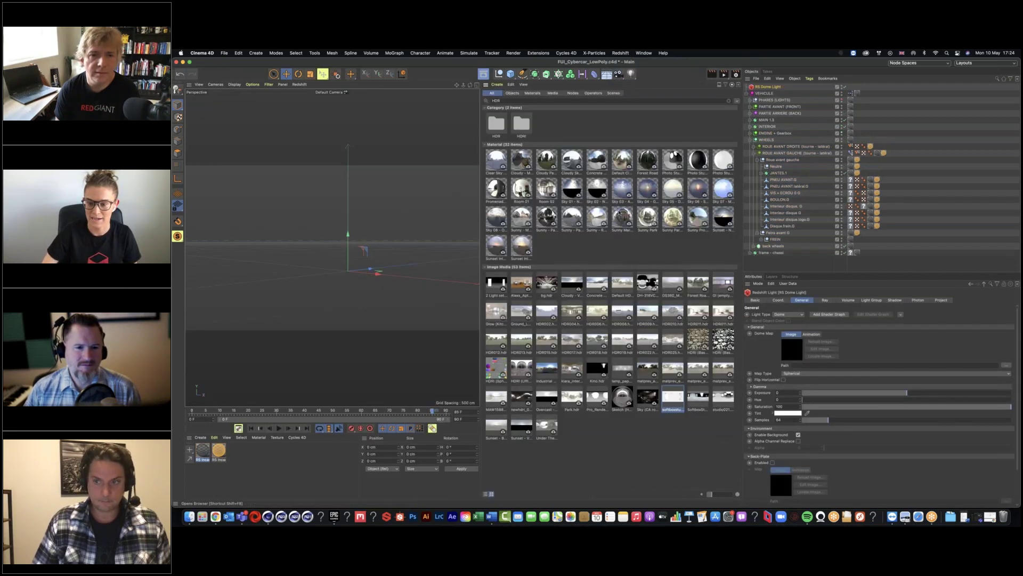
{"action": "left_click", "coordinate": [576, 236]}
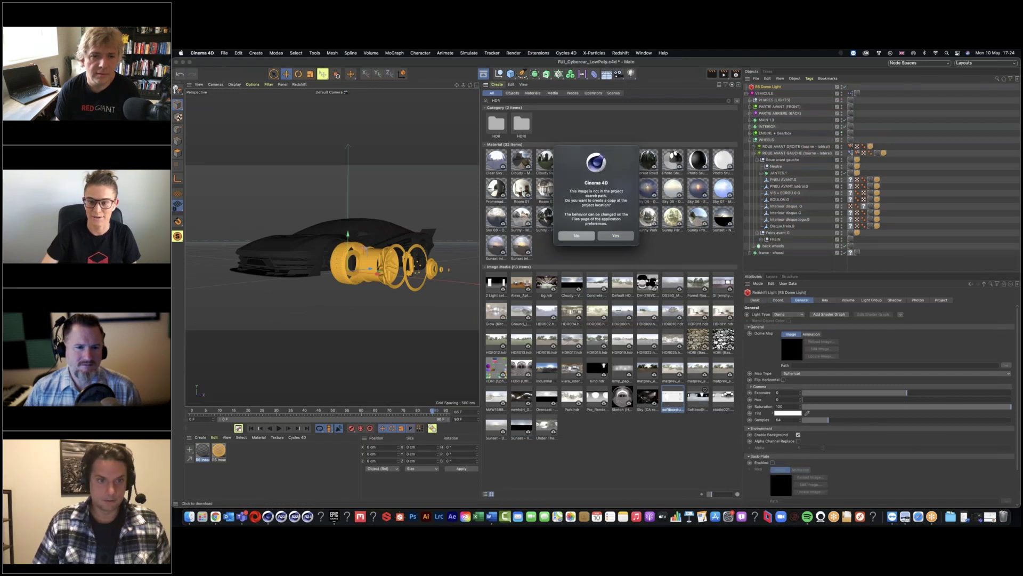
{"action": "key", "text": "shift+F8"}
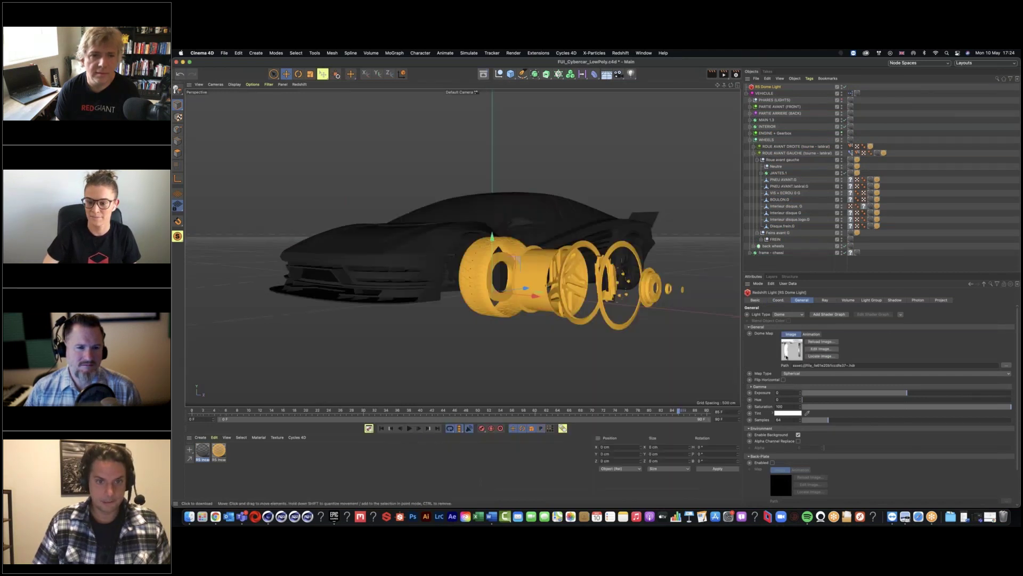
Open the Redshift RenderView and start an interactive render of the car.
{"action": "left_click", "coordinate": [621, 53]}
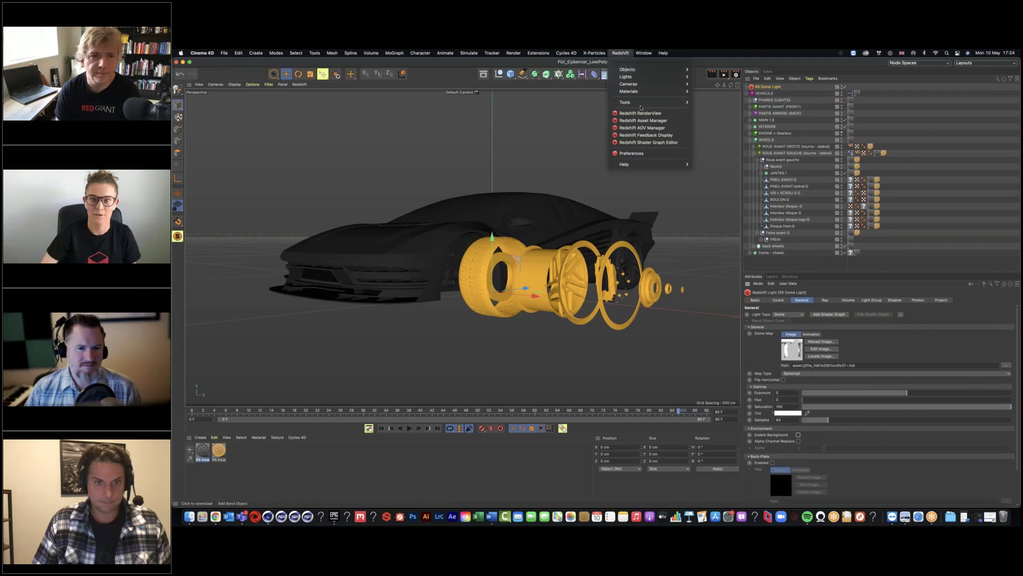
{"action": "left_click", "coordinate": [640, 112]}
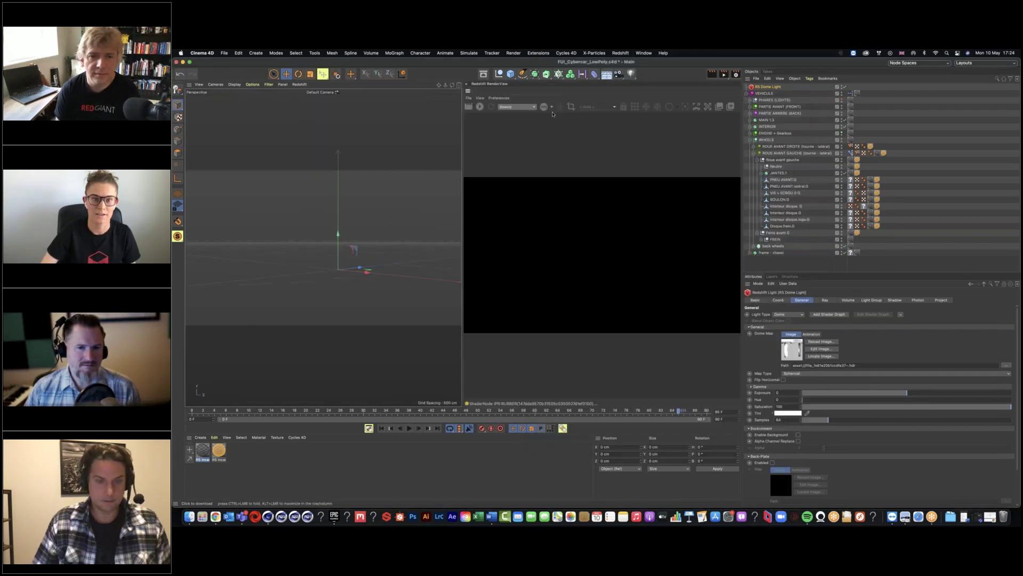
{"action": "left_click", "coordinate": [479, 107]}
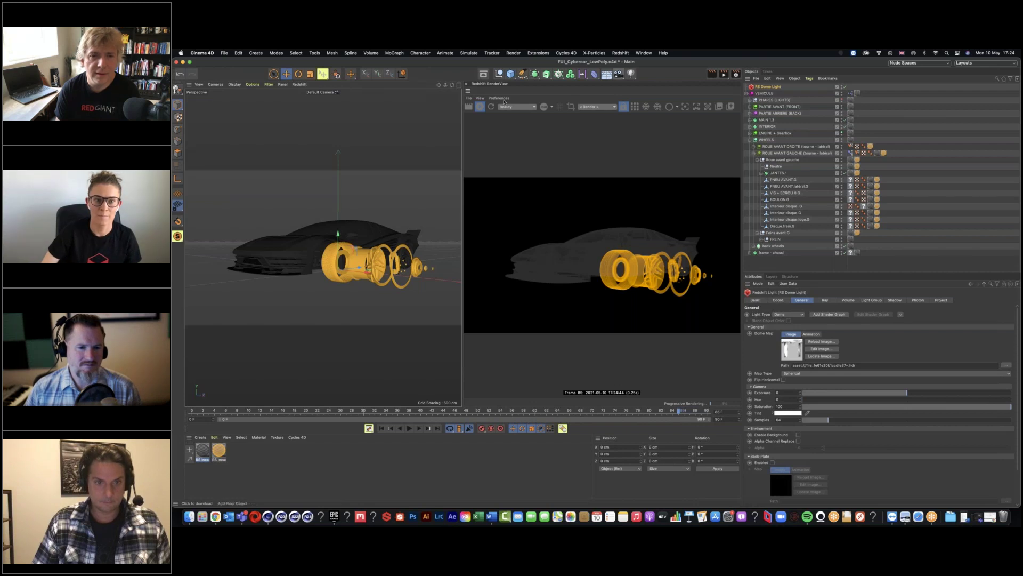
Add a standard Redshift camera and look through it in the viewport.
{"action": "left_click", "coordinate": [620, 53]}
{"action": "mouse_move", "coordinate": [639, 84]}
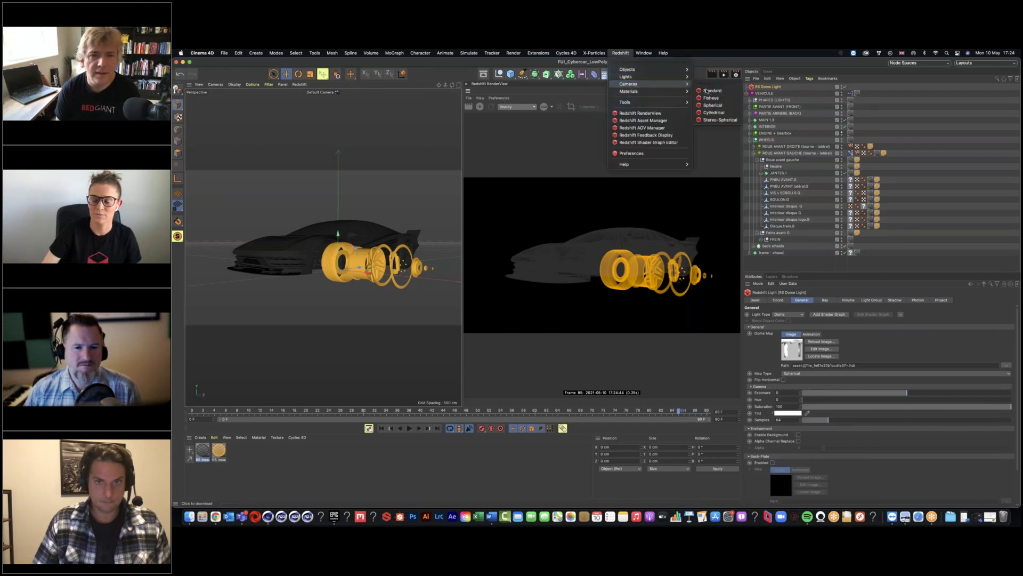
{"action": "left_click", "coordinate": [710, 91]}
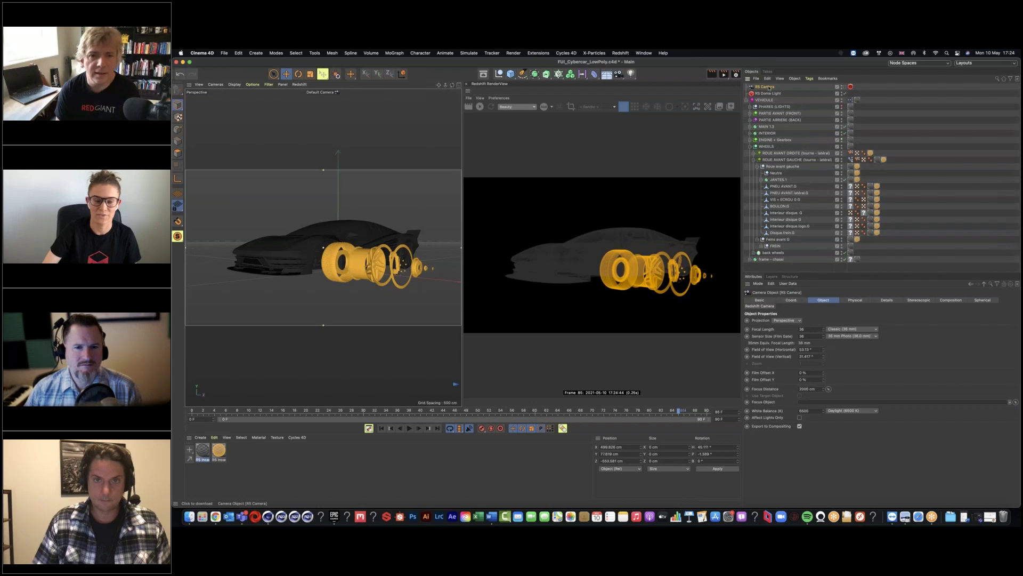
{"action": "left_click", "coordinate": [842, 86]}
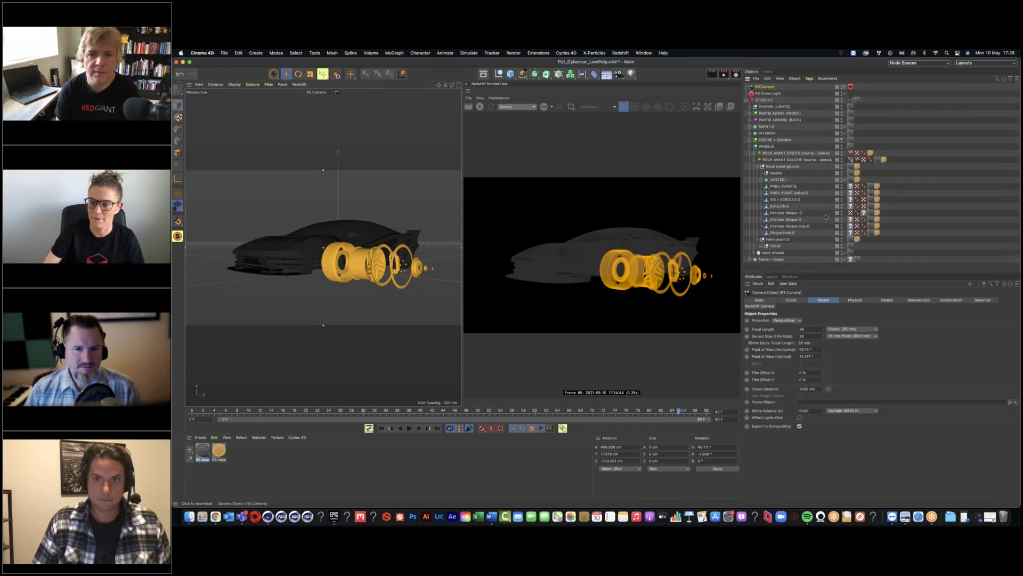
Set the camera's focal length to Wide Angle (25 mm) and reframe closely on the exploded wheel, updating the render.
{"action": "left_click", "coordinate": [852, 329]}
{"action": "left_click", "coordinate": [847, 349]}
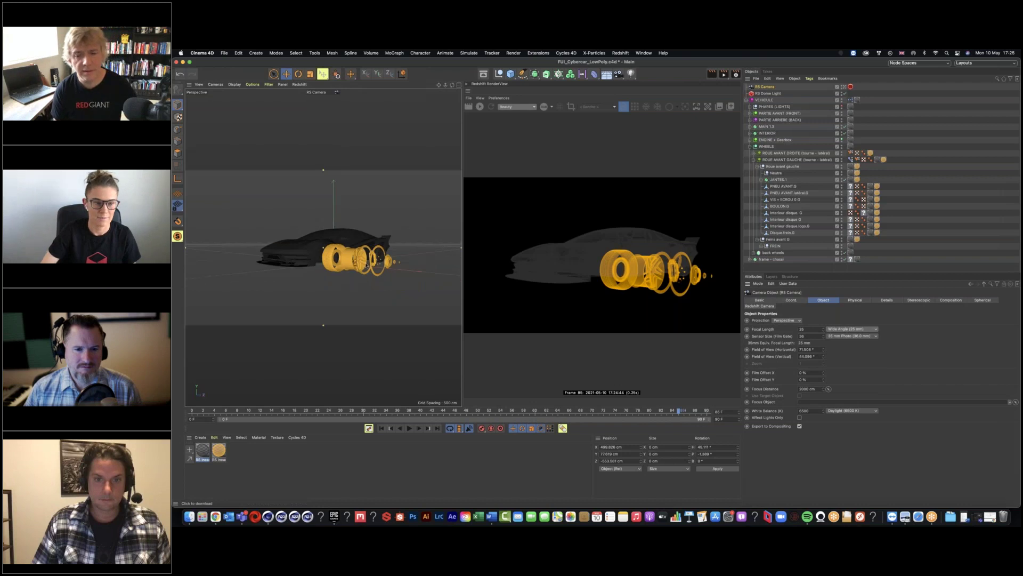
{"action": "scroll", "coordinate": [340, 252], "scroll_direction": "up", "scroll_amount": 5}
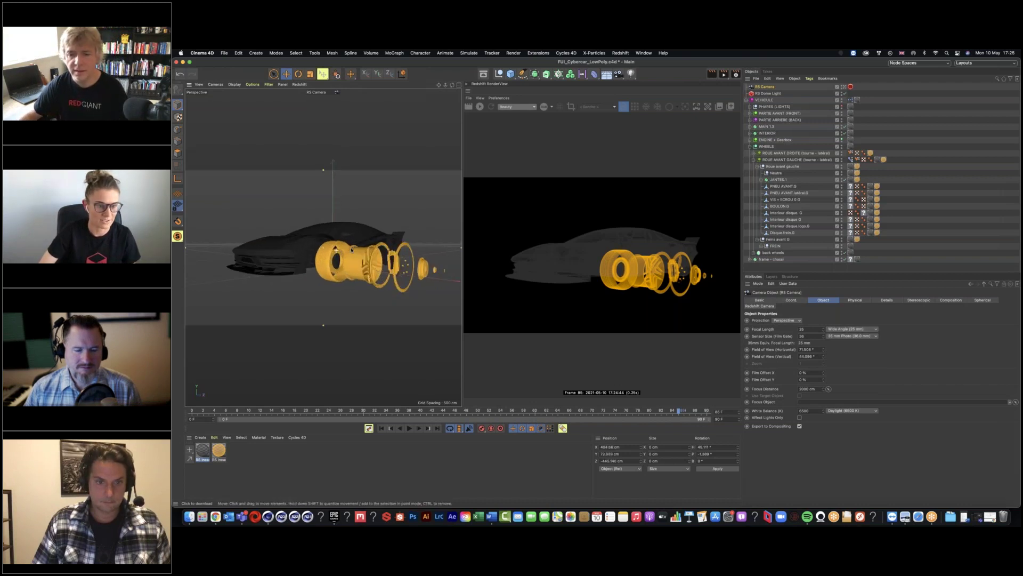
{"action": "scroll", "coordinate": [341, 251], "scroll_direction": "up", "scroll_amount": 2}
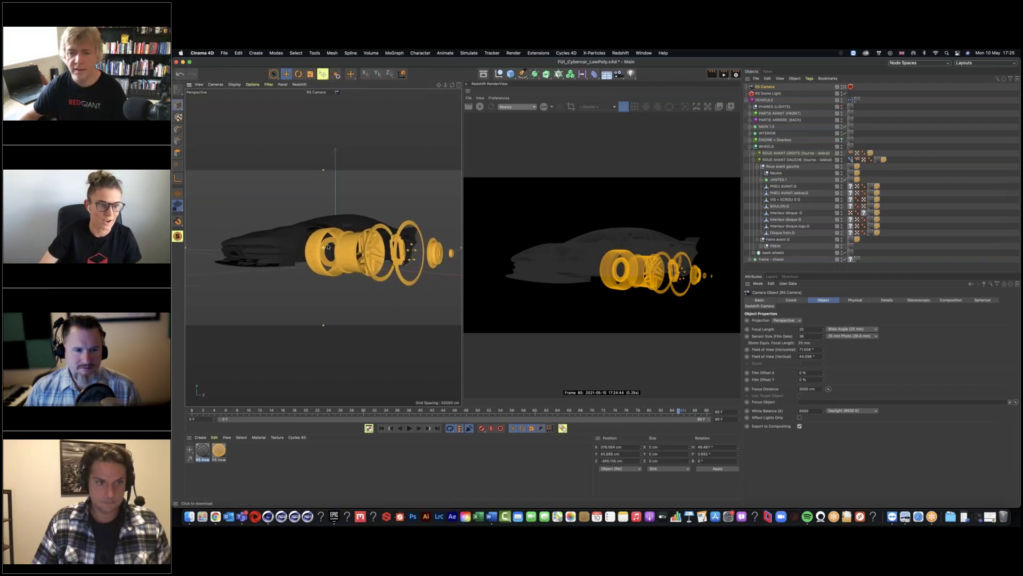
{"action": "middle_click_drag", "start_coordinate": [342, 250], "coordinate": [326, 246], "text": "alt"}
{"action": "left_click", "coordinate": [479, 107]}
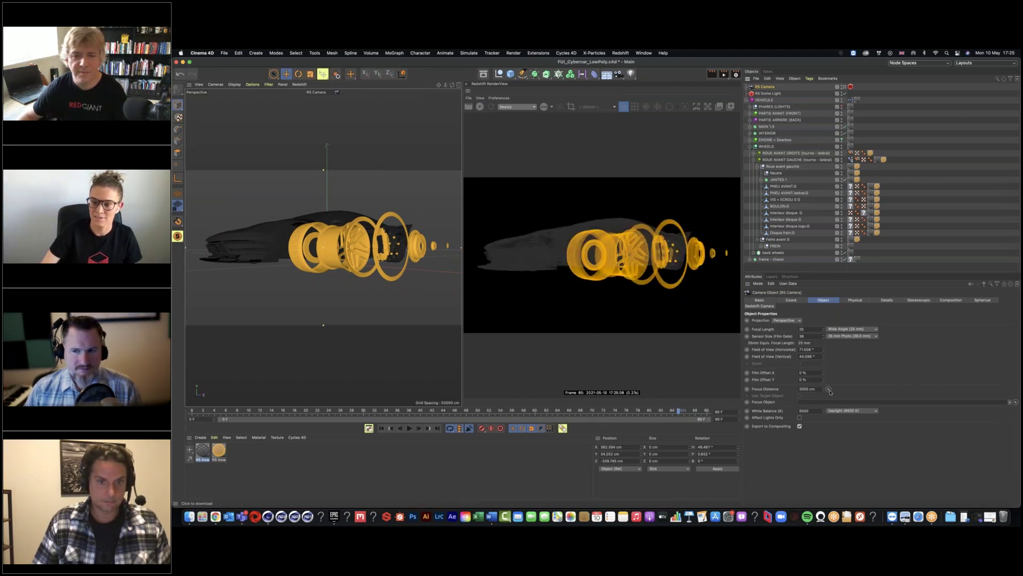
Pick the focus distance on the exploded wheel and enable the camera's bokeh override, deriving only Focus Distance from the camera.
{"action": "left_click", "coordinate": [327, 242]}
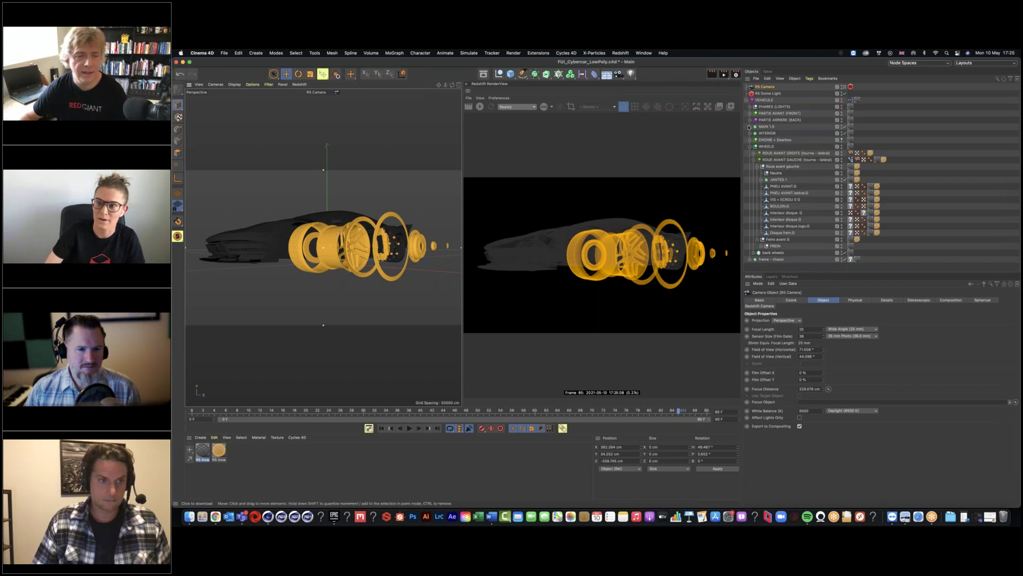
{"action": "left_click", "coordinate": [851, 86]}
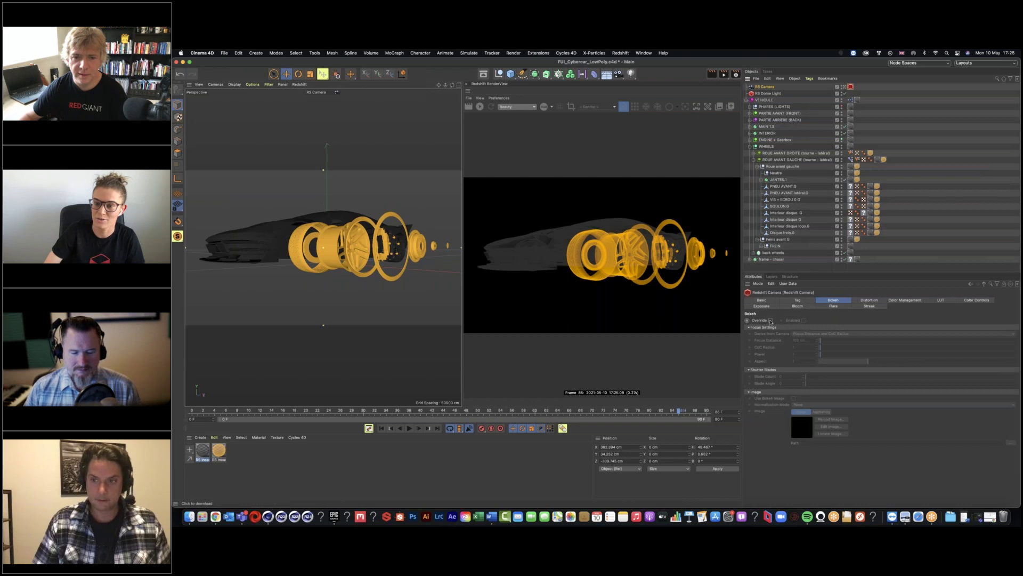
{"action": "left_click", "coordinate": [803, 321]}
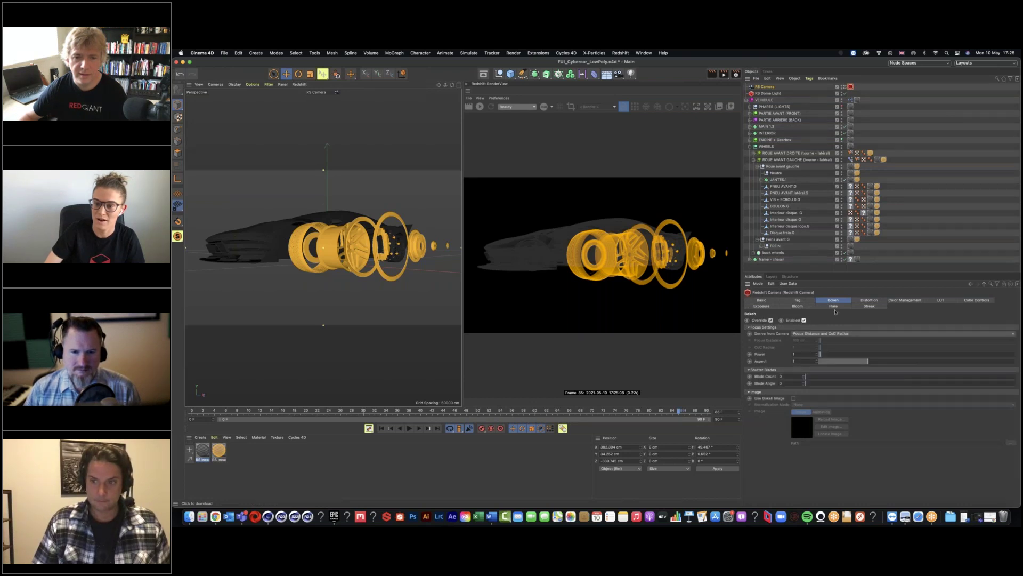
{"action": "left_click", "coordinate": [806, 334]}
{"action": "left_click", "coordinate": [808, 341]}
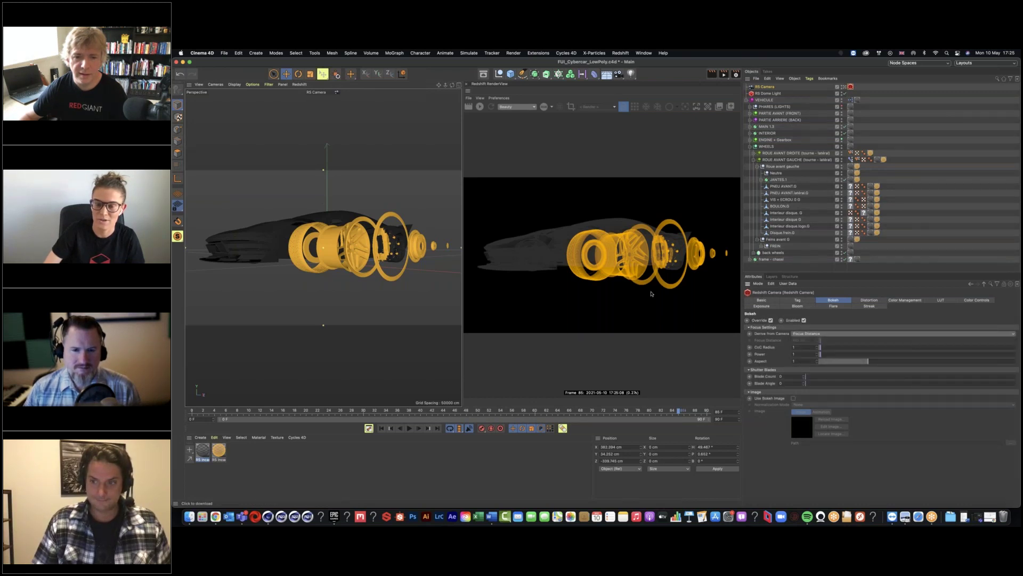
{"action": "left_click", "coordinate": [480, 107]}
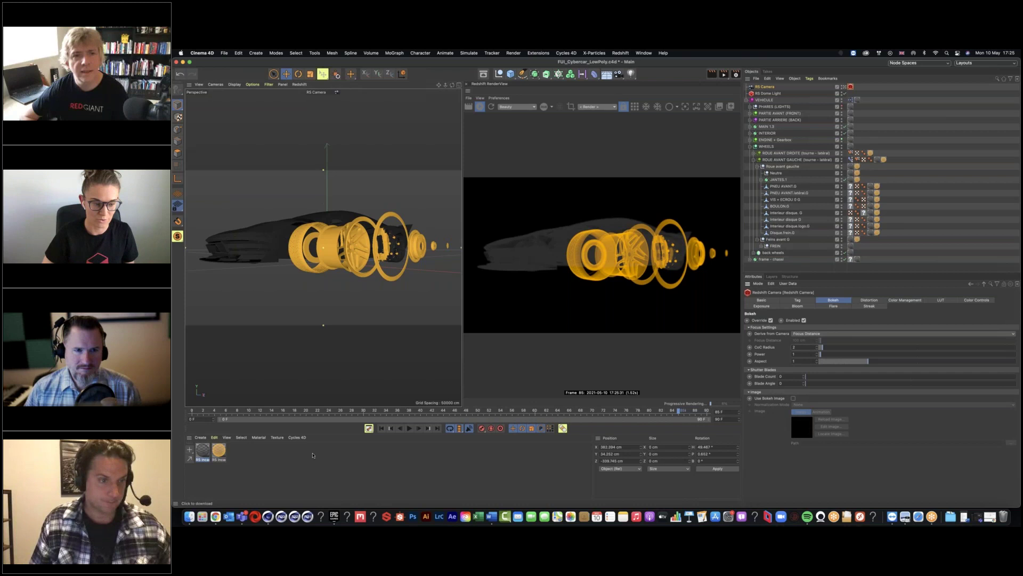
Switch to Chrome to examine the depth of field in the Homepage FUI Montage reference video, and return to Cinema 4D.
{"action": "left_click", "coordinate": [215, 516]}
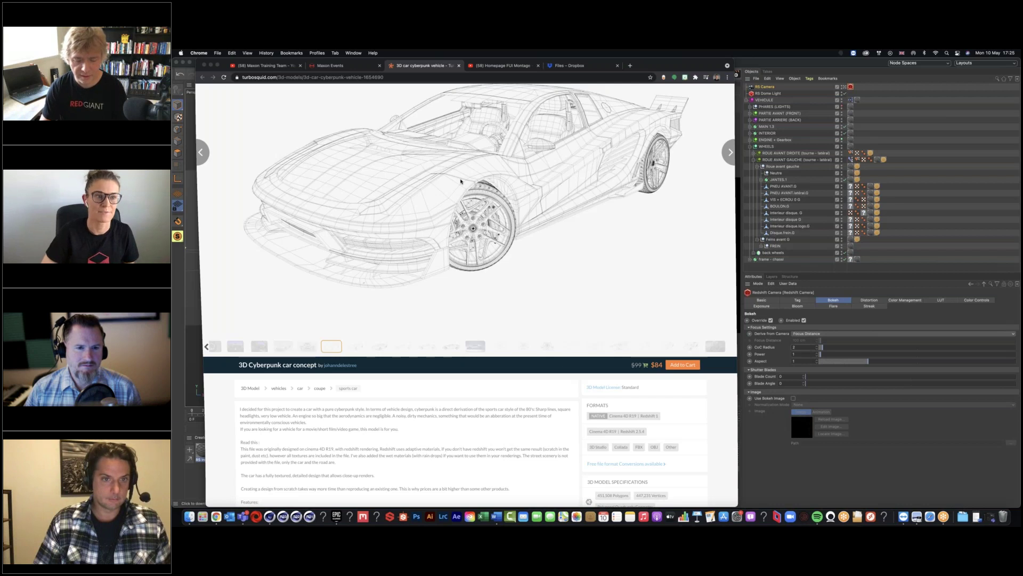
{"action": "left_click", "coordinate": [502, 66]}
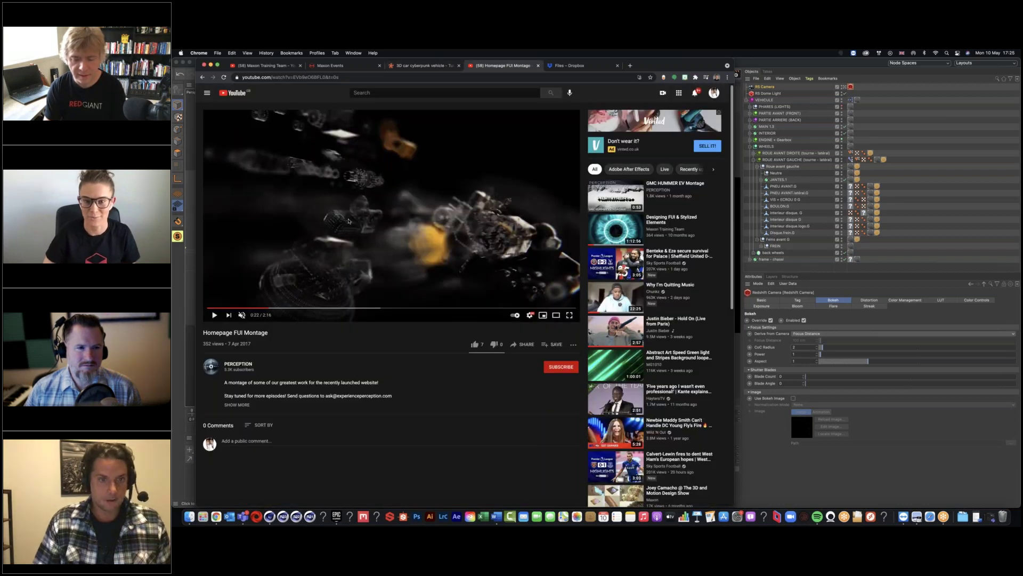
{"action": "left_click", "coordinate": [210, 65]}
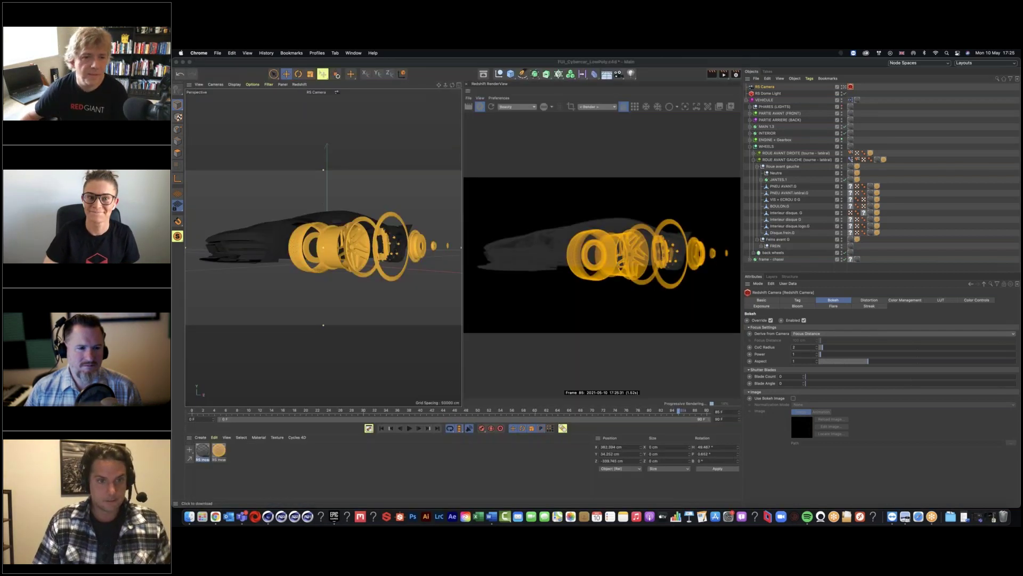
Add a MoGraph Matrix object and check the Homepage FUI Montage reference in Chrome once more.
{"action": "left_click", "coordinate": [773, 87]}
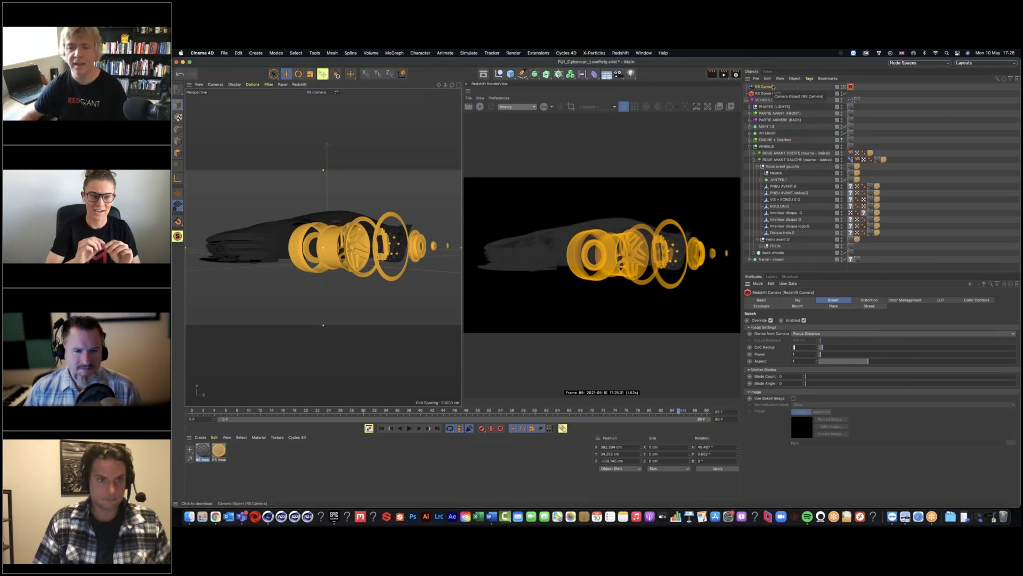
{"action": "left_click", "coordinate": [558, 74]}
{"action": "left_click", "coordinate": [630, 83]}
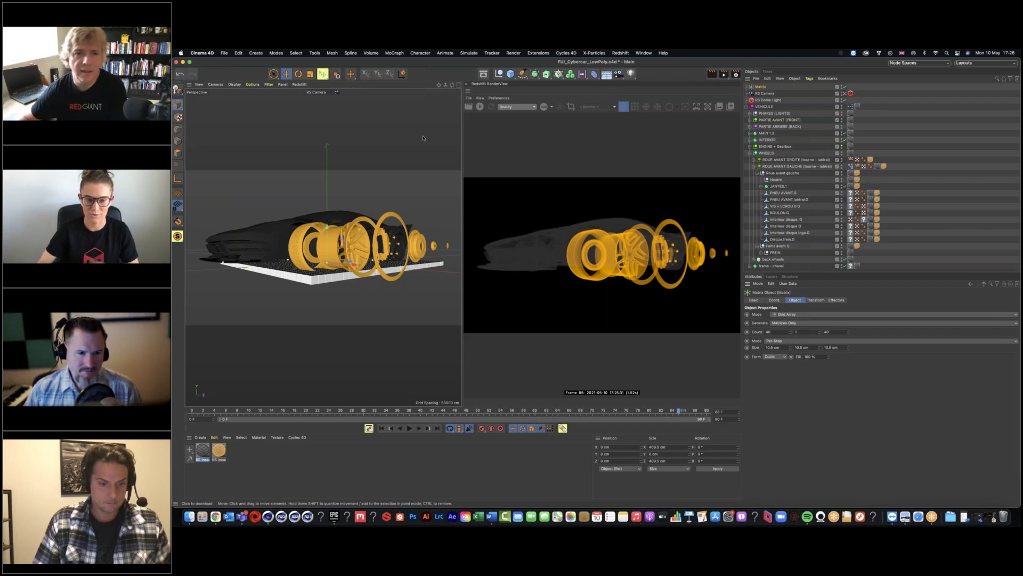
{"action": "left_click", "coordinate": [215, 516]}
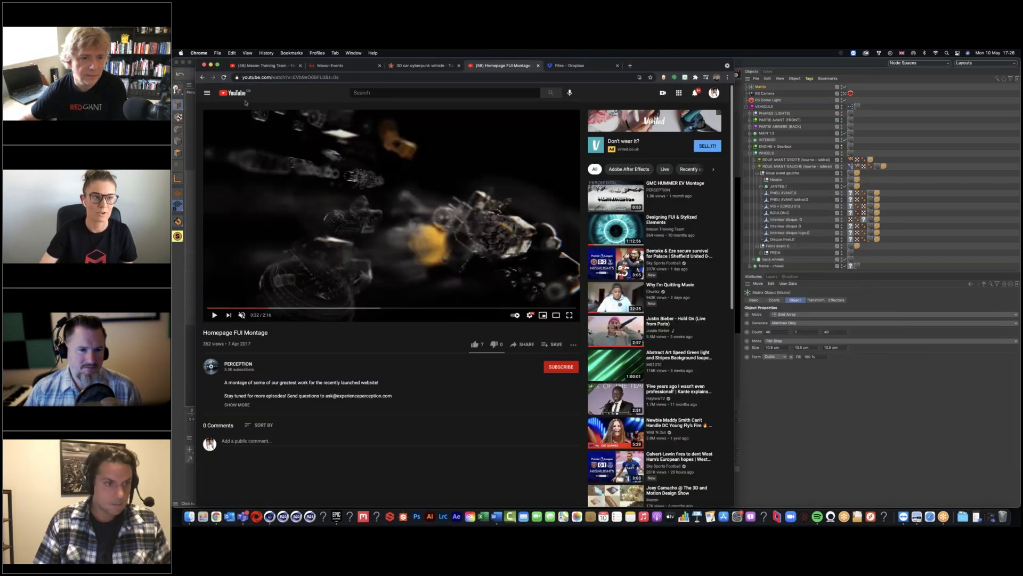
{"action": "key", "text": "super+m"}
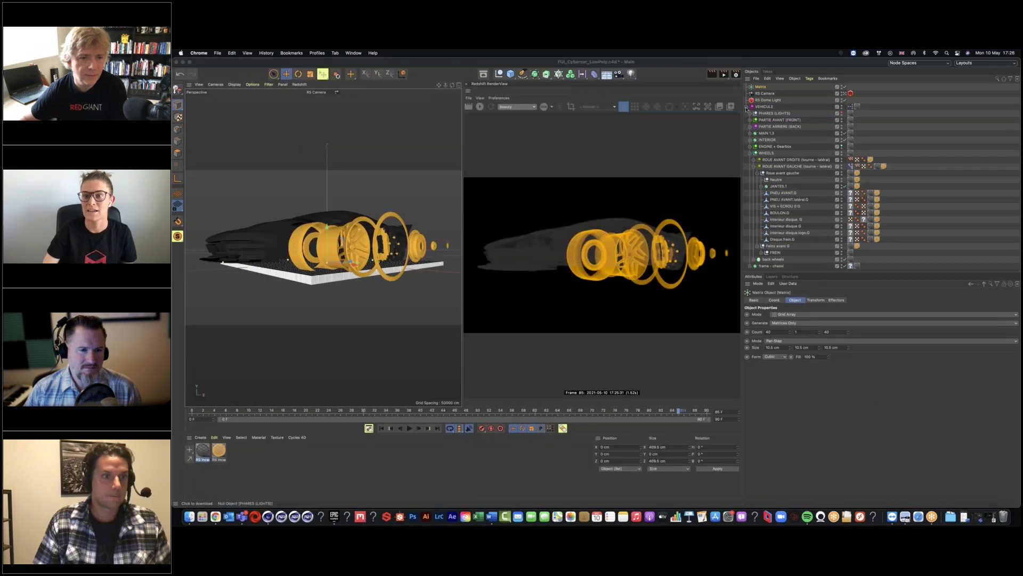
Duplicate the VEHICULE hierarchy and merge all of the copy's child objects into a single polygon object with Connect Objects + Delete.
{"action": "left_click", "coordinate": [746, 109]}
{"action": "left_click", "coordinate": [757, 114]}
{"action": "left_click", "coordinate": [747, 113]}
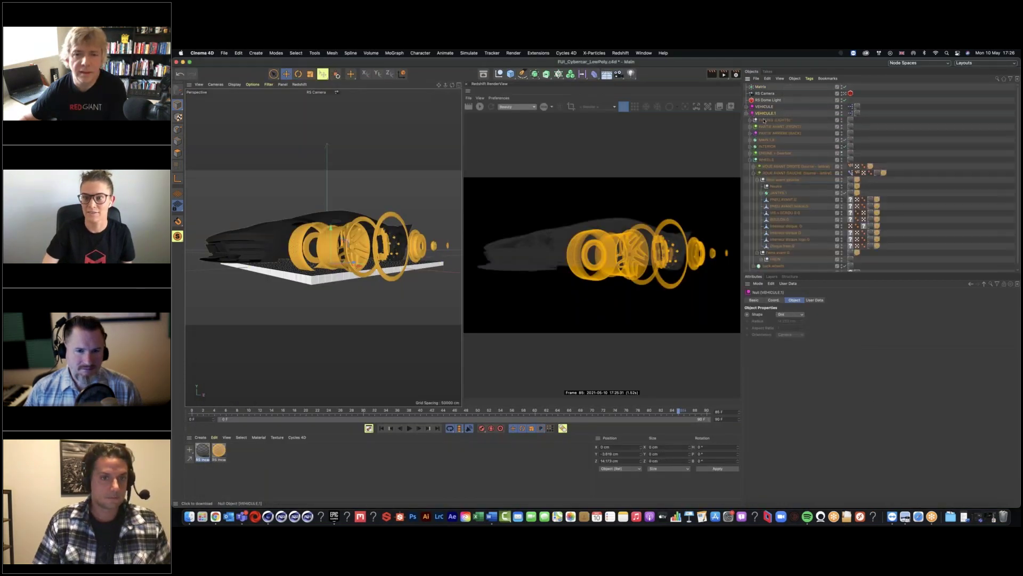
{"action": "left_click", "coordinate": [774, 120]}
{"action": "scroll", "coordinate": [778, 270], "scroll_direction": "down", "scroll_amount": 1}
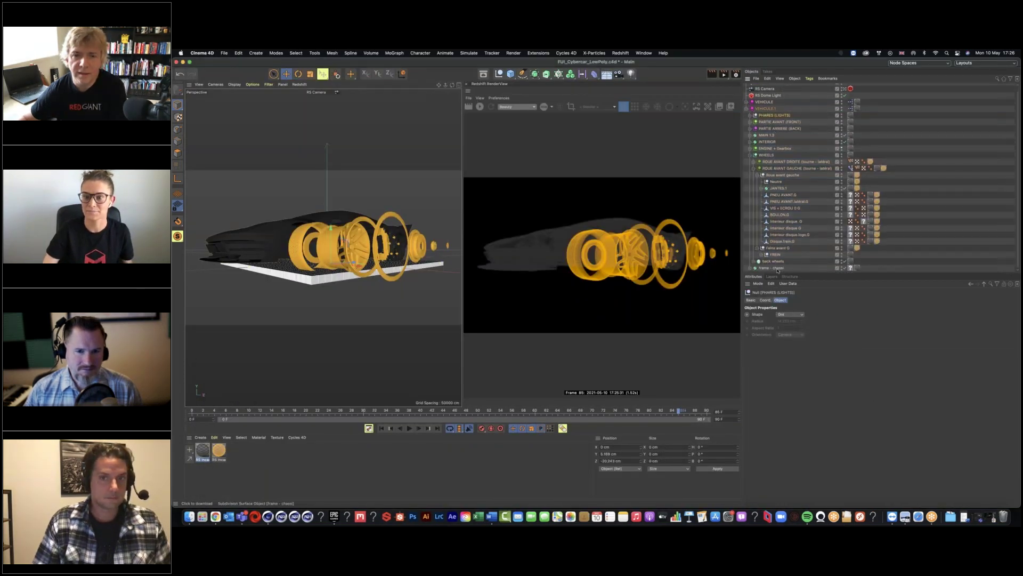
{"action": "left_click", "coordinate": [777, 214], "text": "shift"}
{"action": "right_click", "coordinate": [776, 214]}
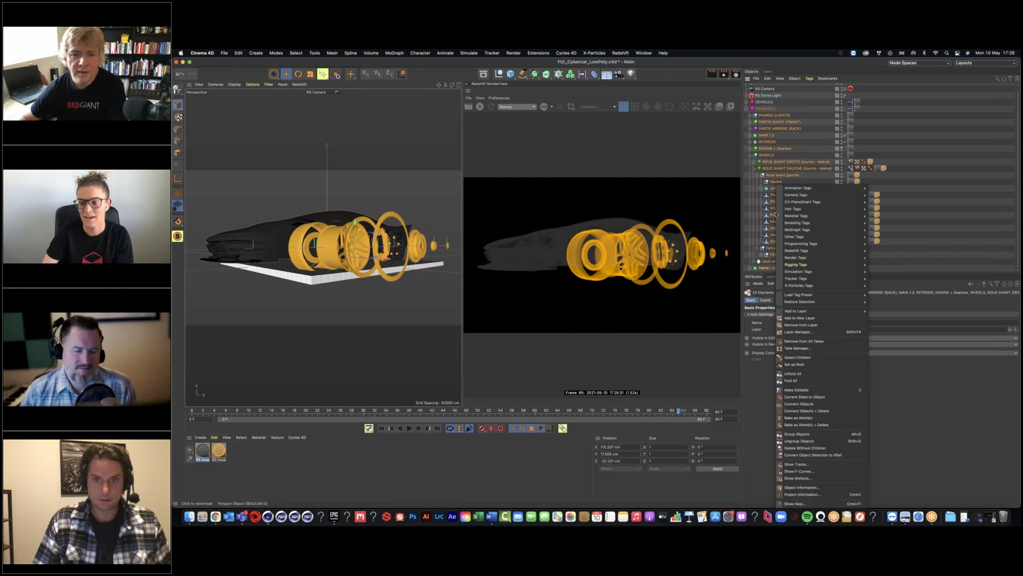
{"action": "left_click", "coordinate": [805, 411]}
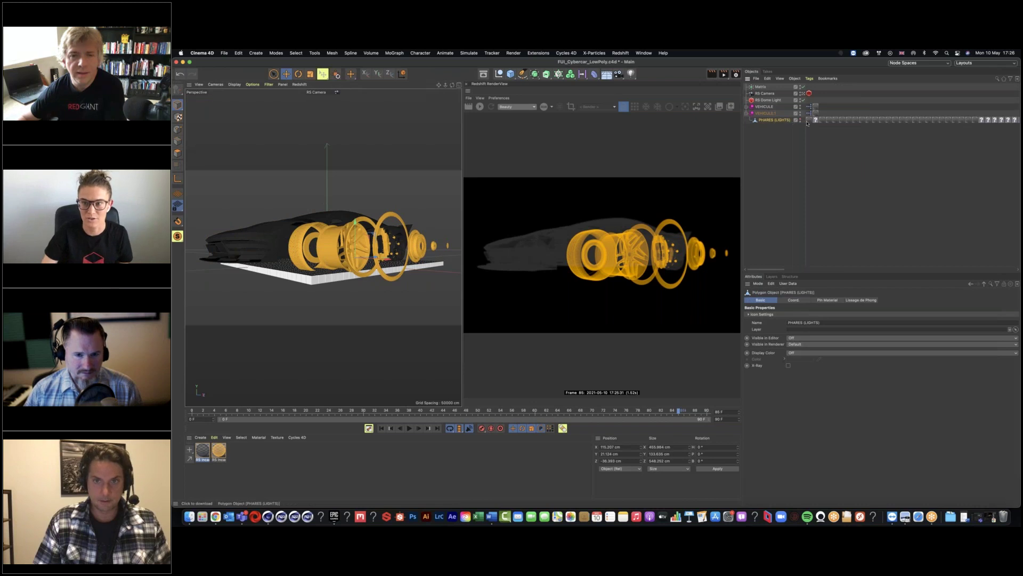
Delete all the material tags from the merged car mesh, keeping its selection tags.
{"action": "left_click", "coordinate": [810, 121]}
{"action": "scroll", "coordinate": [811, 122], "scroll_direction": "right", "scroll_amount": 8}
{"action": "scroll", "coordinate": [812, 122], "scroll_direction": "right", "scroll_amount": 10}
{"action": "scroll", "coordinate": [812, 122], "scroll_direction": "right", "scroll_amount": 6}
{"action": "left_click", "coordinate": [906, 121], "text": "shift"}
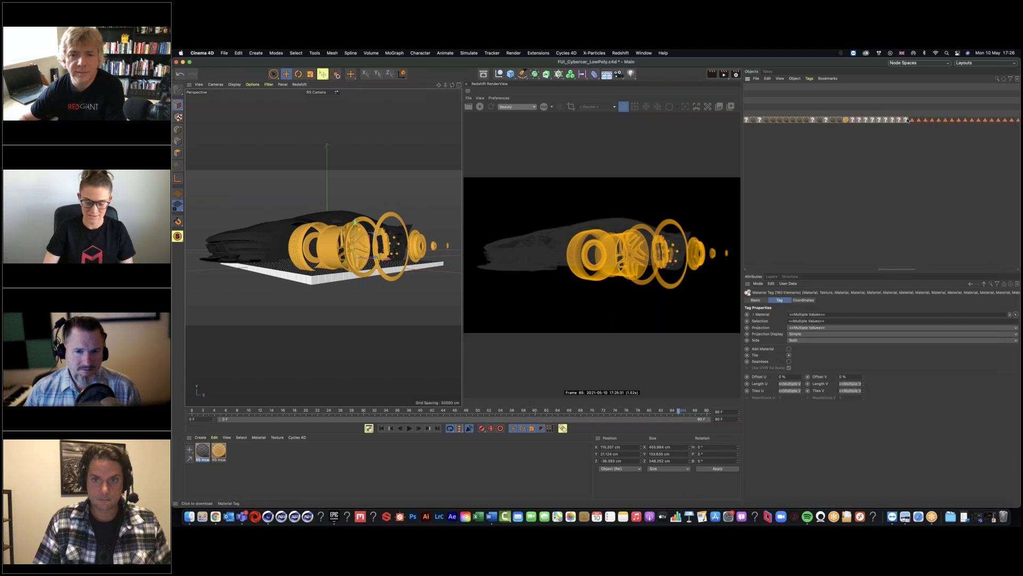
{"action": "key", "text": "Delete"}
{"action": "scroll", "coordinate": [814, 136], "scroll_direction": "left", "scroll_amount": 10}
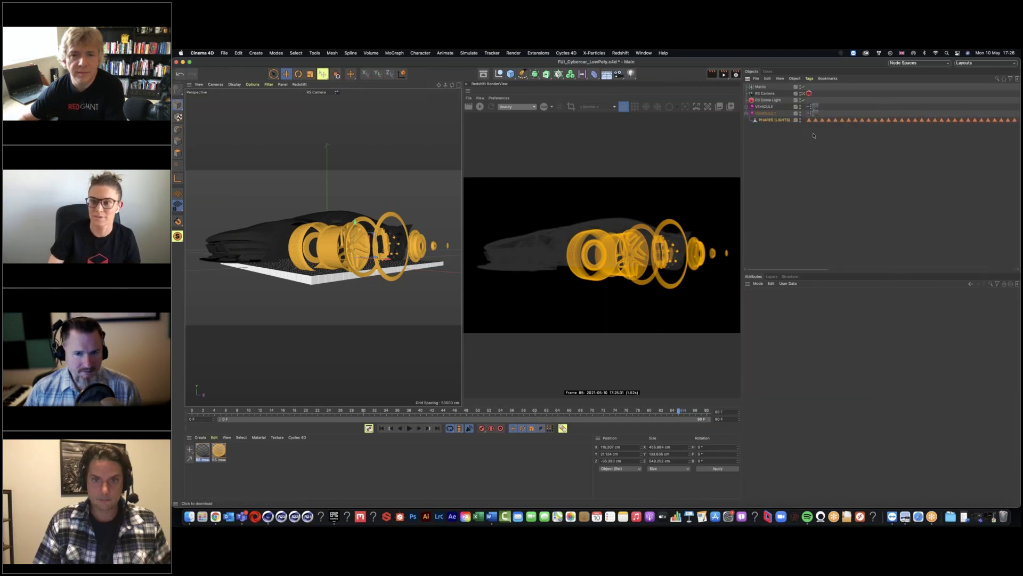
Move the merged car mesh out of the duplicate vehicle null, delete that empty null, and select the Matrix object.
{"action": "left_click_drag", "start_coordinate": [760, 121], "coordinate": [760, 128]}
{"action": "left_click", "coordinate": [764, 114]}
{"action": "key", "text": "Delete"}
{"action": "left_click", "coordinate": [761, 87]}
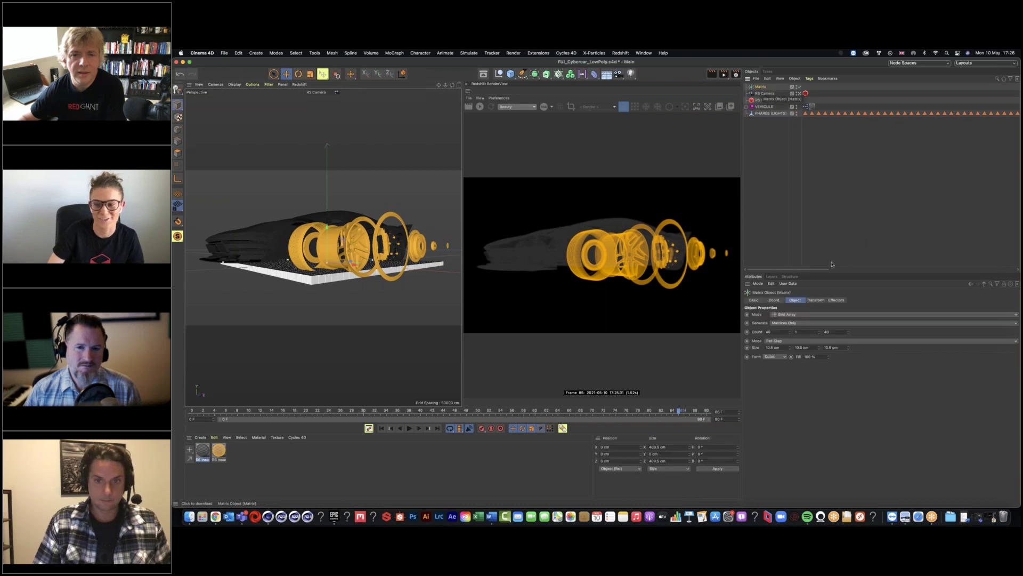
Set the Matrix to Object mode, link the merged PHARES (LIGHTS) mesh as its object, and distribute the matrices by Vertex.
{"action": "left_click", "coordinate": [793, 315]}
{"action": "left_click", "coordinate": [792, 323]}
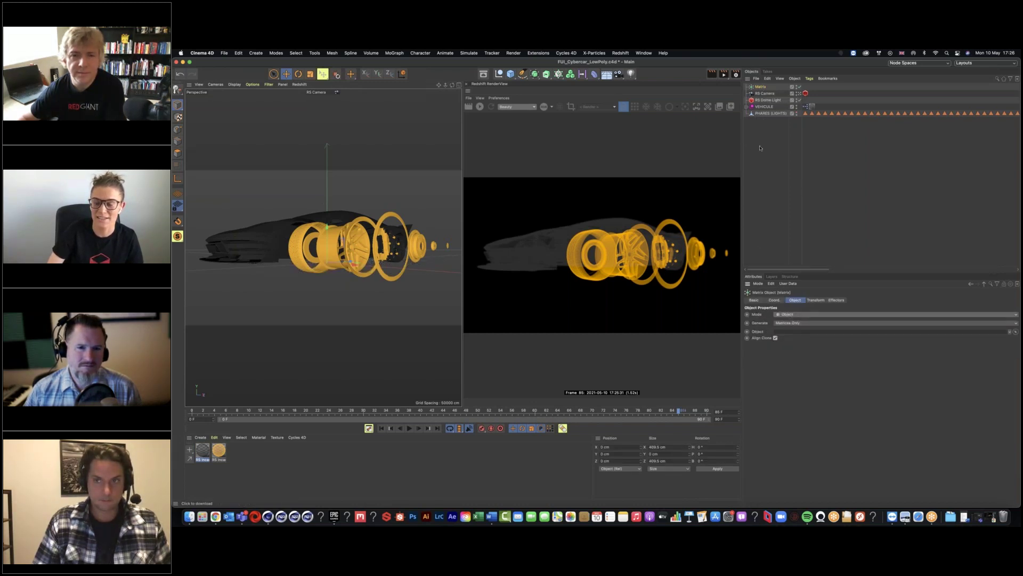
{"action": "left_click_drag", "start_coordinate": [763, 117], "coordinate": [788, 334]}
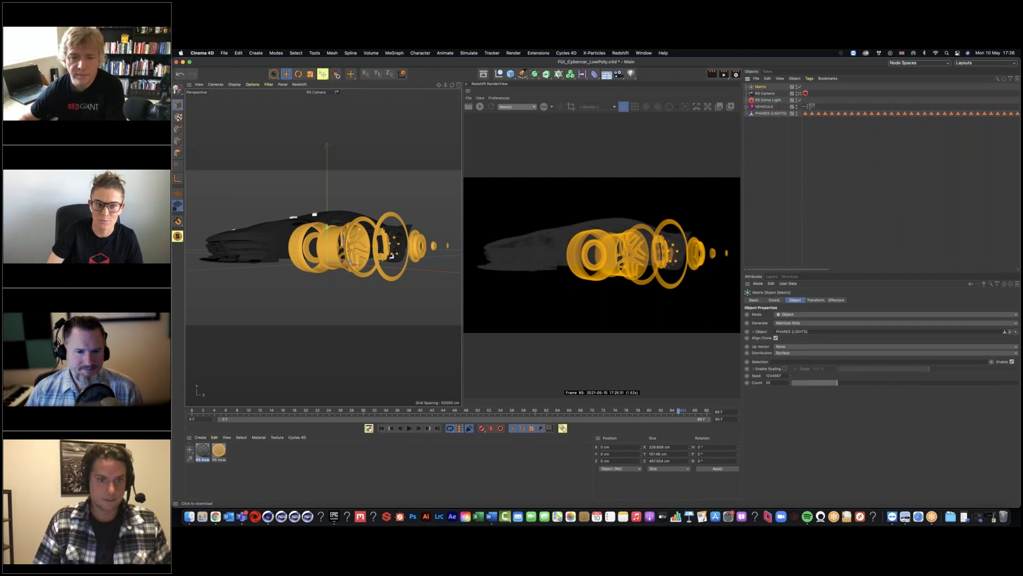
{"action": "left_click", "coordinate": [790, 353]}
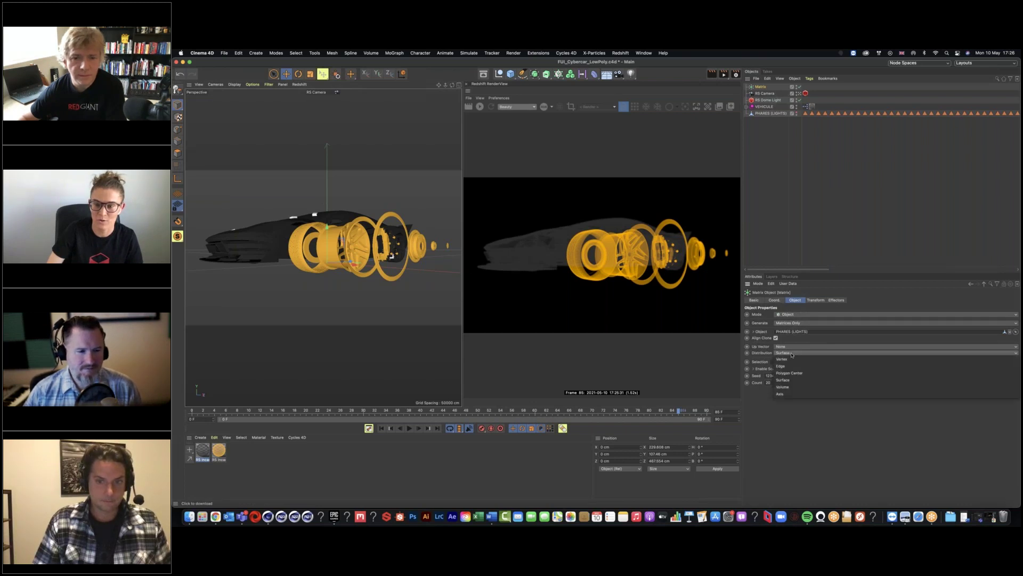
{"action": "left_click", "coordinate": [791, 361]}
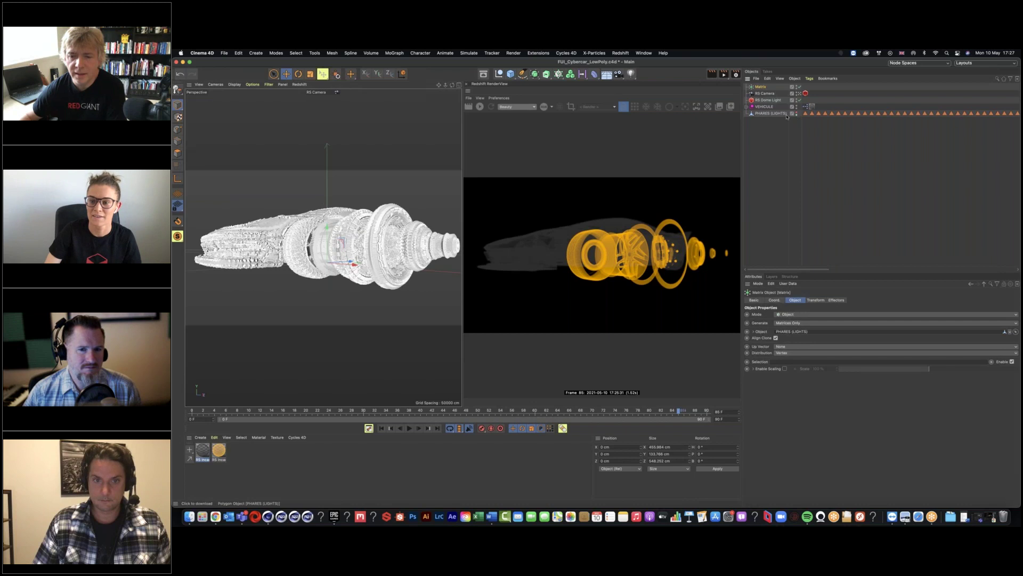
Scale the Matrix object's elements down to 0.1 on the X, Y and Z axes in its transform settings.
{"action": "left_click", "coordinate": [768, 112]}
{"action": "left_click", "coordinate": [761, 87]}
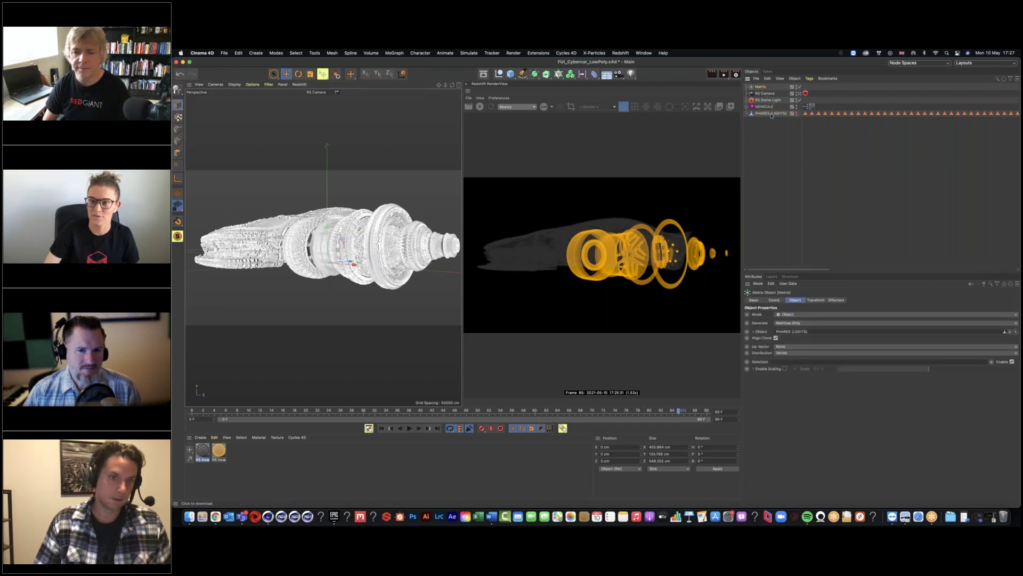
{"action": "left_click", "coordinate": [815, 300]}
{"action": "left_click", "coordinate": [817, 323]}
{"action": "type", "text": "0.1"}
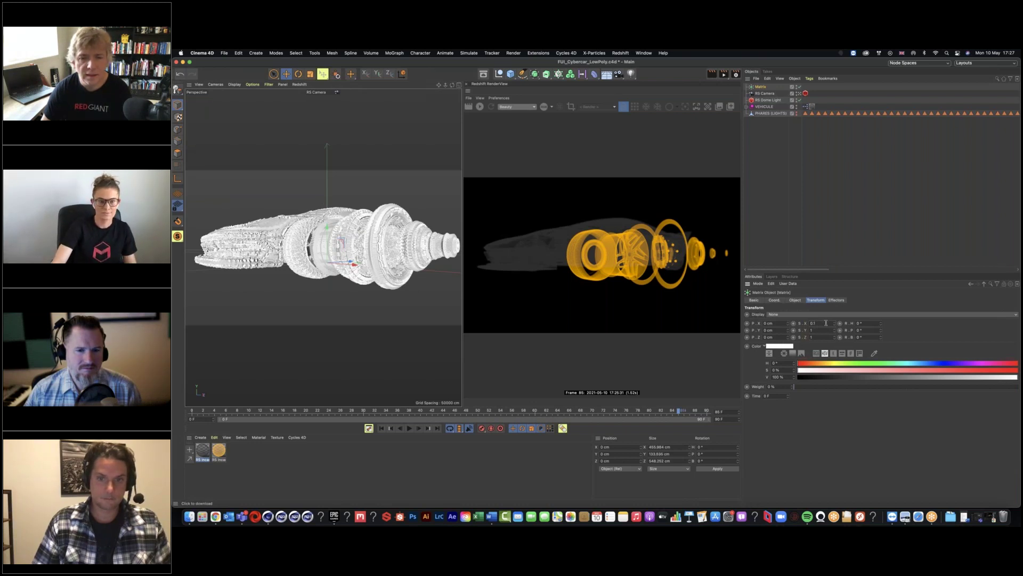
{"action": "left_click", "coordinate": [826, 323]}
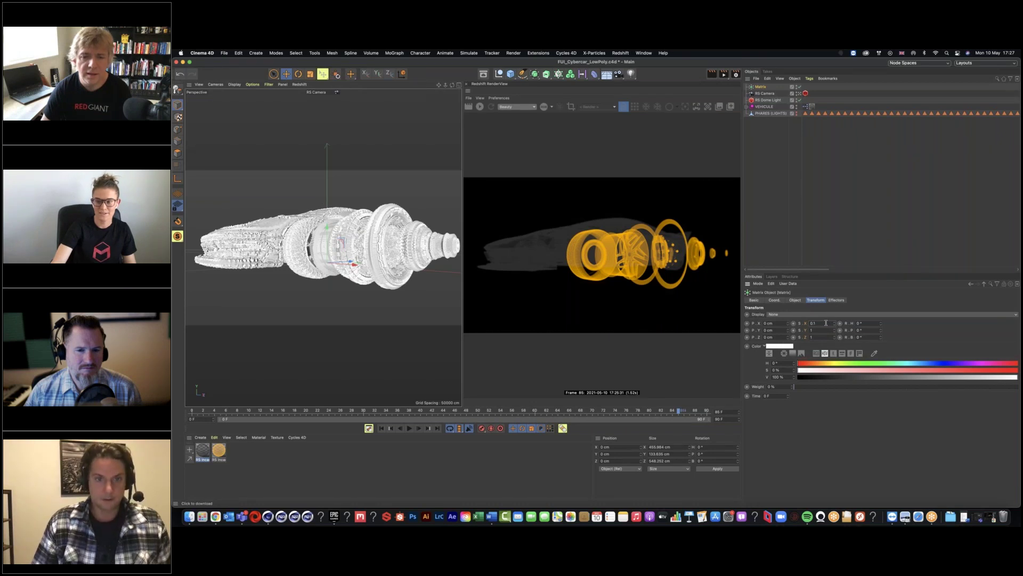
{"action": "key", "text": "Return"}
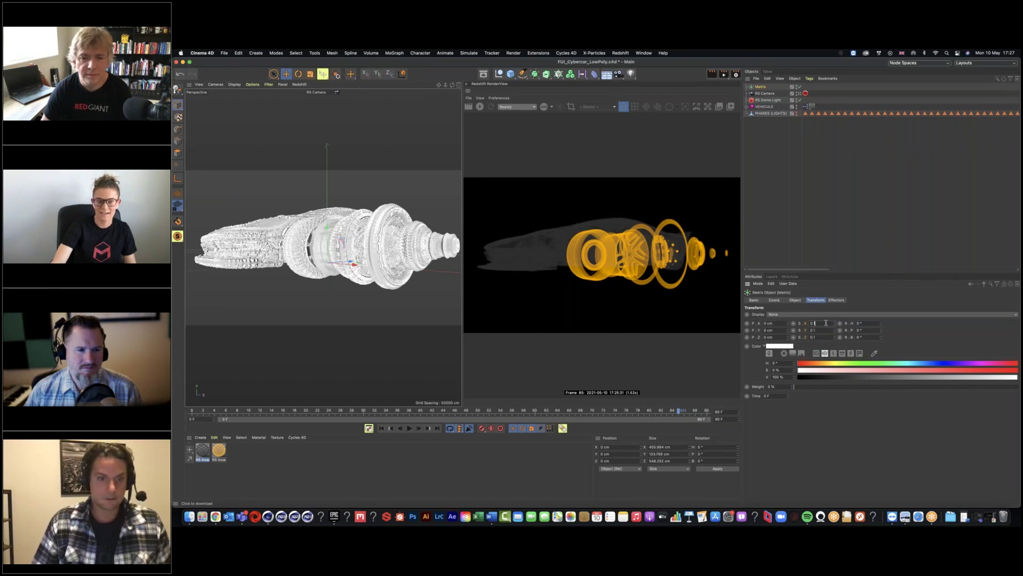
Add a Redshift Object tag to the Matrix object.
{"action": "right_click", "coordinate": [759, 88]}
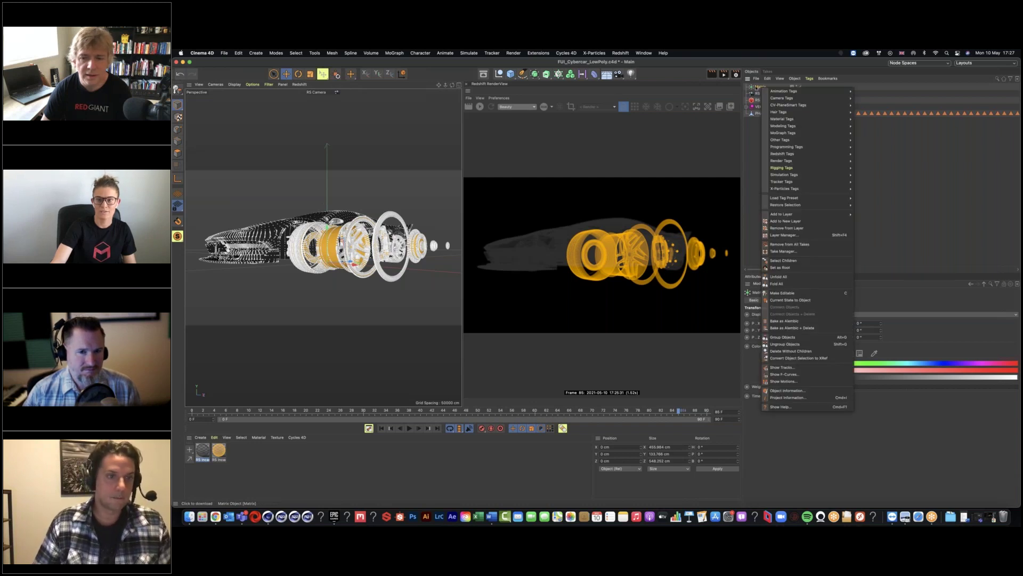
{"action": "mouse_move", "coordinate": [785, 92]}
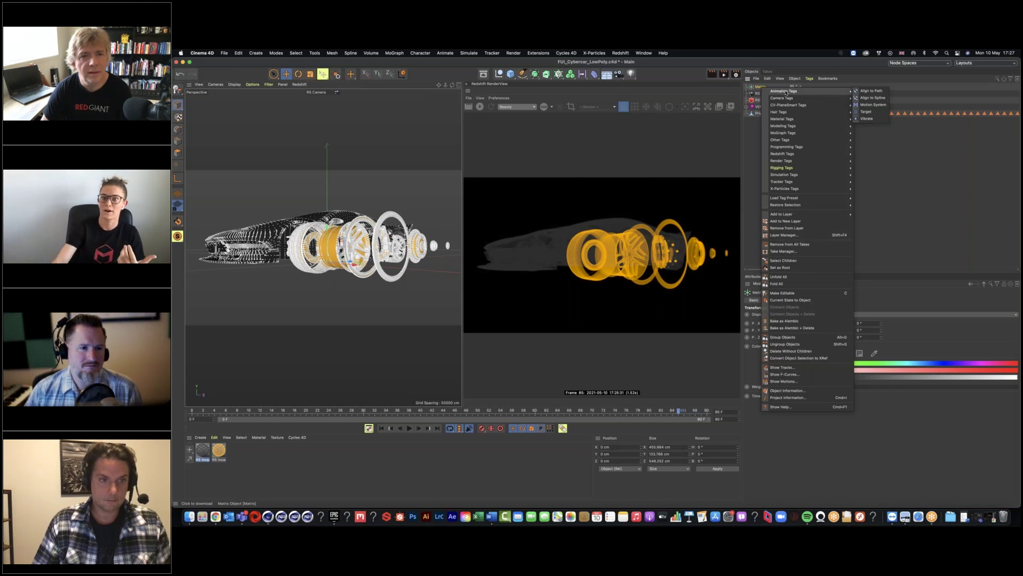
{"action": "mouse_move", "coordinate": [851, 154]}
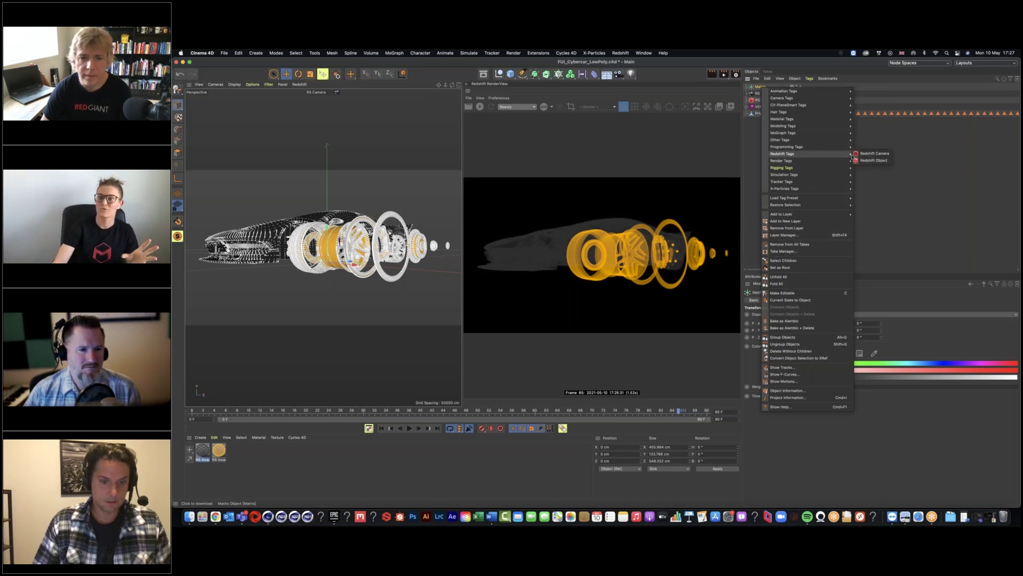
{"action": "left_click", "coordinate": [834, 250]}
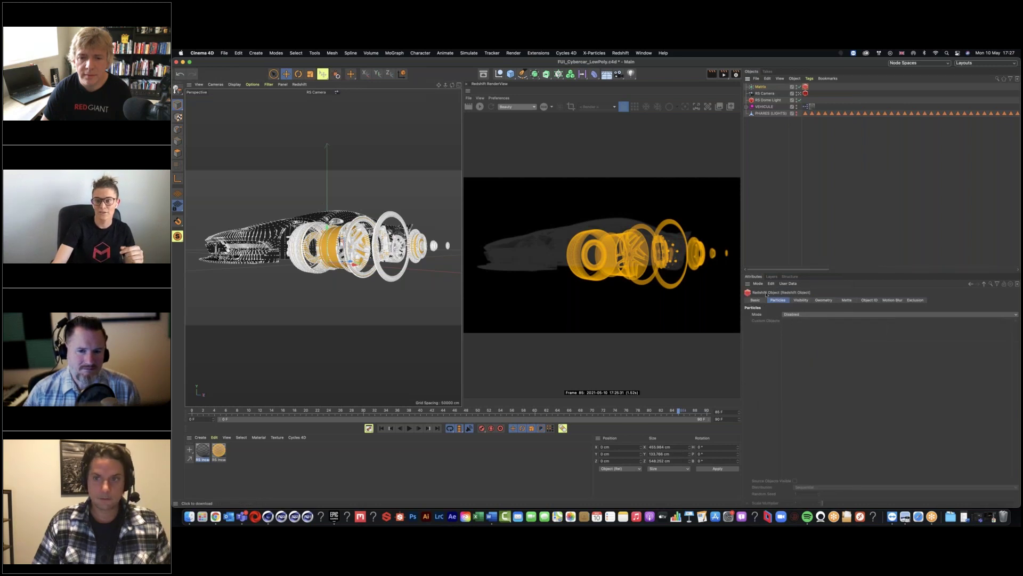
Set the Redshift Object tag's particle mode to Sphere Instances with a scale multiplier of 0.5.
{"action": "left_click", "coordinate": [791, 316]}
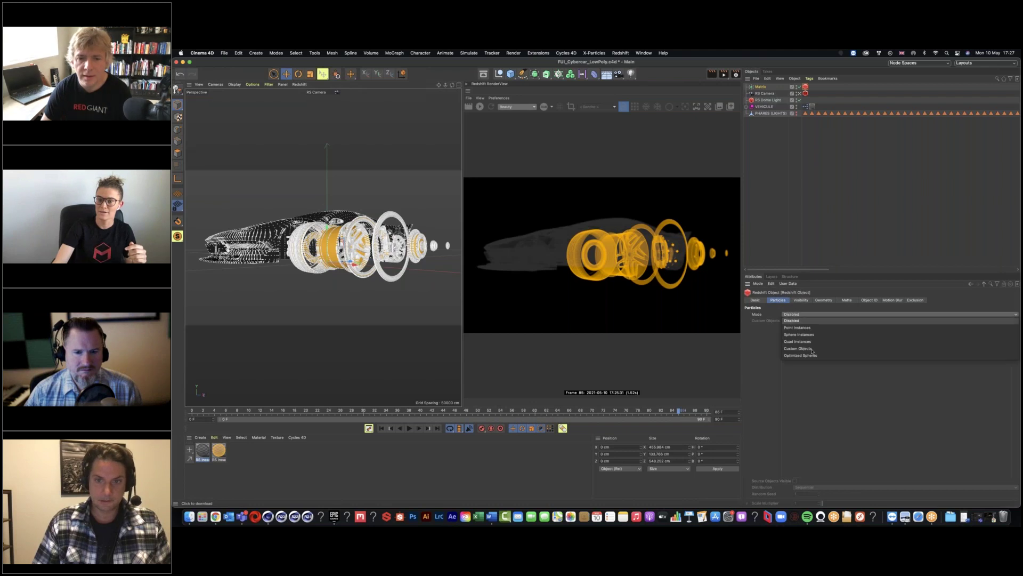
{"action": "key", "text": "Escape"}
{"action": "left_click", "coordinate": [799, 315]}
{"action": "left_click", "coordinate": [799, 328]}
{"action": "type", "text": "0.5"}
{"action": "key", "text": "Return"}
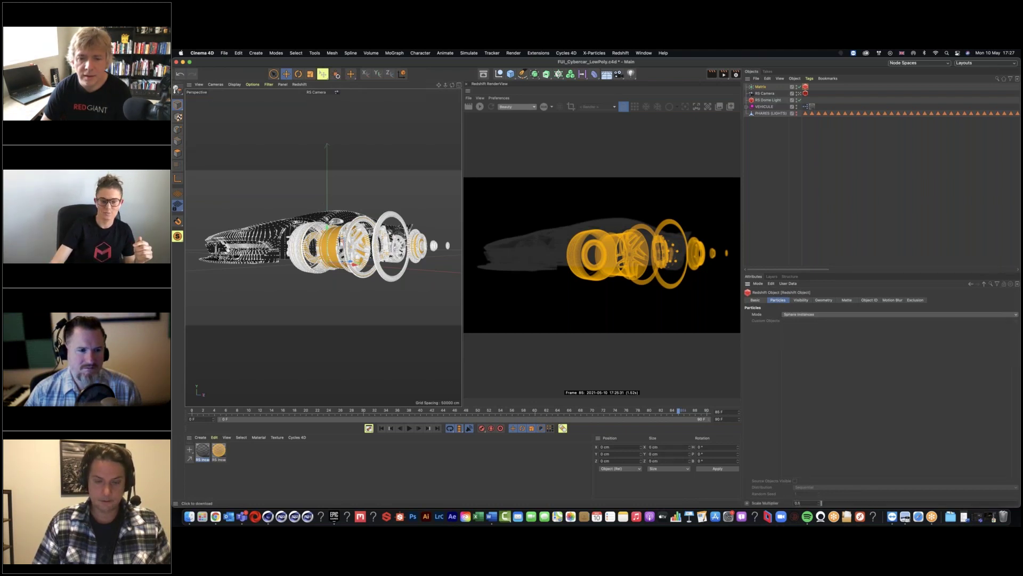
Create a Redshift Incandescent material, apply it to the Matrix object, and start the live render in the Redshift RenderView.
{"action": "left_click", "coordinate": [201, 437]}
{"action": "mouse_move", "coordinate": [234, 381]}
{"action": "mouse_move", "coordinate": [286, 380]}
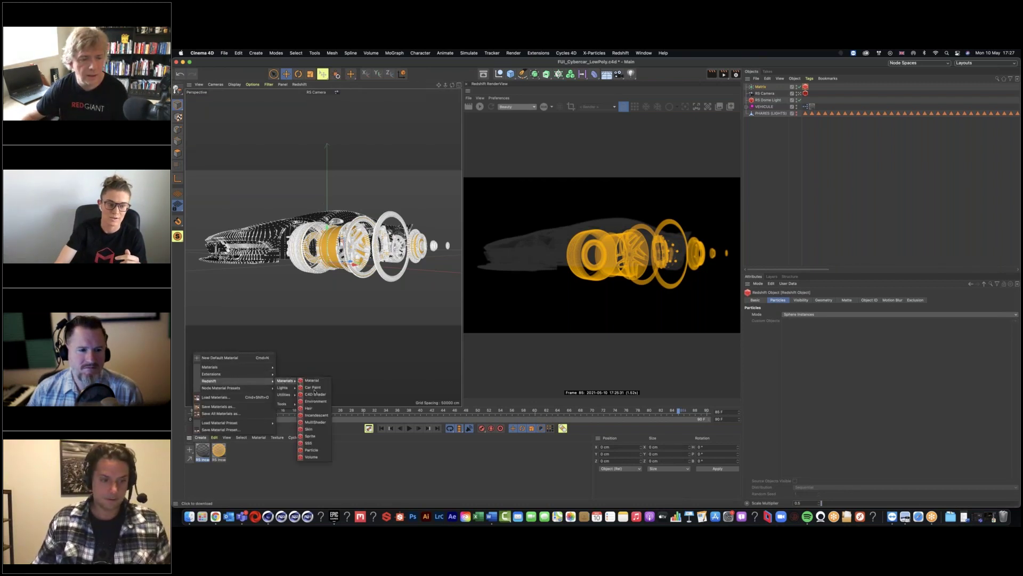
{"action": "left_click", "coordinate": [322, 416]}
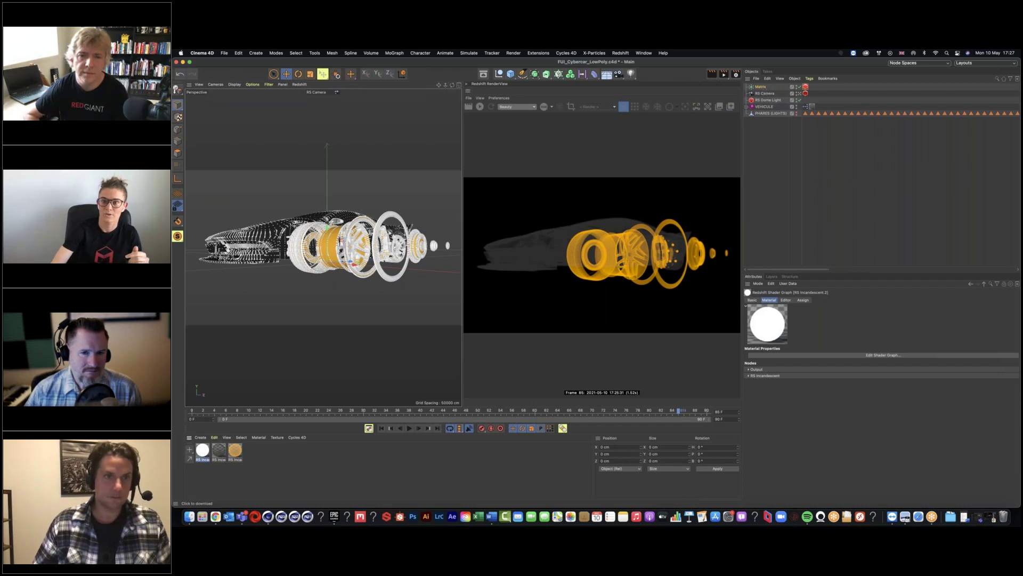
{"action": "left_click_drag", "start_coordinate": [203, 450], "coordinate": [766, 89]}
{"action": "left_click", "coordinate": [479, 107]}
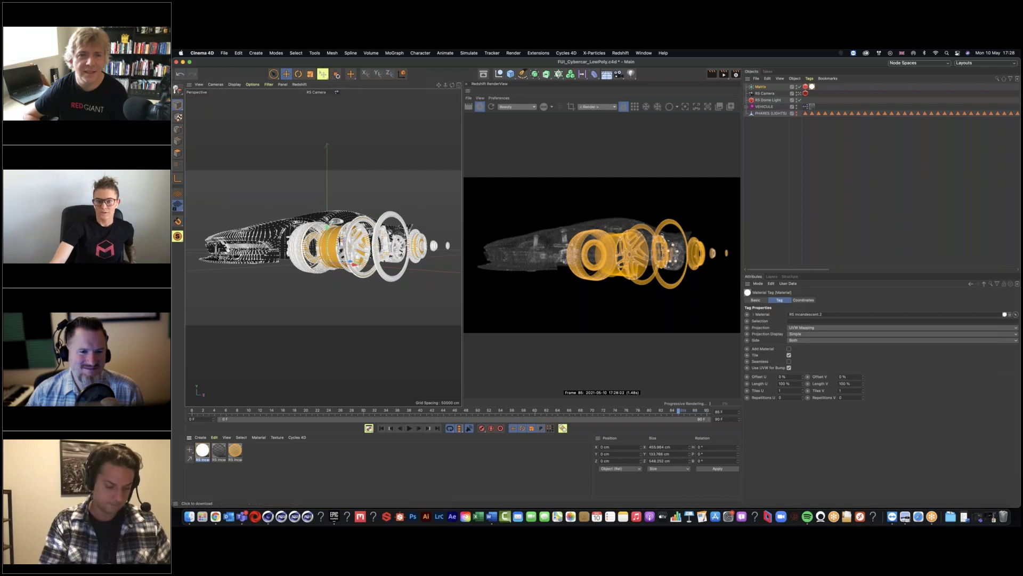
Compare the FUI_ExpandedView_Render.jpg reference in Preview with the Homepage FUI Montage video in Chrome, and return to Cinema 4D.
{"action": "left_click", "coordinate": [761, 87]}
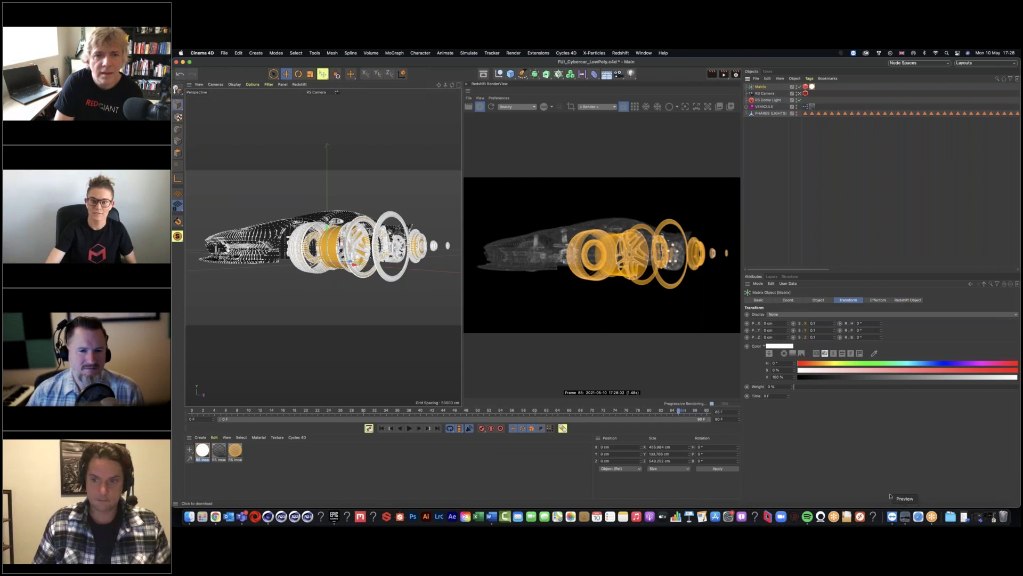
{"action": "left_click", "coordinate": [890, 496]}
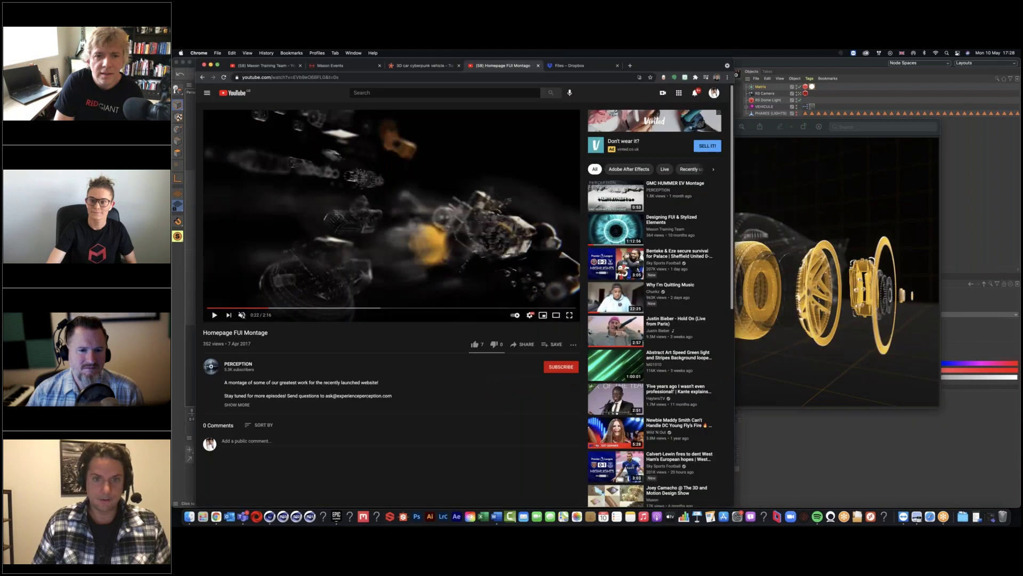
{"action": "left_click", "coordinate": [831, 267]}
{"action": "left_click_drag", "start_coordinate": [688, 127], "coordinate": [736, 129]}
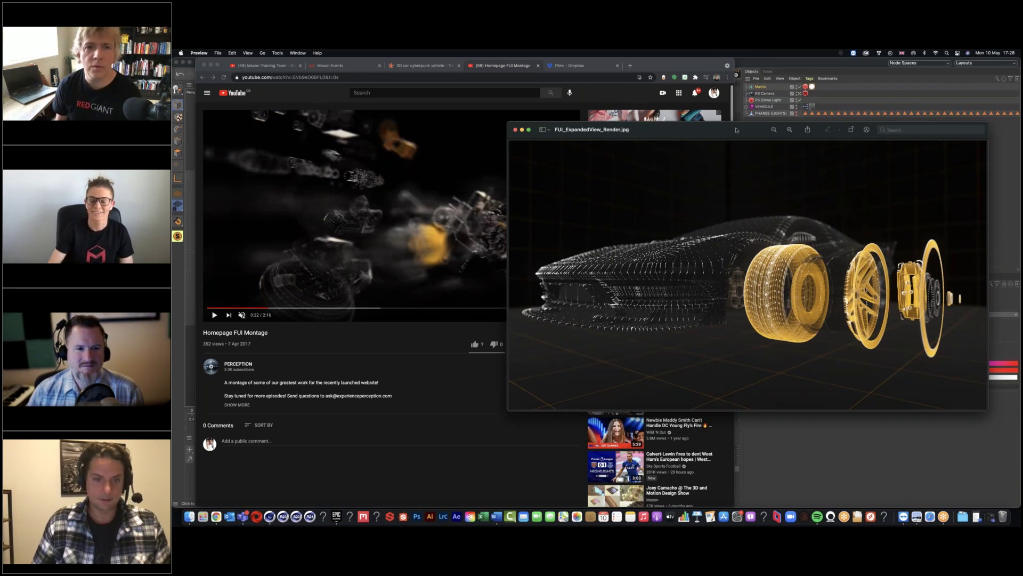
{"action": "left_click", "coordinate": [659, 65]}
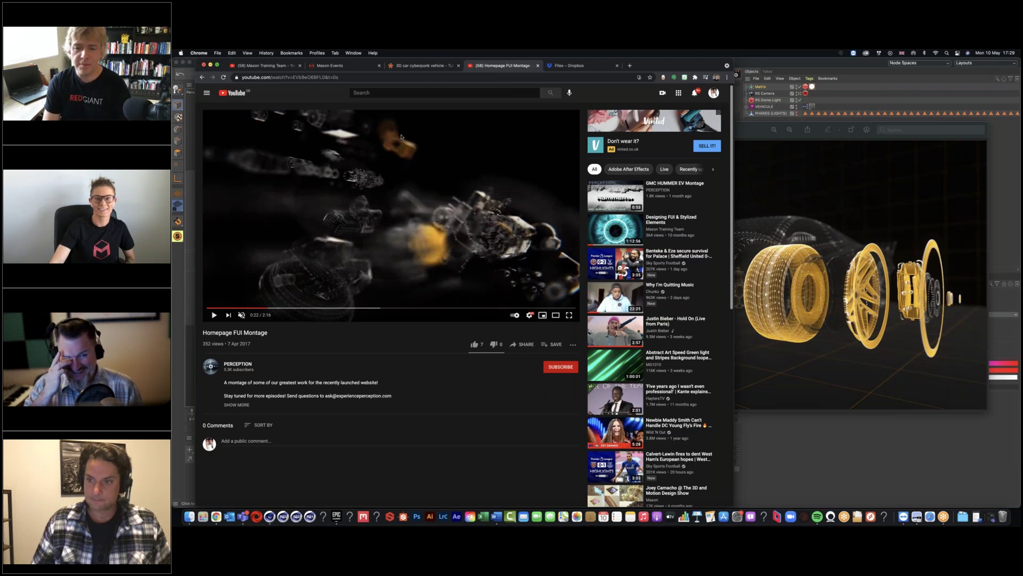
{"action": "left_click", "coordinate": [210, 64]}
Stop the Redshift live render and open the bokeh settings of the RS Camera's Redshift tag.
{"action": "left_click", "coordinate": [476, 108]}
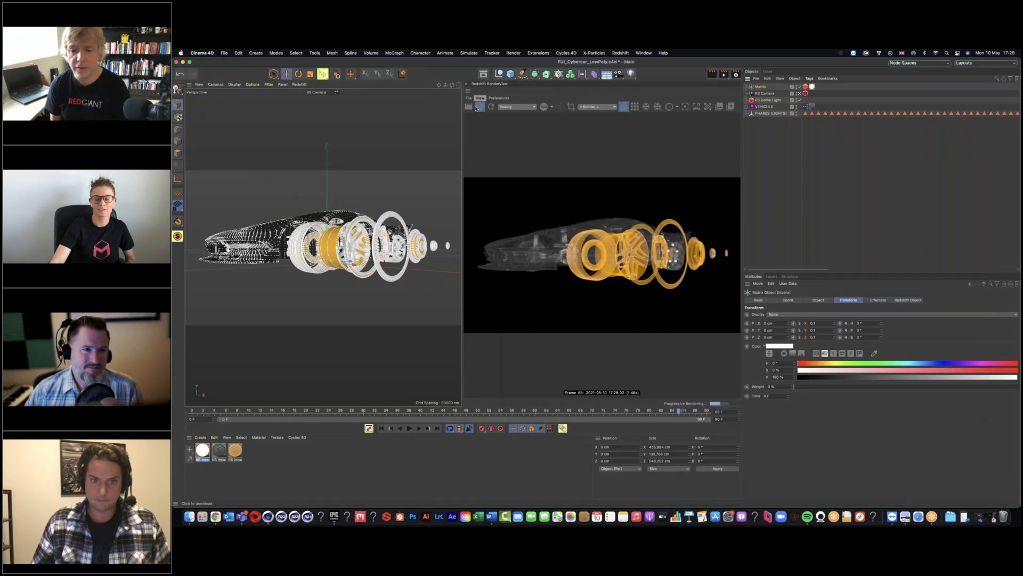
{"action": "left_click", "coordinate": [476, 109]}
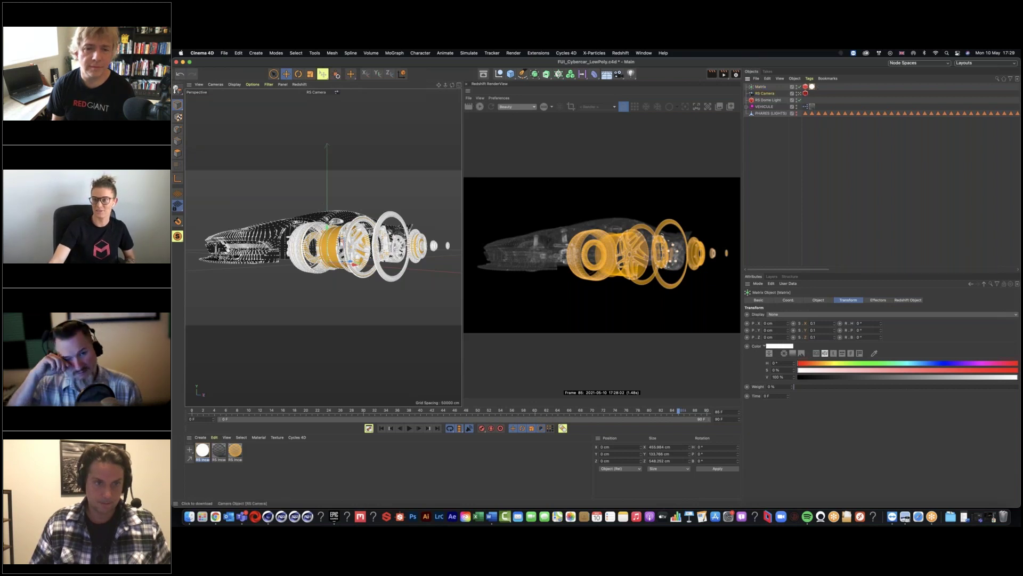
{"action": "left_click", "coordinate": [806, 93]}
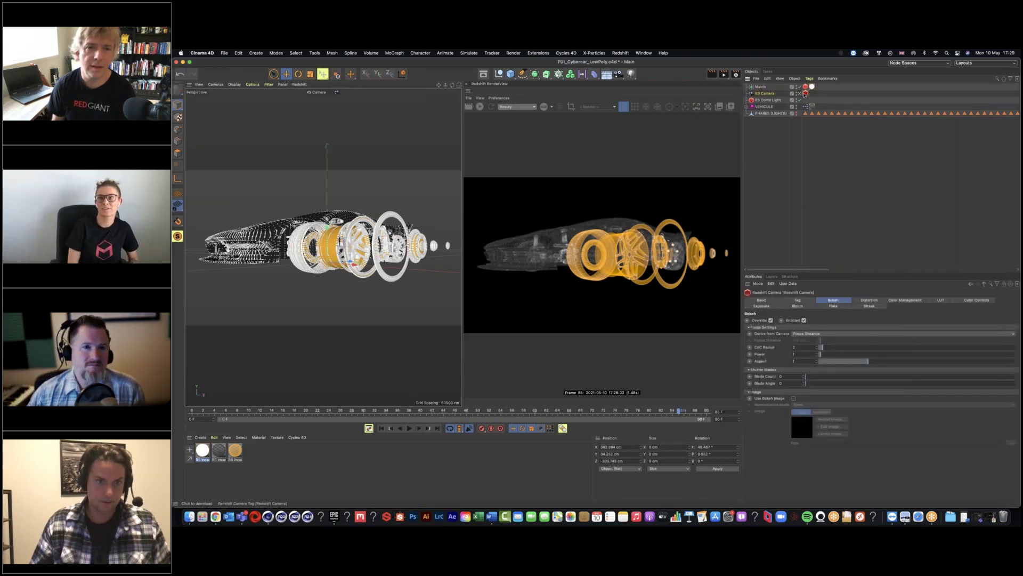
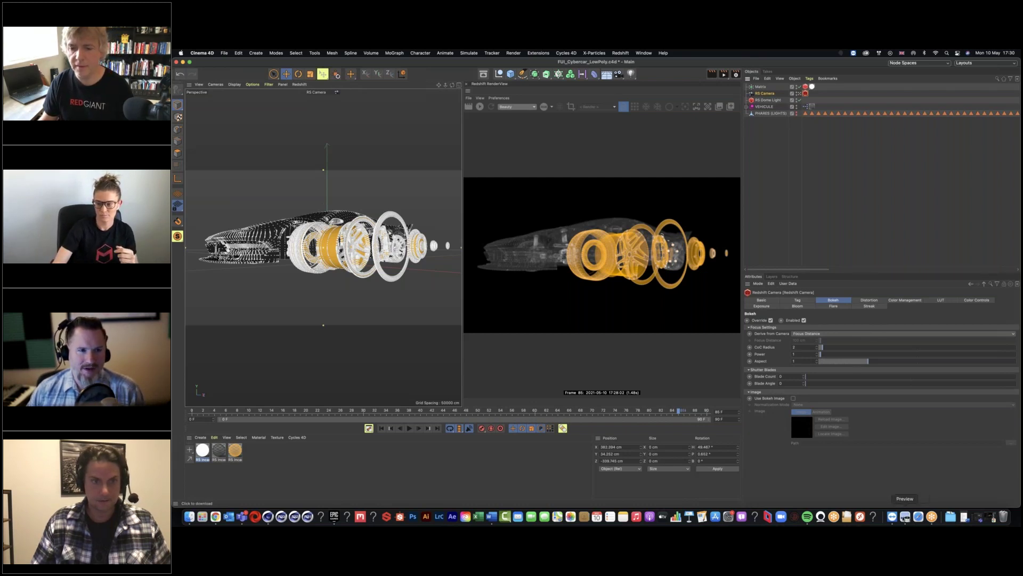
Examine the FUI_ExpandedView_Render.jpg reference in Preview, and check the particle settings of the Matrix object's Redshift Object tag in Cinema 4D.
{"action": "left_click", "coordinate": [905, 516]}
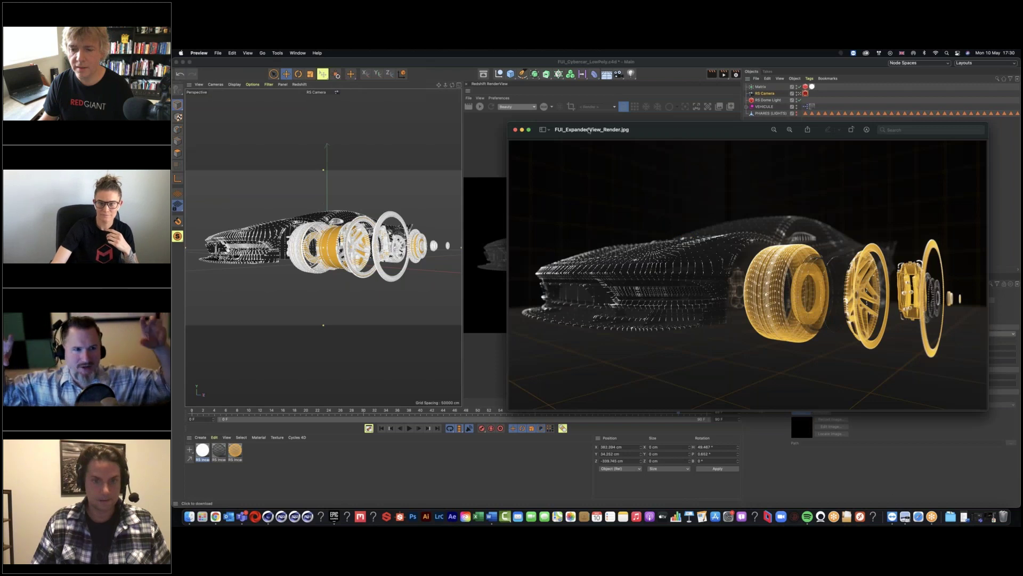
{"action": "left_click_drag", "start_coordinate": [479, 129], "coordinate": [324, 112]}
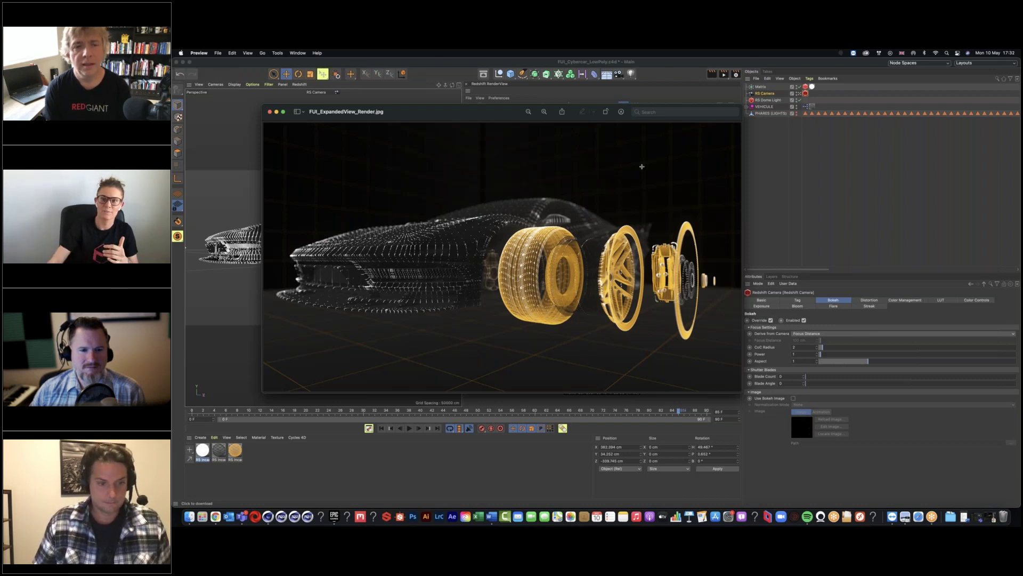
{"action": "left_click", "coordinate": [761, 87]}
{"action": "left_click", "coordinate": [806, 87]}
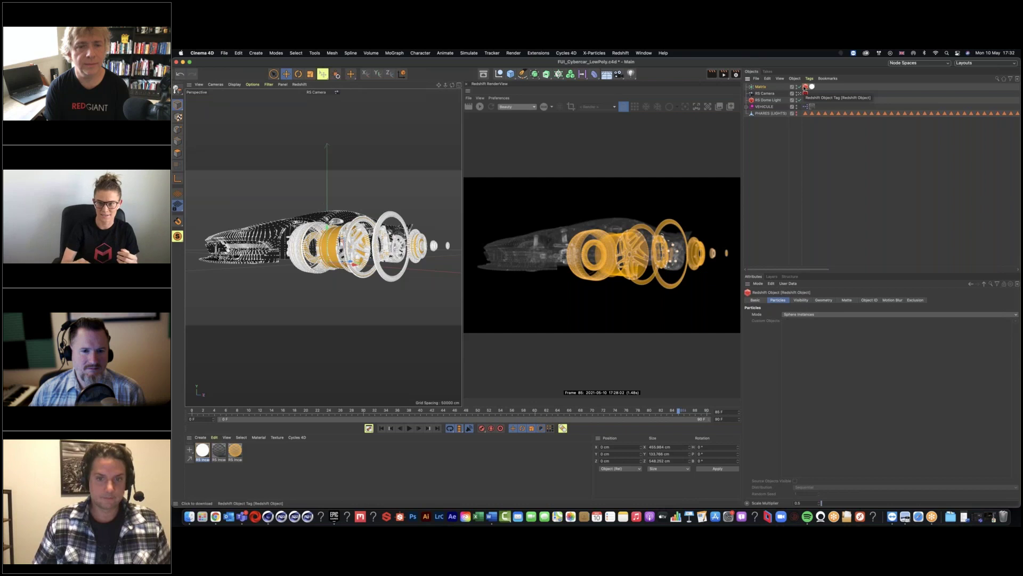
Add a MoGraph Cloner and a Sphere primitive, and set the Cloner's mode to Object.
{"action": "left_click", "coordinate": [558, 74]}
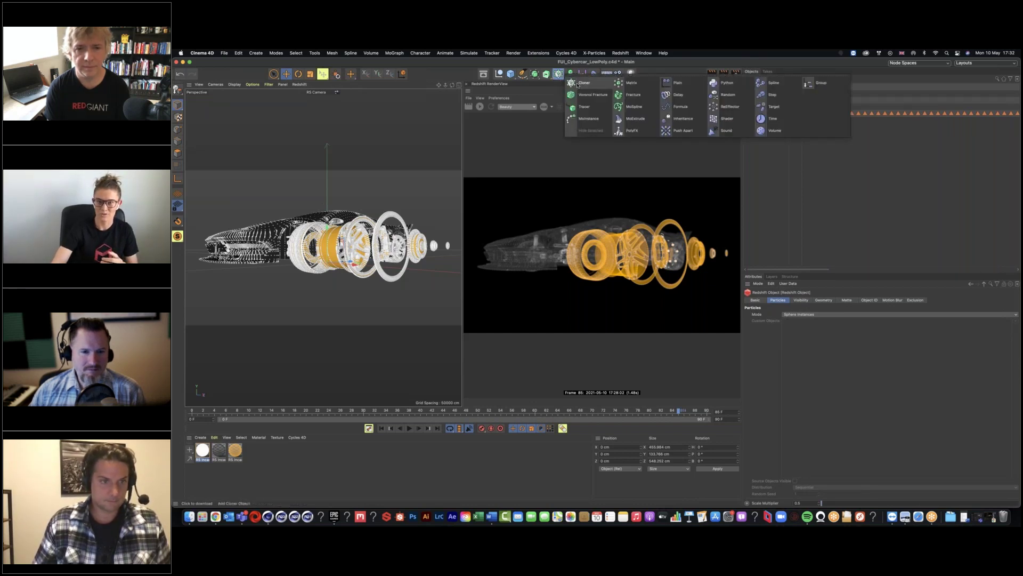
{"action": "left_click", "coordinate": [578, 84]}
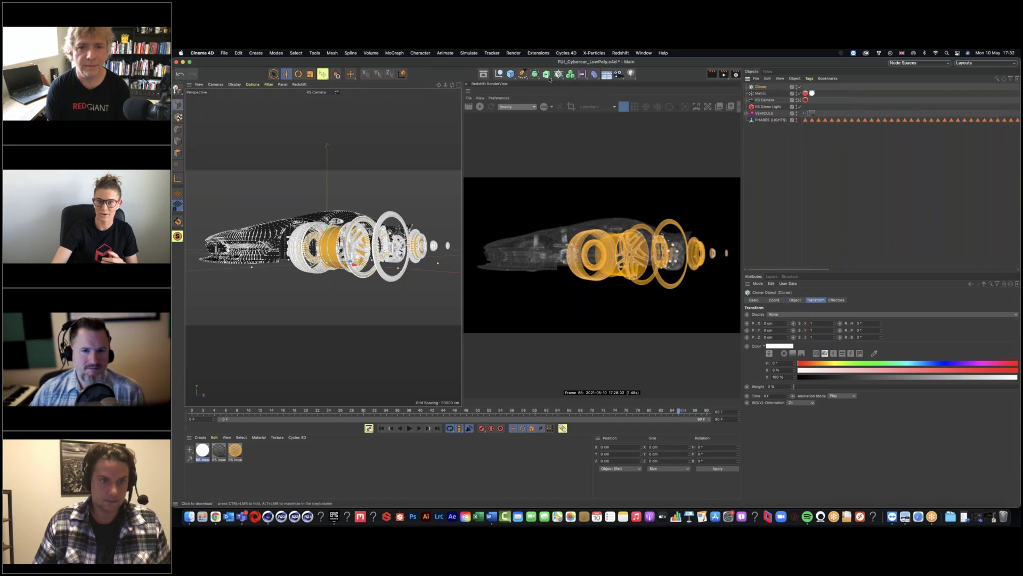
{"action": "left_click", "coordinate": [511, 74]}
{"action": "left_click", "coordinate": [648, 84]}
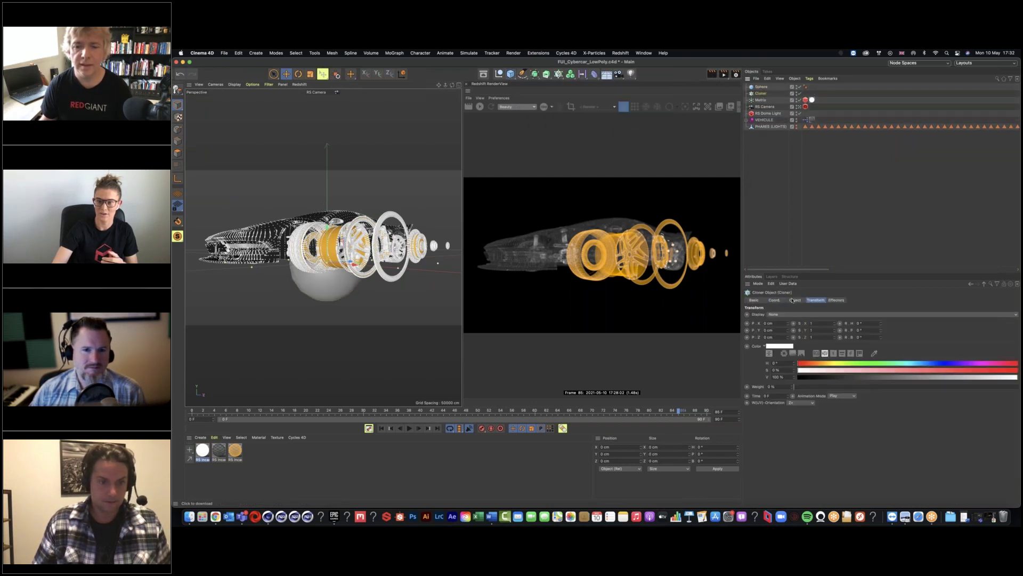
{"action": "left_click", "coordinate": [795, 300]}
{"action": "left_click", "coordinate": [802, 314]}
{"action": "left_click", "coordinate": [799, 321]}
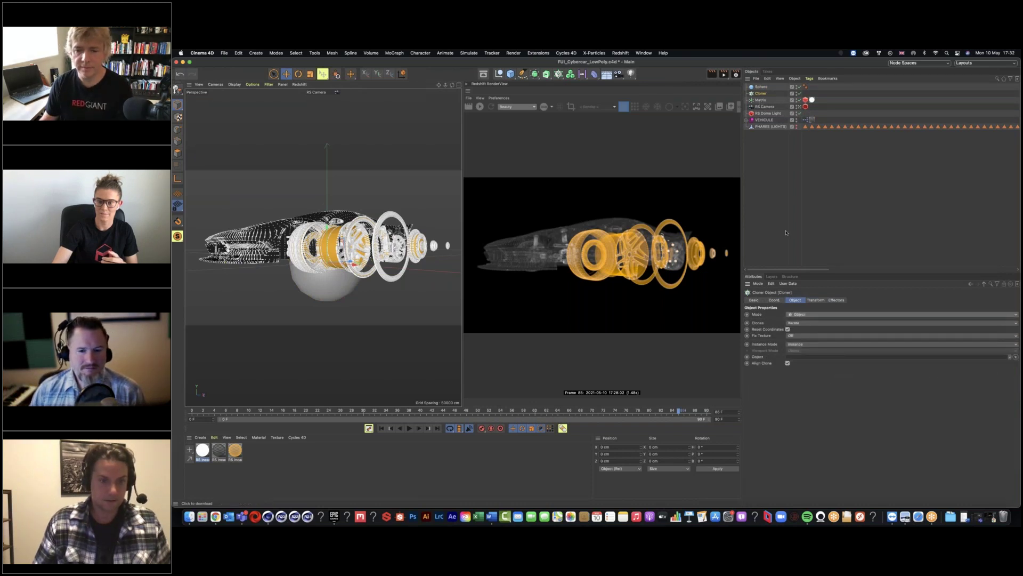
Examine the merged car mesh's basic properties and the particle mode in the Matrix object's Redshift Object tag.
{"action": "left_click", "coordinate": [774, 127]}
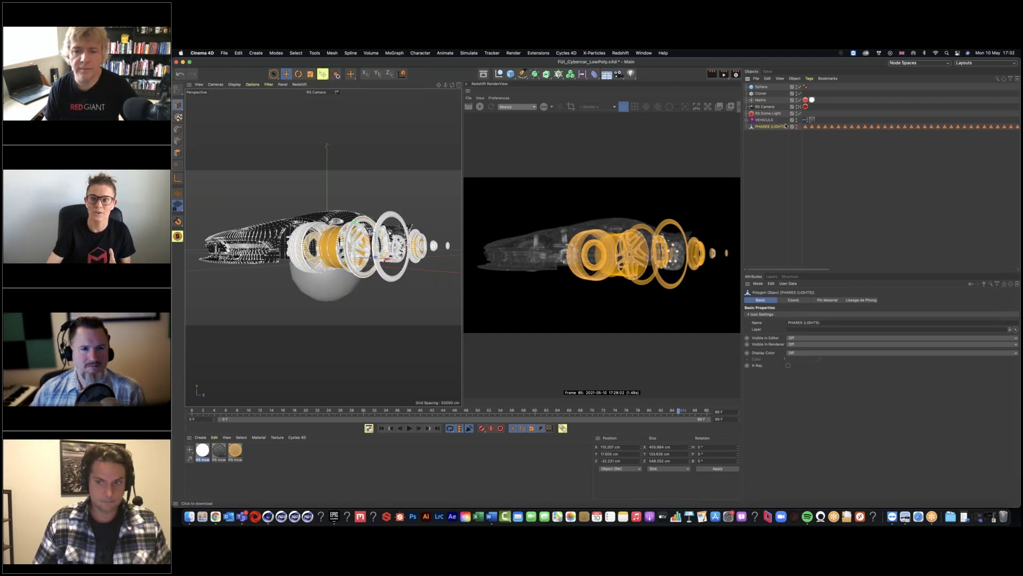
{"action": "left_click", "coordinate": [806, 101]}
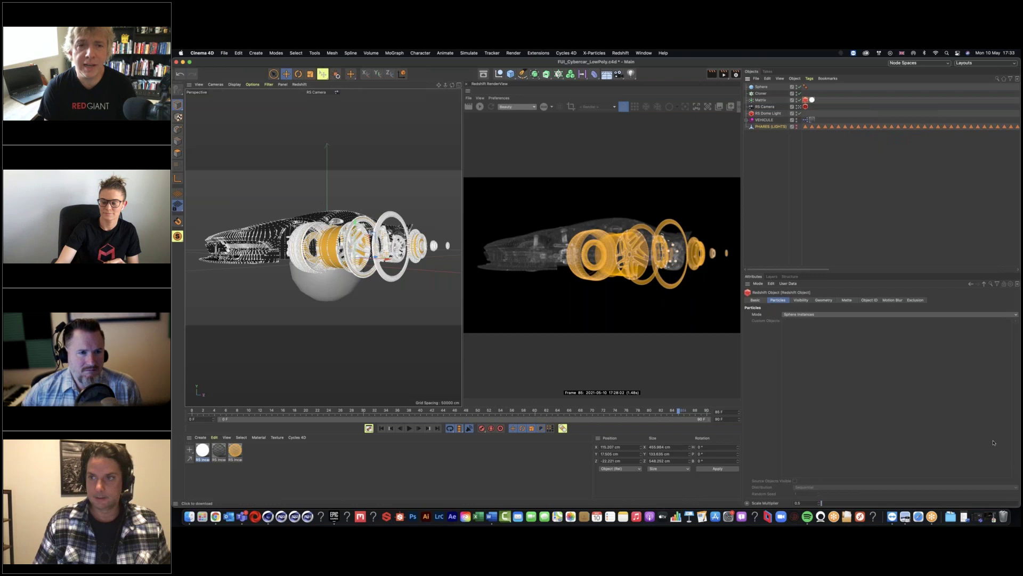
{"action": "key", "text": "super+Tab"}
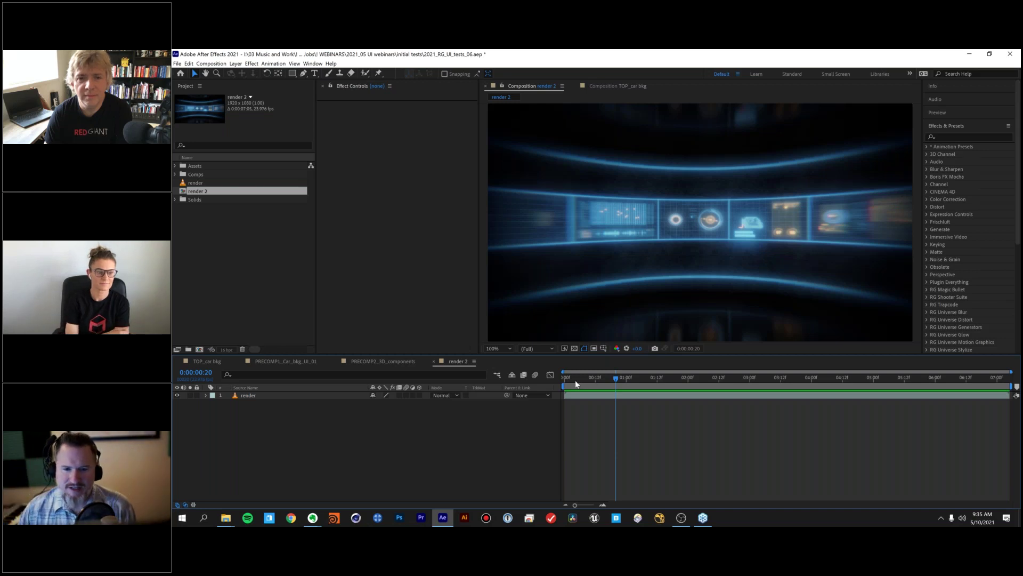
Switch to After Effects, play back the render 2 composition and scrub through its animation.
{"action": "left_click_drag", "start_coordinate": [570, 378], "coordinate": [564, 380]}
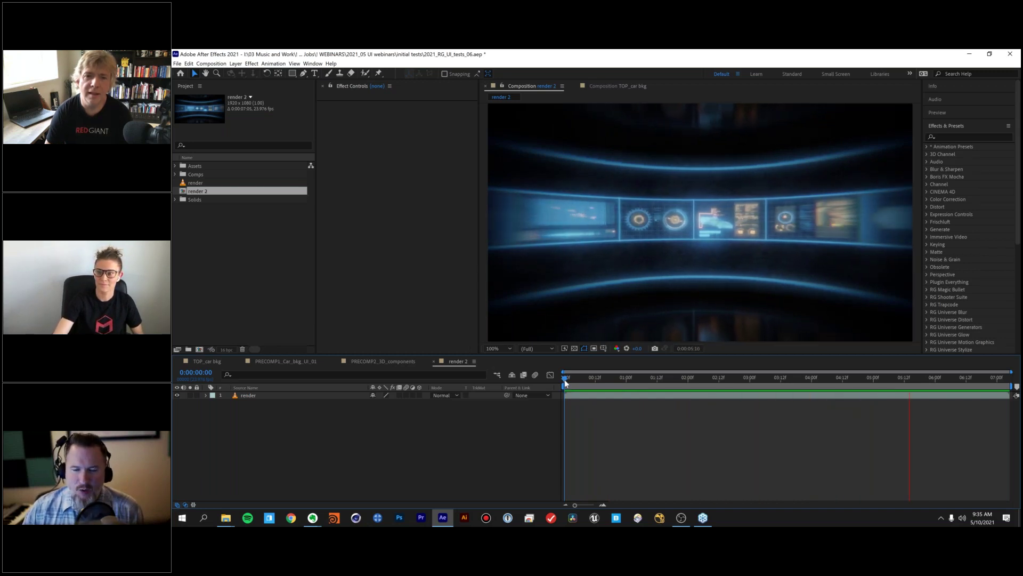
{"action": "left_click_drag", "start_coordinate": [632, 376], "coordinate": [580, 385]}
{"action": "key", "text": "space"}
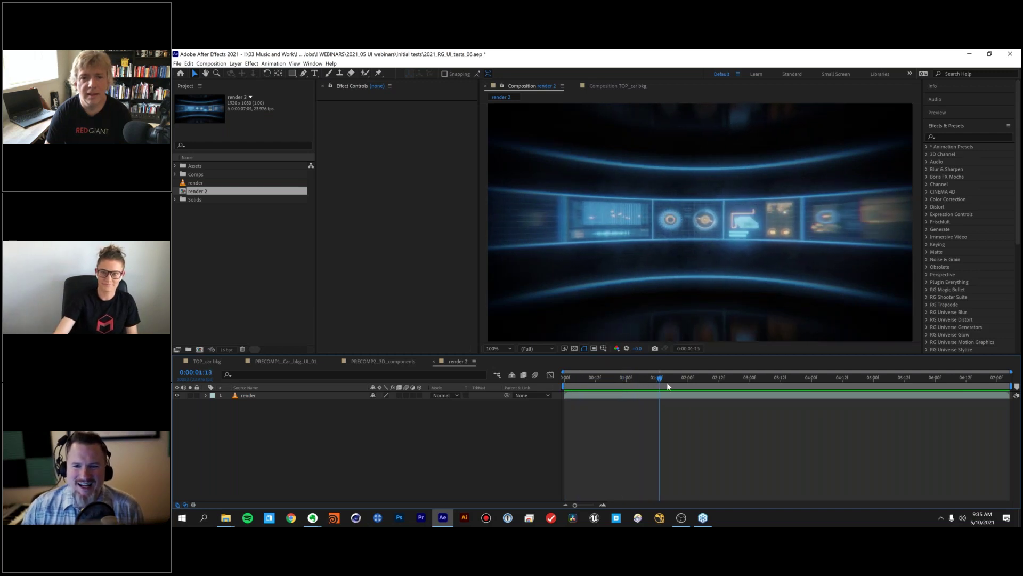
{"action": "mouse_move", "coordinate": [681, 383]}
{"action": "left_mouse_down"}
{"action": "mouse_move", "coordinate": [597, 382]}
{"action": "mouse_move", "coordinate": [676, 377]}
{"action": "left_mouse_up"}
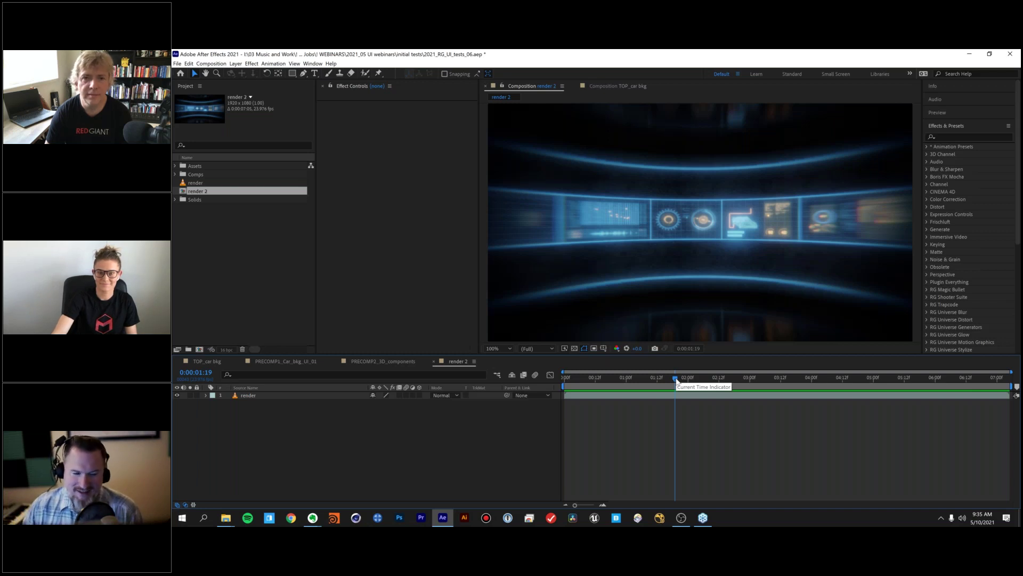
{"action": "left_click_drag", "start_coordinate": [578, 379], "coordinate": [842, 379]}
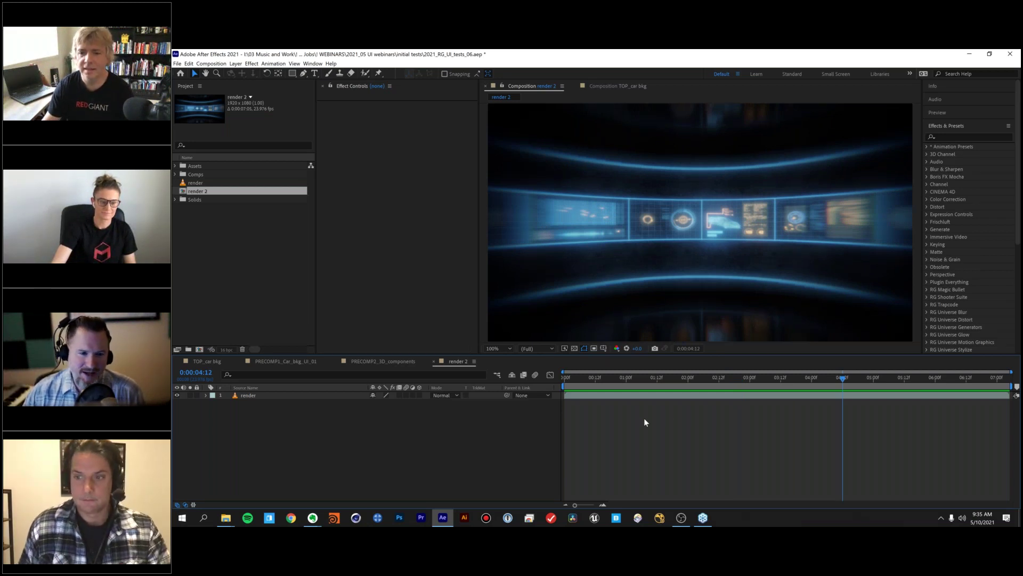
In PRECOMP2_3D_components, examine the Cineware layer's settings and the Mir - car layer's Trapcode Mir shader and visibility settings.
{"action": "left_click", "coordinate": [381, 363]}
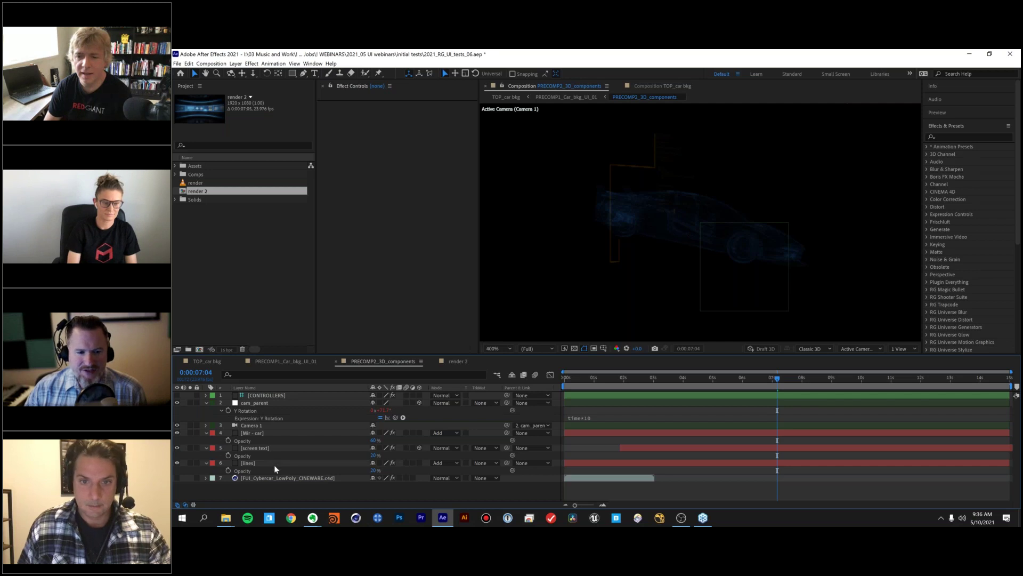
{"action": "left_click", "coordinate": [290, 480]}
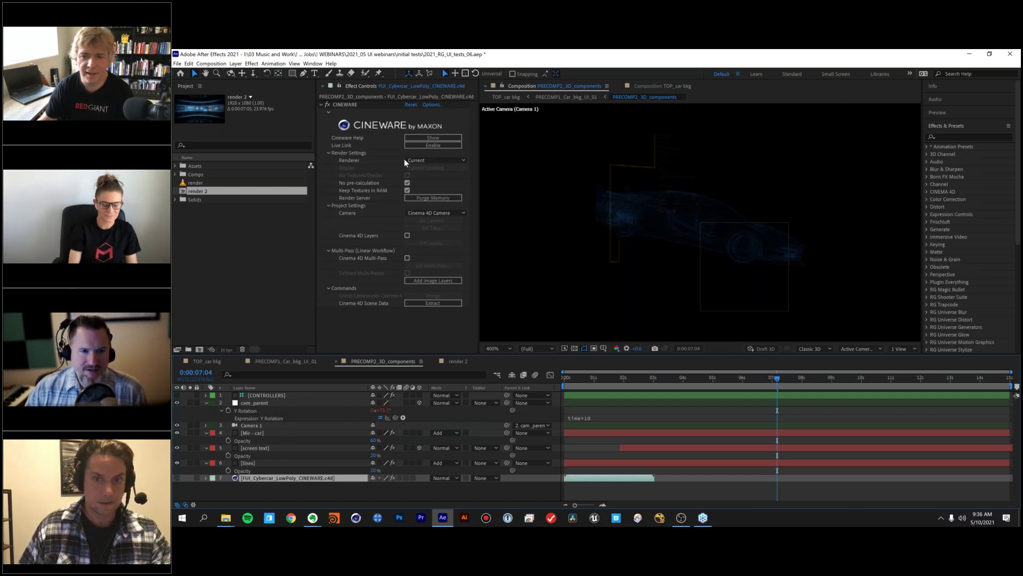
{"action": "left_click", "coordinate": [269, 433]}
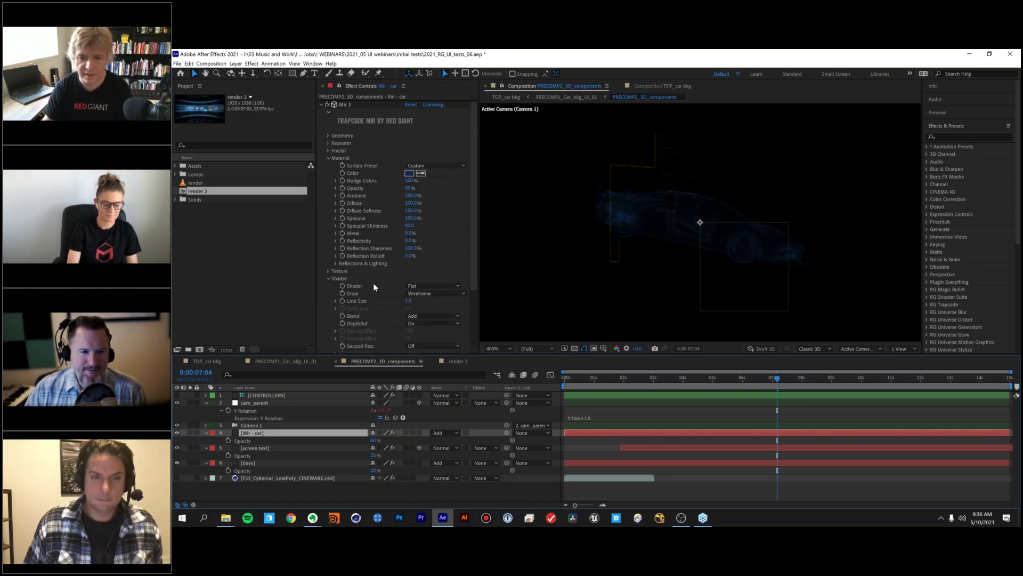
{"action": "scroll", "coordinate": [382, 320], "scroll_direction": "down", "scroll_amount": 3}
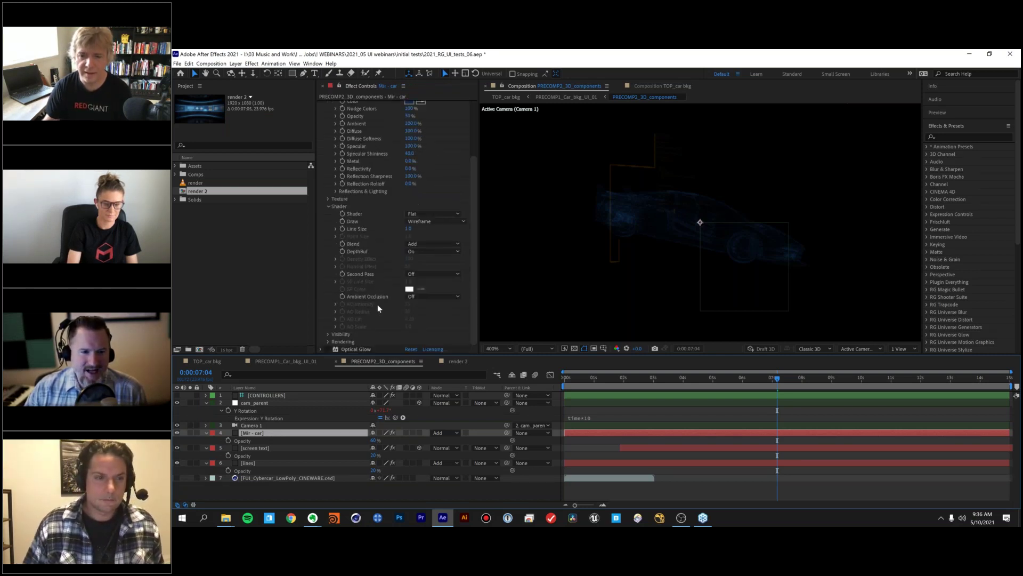
{"action": "left_click", "coordinate": [328, 334]}
{"action": "scroll", "coordinate": [328, 334], "scroll_direction": "down", "scroll_amount": 1}
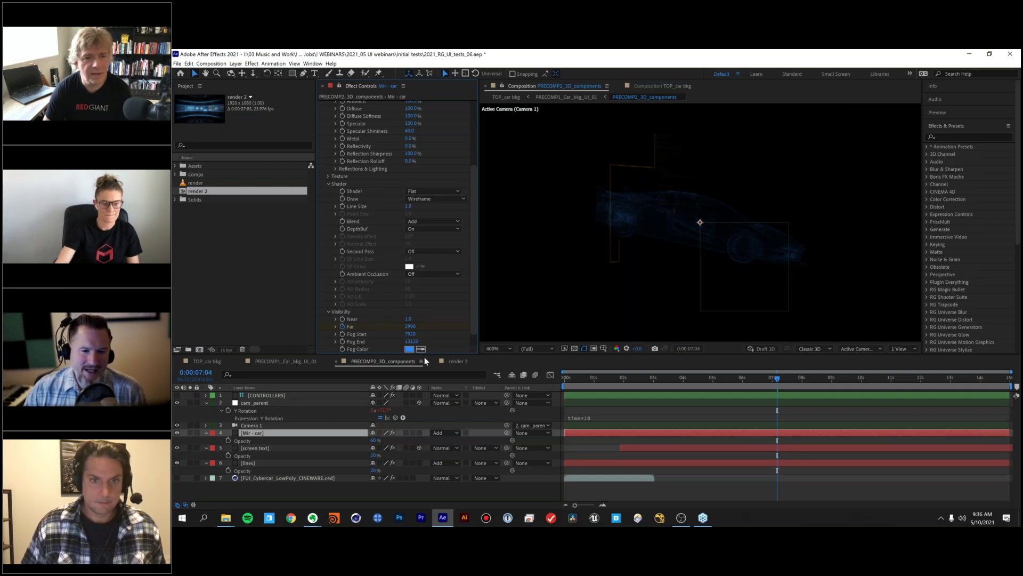
Solo the Mir - car layer and set its Mir wireframe line size to 3.
{"action": "left_click", "coordinate": [190, 433]}
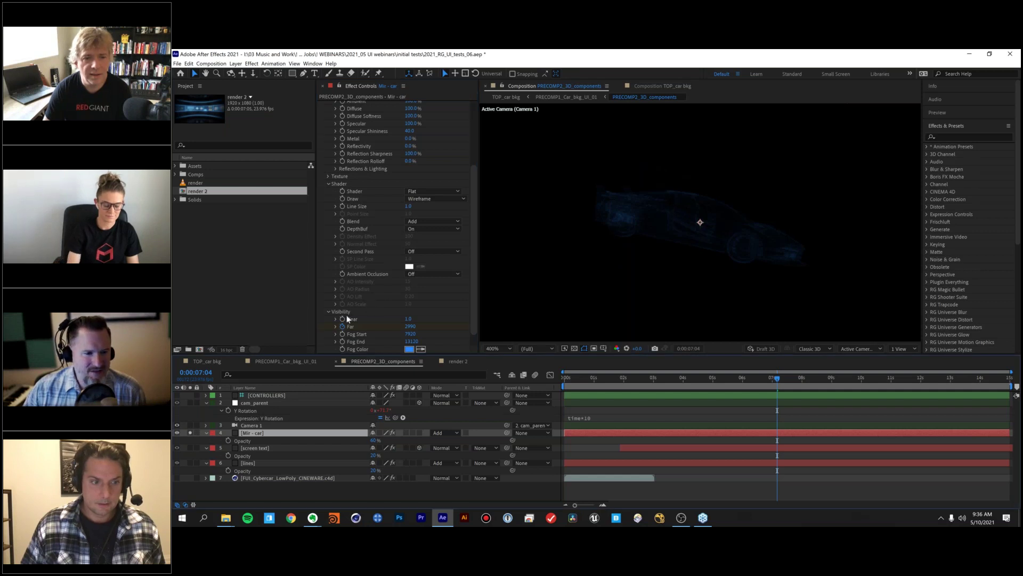
{"action": "left_click", "coordinate": [408, 206]}
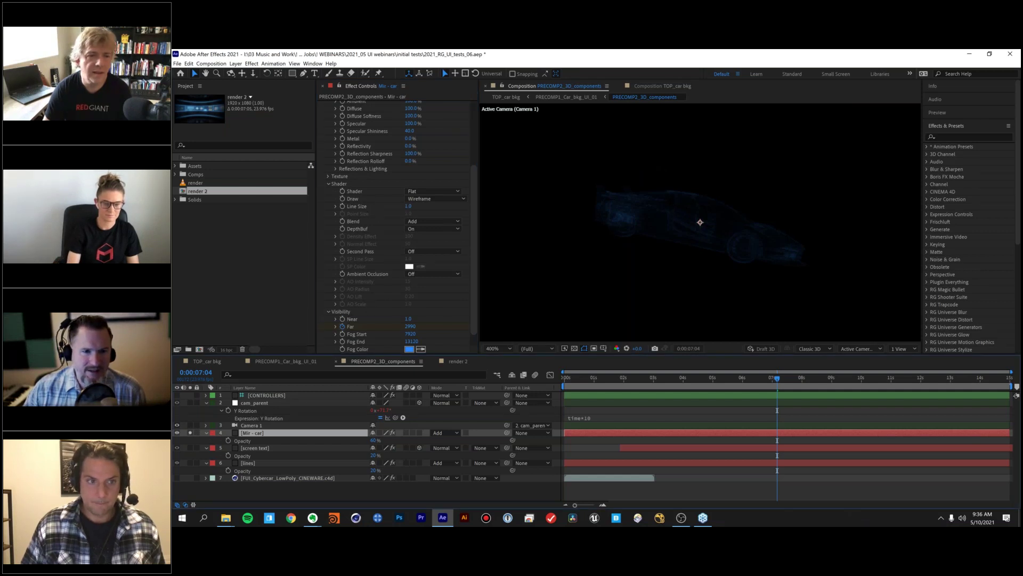
{"action": "type", "text": "3"}
{"action": "key", "text": "Return"}
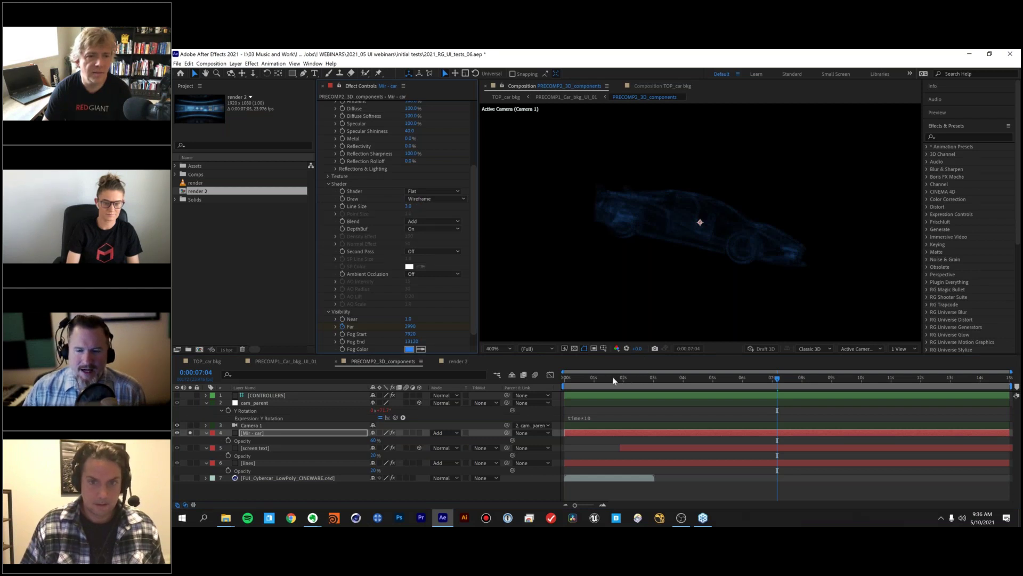
Scrub through the first second of PRECOMP2_3D_components to review the wireframe car's reveal.
{"action": "left_click_drag", "start_coordinate": [614, 380], "coordinate": [574, 386]}
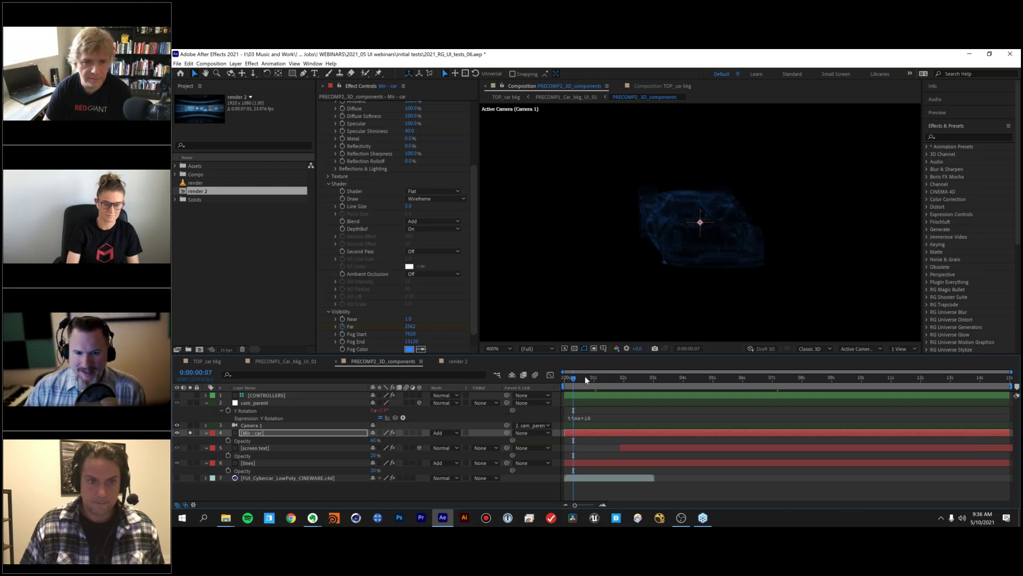
{"action": "left_click_drag", "start_coordinate": [573, 379], "coordinate": [593, 380]}
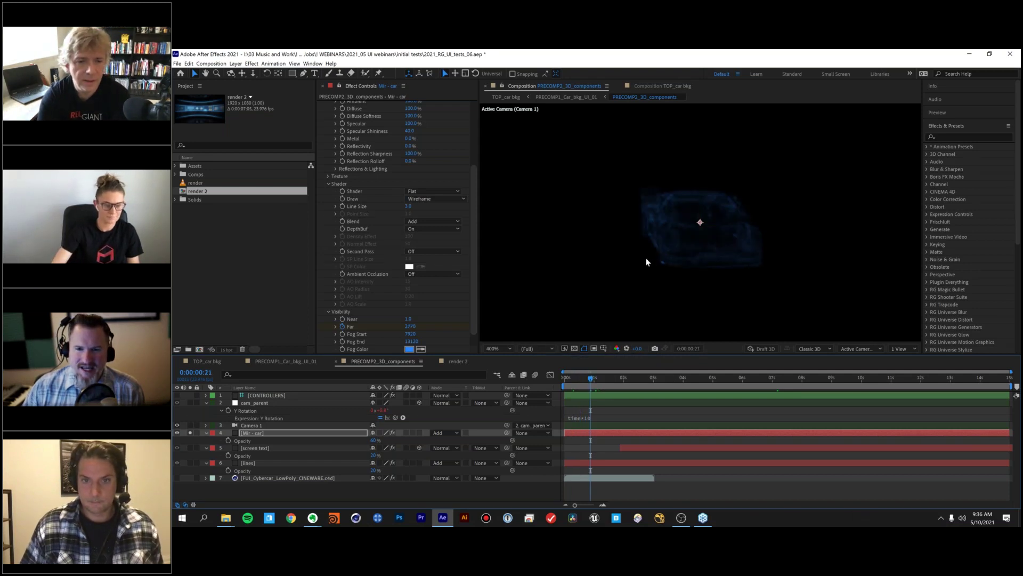
{"action": "left_click", "coordinate": [581, 380]}
{"action": "left_click_drag", "start_coordinate": [581, 380], "coordinate": [584, 381]}
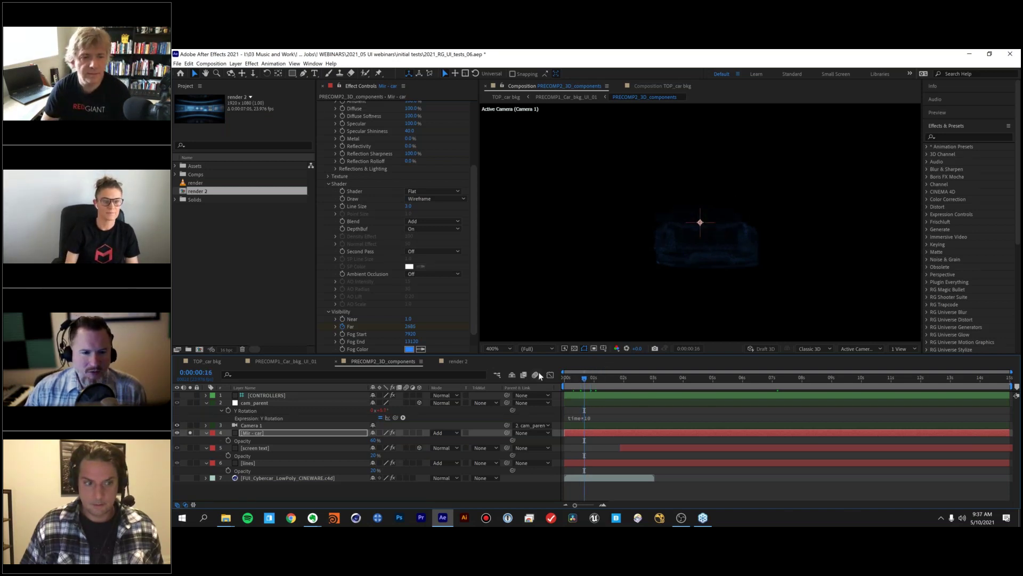
Compare the flat interface strip in PRECOMP1_Car_bkg_UI_01 with the finished picture in render 2.
{"action": "left_click", "coordinate": [287, 361]}
{"action": "left_click", "coordinate": [363, 362]}
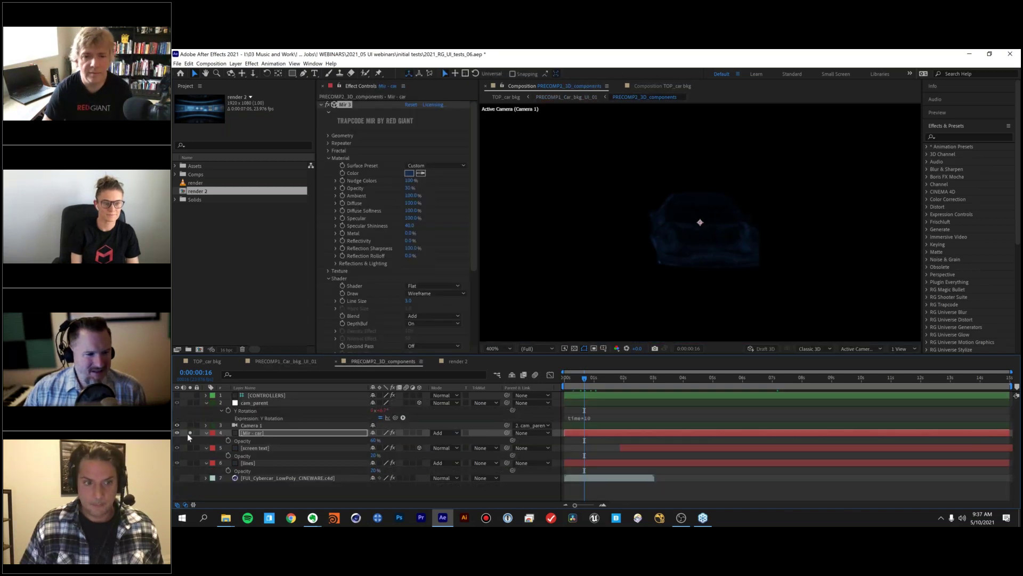
{"action": "left_click", "coordinate": [290, 361]}
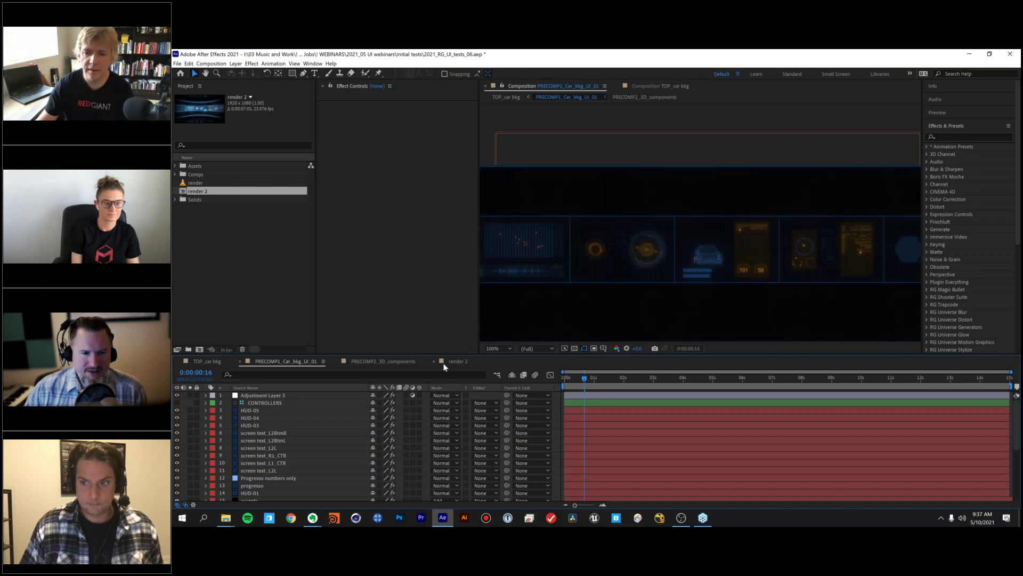
{"action": "left_click", "coordinate": [457, 361]}
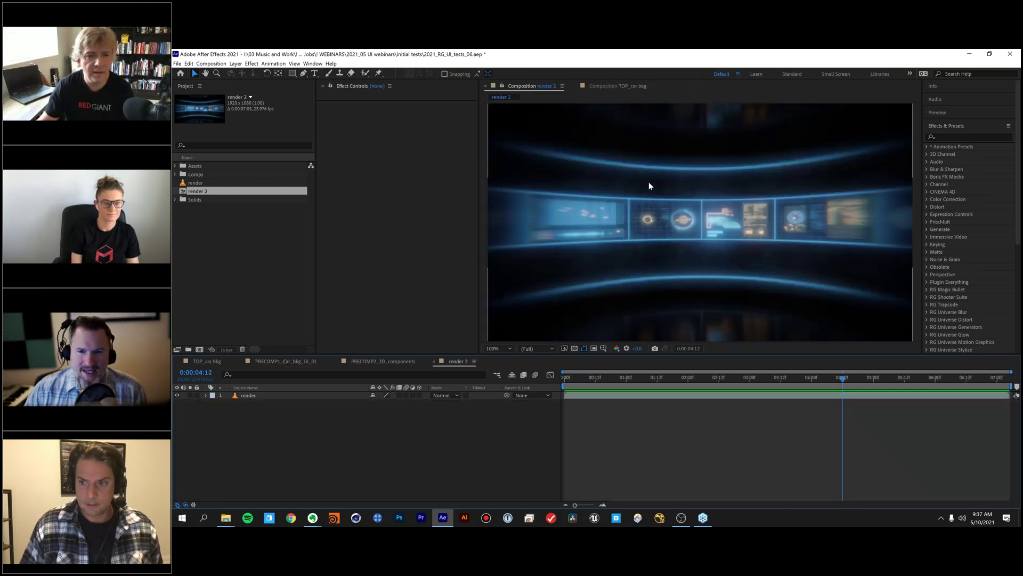
{"action": "left_click", "coordinate": [301, 361]}
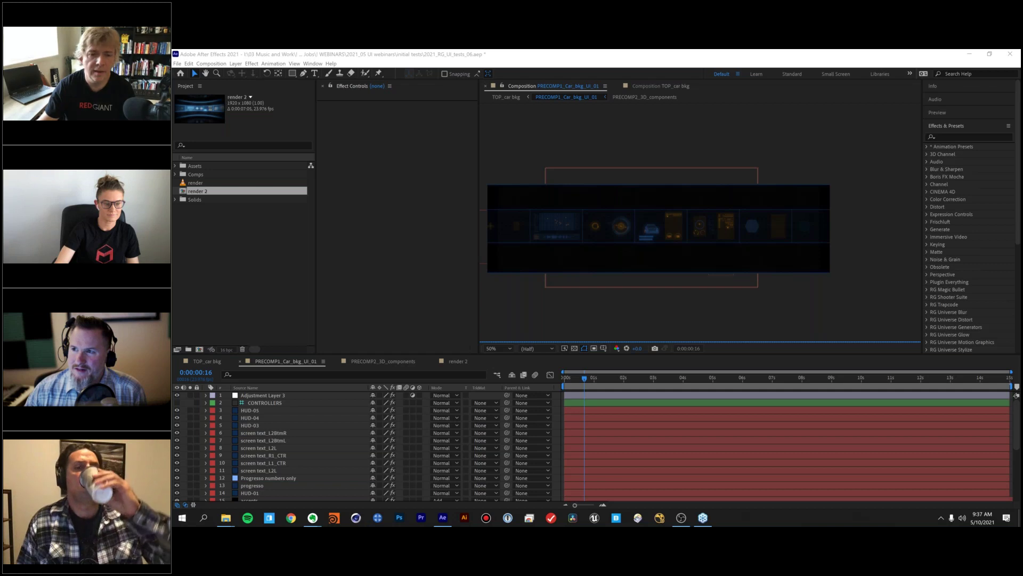
{"action": "left_click", "coordinate": [844, 158]}
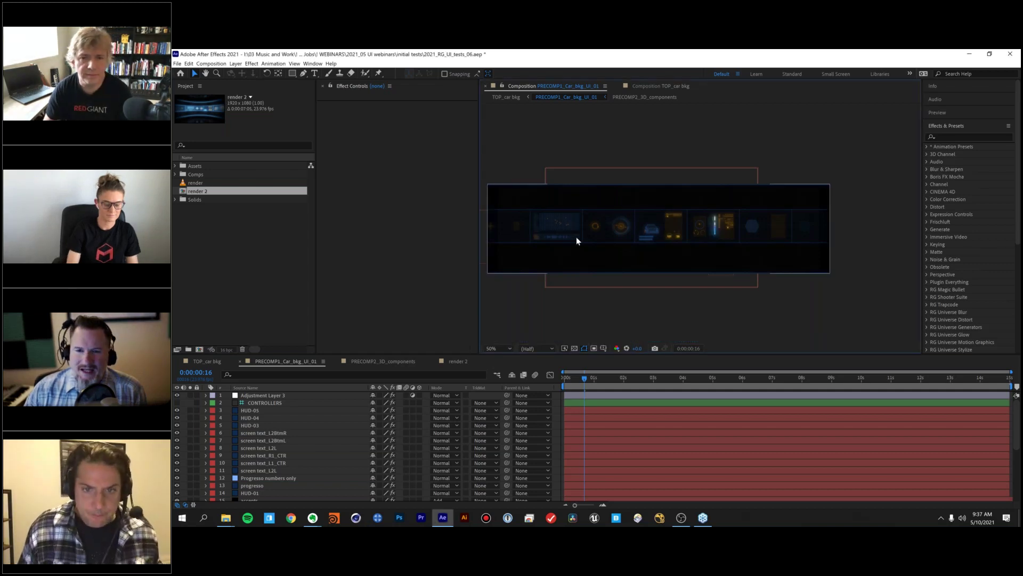
{"action": "scroll", "coordinate": [664, 220], "scroll_direction": "up", "scroll_amount": 1}
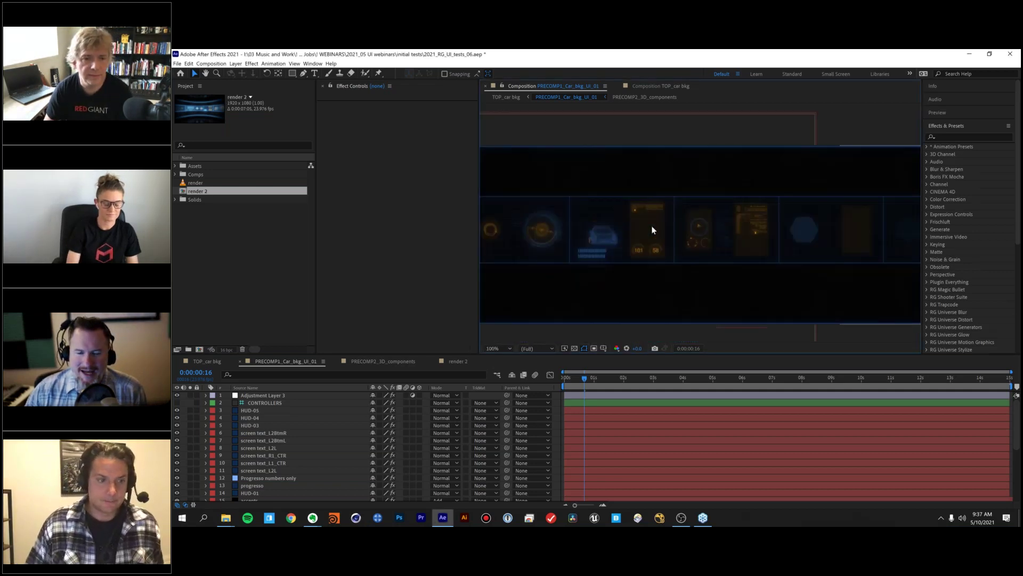
{"action": "mouse_move", "coordinate": [684, 226]}
{"action": "left_mouse_down"}
{"action": "mouse_move", "coordinate": [763, 217]}
{"action": "mouse_move", "coordinate": [459, 224]}
{"action": "mouse_move", "coordinate": [681, 213]}
{"action": "left_mouse_up"}
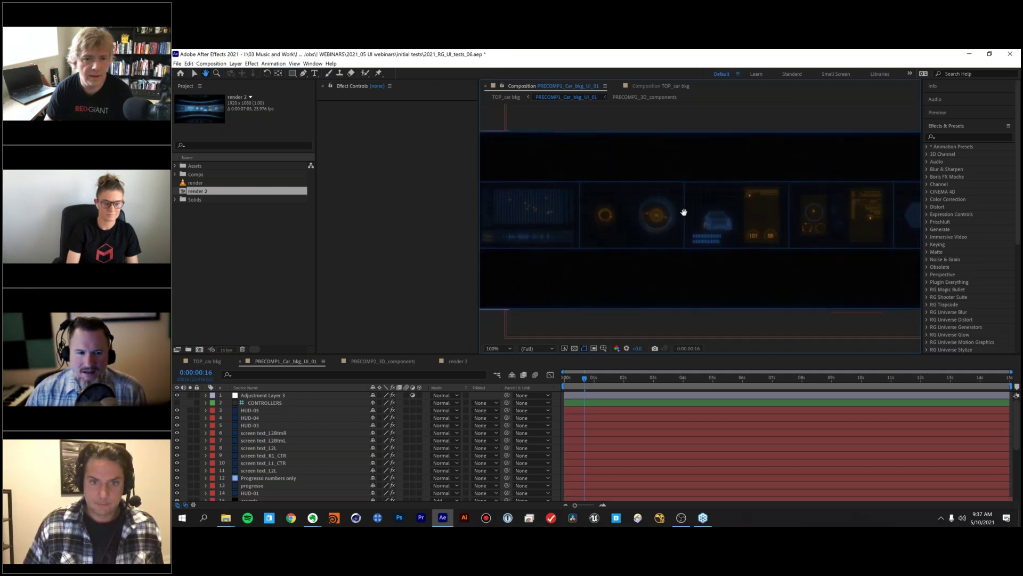
View the TOP_car bkg composition and scrub through render 2 to review the animated curved interface.
{"action": "left_click", "coordinate": [203, 362]}
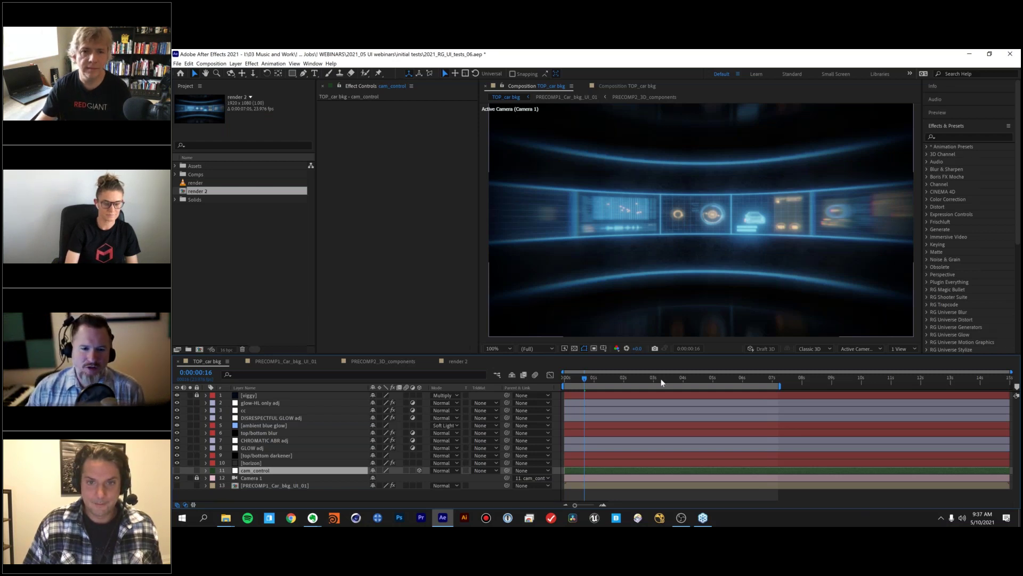
{"action": "left_click", "coordinate": [457, 361]}
{"action": "left_click", "coordinate": [589, 377]}
{"action": "left_click_drag", "start_coordinate": [599, 378], "coordinate": [695, 378]}
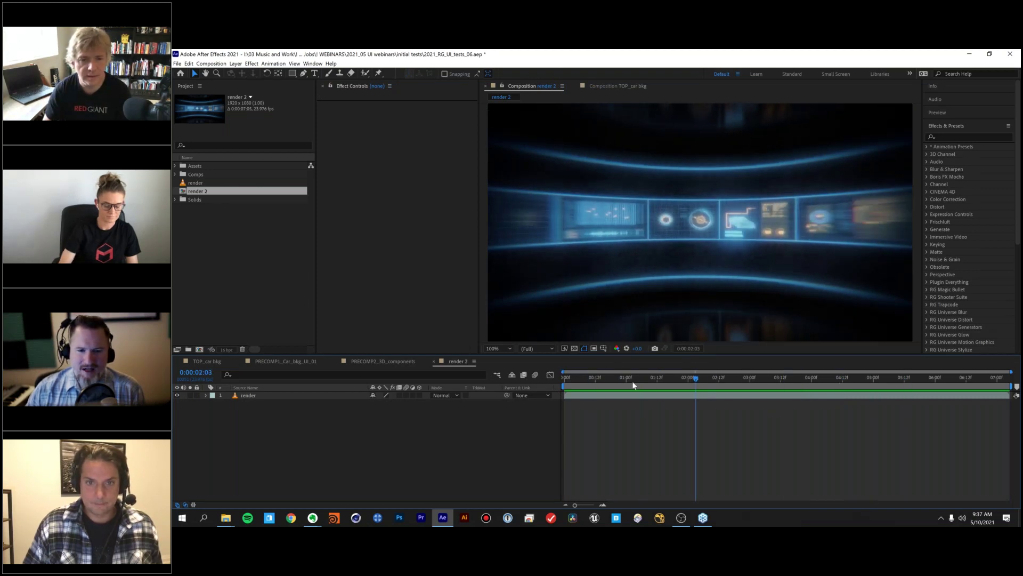
{"action": "left_click_drag", "start_coordinate": [626, 382], "coordinate": [917, 359]}
{"action": "left_click_drag", "start_coordinate": [814, 337], "coordinate": [607, 286]}
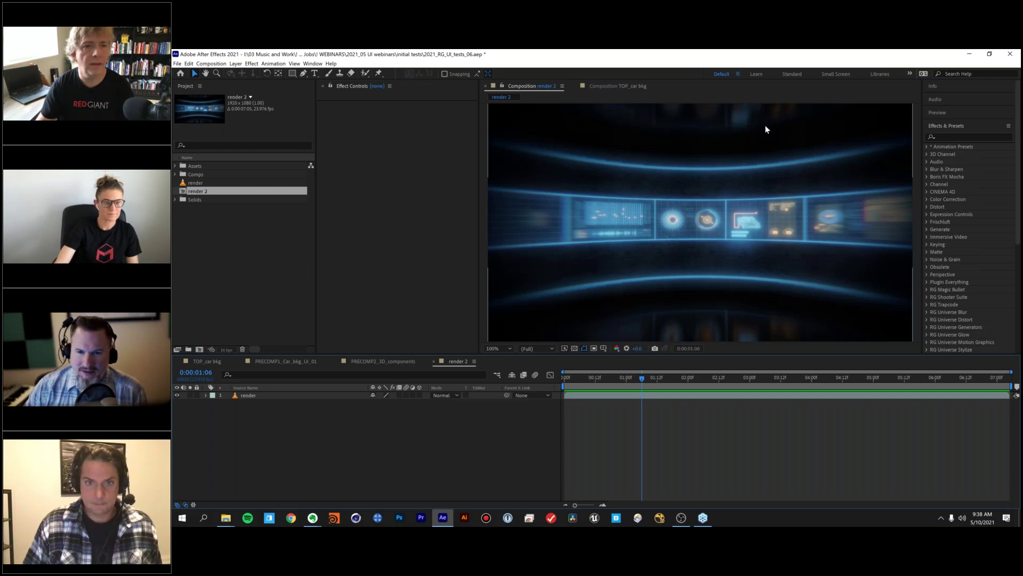
Inspect the circular HUD gauges in PRECOMP1_Car_bkg_UI_01 at 200% and go to the start of the timeline.
{"action": "left_click", "coordinate": [293, 362]}
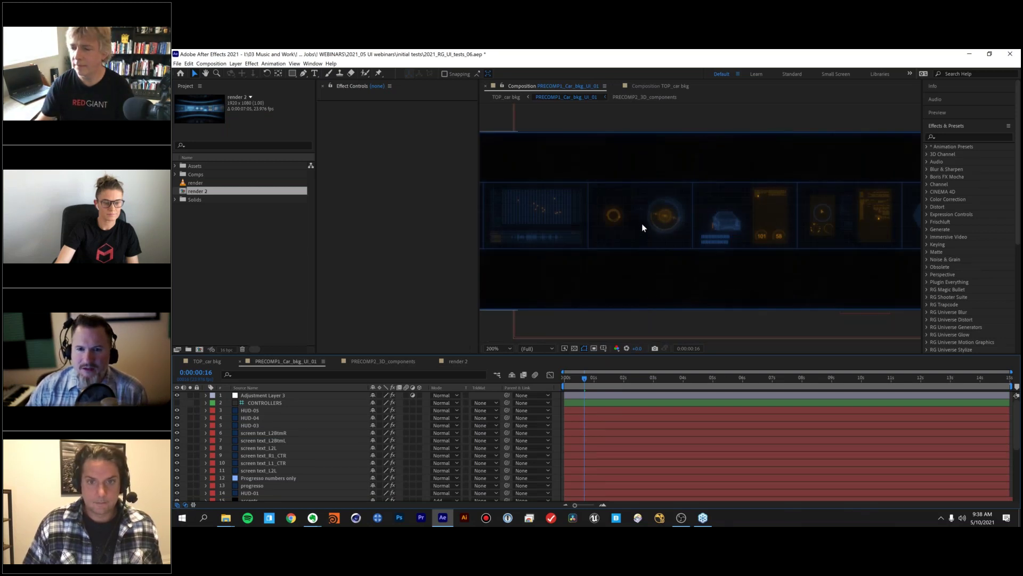
{"action": "key", "text": "period"}
{"action": "left_click_drag", "start_coordinate": [662, 226], "coordinate": [738, 238]}
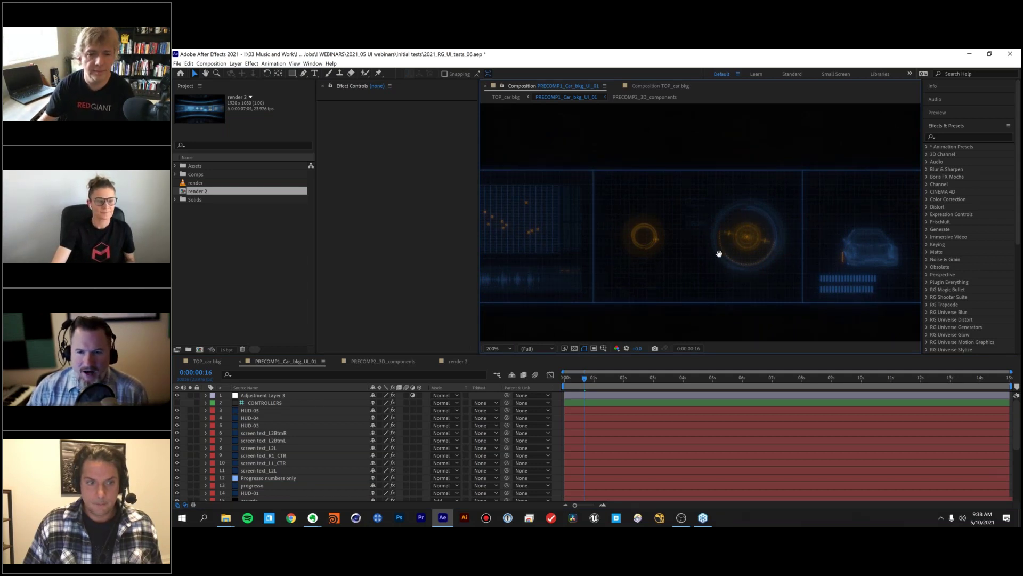
{"action": "left_click_drag", "start_coordinate": [685, 261], "coordinate": [624, 272]}
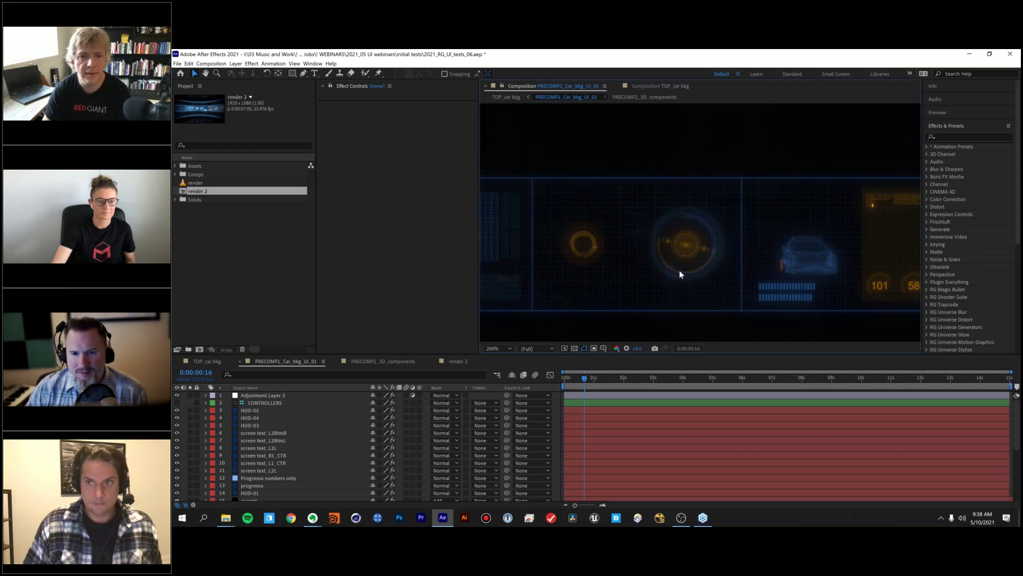
{"action": "left_click", "coordinate": [567, 379]}
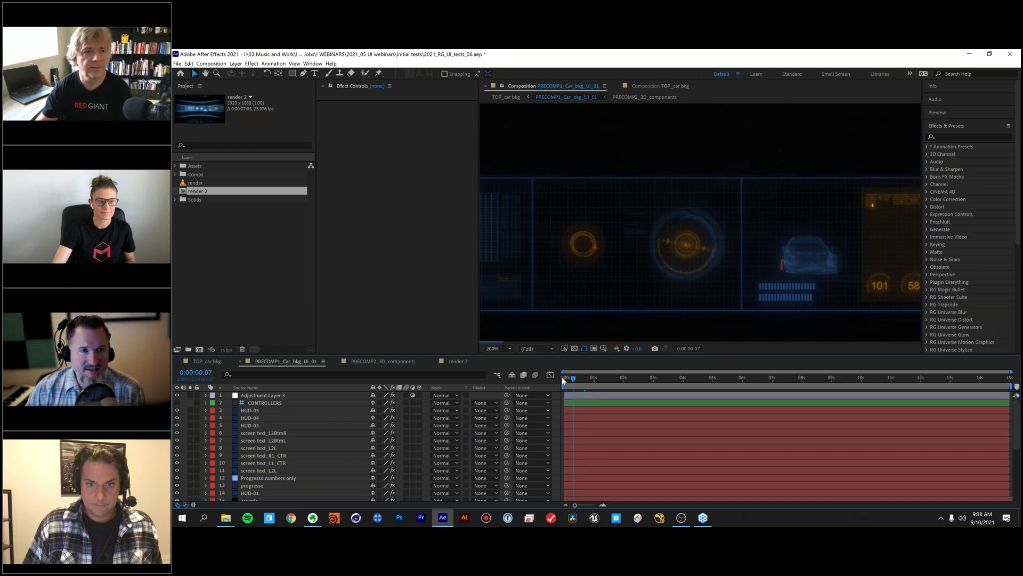
Open the RG Universe Dashboard and show the presets of the HUD Components motion graphics effect.
{"action": "left_click", "coordinate": [313, 63]}
{"action": "mouse_move", "coordinate": [370, 99]}
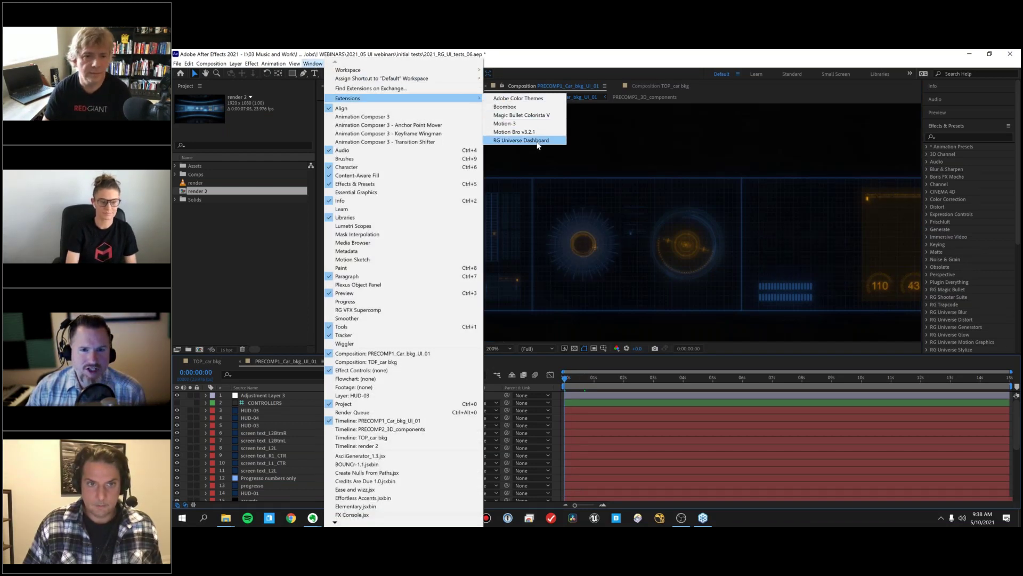
{"action": "left_click", "coordinate": [538, 140]}
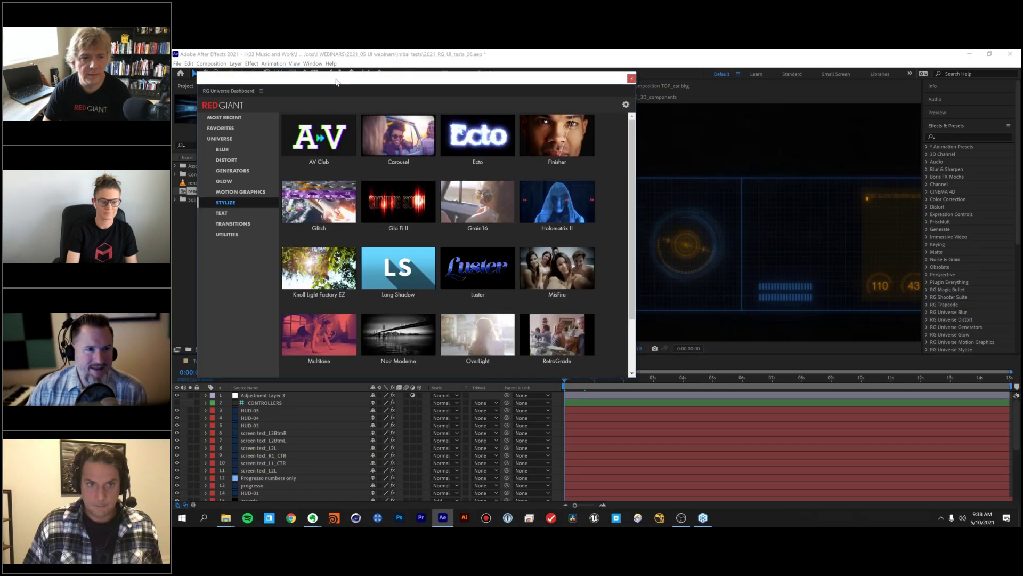
{"action": "left_click_drag", "start_coordinate": [360, 87], "coordinate": [517, 91]}
{"action": "left_click", "coordinate": [397, 195]}
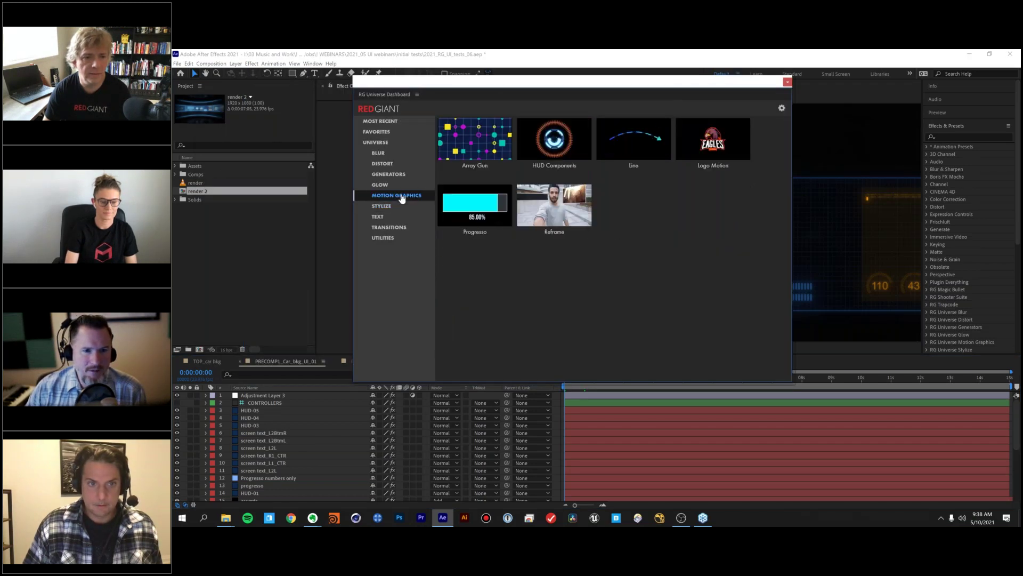
{"action": "left_click", "coordinate": [556, 143]}
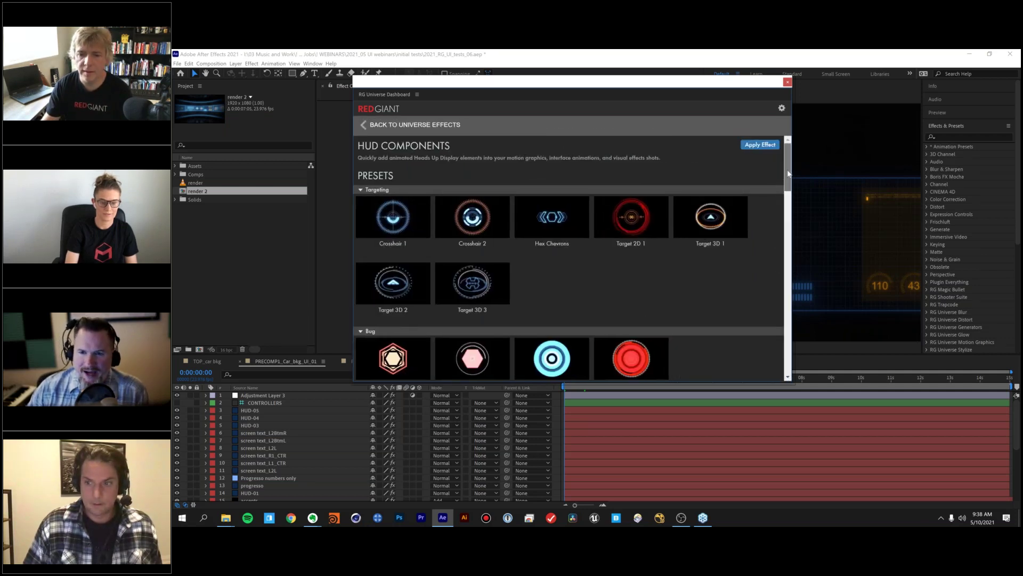
Browse the HUD Components presets from Targeting through Fantasy User Interface to Reset Elements, and close the dashboard.
{"action": "scroll", "coordinate": [789, 175], "scroll_direction": "down", "scroll_amount": 1}
{"action": "mouse_move", "coordinate": [641, 174]}
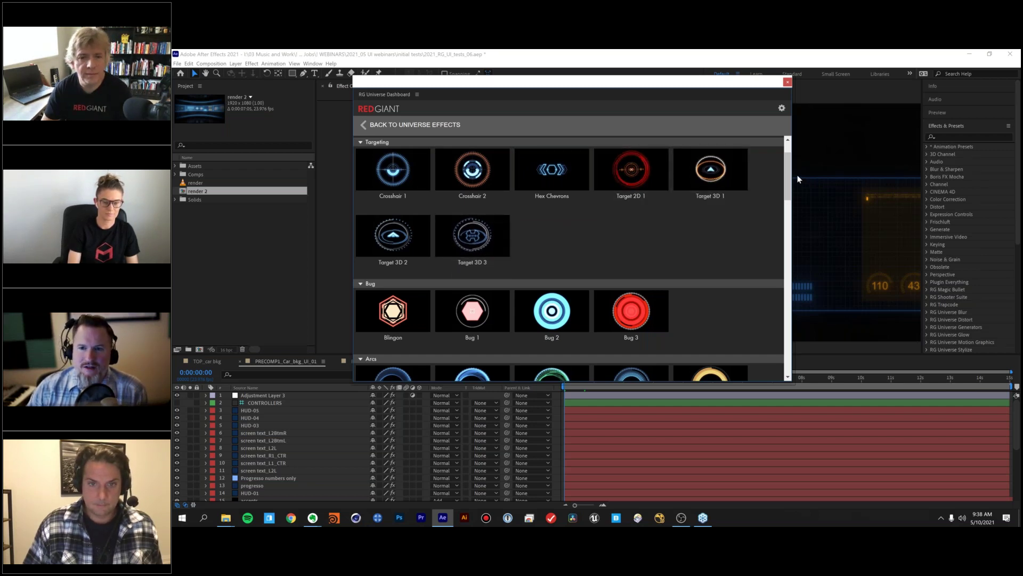
{"action": "left_click_drag", "start_coordinate": [788, 178], "coordinate": [788, 225]}
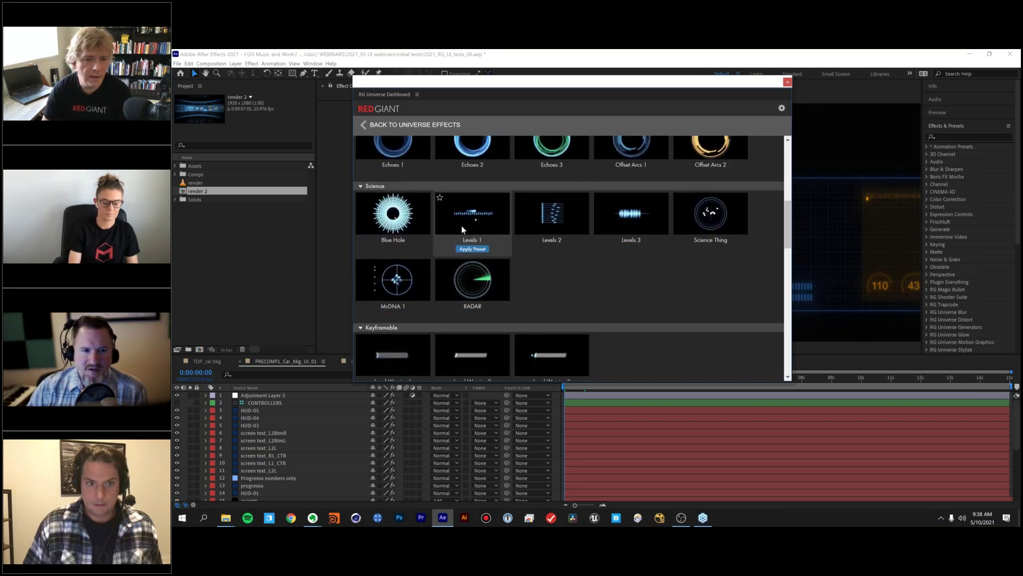
{"action": "scroll", "coordinate": [617, 263], "scroll_direction": "down", "scroll_amount": 2}
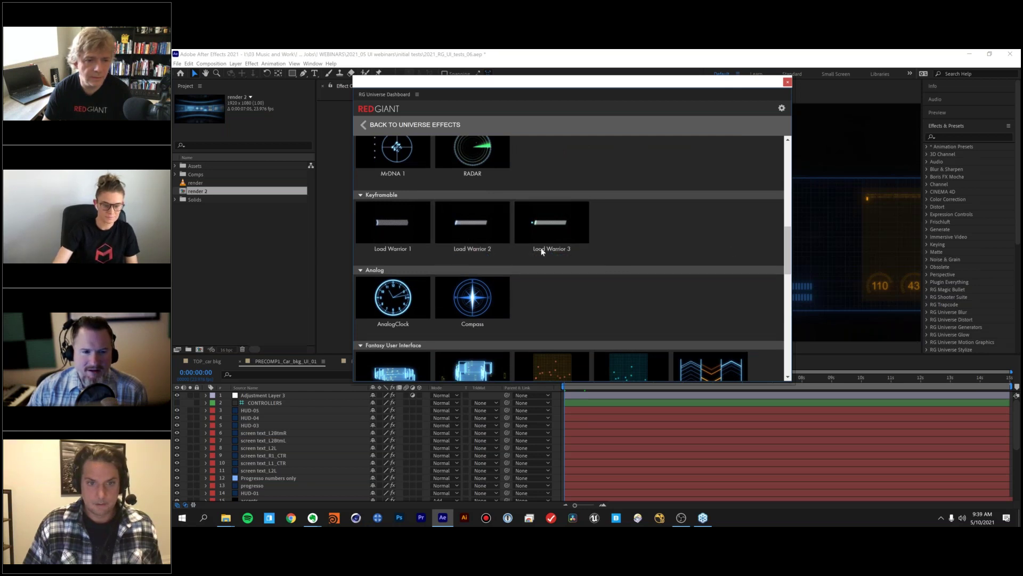
{"action": "scroll", "coordinate": [645, 276], "scroll_direction": "down", "scroll_amount": 2}
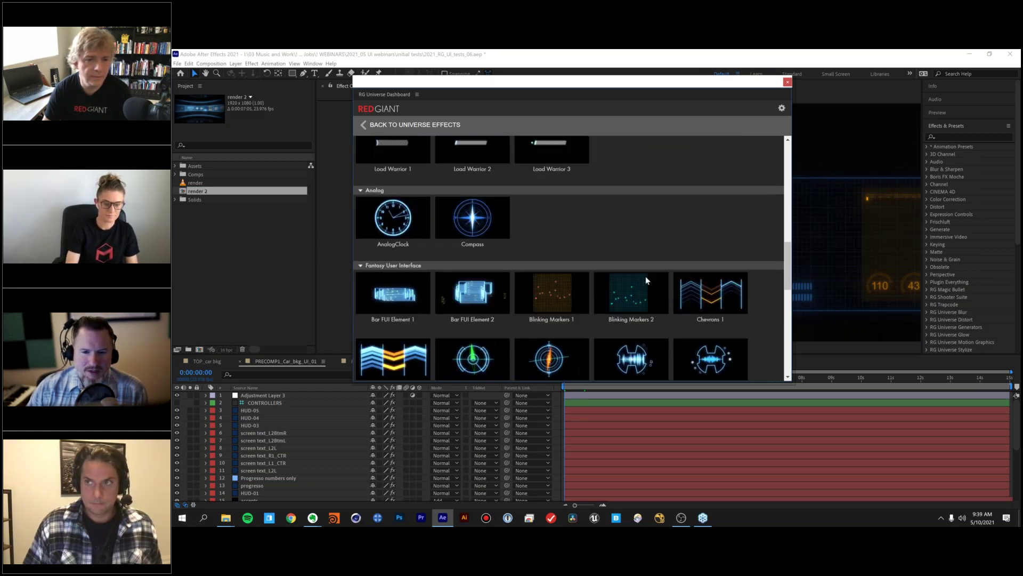
{"action": "scroll", "coordinate": [644, 271], "scroll_direction": "down", "scroll_amount": 1}
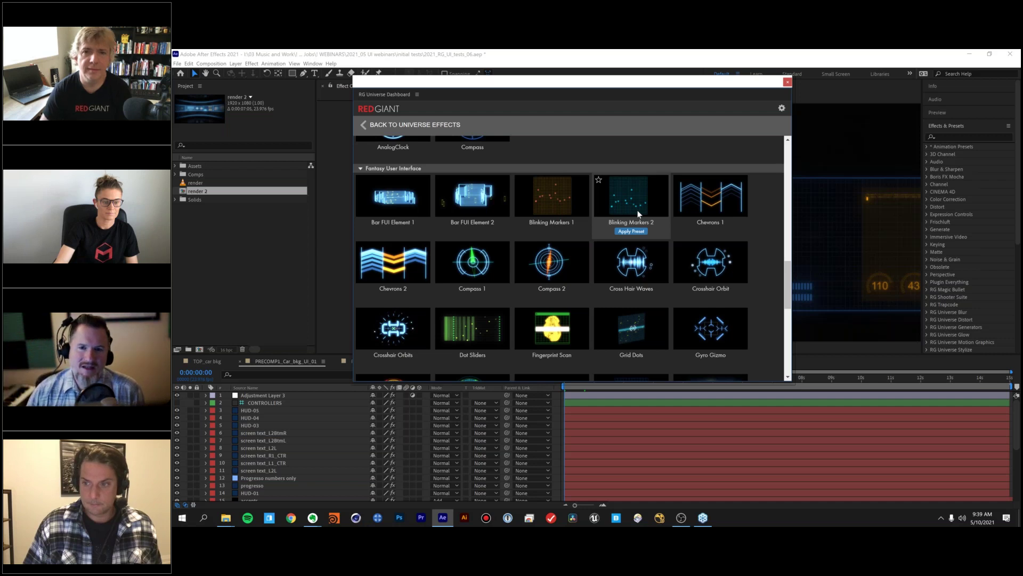
{"action": "scroll", "coordinate": [634, 256], "scroll_direction": "down", "scroll_amount": 5}
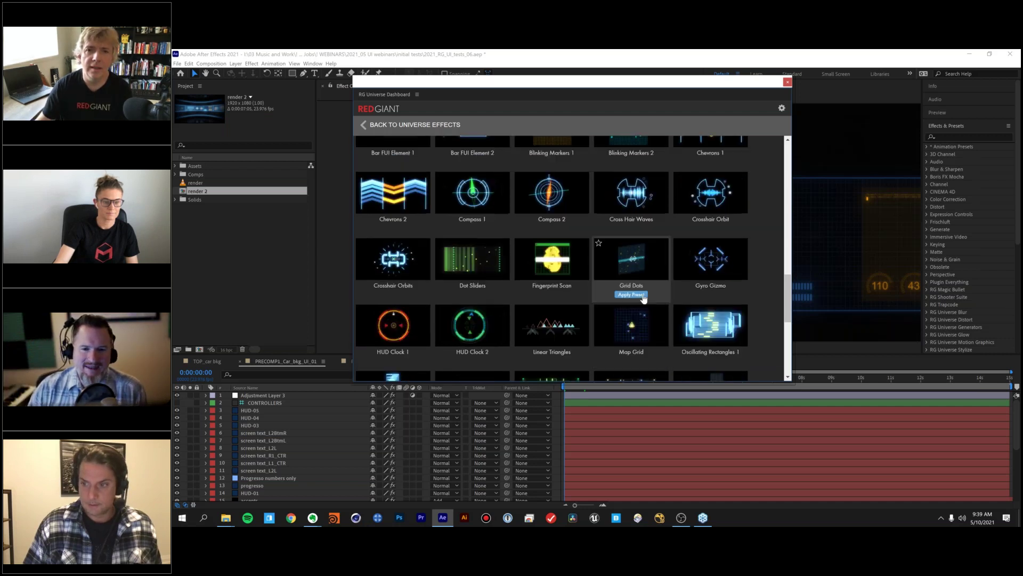
{"action": "scroll", "coordinate": [584, 315], "scroll_direction": "down", "scroll_amount": 2}
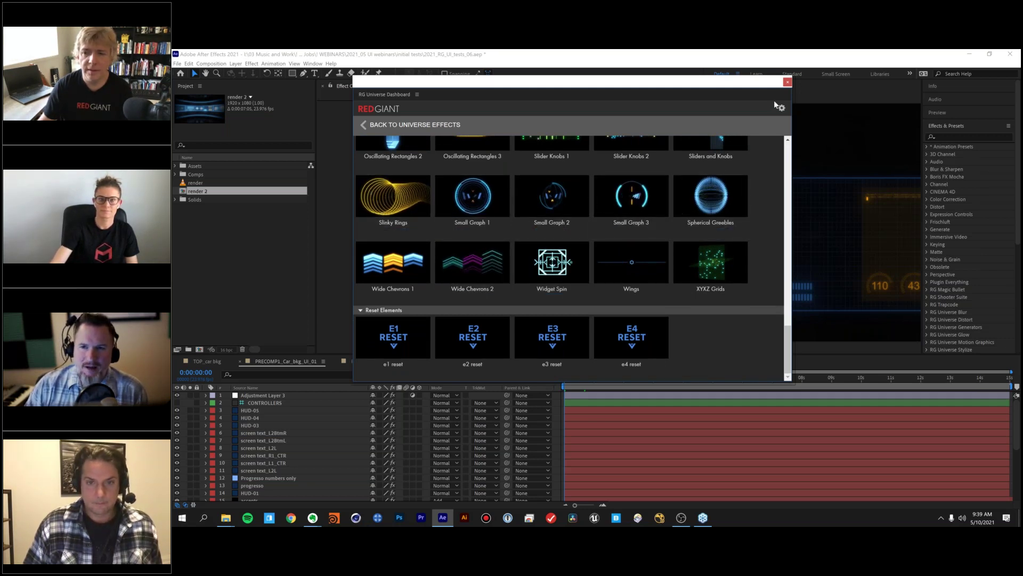
{"action": "left_click", "coordinate": [787, 83]}
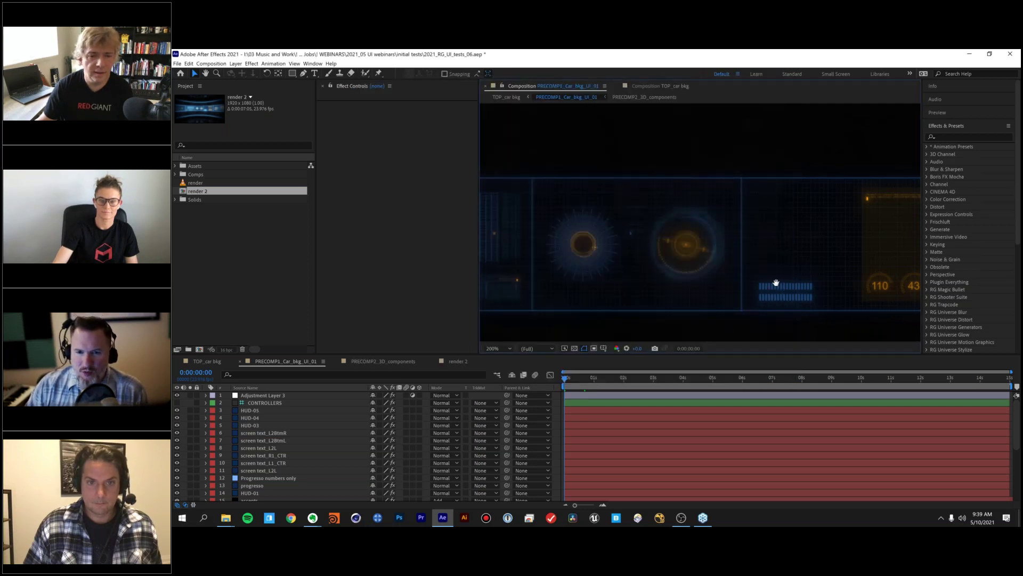
Examine the HUD gauges, blinking marker grid, wireframe car and text panels across PRECOMP1_Car_bkg_UI_01 at several times within the first two seconds.
{"action": "middle_click_drag", "start_coordinate": [679, 255], "coordinate": [755, 253]}
{"action": "middle_click_drag", "start_coordinate": [620, 230], "coordinate": [690, 235]}
{"action": "key", "text": "space"}
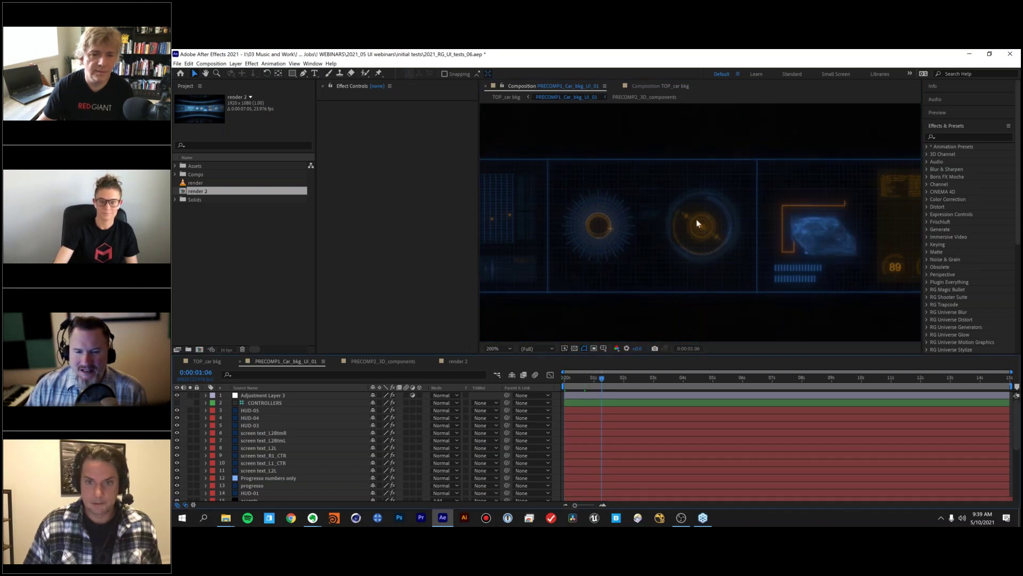
{"action": "middle_click_drag", "start_coordinate": [526, 260], "coordinate": [717, 277]}
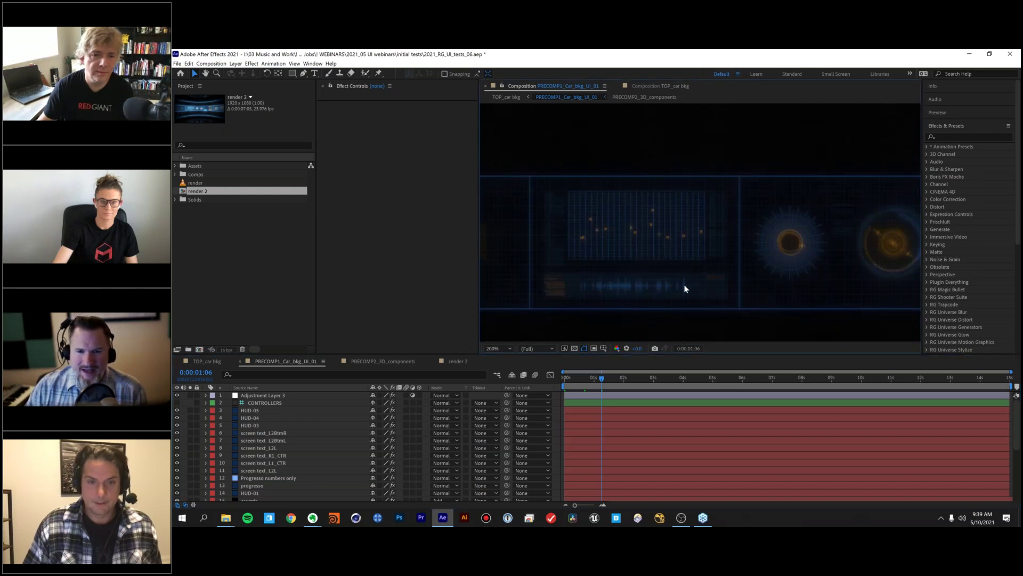
{"action": "left_click", "coordinate": [626, 375]}
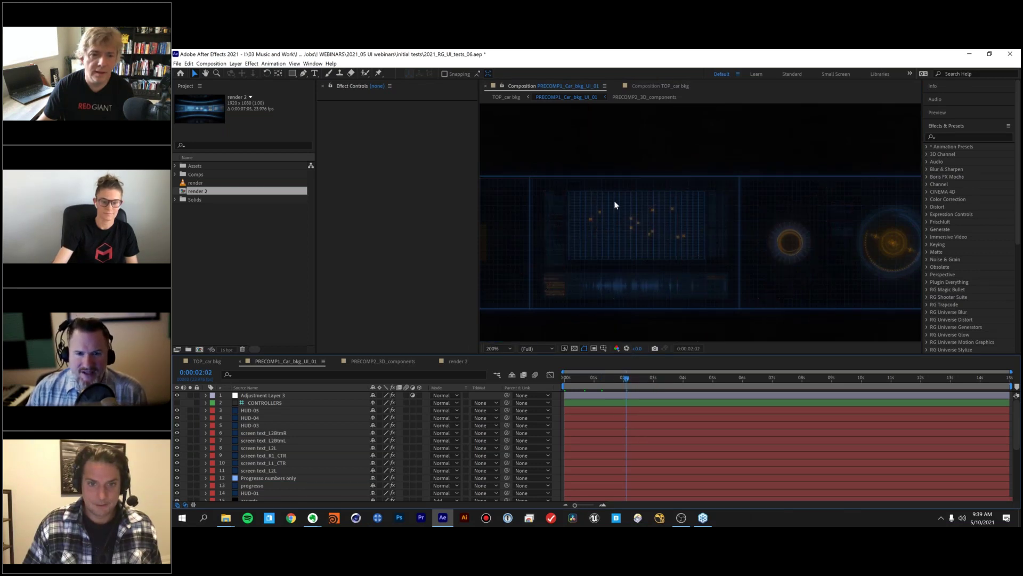
{"action": "middle_click_drag", "start_coordinate": [757, 246], "coordinate": [474, 232]}
{"action": "middle_click_drag", "start_coordinate": [713, 239], "coordinate": [628, 176]}
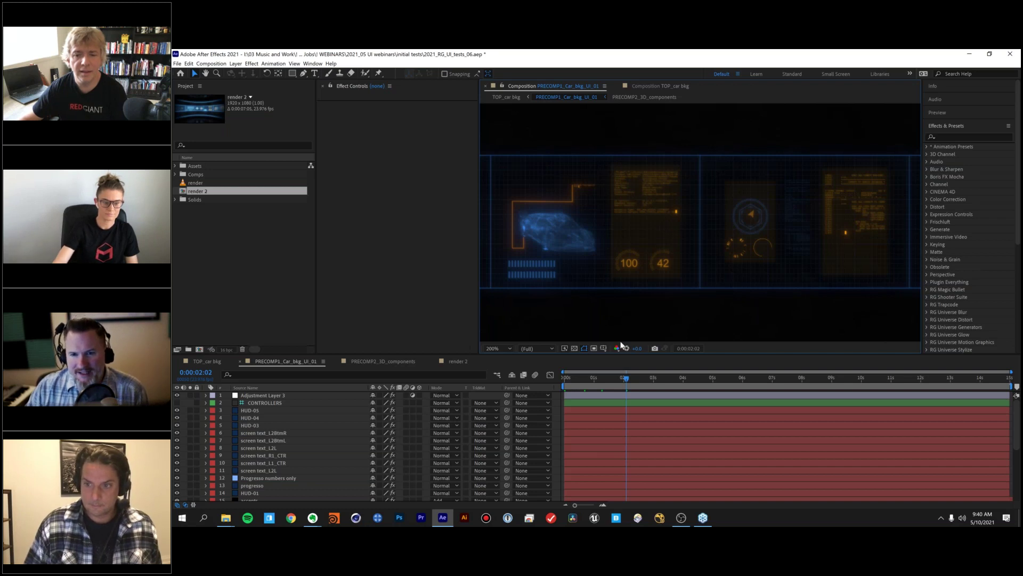
{"action": "left_click", "coordinate": [602, 377]}
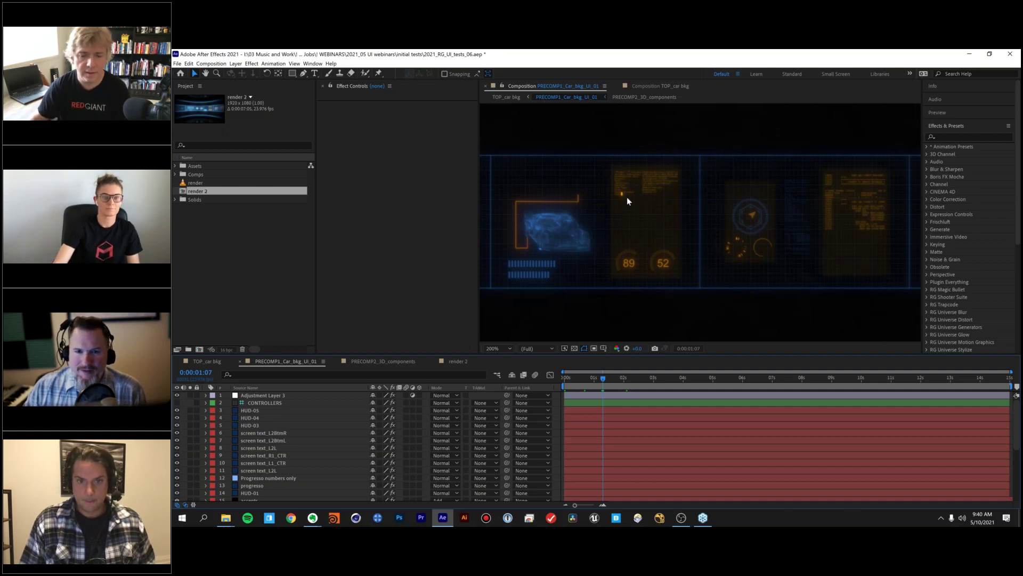
{"action": "left_click_drag", "start_coordinate": [573, 175], "coordinate": [720, 170]}
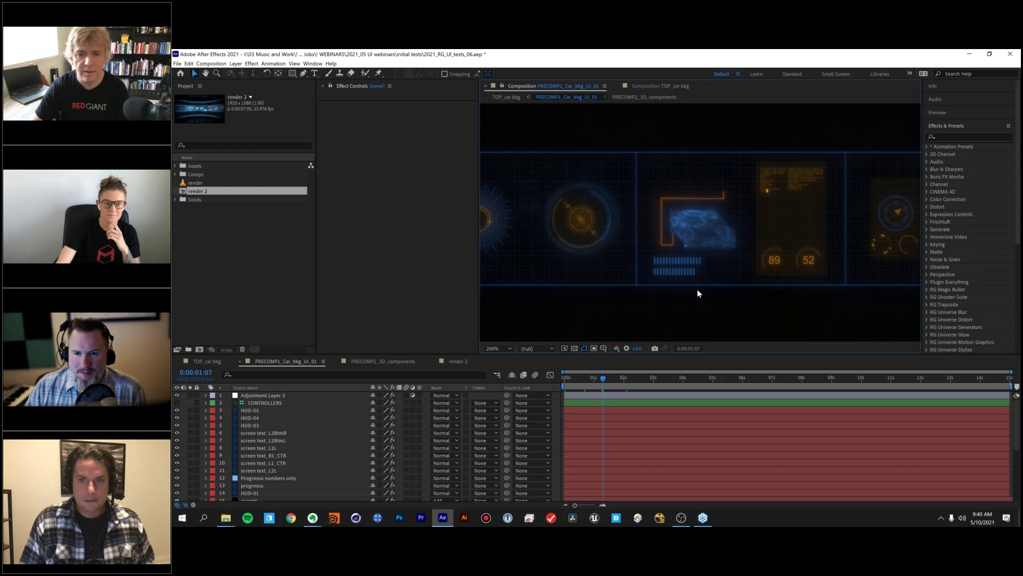
Display custom layer names in PRECOMP1_Car_bkg_UI_01, solo the Array Gun grid and sections layers, and inspect their lines up close.
{"action": "scroll", "coordinate": [285, 437], "scroll_direction": "down", "scroll_amount": 5}
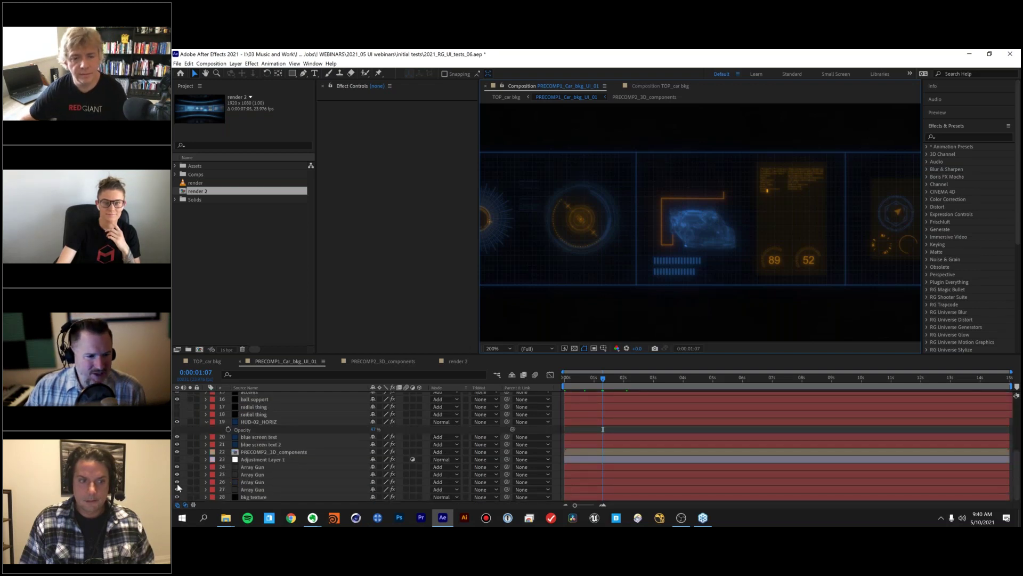
{"action": "left_click", "coordinate": [269, 388]}
{"action": "left_click", "coordinate": [190, 486]}
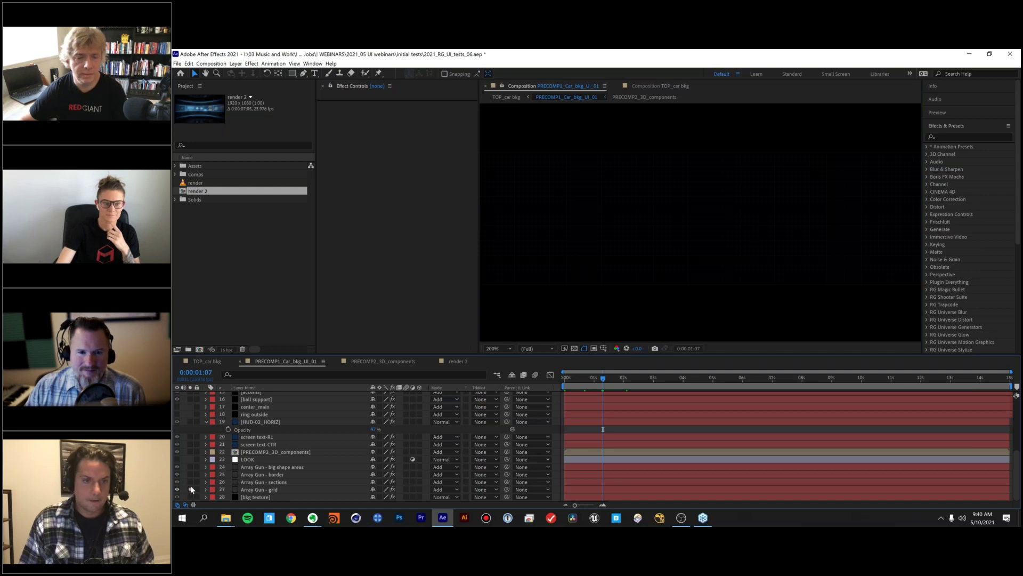
{"action": "left_click_drag", "start_coordinate": [190, 481], "coordinate": [190, 489]}
{"action": "scroll", "coordinate": [576, 336], "scroll_direction": "up", "scroll_amount": 1}
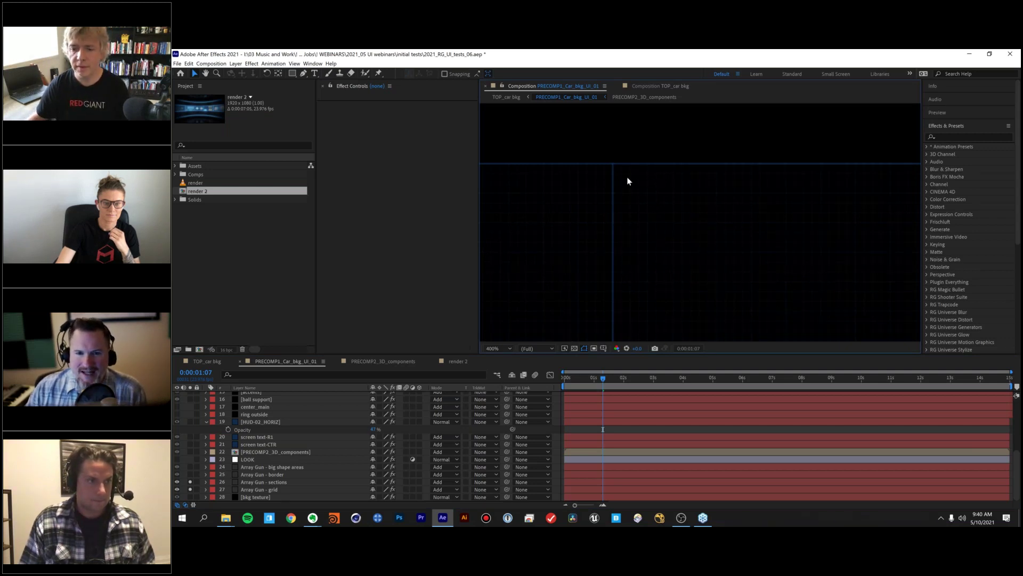
{"action": "left_click_drag", "start_coordinate": [658, 258], "coordinate": [646, 194]}
{"action": "scroll", "coordinate": [615, 289], "scroll_direction": "down", "scroll_amount": 1}
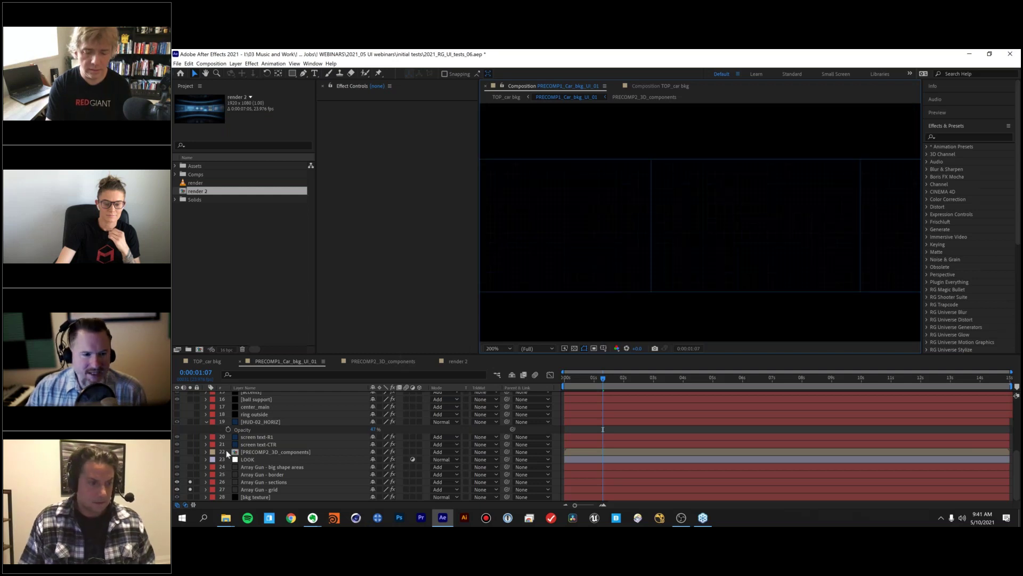
Solo the Array Gun border and big shape areas layers as well, and view the four layers' effect in the TOP_car bkg composition.
{"action": "left_click_drag", "start_coordinate": [191, 481], "coordinate": [190, 467]}
{"action": "scroll", "coordinate": [685, 233], "scroll_direction": "down", "scroll_amount": 3}
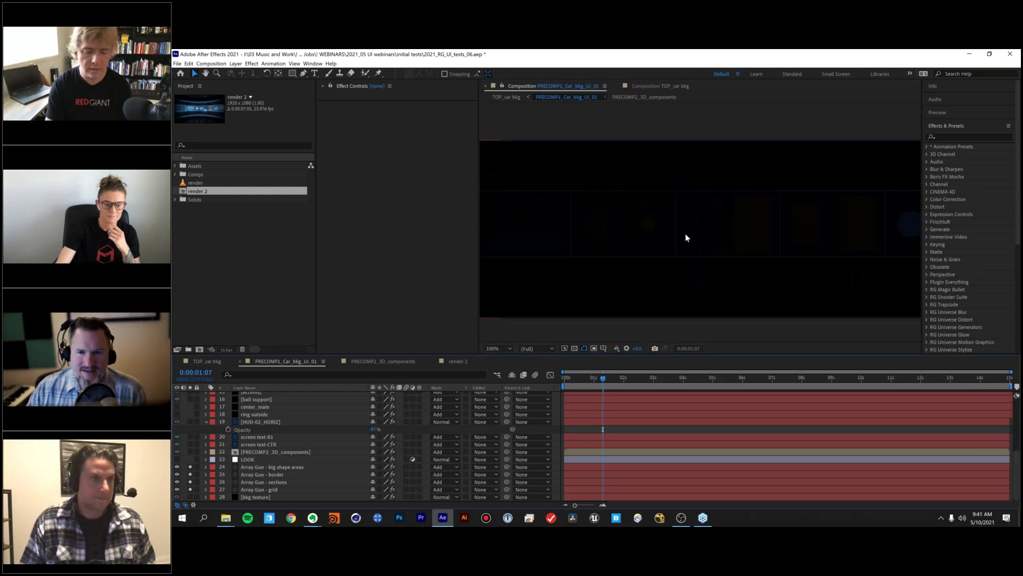
{"action": "scroll", "coordinate": [776, 227], "scroll_direction": "up", "scroll_amount": 2}
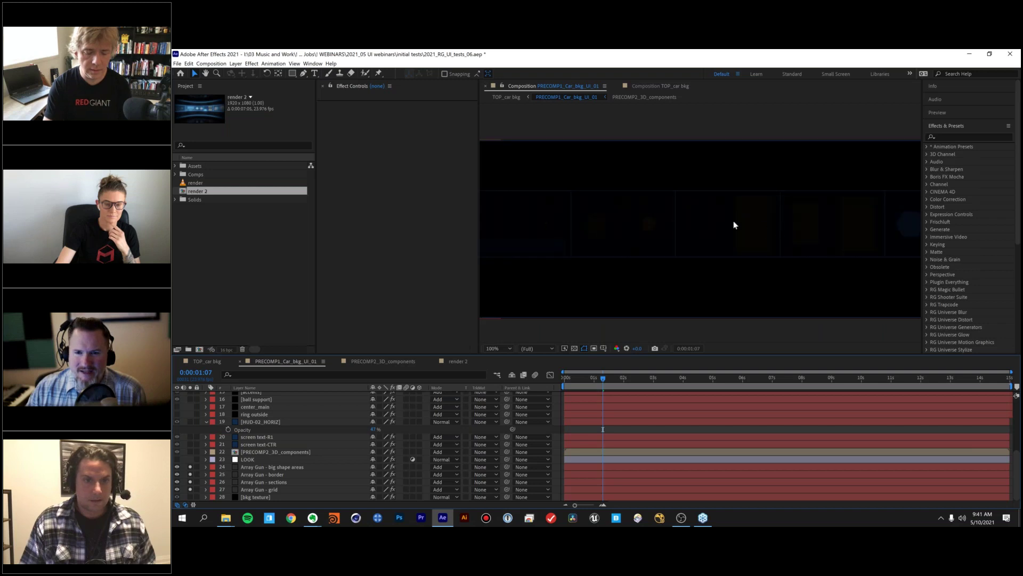
{"action": "left_click", "coordinate": [207, 362]}
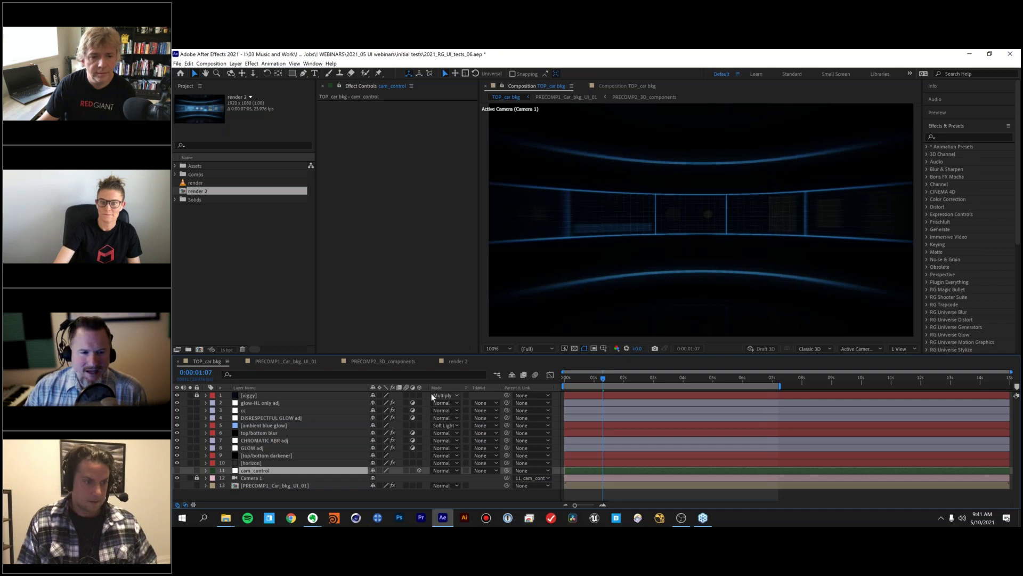
Return to PRECOMP1_Car_bkg_UI_01 and turn off solo for all four Array Gun layers.
{"action": "left_click", "coordinate": [285, 363]}
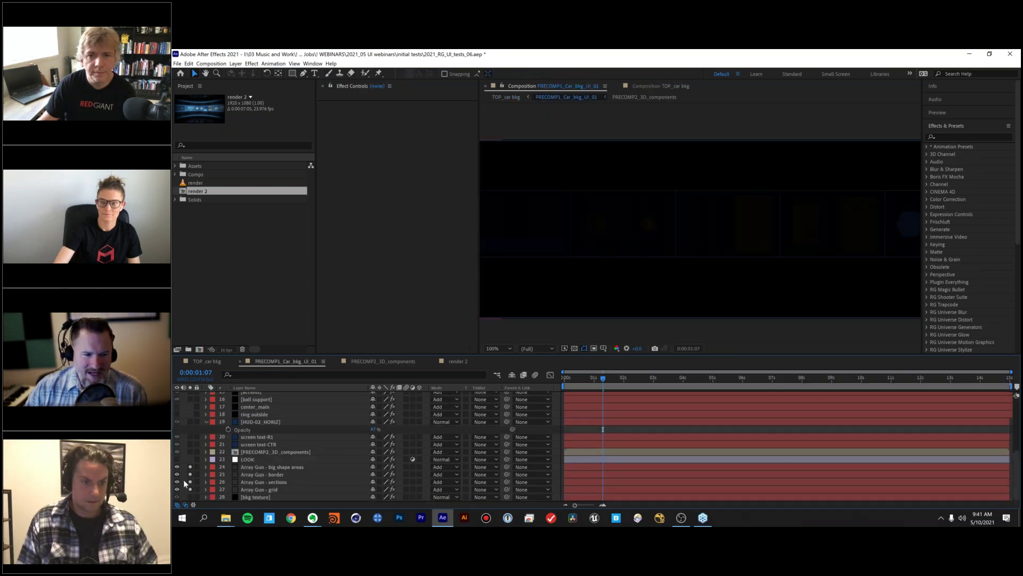
{"action": "left_click_drag", "start_coordinate": [190, 487], "coordinate": [189, 466]}
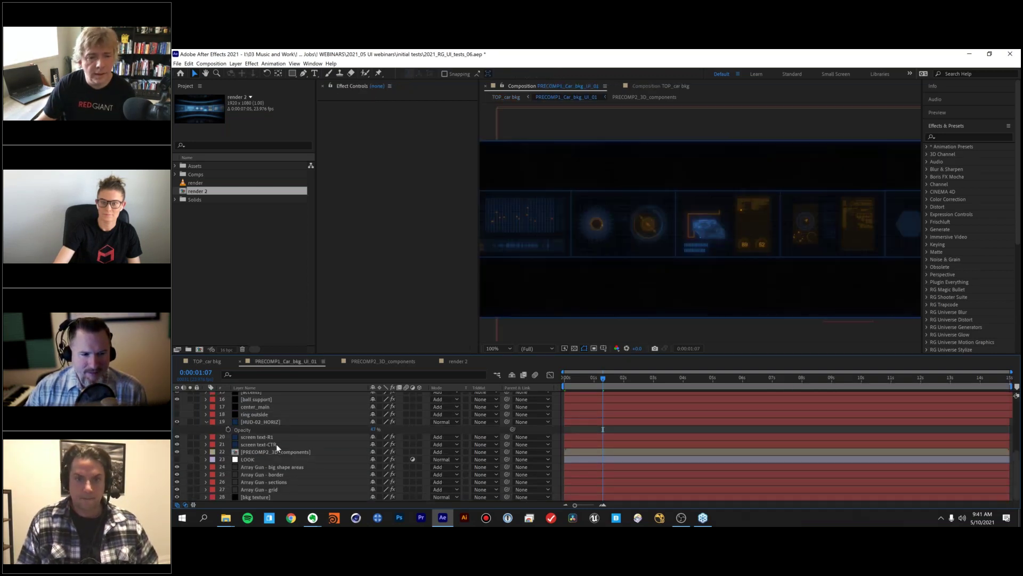
Show the color controls of the CONTROLLERS layer and locate the Color Control effect among the Expression Controls.
{"action": "scroll", "coordinate": [299, 426], "scroll_direction": "up", "scroll_amount": 3}
{"action": "scroll", "coordinate": [299, 425], "scroll_direction": "up", "scroll_amount": 2}
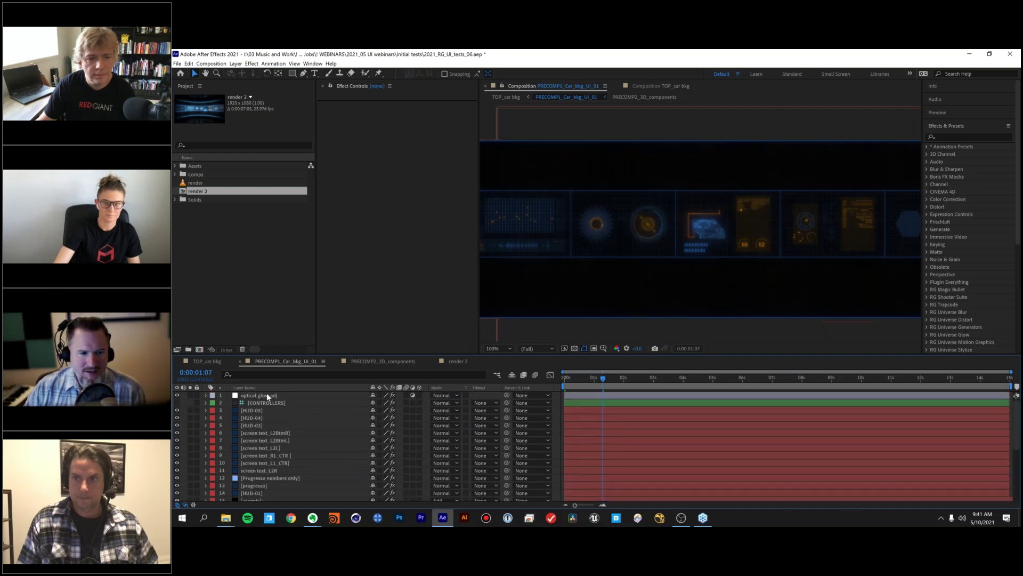
{"action": "left_click", "coordinate": [276, 403]}
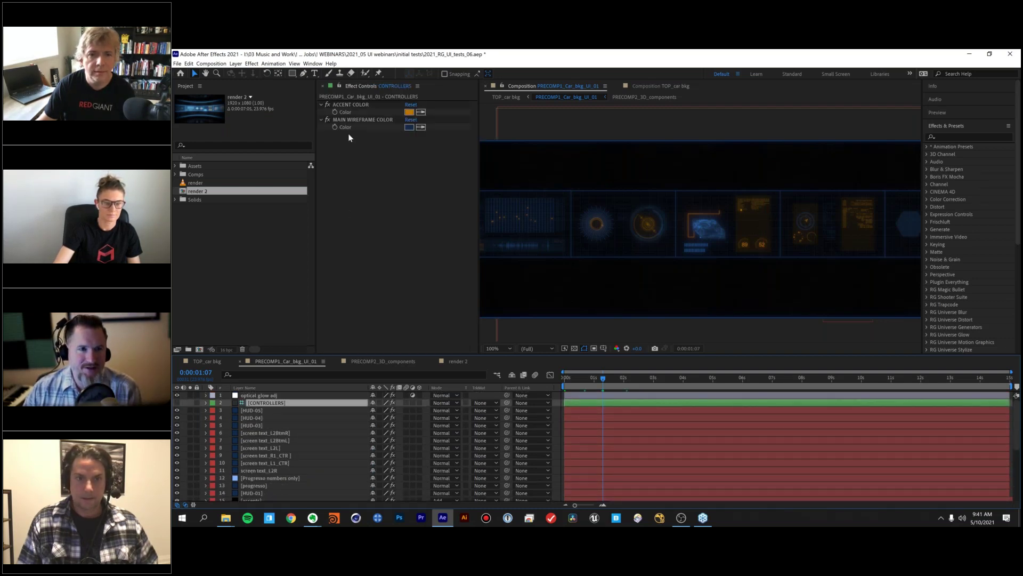
{"action": "left_click", "coordinate": [356, 104]}
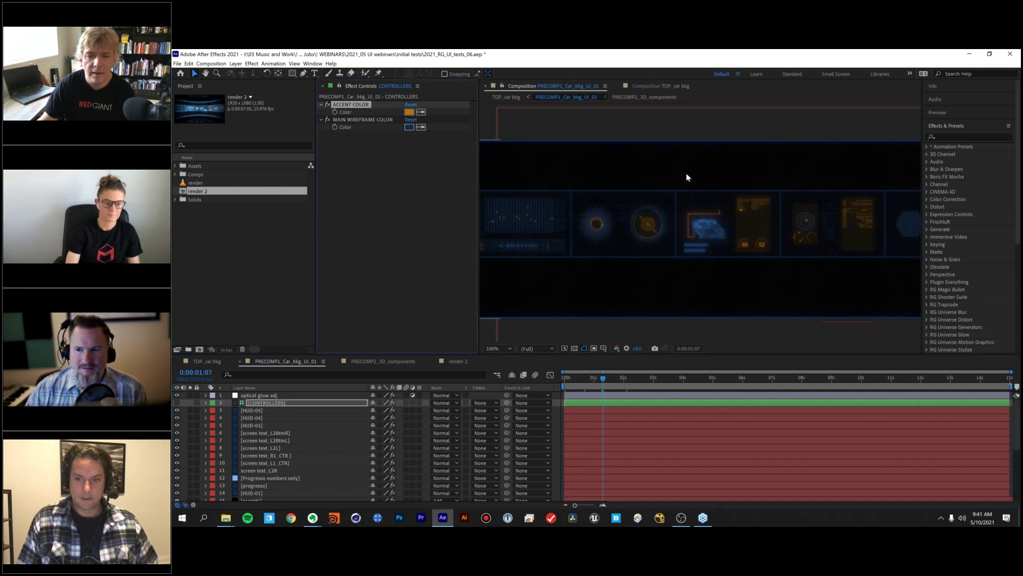
{"action": "left_click", "coordinate": [927, 214]}
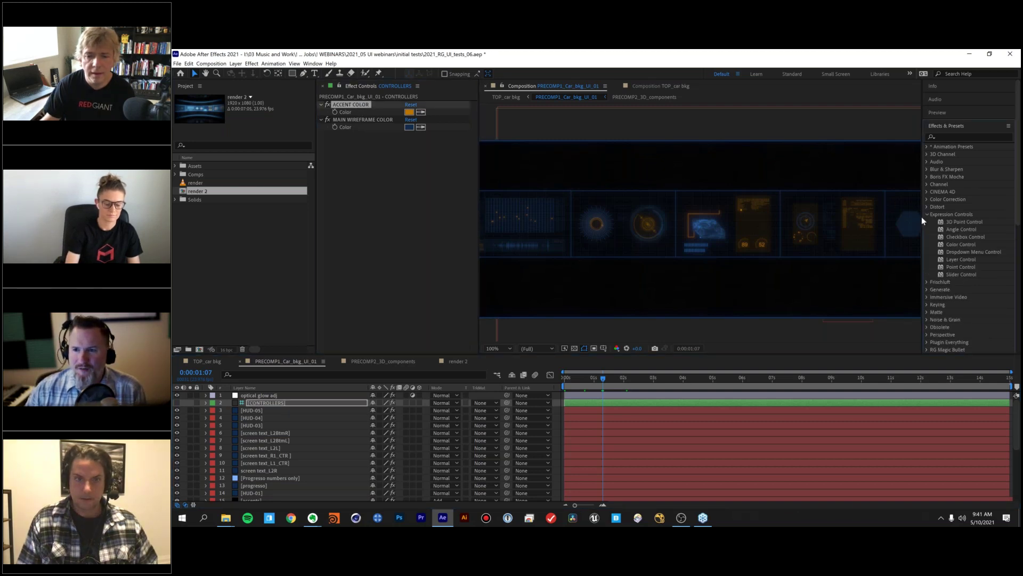
{"action": "left_click", "coordinate": [973, 243]}
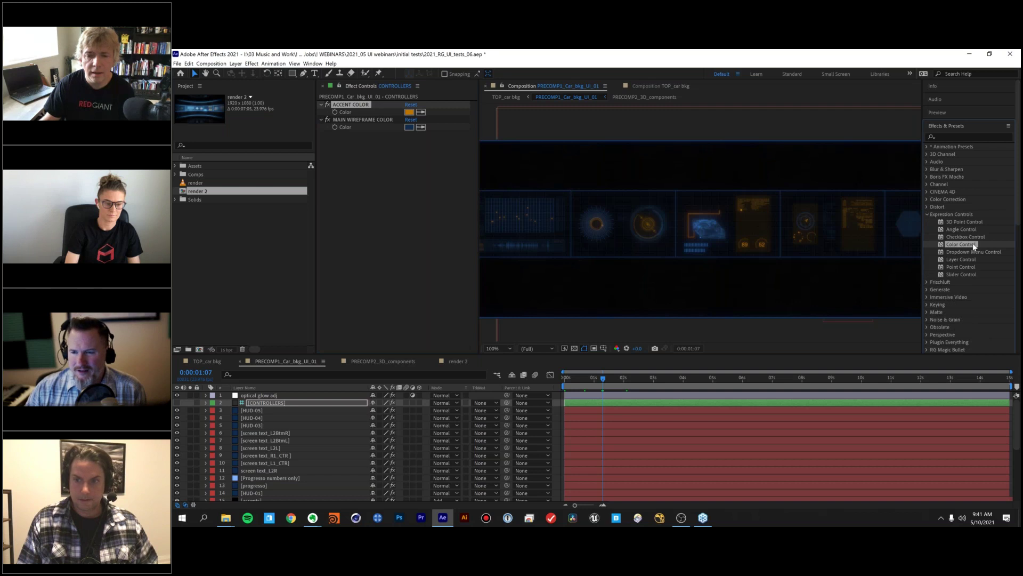
{"action": "left_click", "coordinate": [927, 215]}
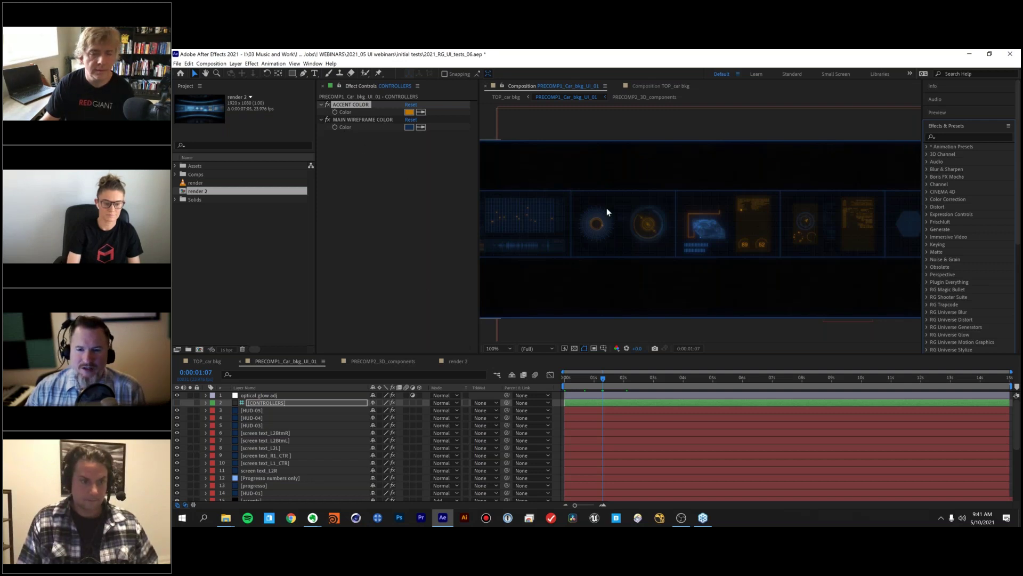
Preview the ACCENT COLOR in dark red 900C0C on the HUD gauges and text, and cancel the color change.
{"action": "scroll", "coordinate": [606, 208], "scroll_direction": "up", "scroll_amount": 1}
{"action": "left_click_drag", "start_coordinate": [587, 211], "coordinate": [654, 223]}
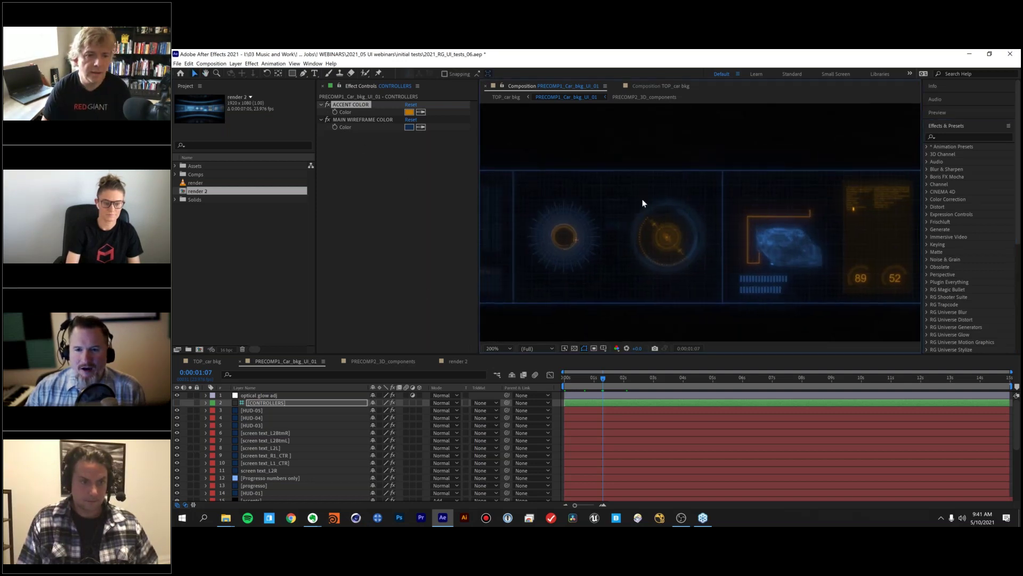
{"action": "left_click", "coordinate": [409, 114]}
{"action": "left_click_drag", "start_coordinate": [533, 258], "coordinate": [331, 134]}
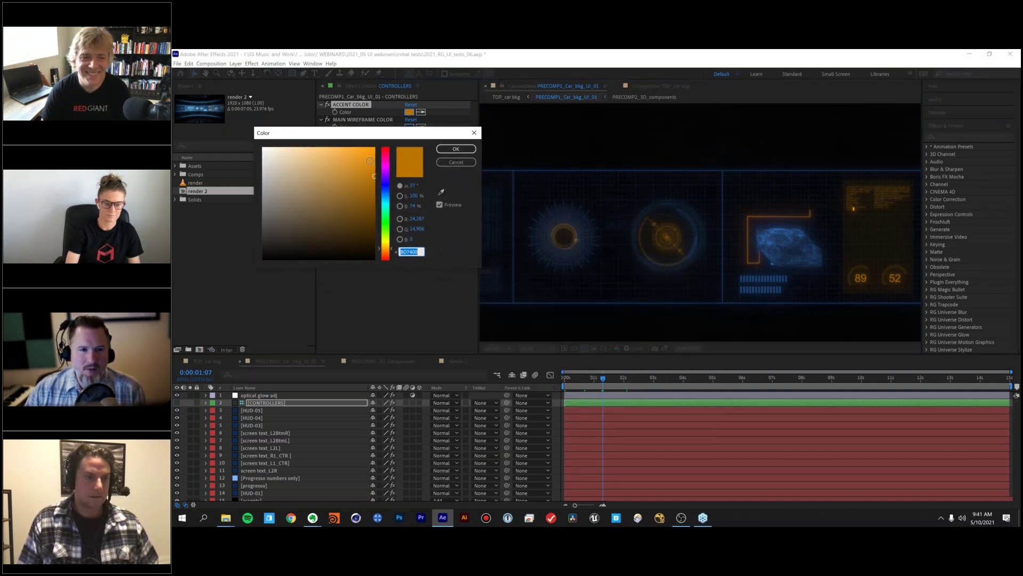
{"action": "left_click_drag", "start_coordinate": [384, 163], "coordinate": [384, 146]}
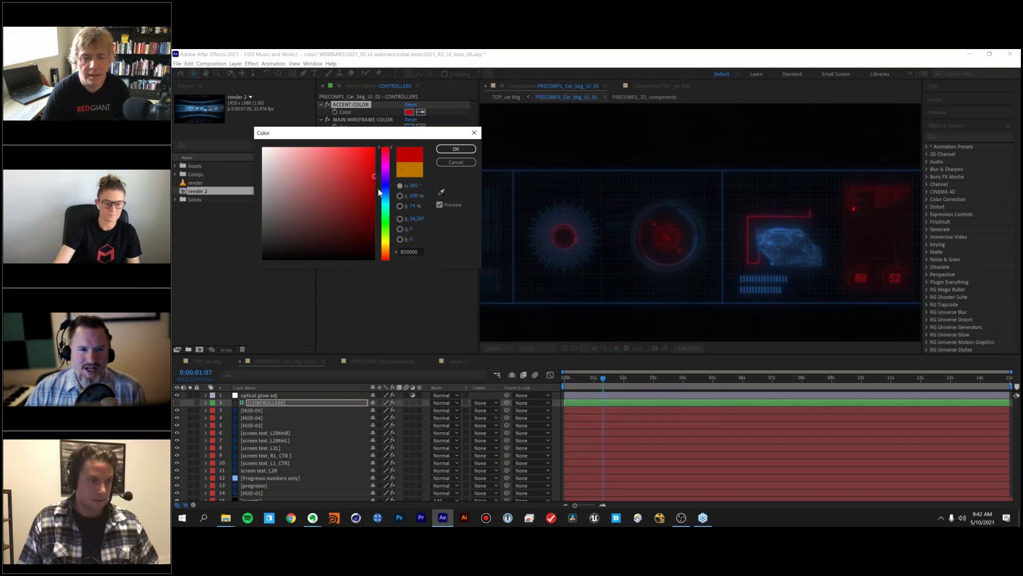
{"action": "left_click_drag", "start_coordinate": [368, 184], "coordinate": [366, 195]}
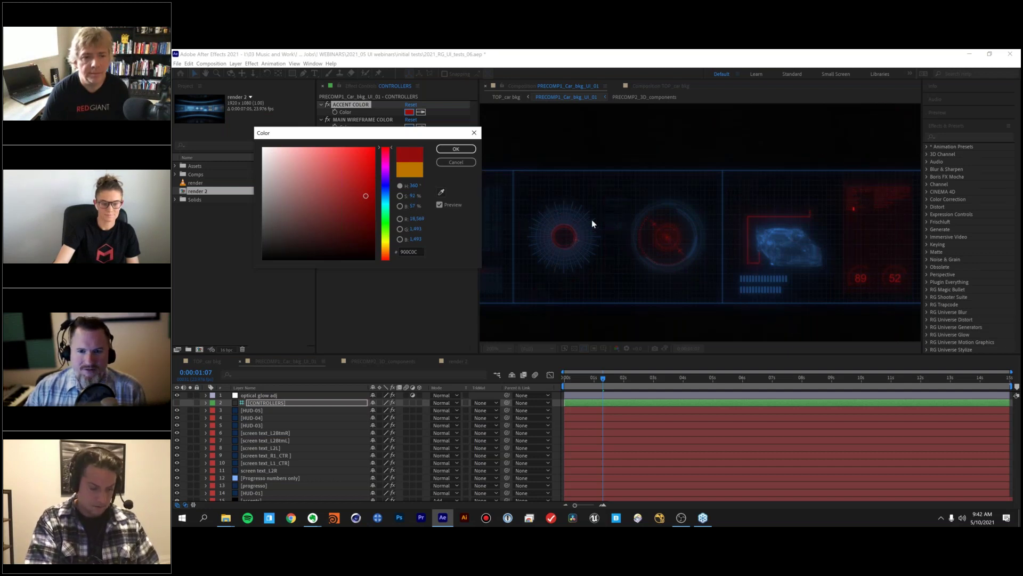
{"action": "left_click", "coordinate": [452, 162]}
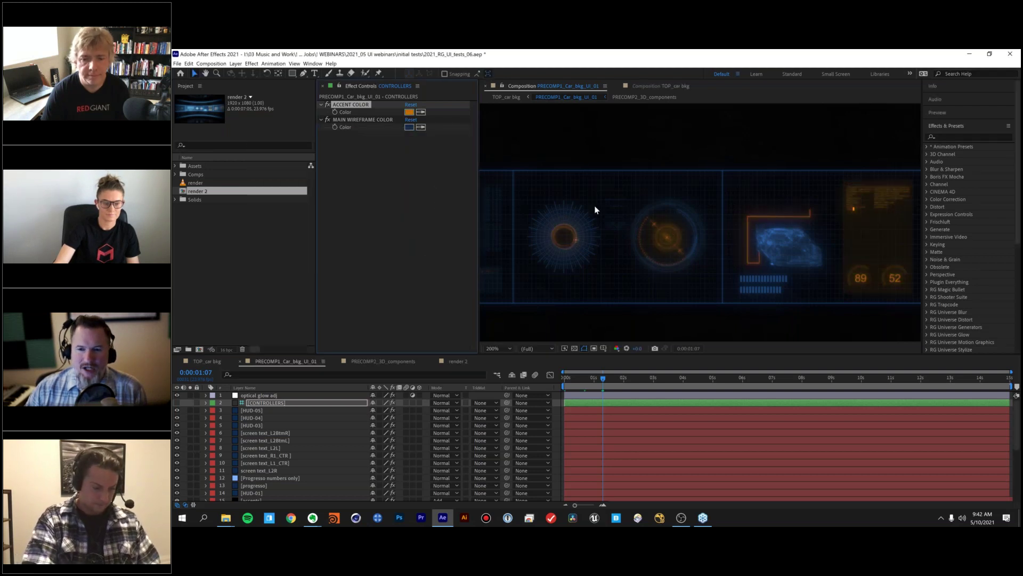
Preview the MAIN WIREFRAME COLOR in a paler grayish blue, and cancel the color change.
{"action": "left_click", "coordinate": [408, 128]}
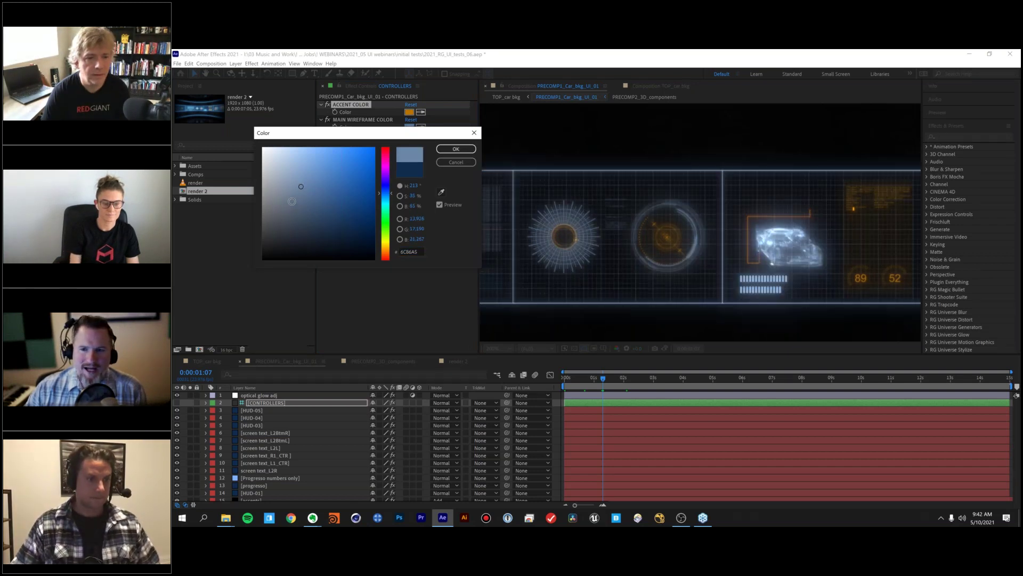
{"action": "left_click", "coordinate": [458, 162]}
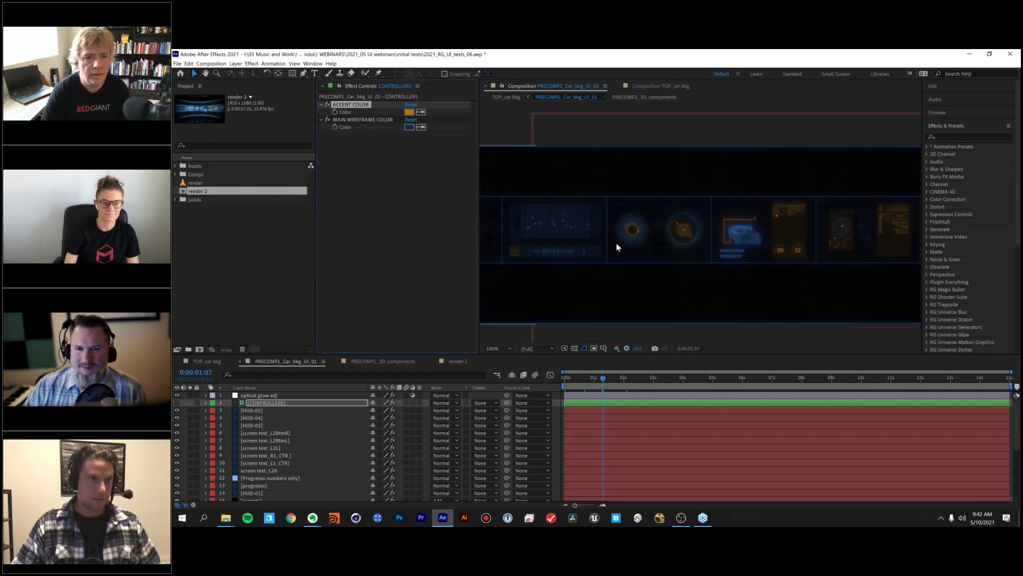
{"action": "left_click_drag", "start_coordinate": [615, 243], "coordinate": [632, 247]}
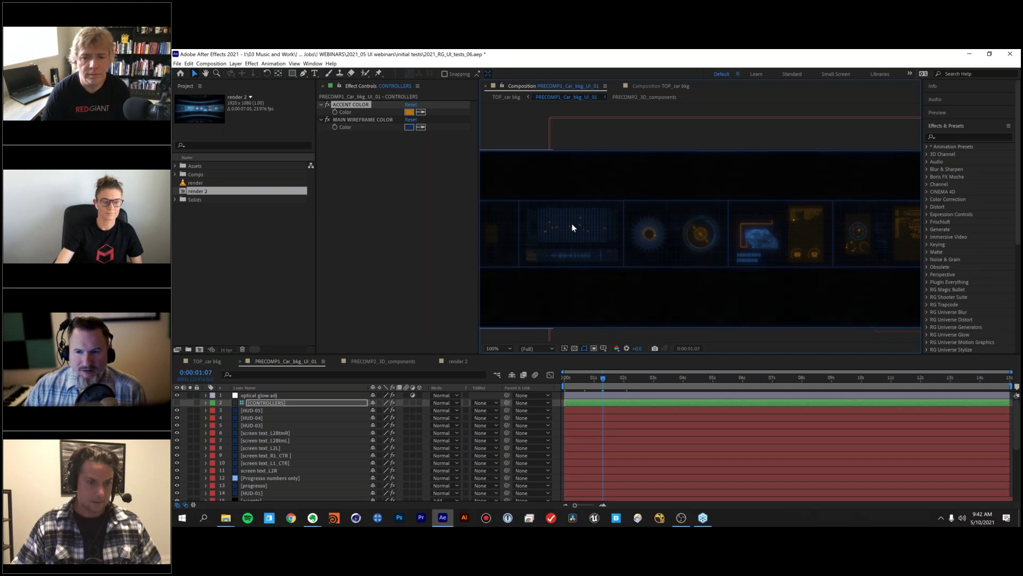
{"action": "left_click", "coordinate": [705, 518]}
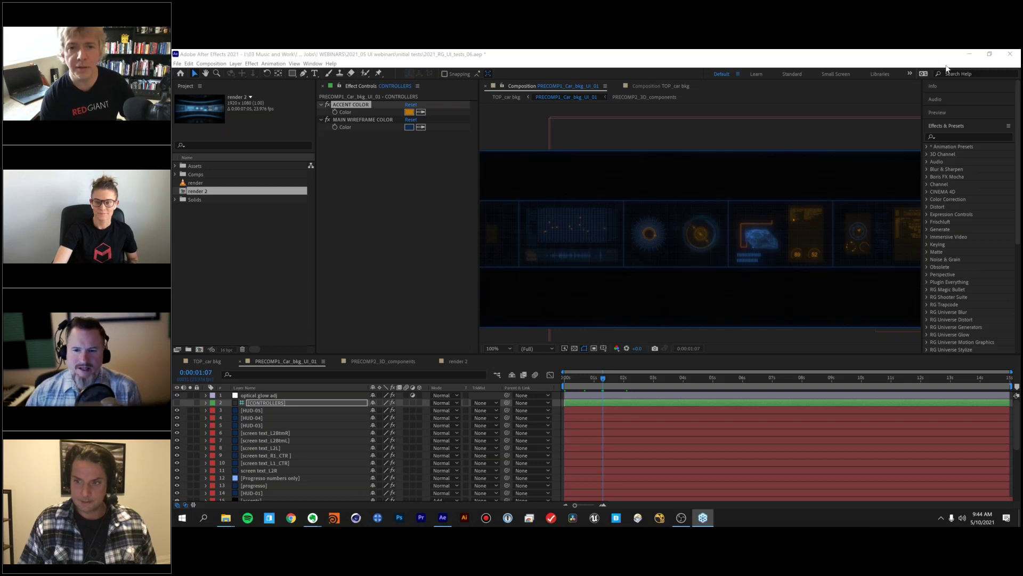
{"action": "left_click", "coordinate": [771, 401]}
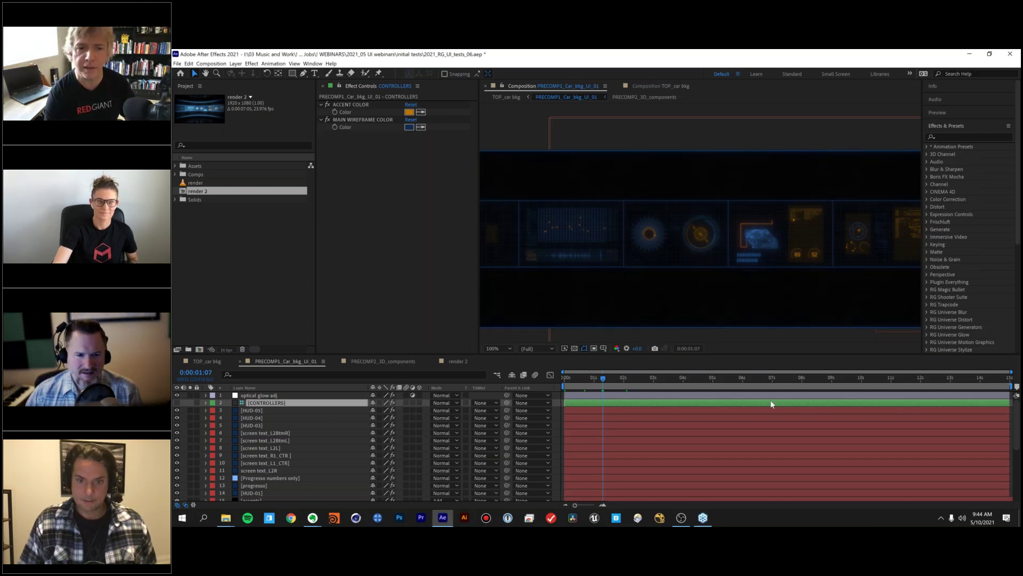
Examine the Screen Text effect settings of several screen text layers and inspect screen text_L1_CTR beside the marker grid at 400%.
{"action": "left_click", "coordinate": [276, 433]}
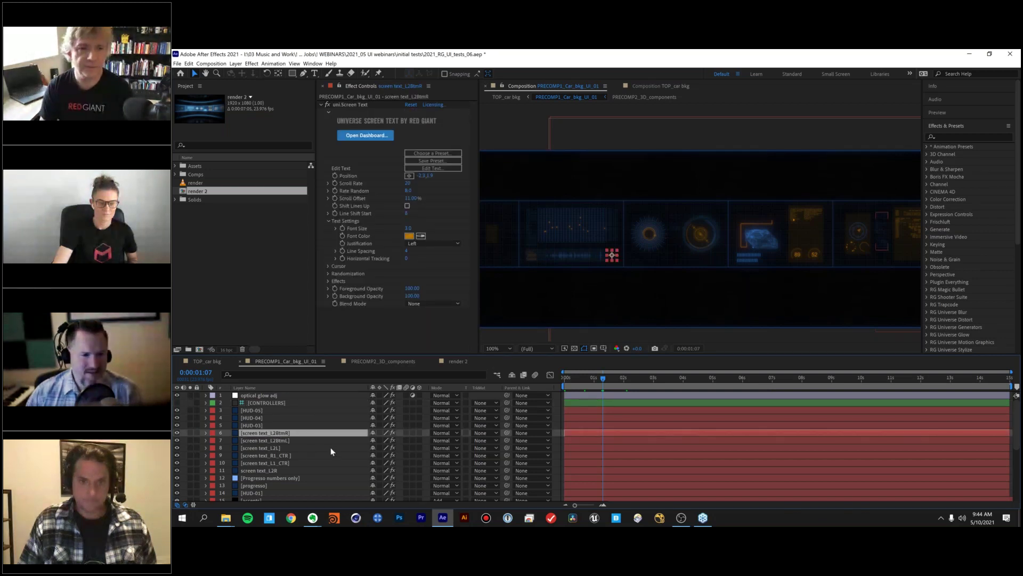
{"action": "left_click_drag", "start_coordinate": [663, 288], "coordinate": [549, 293]}
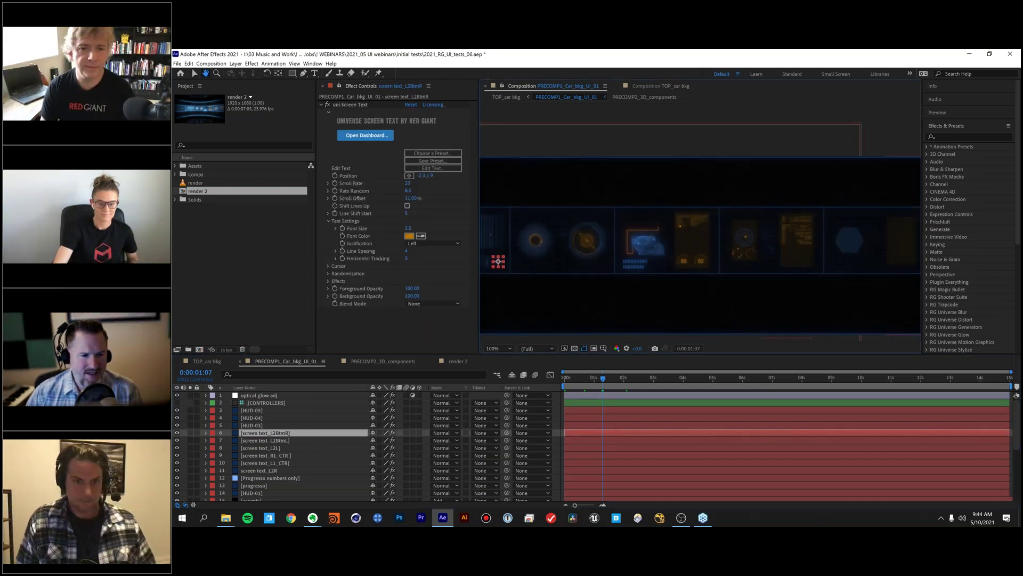
{"action": "left_click", "coordinate": [290, 462]}
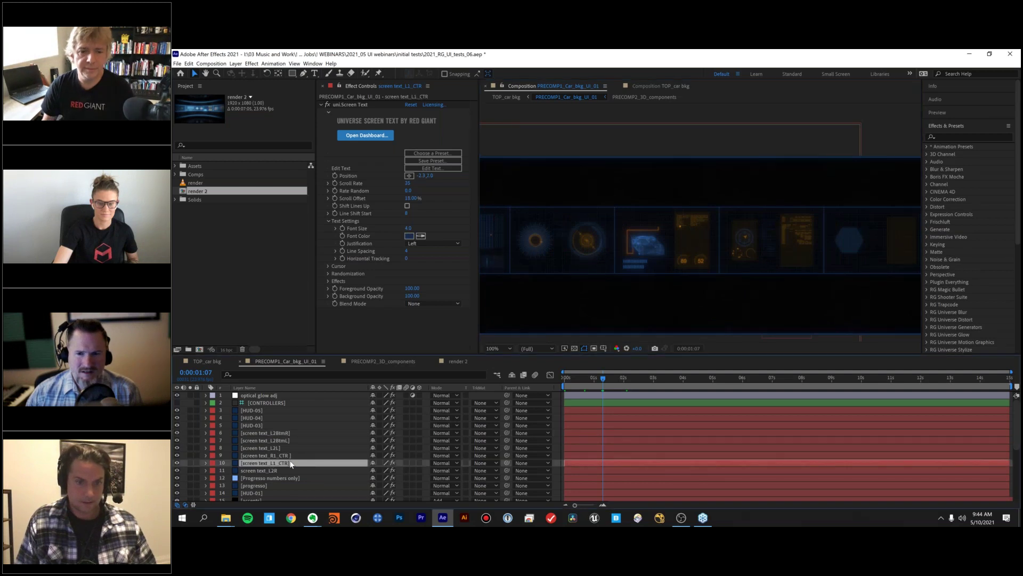
{"action": "left_click", "coordinate": [297, 470]}
{"action": "left_click", "coordinate": [296, 462]}
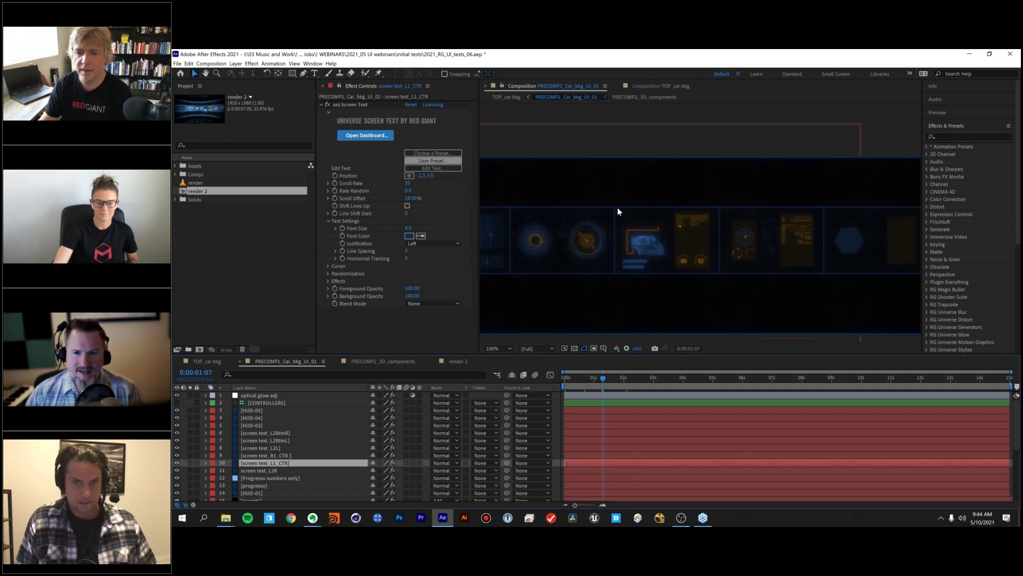
{"action": "left_click_drag", "start_coordinate": [743, 241], "coordinate": [800, 238]}
{"action": "scroll", "coordinate": [543, 230], "scroll_direction": "up", "scroll_amount": 2}
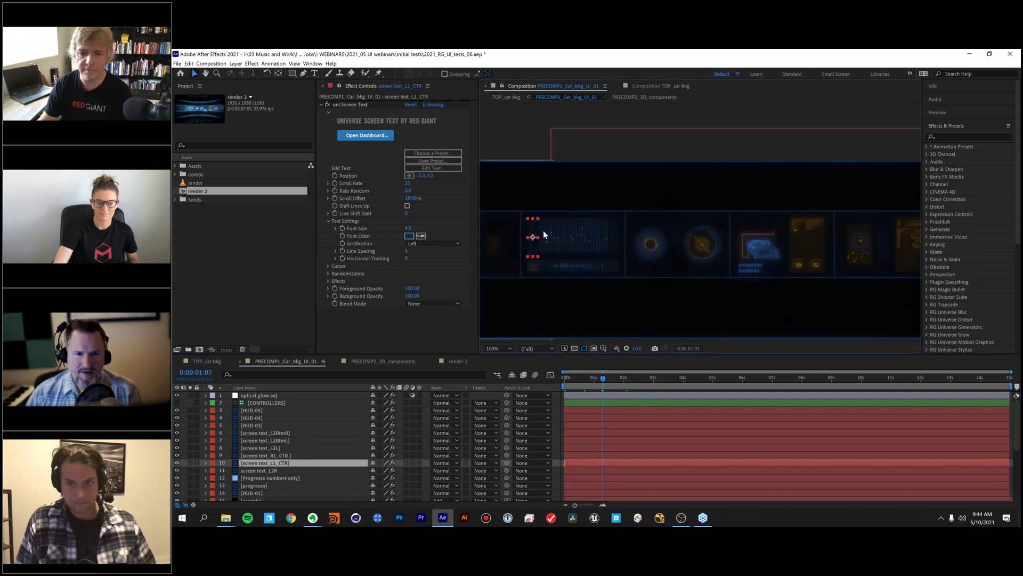
{"action": "left_click_drag", "start_coordinate": [553, 240], "coordinate": [710, 235]}
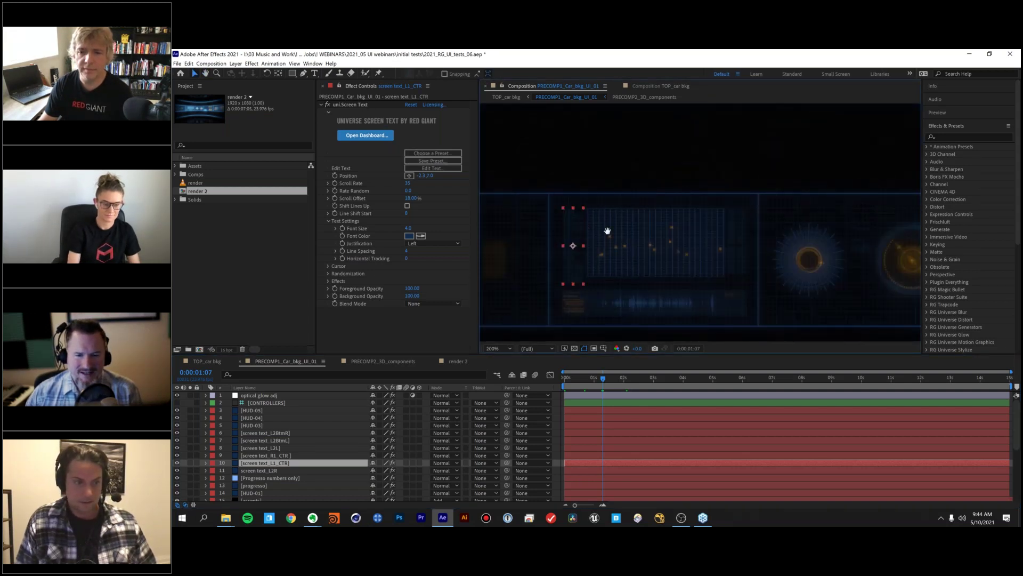
{"action": "scroll", "coordinate": [601, 235], "scroll_direction": "up", "scroll_amount": 1}
{"action": "scroll", "coordinate": [662, 221], "scroll_direction": "up", "scroll_amount": 1}
Browse the Text Samples presets of the Screen Text effect on screen text_L1_CTR, and close the dashboard without applying one.
{"action": "left_click", "coordinate": [347, 104]}
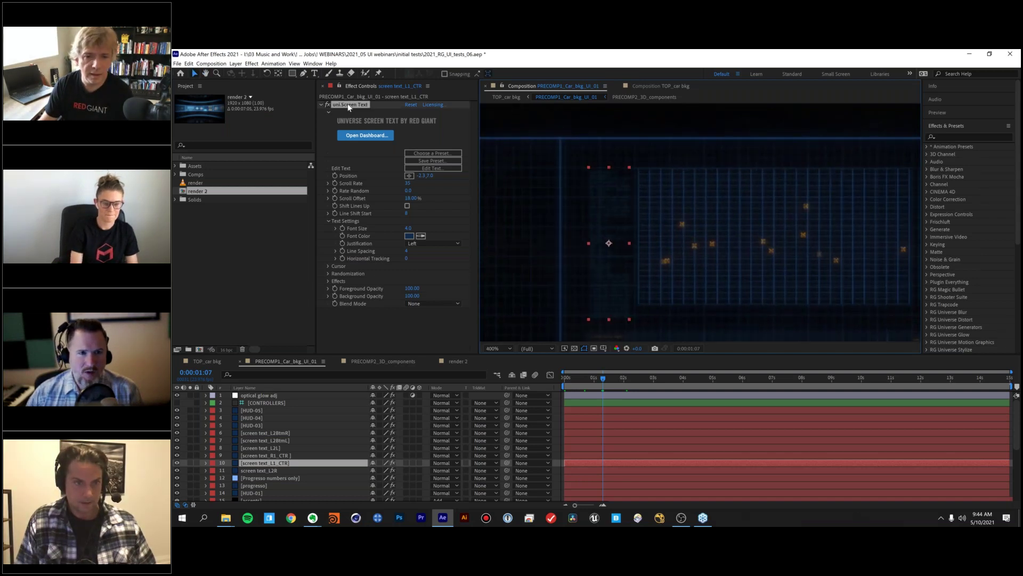
{"action": "left_click", "coordinate": [433, 153]}
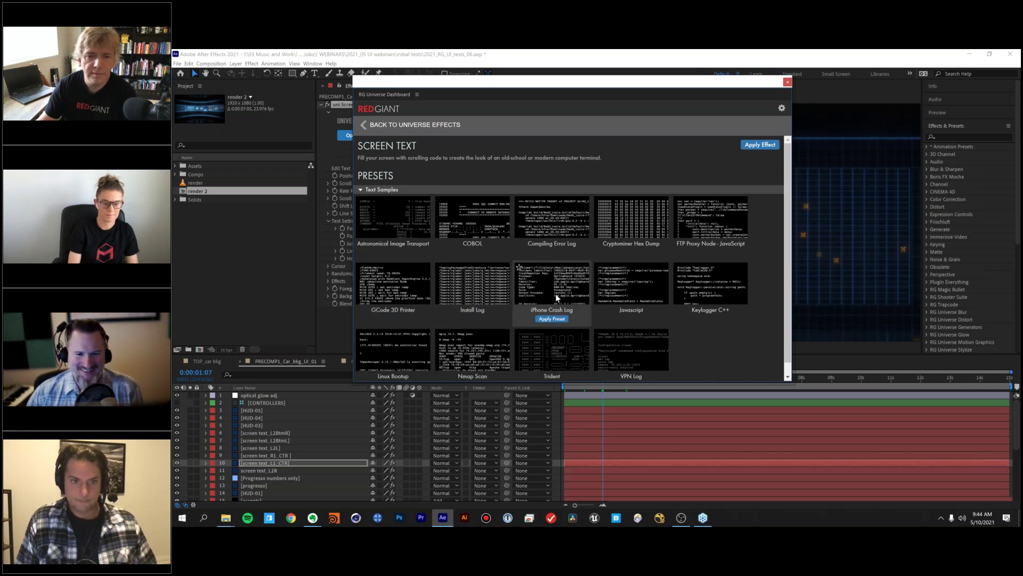
{"action": "scroll", "coordinate": [576, 291], "scroll_direction": "down", "scroll_amount": 1}
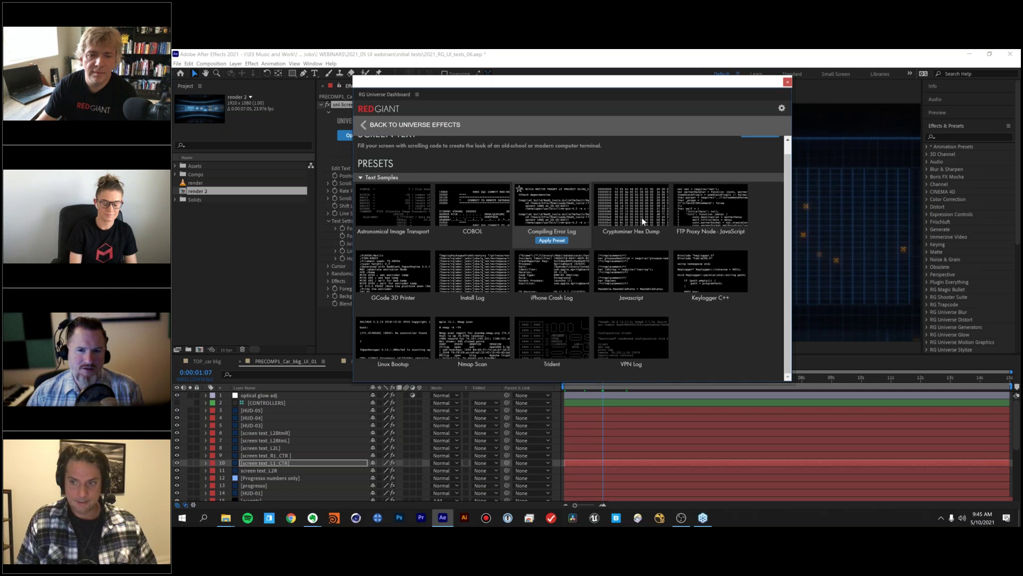
{"action": "left_click", "coordinate": [787, 82]}
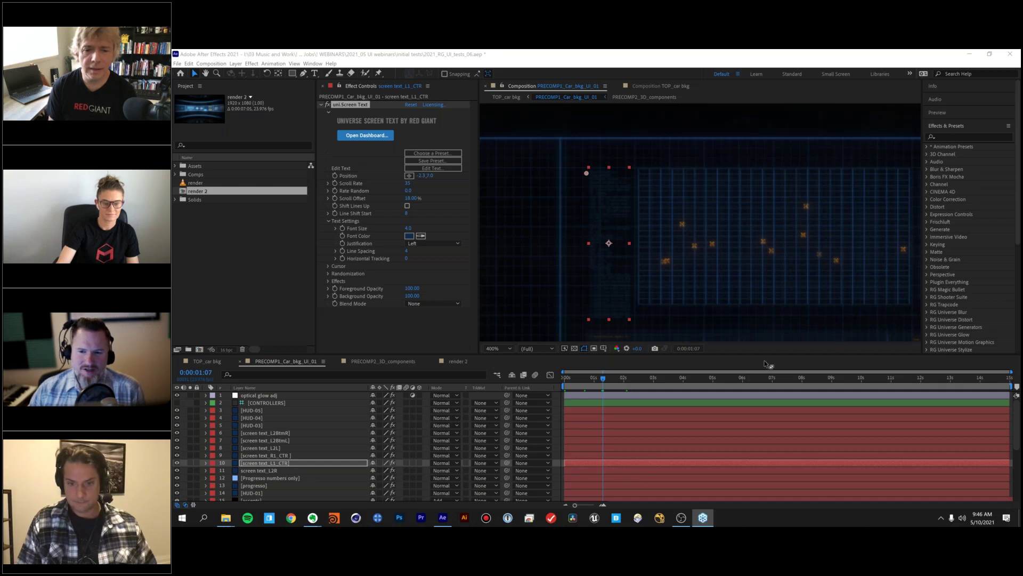
Reveal the expression that links the HUD-05 layer's Color E1 to the controller layer and examine it.
{"action": "left_click", "coordinate": [299, 403]}
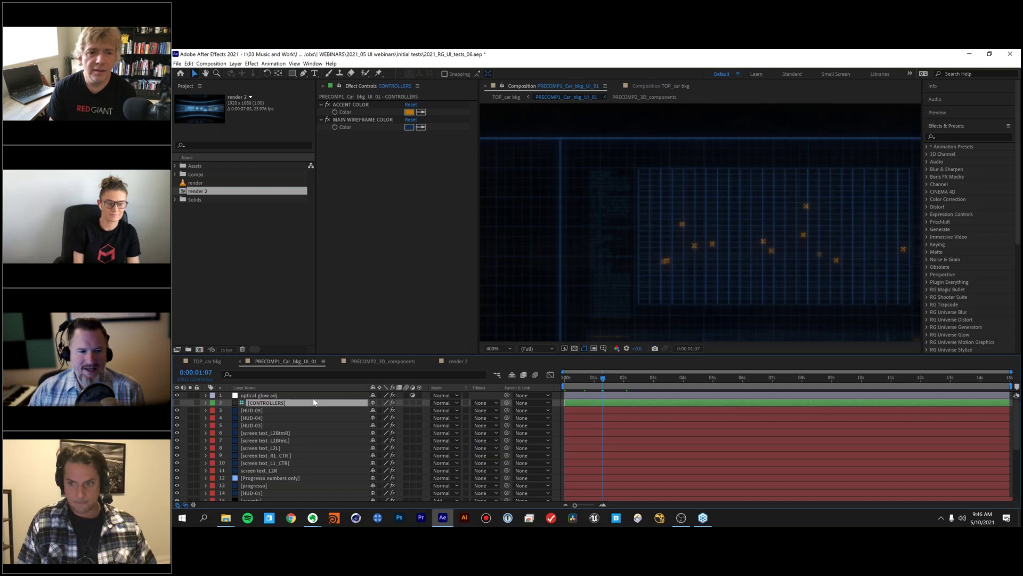
{"action": "left_click", "coordinate": [290, 411]}
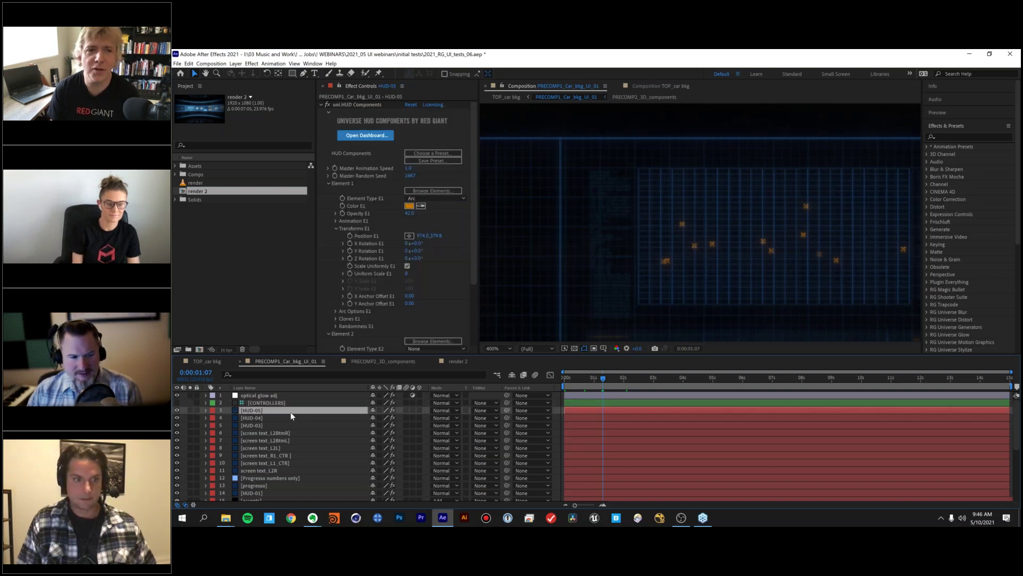
{"action": "key", "text": "e"}
{"action": "key", "text": "e"}
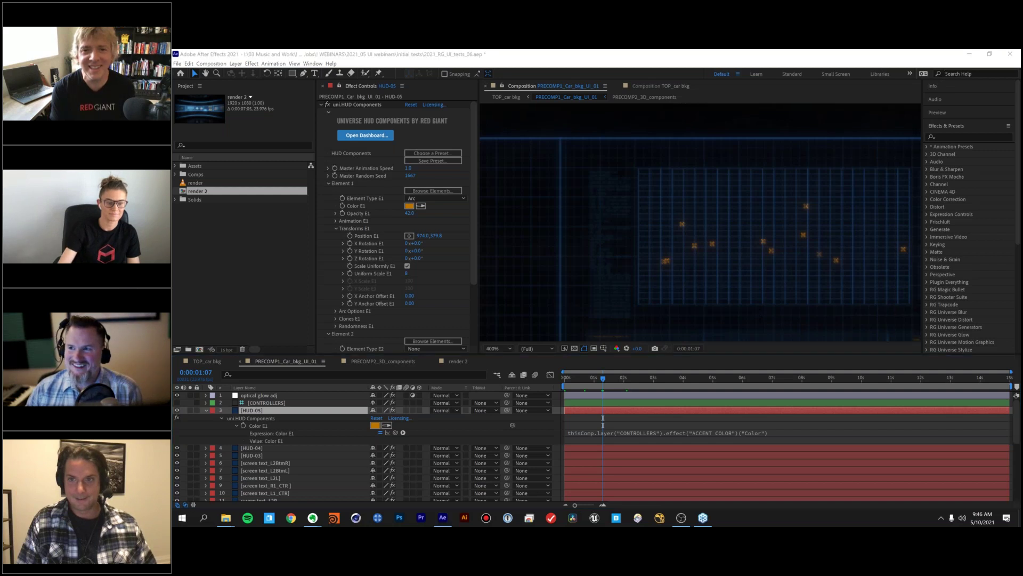
{"action": "left_click", "coordinate": [250, 416]}
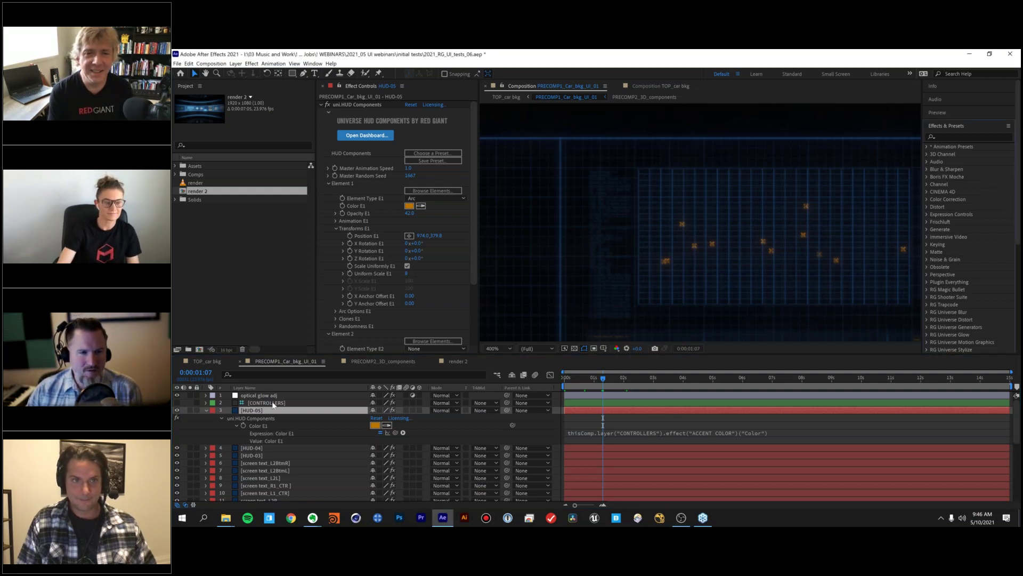
Add a Color Control expression effect to the CONTROLLERS layer below MAIN WIREFRAME COLOR.
{"action": "left_click", "coordinate": [273, 403]}
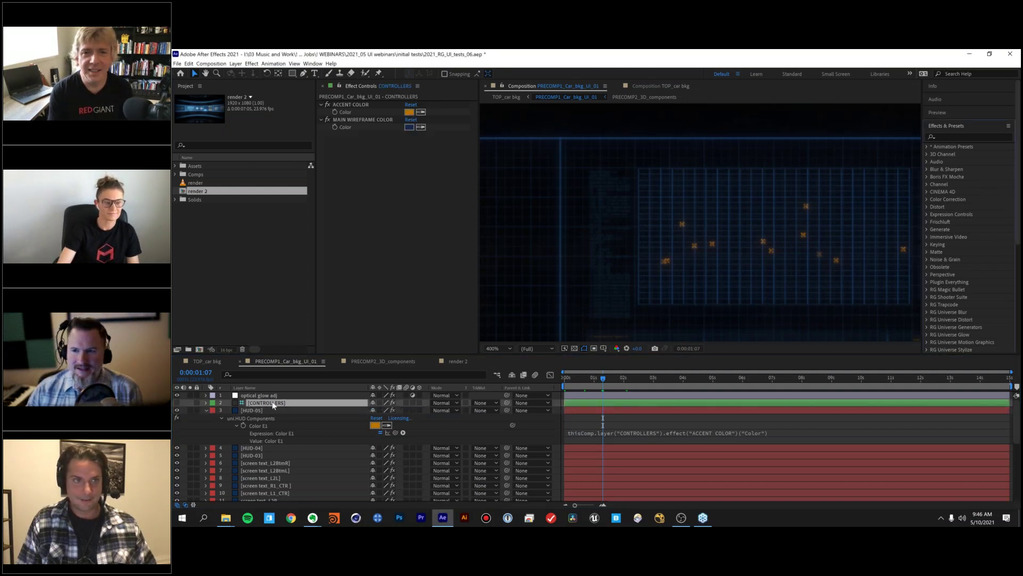
{"action": "left_click", "coordinate": [928, 214]}
{"action": "left_click", "coordinate": [954, 244]}
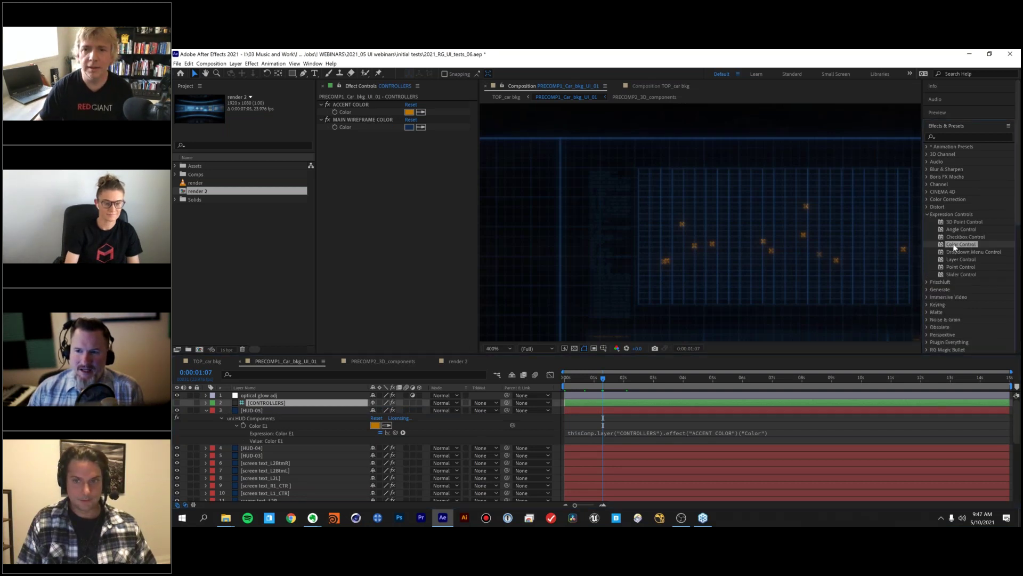
{"action": "left_click_drag", "start_coordinate": [963, 244], "coordinate": [384, 149]}
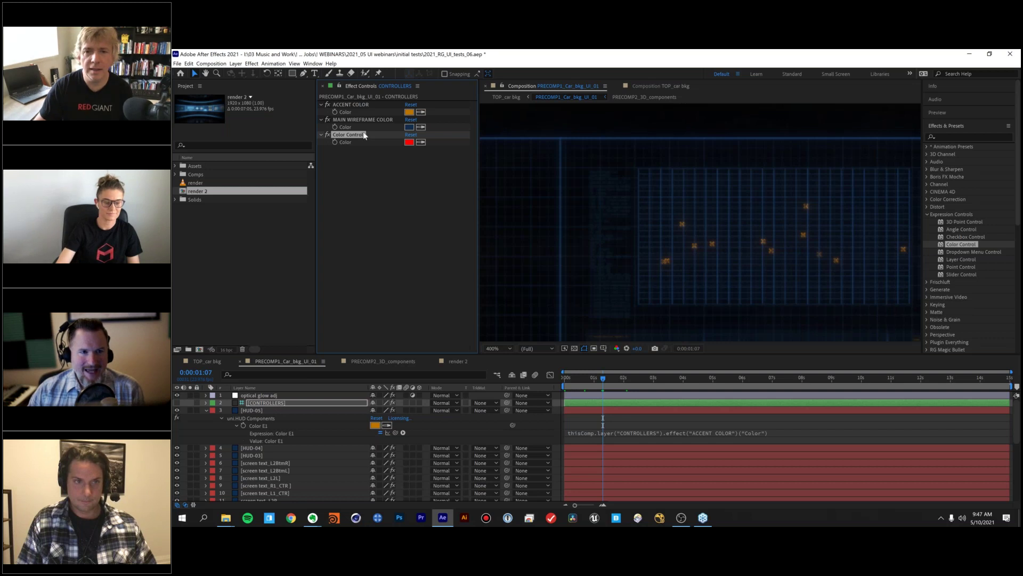
Enlarge the timeline, expand the CONTROLLERS effects and link HUD-05's Color E1 to the Color property of the new Color Control.
{"action": "left_click", "coordinate": [263, 411]}
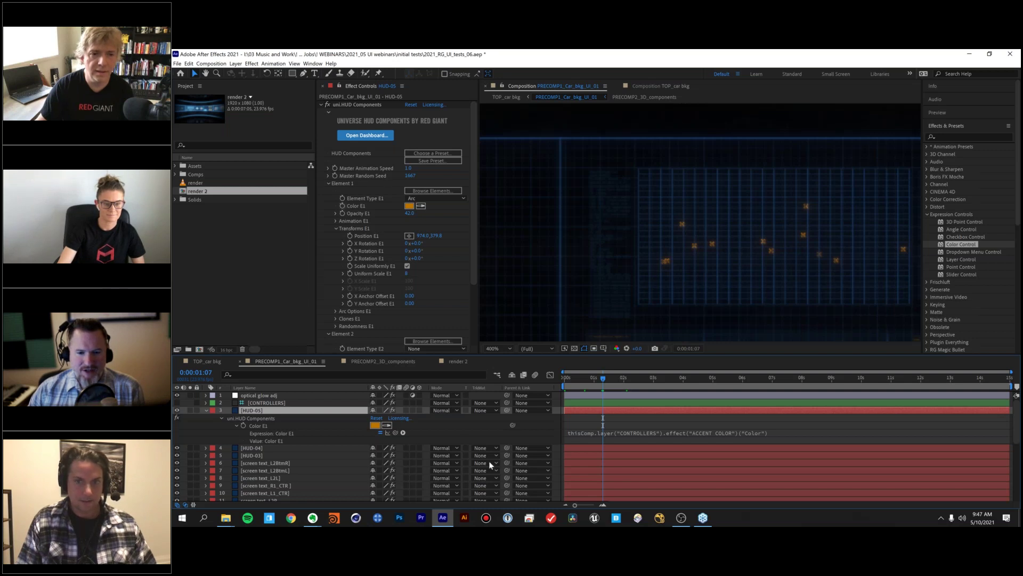
{"action": "left_click", "coordinate": [296, 402]}
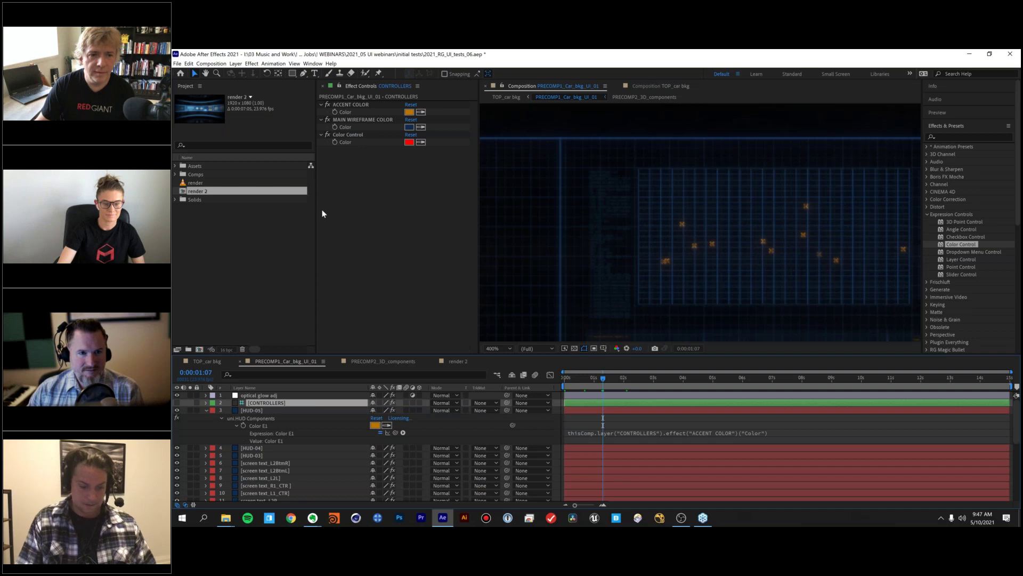
{"action": "left_click", "coordinate": [206, 402]}
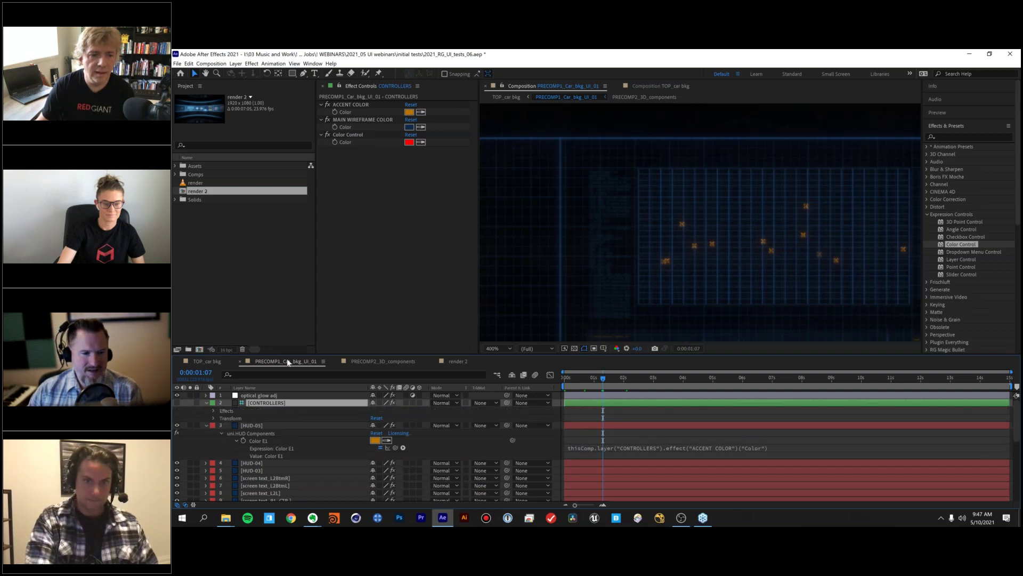
{"action": "left_click_drag", "start_coordinate": [290, 355], "coordinate": [290, 355]}
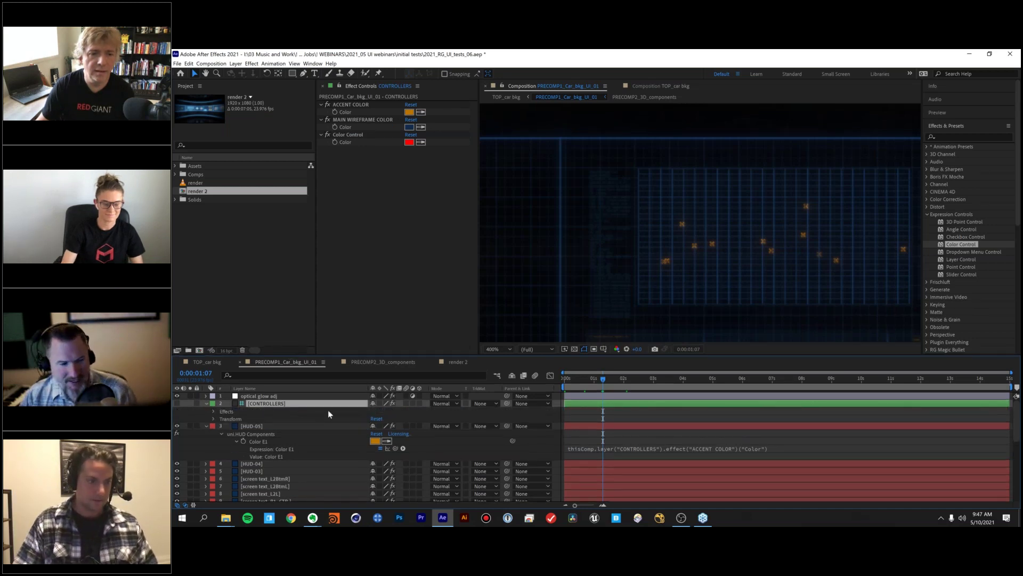
{"action": "key", "text": "grave"}
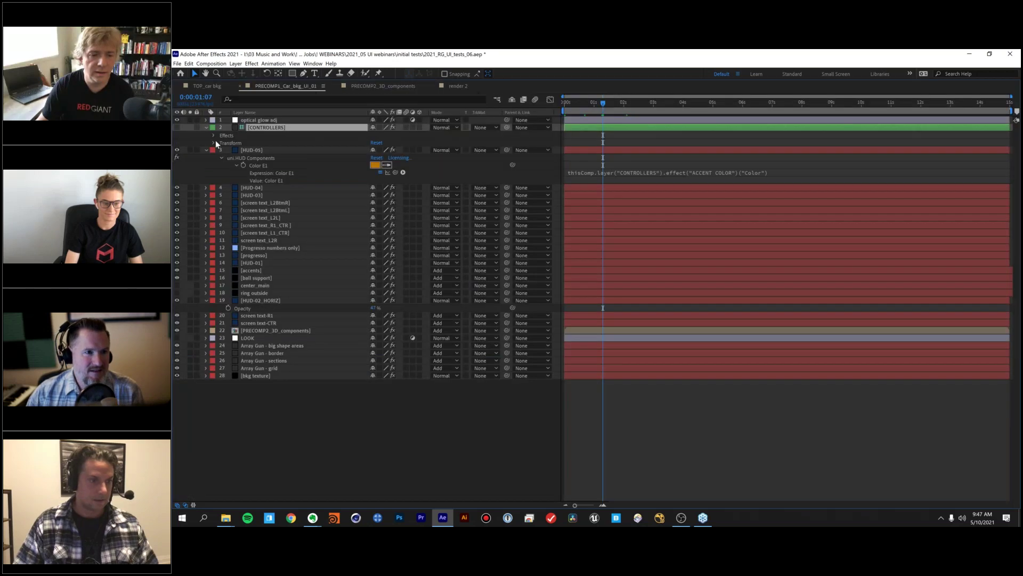
{"action": "left_click", "coordinate": [214, 135]}
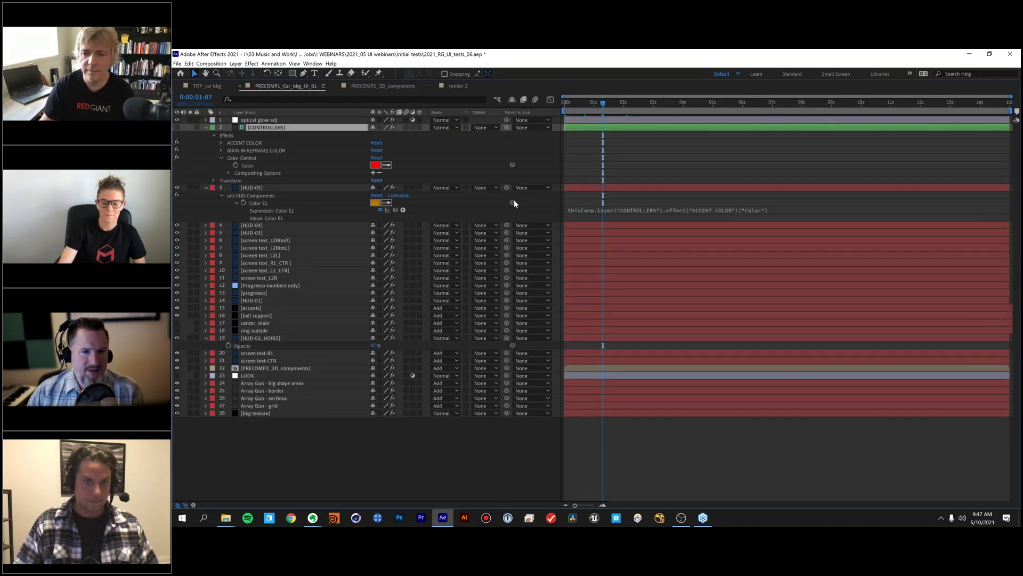
{"action": "left_click_drag", "start_coordinate": [512, 202], "coordinate": [257, 163]}
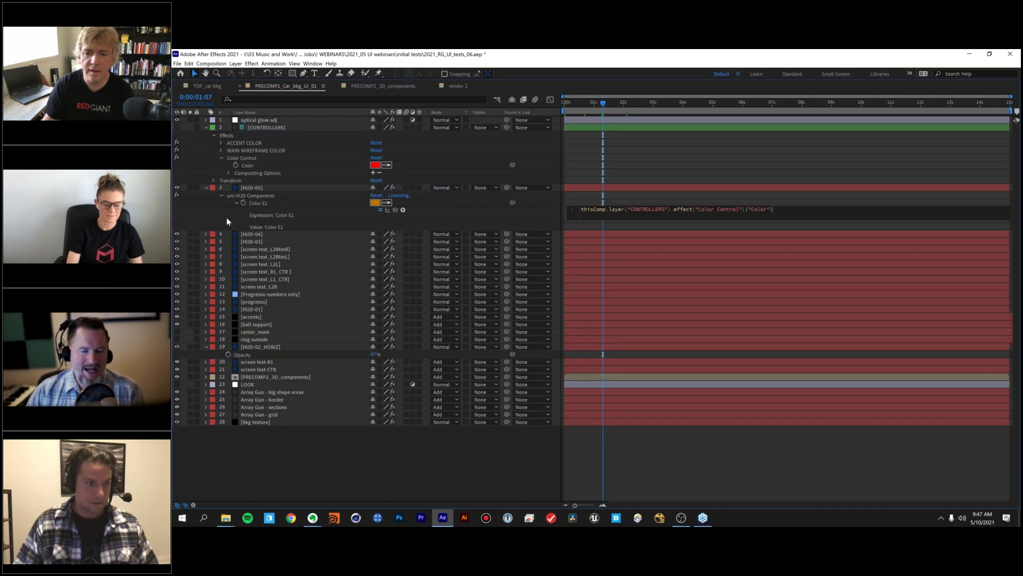
{"action": "left_click", "coordinate": [227, 218]}
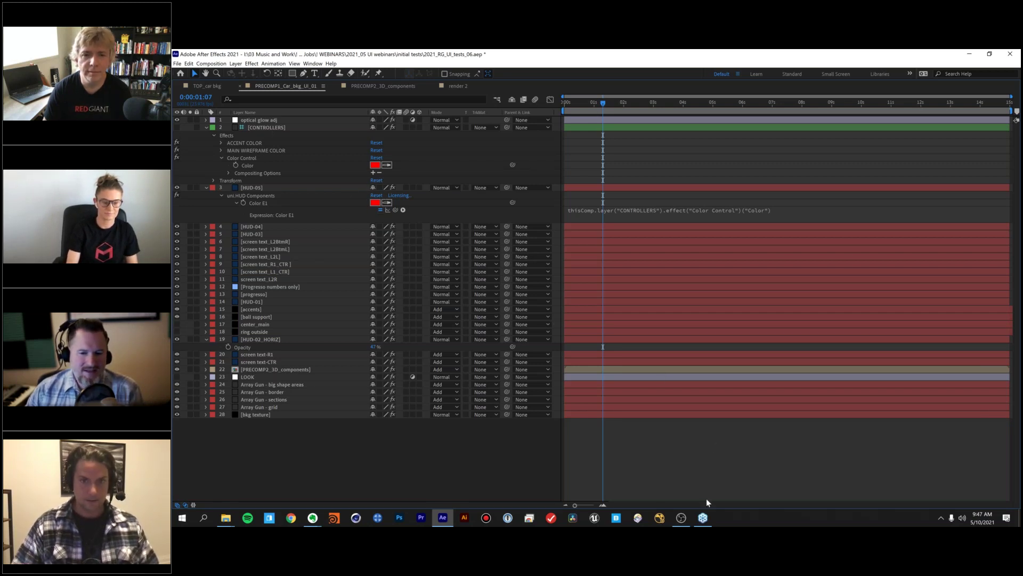
Restore the timeline to its normal size and show the render 2 composition.
{"action": "left_click", "coordinate": [703, 518]}
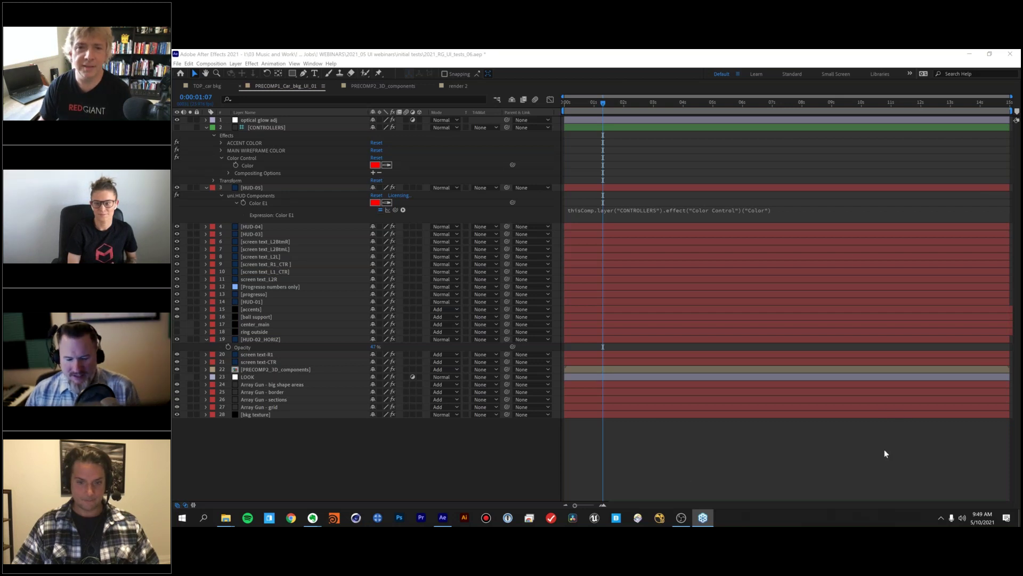
{"action": "key", "text": "grave"}
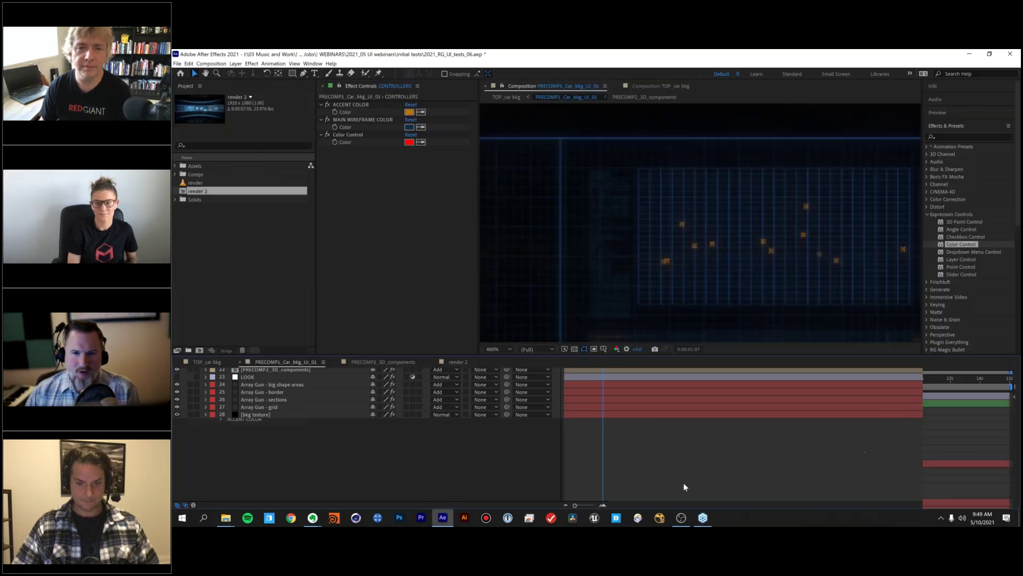
{"action": "scroll", "coordinate": [684, 486], "scroll_direction": "down", "scroll_amount": 2}
{"action": "left_click", "coordinate": [456, 361]}
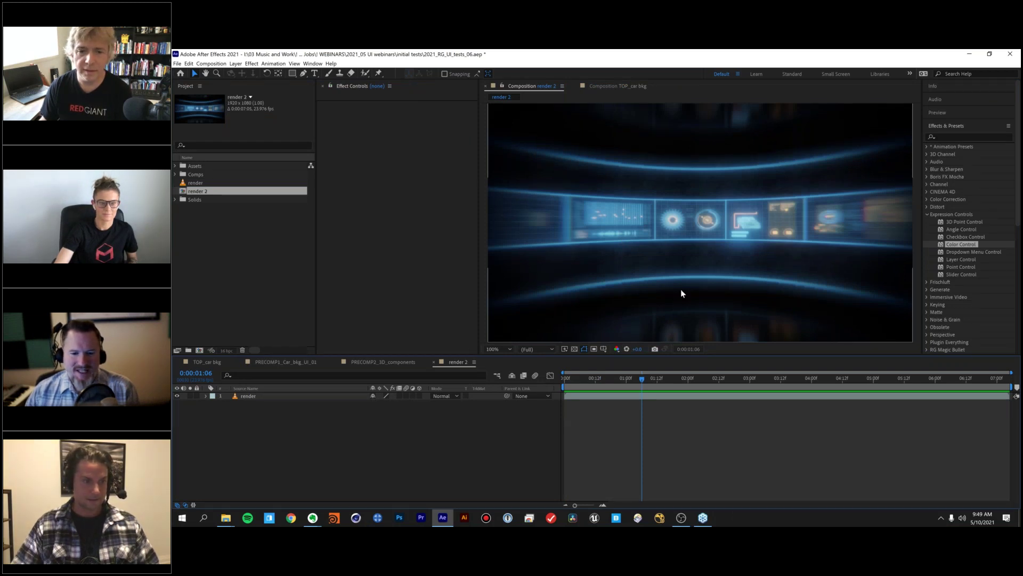
{"action": "left_click", "coordinate": [703, 520]}
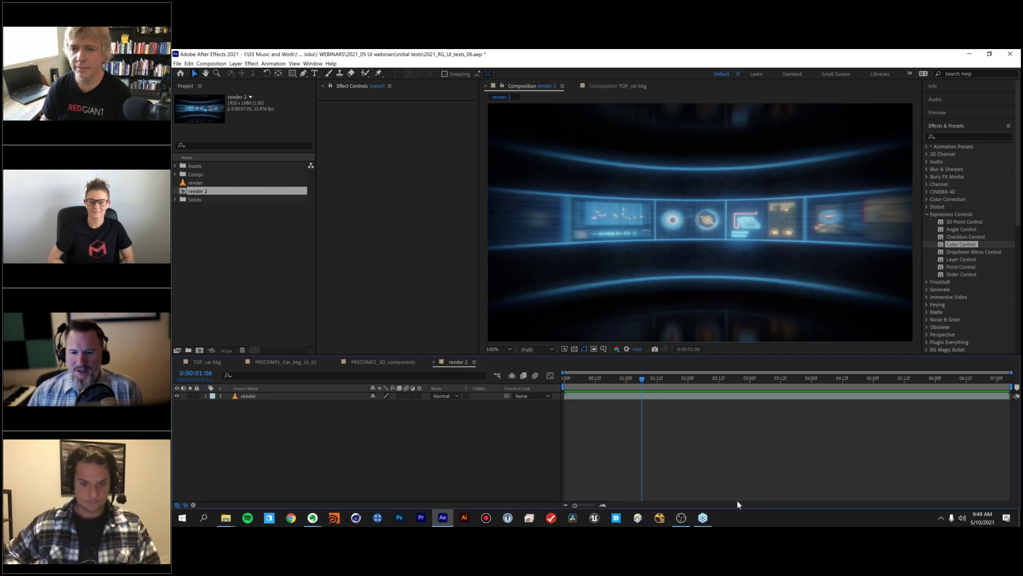
{"action": "mouse_move", "coordinate": [709, 518]}
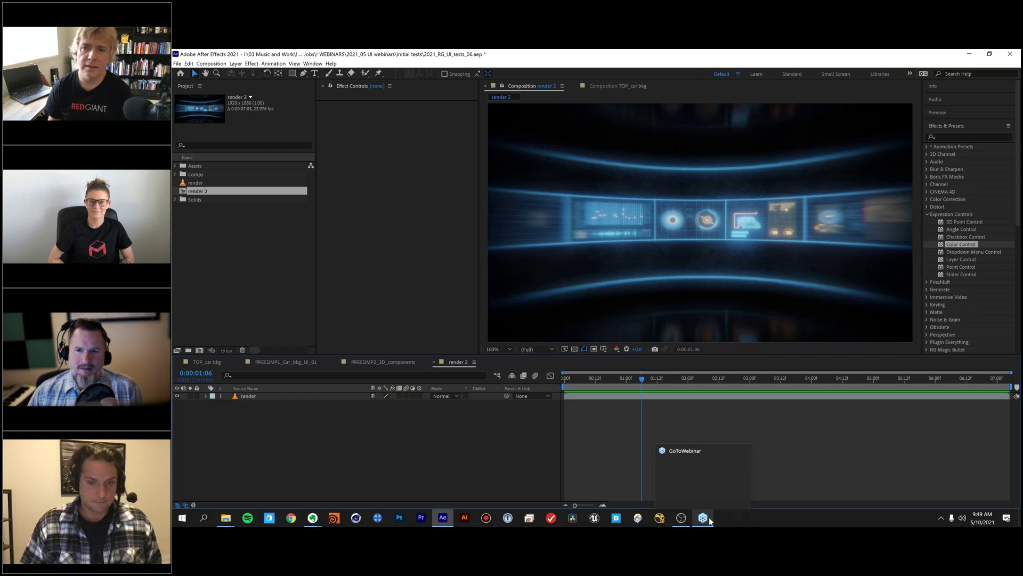
{"action": "left_click", "coordinate": [704, 517]}
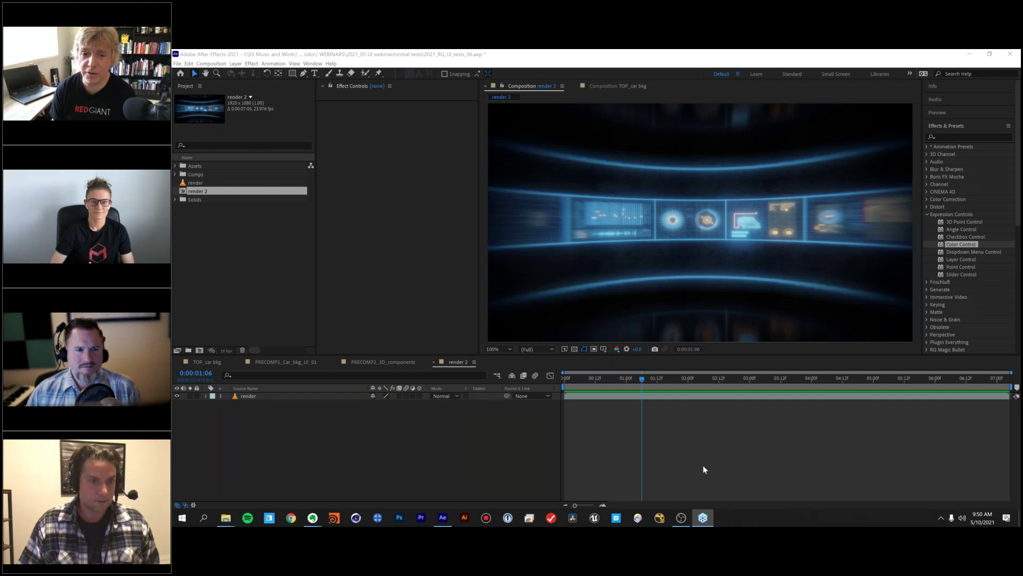
{"action": "left_click", "coordinate": [896, 439]}
{"action": "left_click_drag", "start_coordinate": [705, 379], "coordinate": [822, 391]}
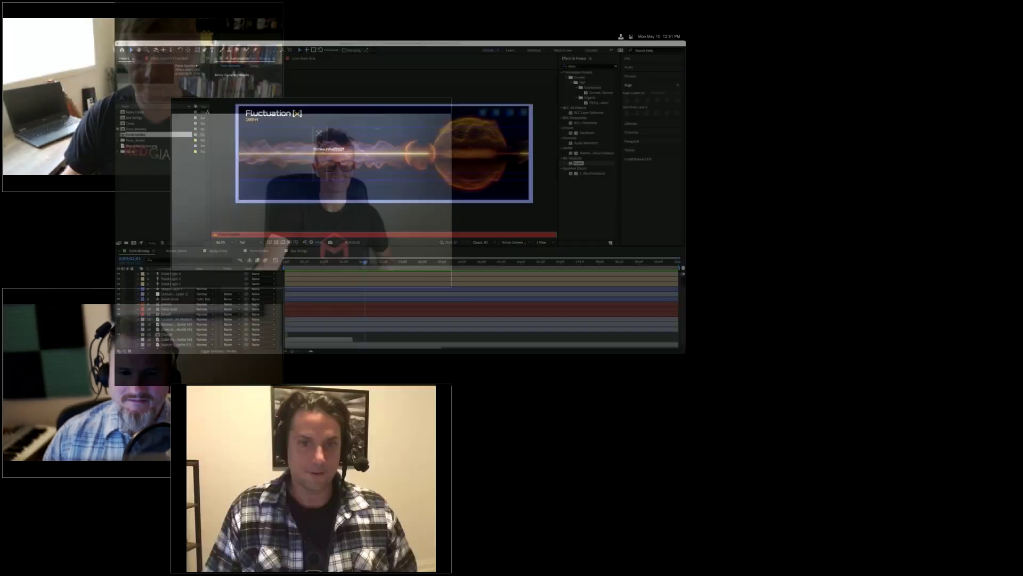
Switch to Safari and examine the Spatial Anomaly Matrix screen on the Ant-Man and the Wasp // Pym's Lab portfolio page.
{"action": "key", "text": "super+Tab"}
{"action": "key", "text": "super+Tab"}
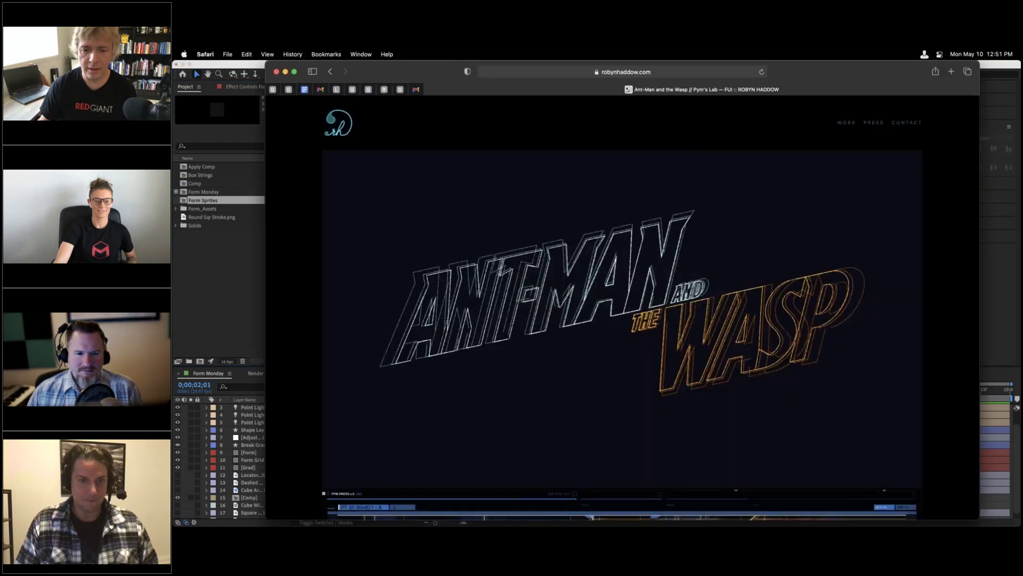
{"action": "left_click_drag", "start_coordinate": [391, 69], "coordinate": [362, 68]}
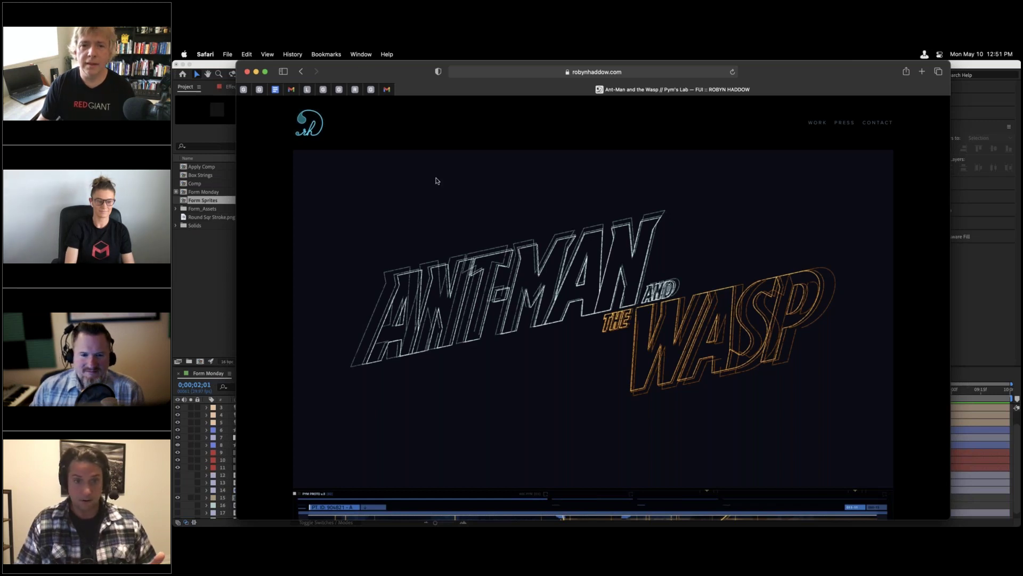
{"action": "scroll", "coordinate": [436, 181], "scroll_direction": "down", "scroll_amount": 3}
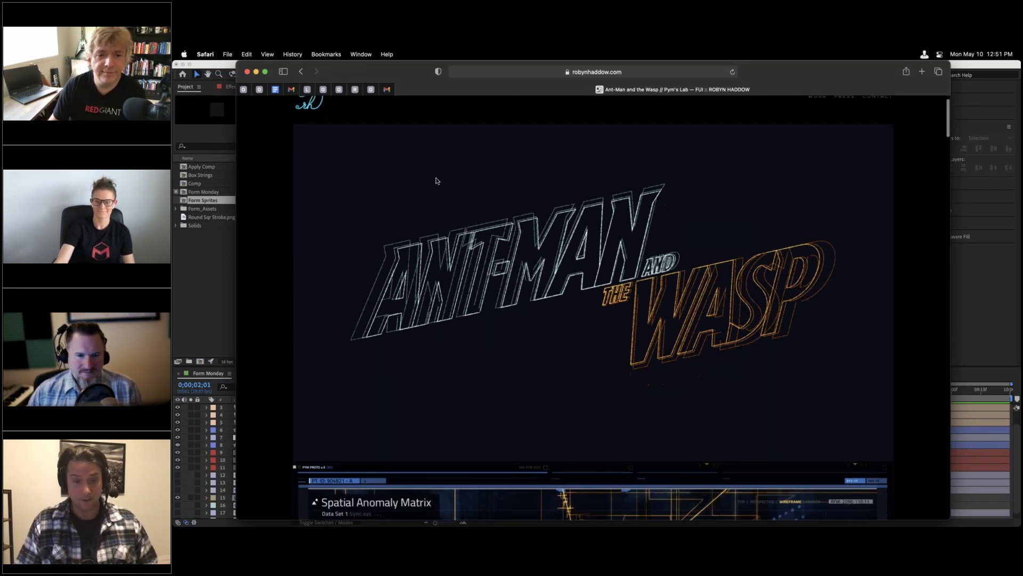
{"action": "scroll", "coordinate": [436, 181], "scroll_direction": "down", "scroll_amount": 10}
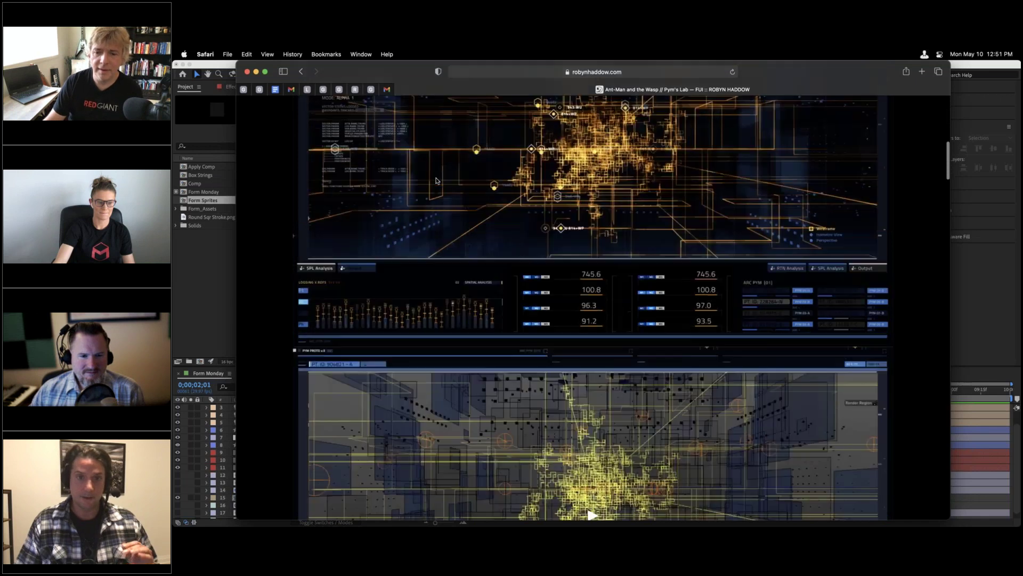
{"action": "scroll", "coordinate": [436, 180], "scroll_direction": "up", "scroll_amount": 1}
{"action": "scroll", "coordinate": [436, 181], "scroll_direction": "up", "scroll_amount": 3}
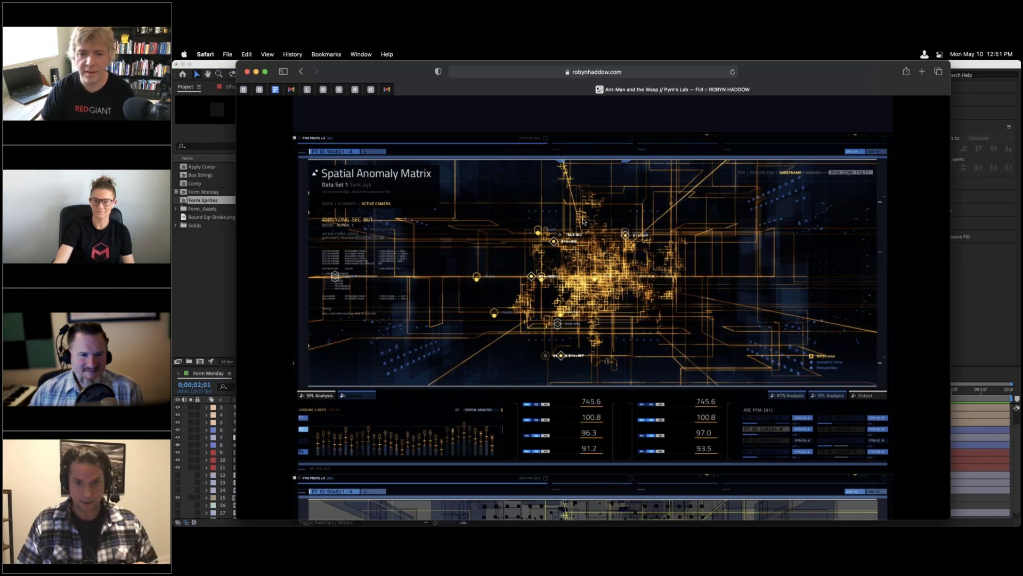
{"action": "scroll", "coordinate": [583, 220], "scroll_direction": "down", "scroll_amount": 1}
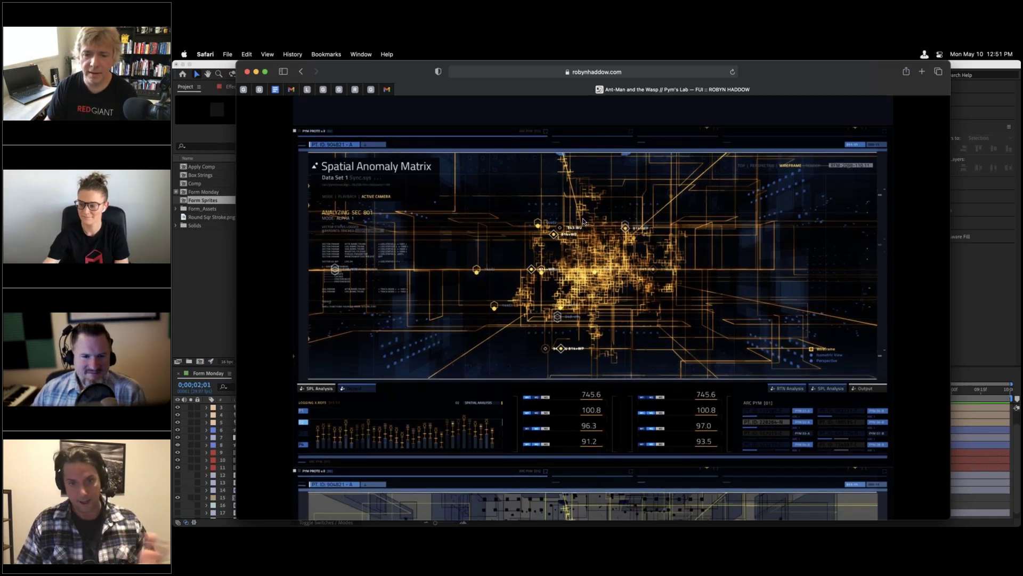
Examine the remaining Pym's Lab interface references down to the Fluctuation [X] waveform and Data Set 2 screens.
{"action": "scroll", "coordinate": [583, 220], "scroll_direction": "down", "scroll_amount": 5}
{"action": "scroll", "coordinate": [584, 221], "scroll_direction": "down", "scroll_amount": 15}
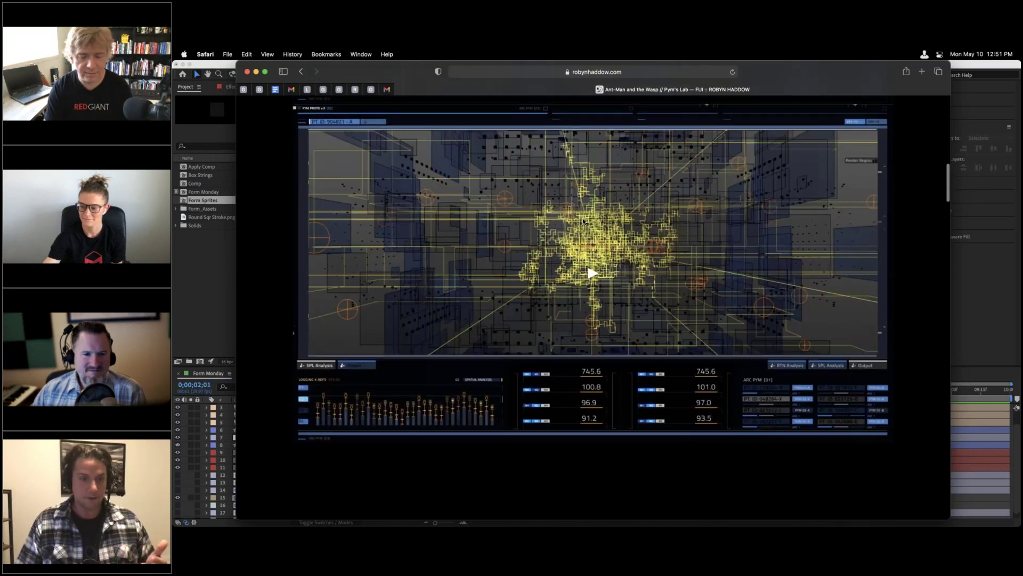
{"action": "scroll", "coordinate": [583, 221], "scroll_direction": "down", "scroll_amount": 12}
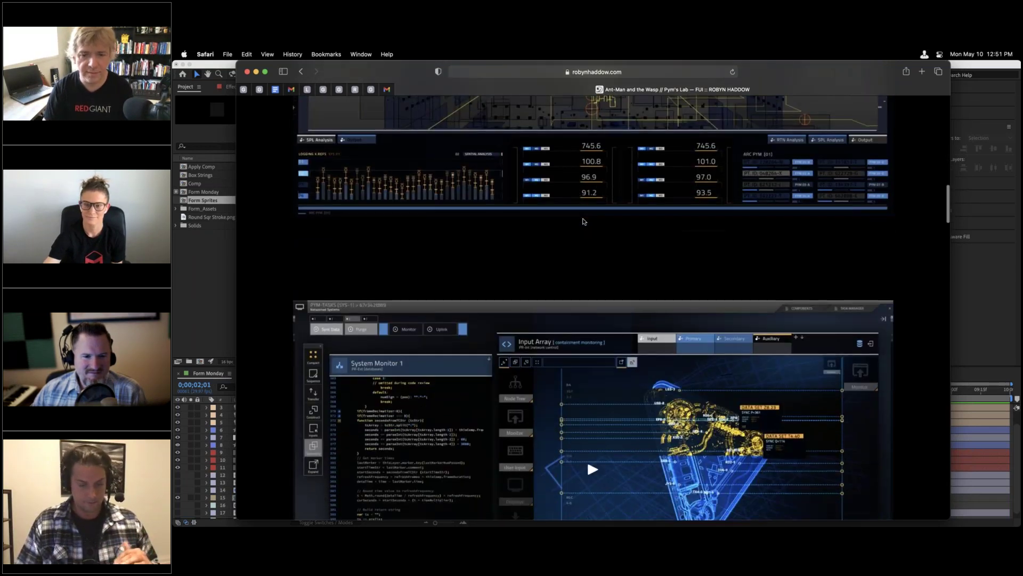
{"action": "scroll", "coordinate": [583, 221], "scroll_direction": "down", "scroll_amount": 20}
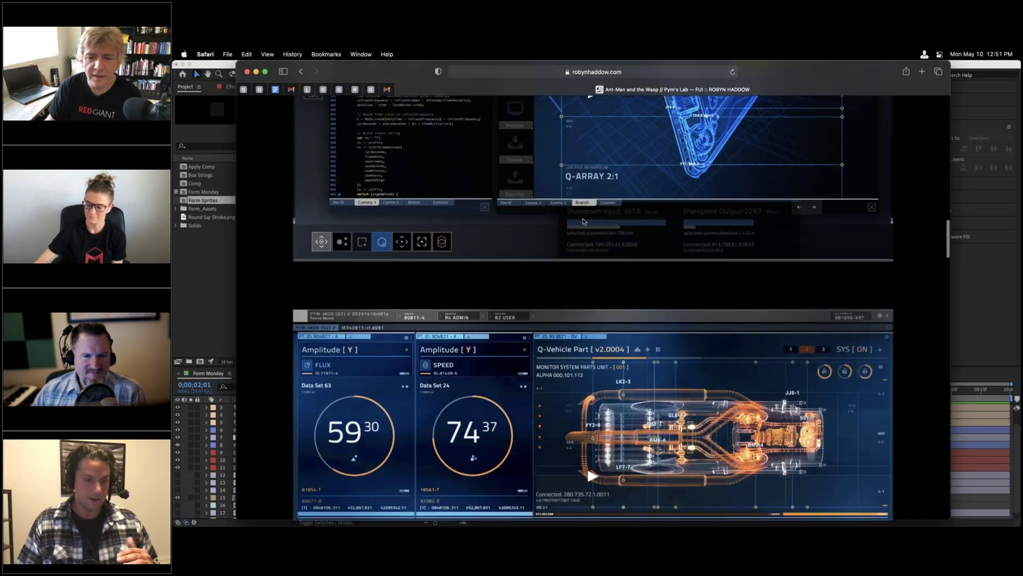
{"action": "scroll", "coordinate": [583, 221], "scroll_direction": "down", "scroll_amount": 17}
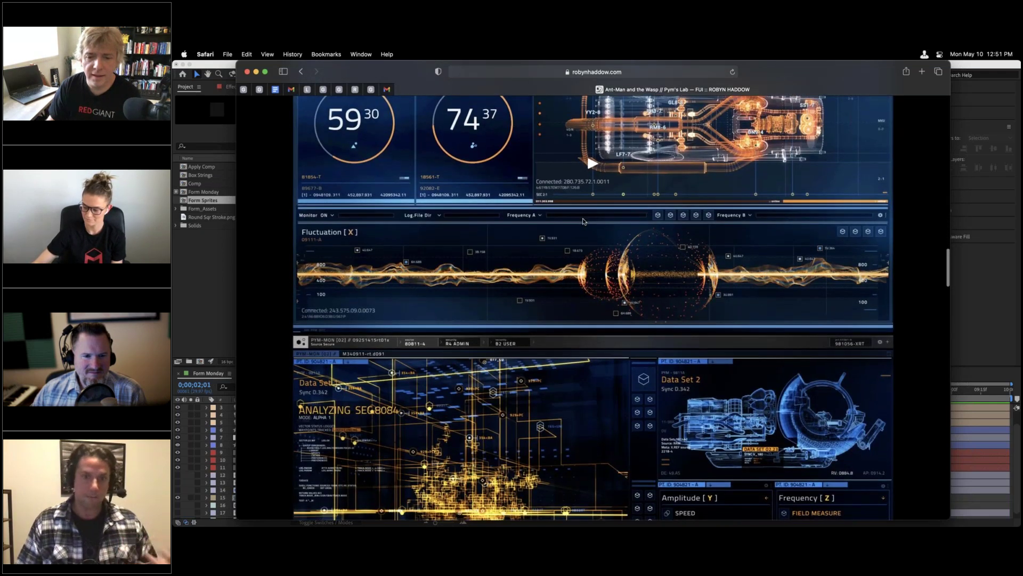
{"action": "scroll", "coordinate": [583, 221], "scroll_direction": "down", "scroll_amount": 3}
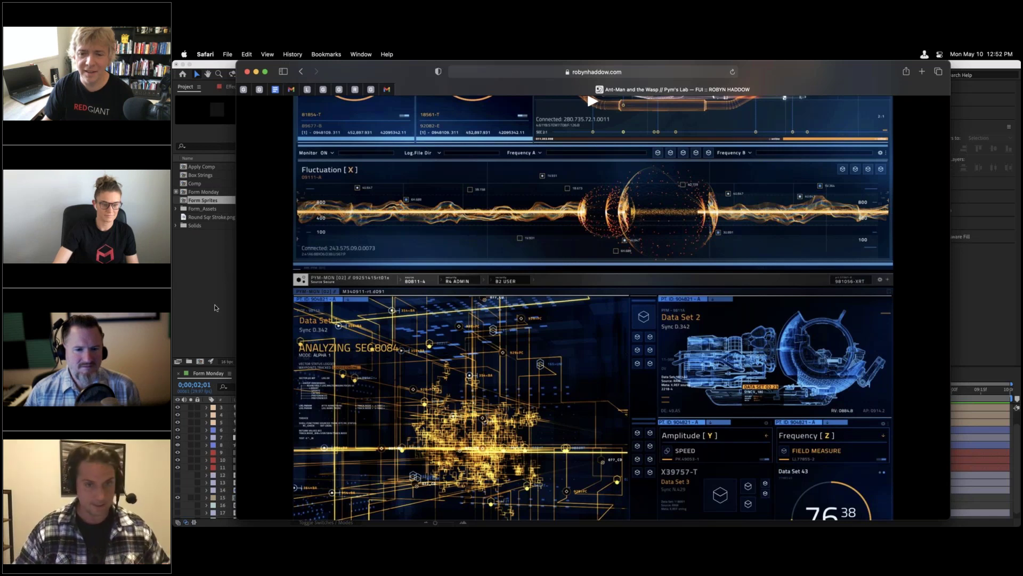
Switch back to After Effects and play a preview of the Form Monday composition from the start.
{"action": "left_click", "coordinate": [216, 307]}
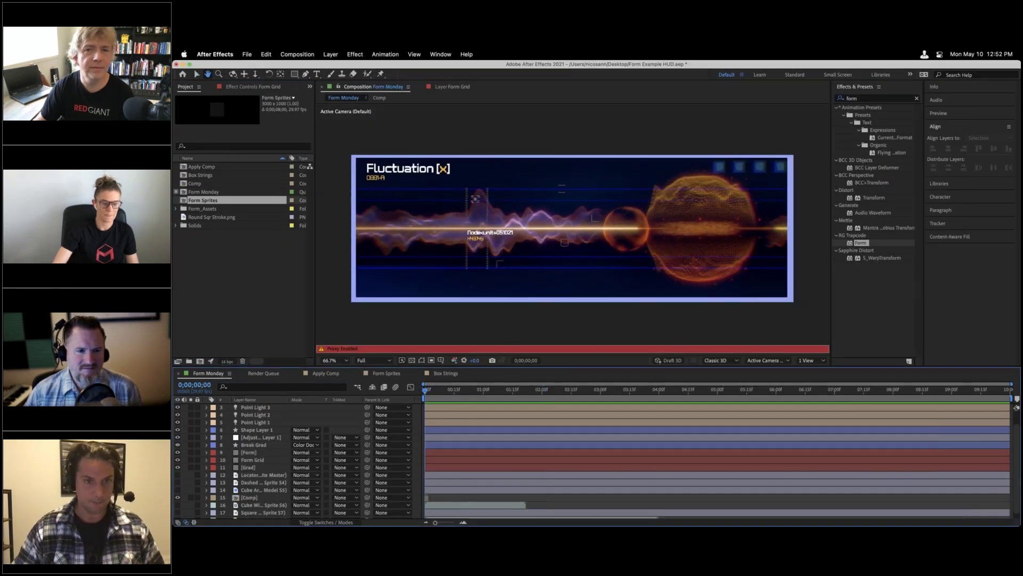
{"action": "key", "text": "space"}
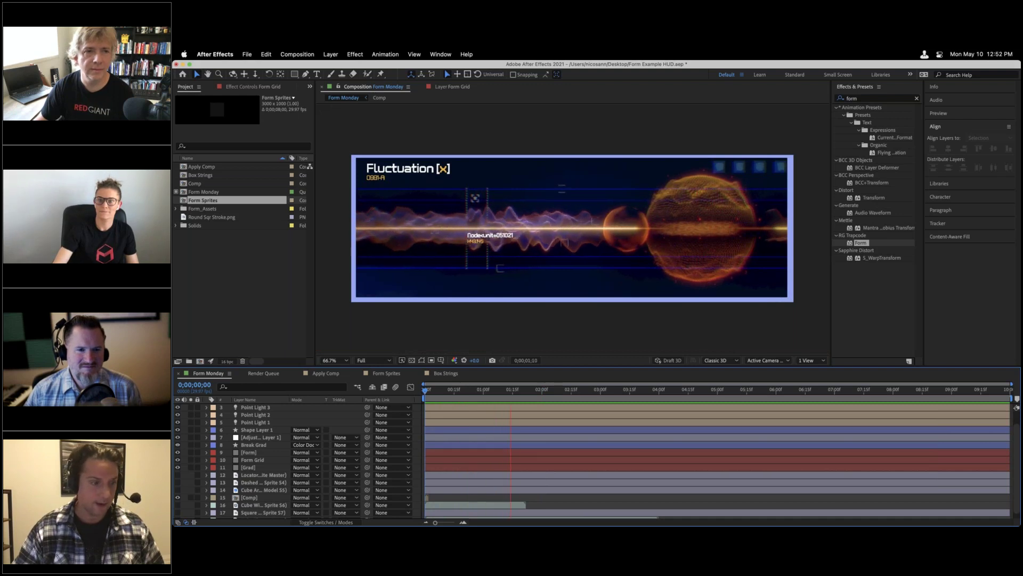
Stop the preview and isolate the Form layer so only it shows in the Form Monday composition.
{"action": "key", "text": "space"}
{"action": "left_click", "coordinate": [176, 192]}
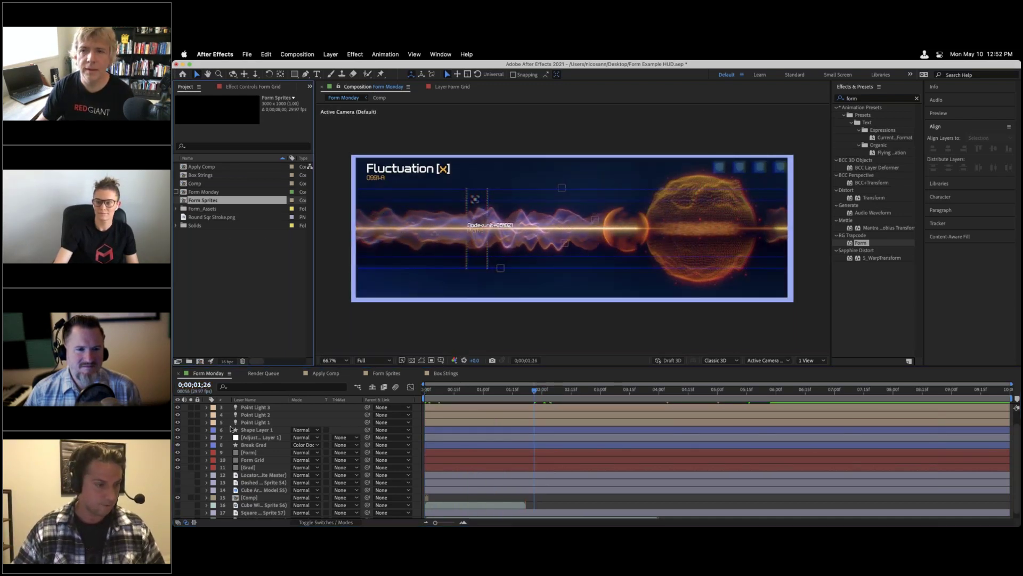
{"action": "left_click", "coordinate": [190, 452]}
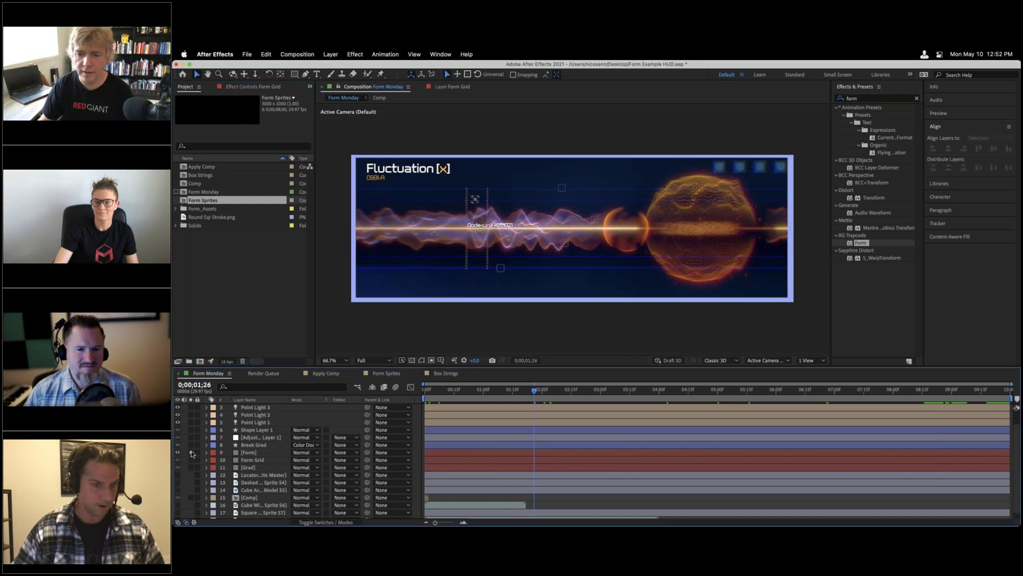
{"action": "left_click", "coordinate": [253, 453]}
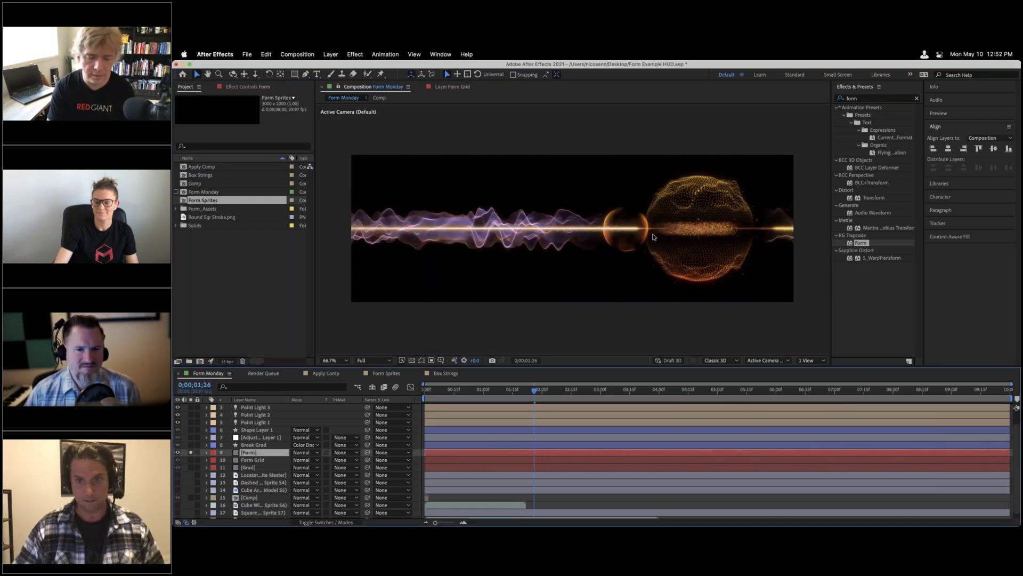
Open the layer's Form effect in the Designer and examine its list of forms from Master Form to Form 8.
{"action": "left_click", "coordinate": [264, 88]}
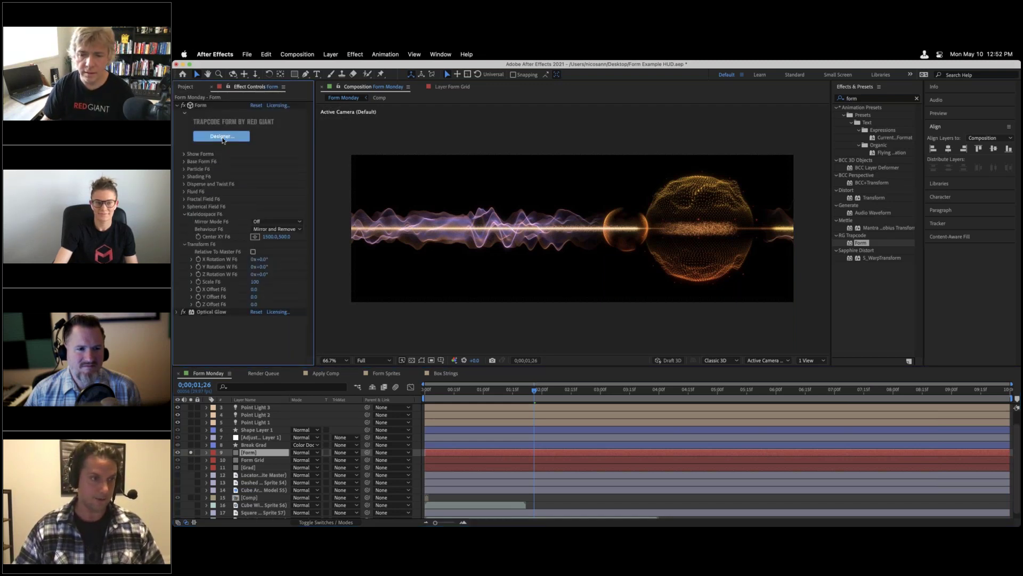
{"action": "left_click", "coordinate": [222, 137]}
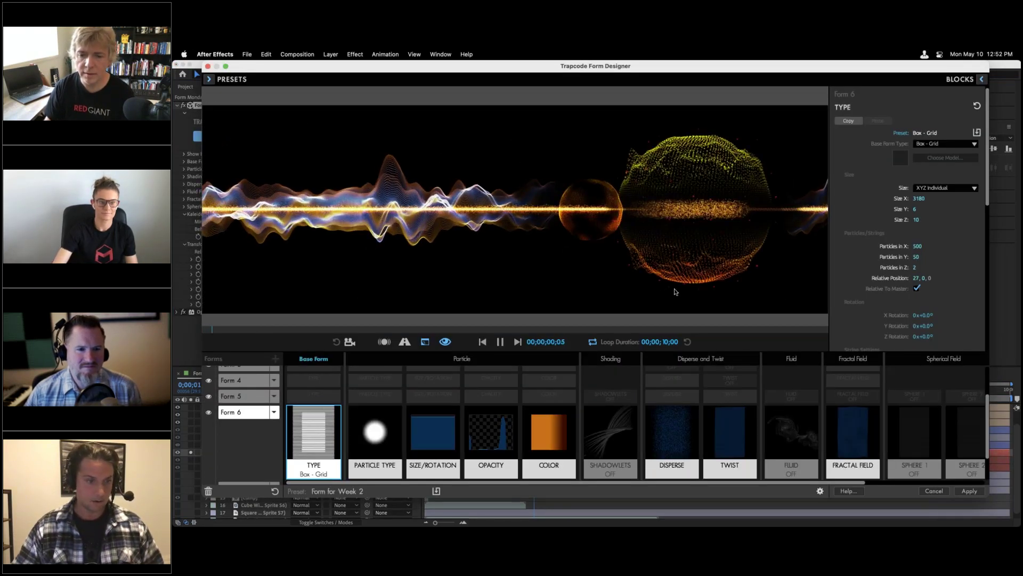
{"action": "scroll", "coordinate": [236, 422], "scroll_direction": "down", "scroll_amount": 2}
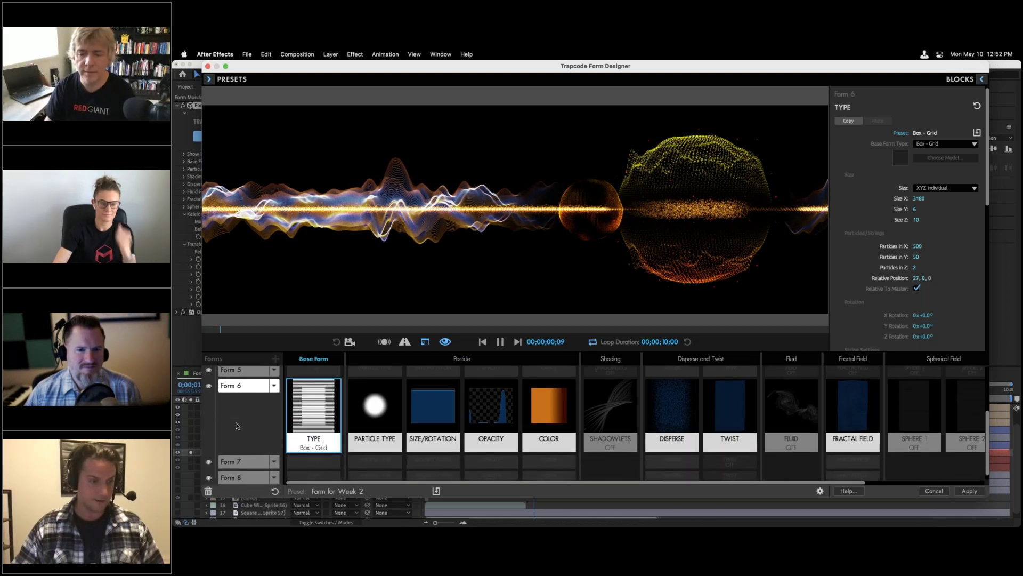
{"action": "scroll", "coordinate": [236, 426], "scroll_direction": "up", "scroll_amount": 5}
{"action": "scroll", "coordinate": [254, 448], "scroll_direction": "down", "scroll_amount": 3}
{"action": "scroll", "coordinate": [254, 449], "scroll_direction": "up", "scroll_amount": 3}
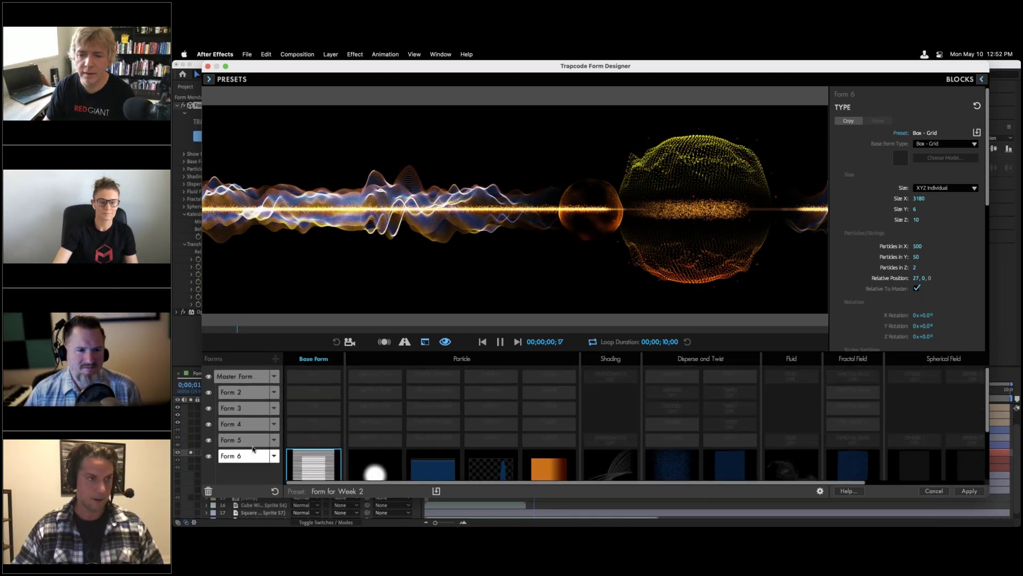
Look over the single-form and multiple-form presets in the Designer's preset library, including the HUD and Custom groups.
{"action": "left_click", "coordinate": [211, 80]}
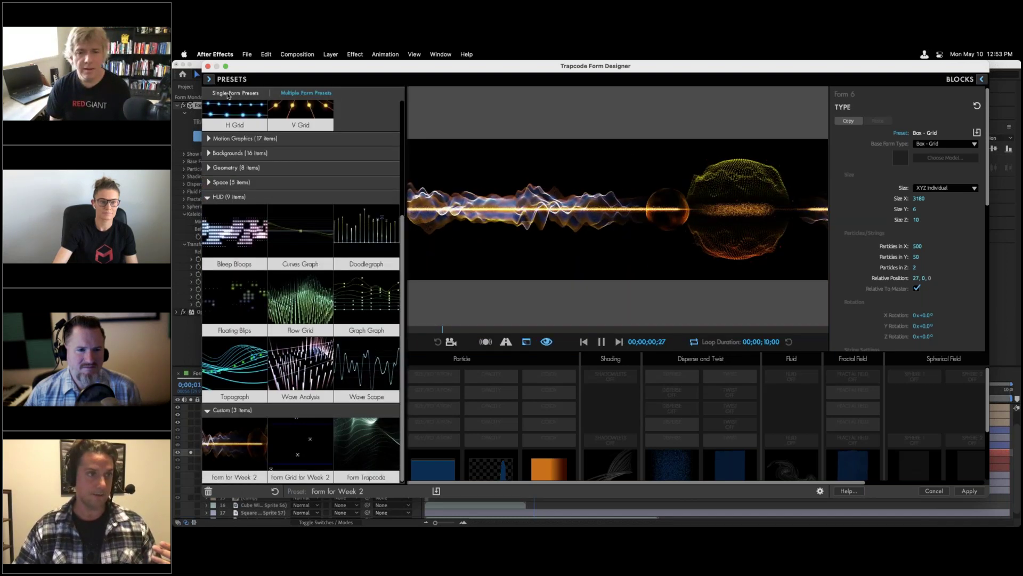
{"action": "left_click", "coordinate": [230, 94]}
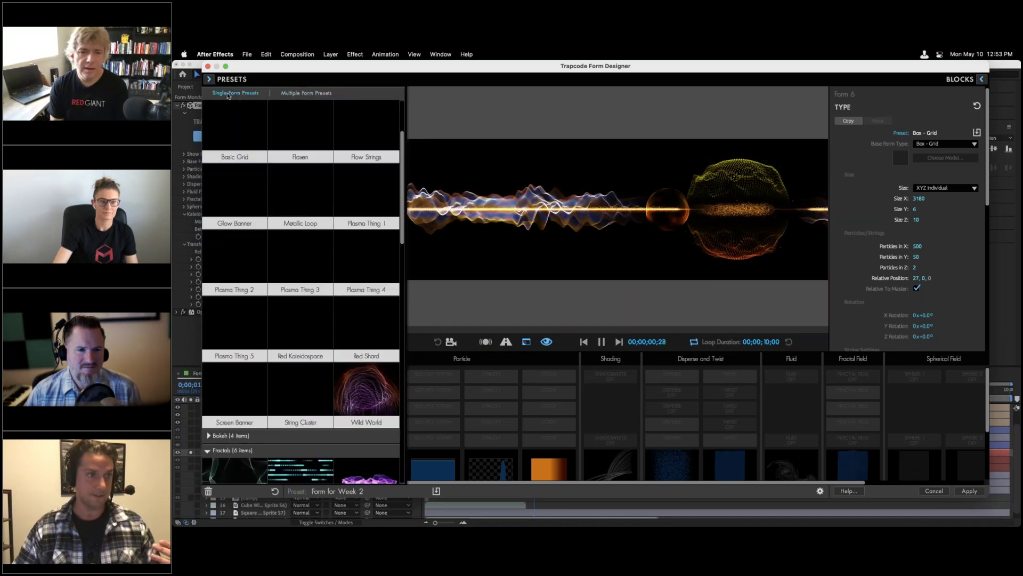
{"action": "left_click", "coordinate": [309, 95]}
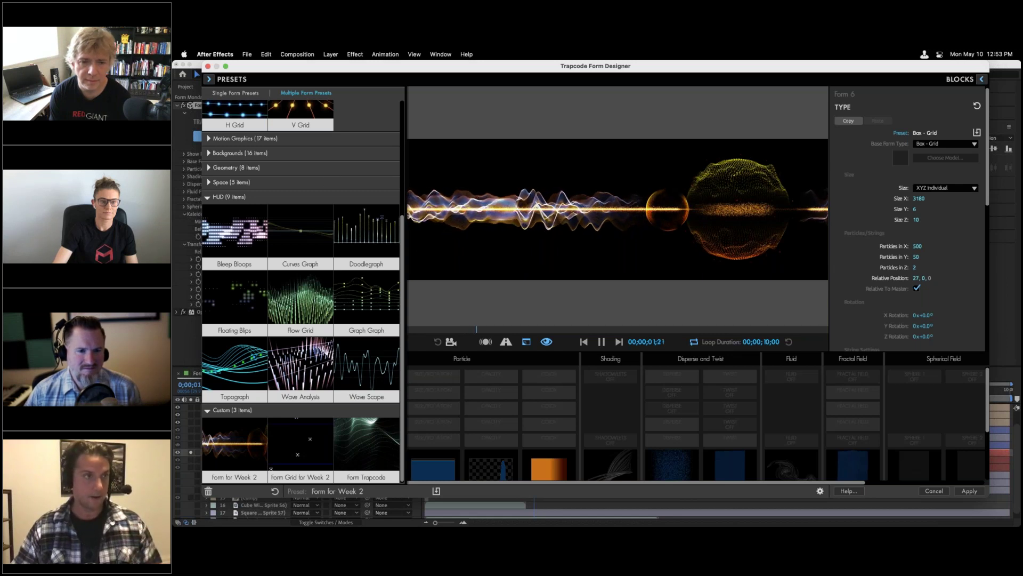
{"action": "left_click", "coordinate": [210, 79]}
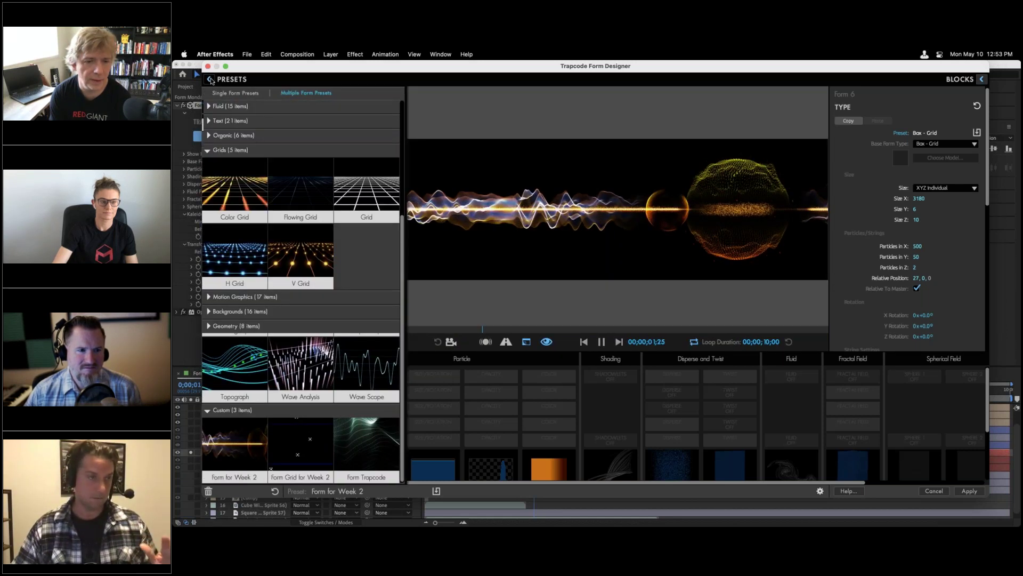
{"action": "left_click", "coordinate": [211, 80]}
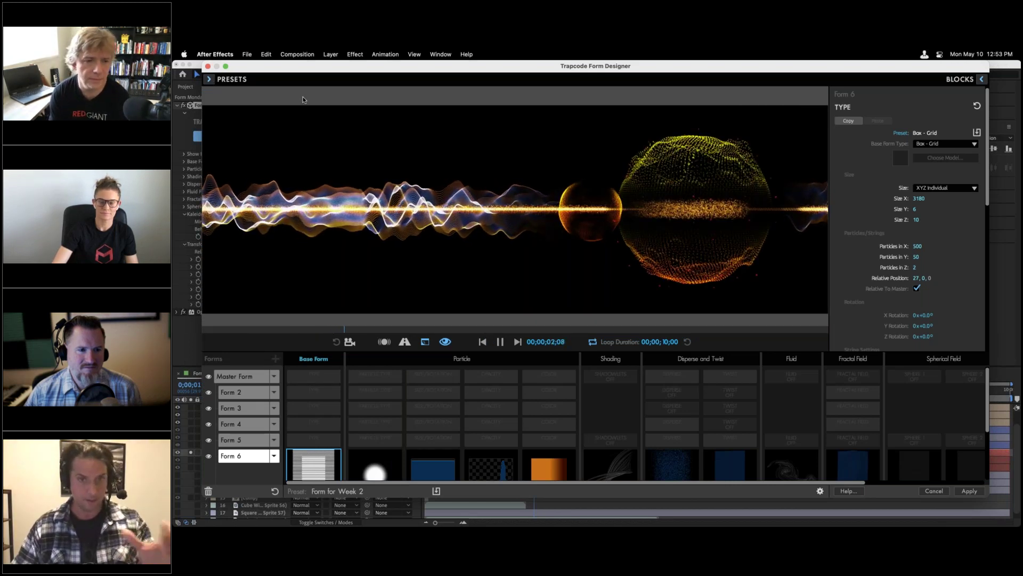
Open the preset-saving prompt and cancel it, and reveal the custom Form for Week 2 preset in Finder.
{"action": "left_click", "coordinate": [437, 491]}
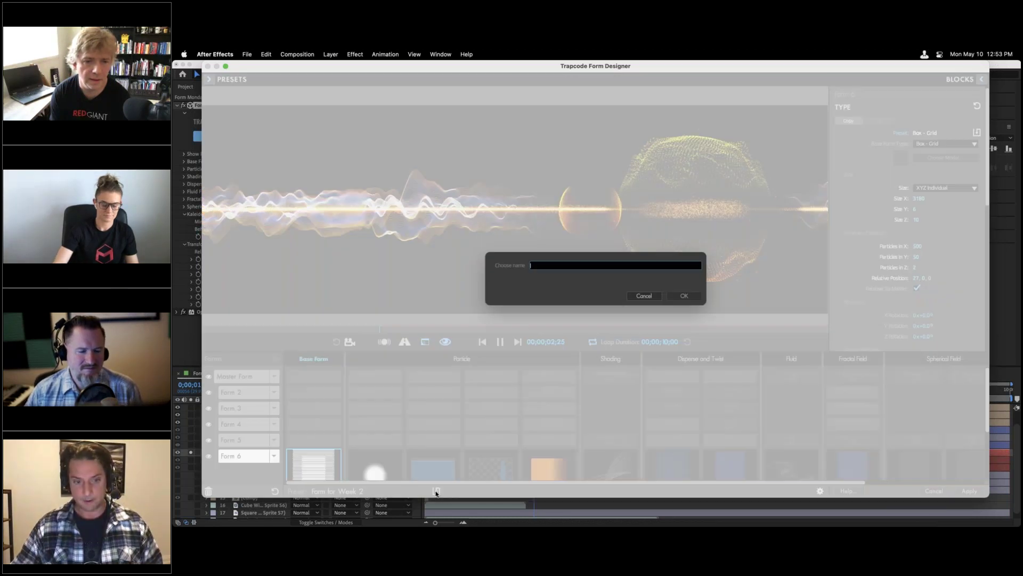
{"action": "left_click", "coordinate": [644, 296]}
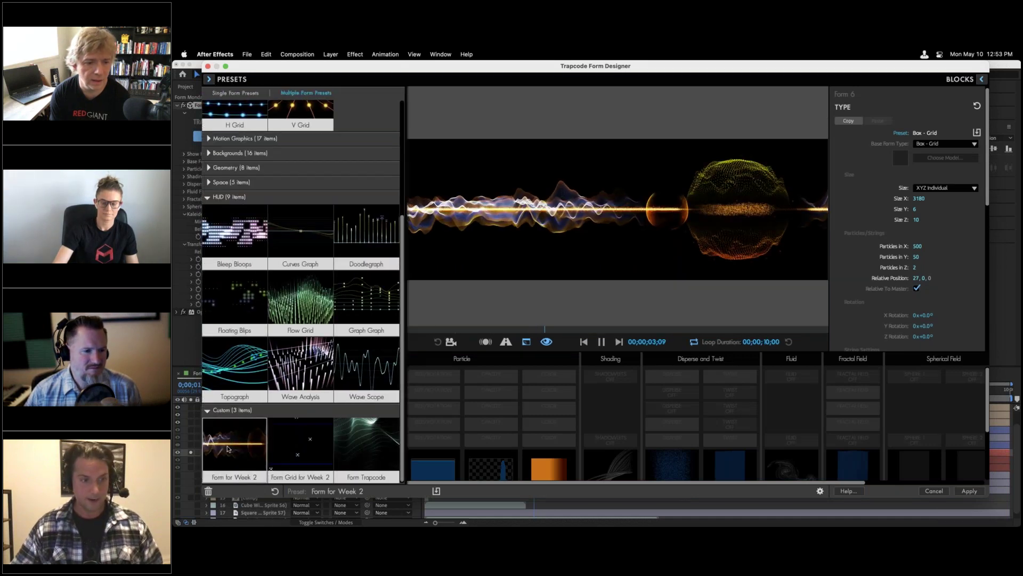
{"action": "right_click", "coordinate": [229, 449]}
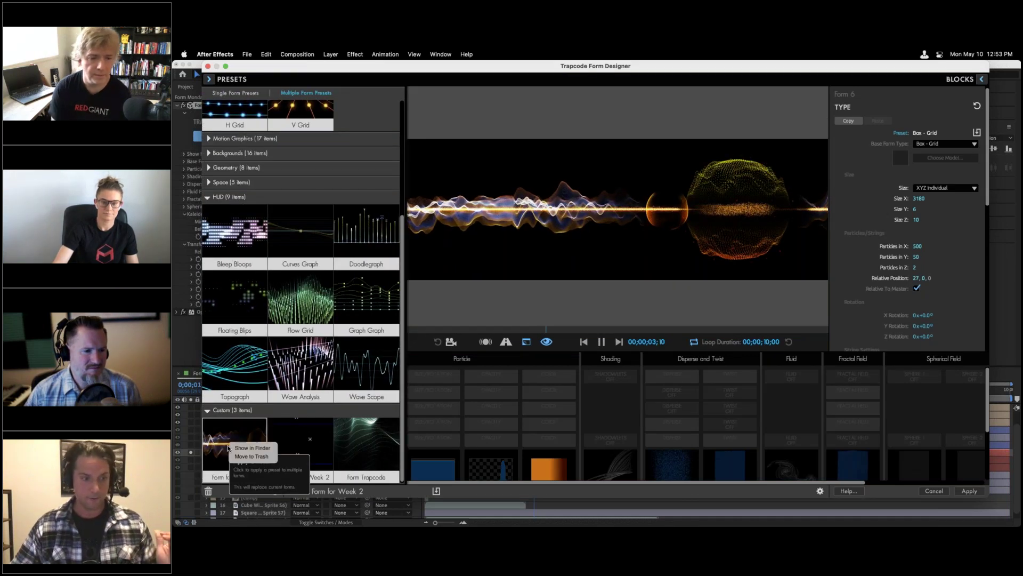
{"action": "left_click", "coordinate": [238, 450]}
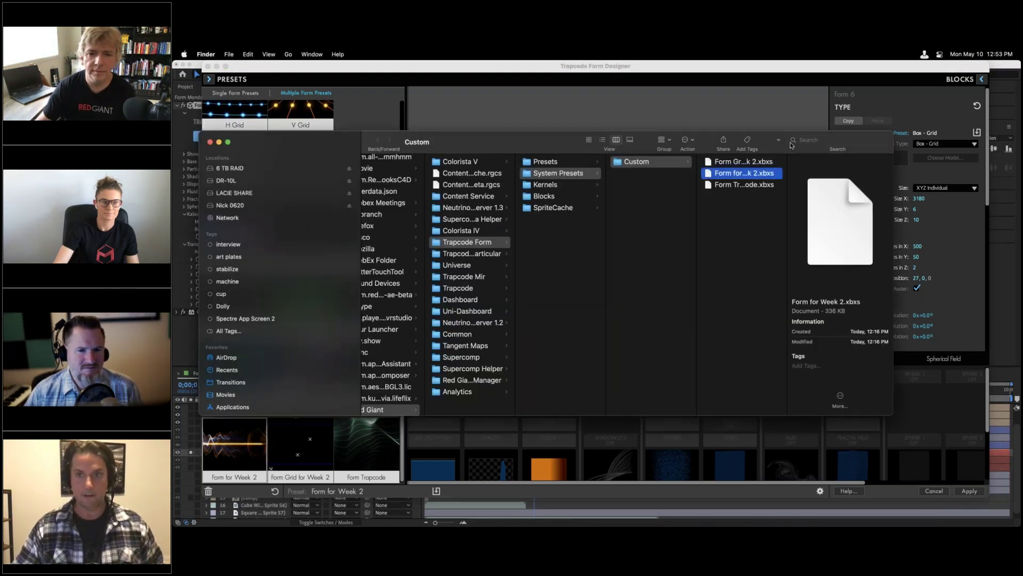
Inspect the Form for Week 2 and Form Trapcode preset files in the Custom folder, and close the Finder window.
{"action": "left_click_drag", "start_coordinate": [764, 141], "coordinate": [686, 137]}
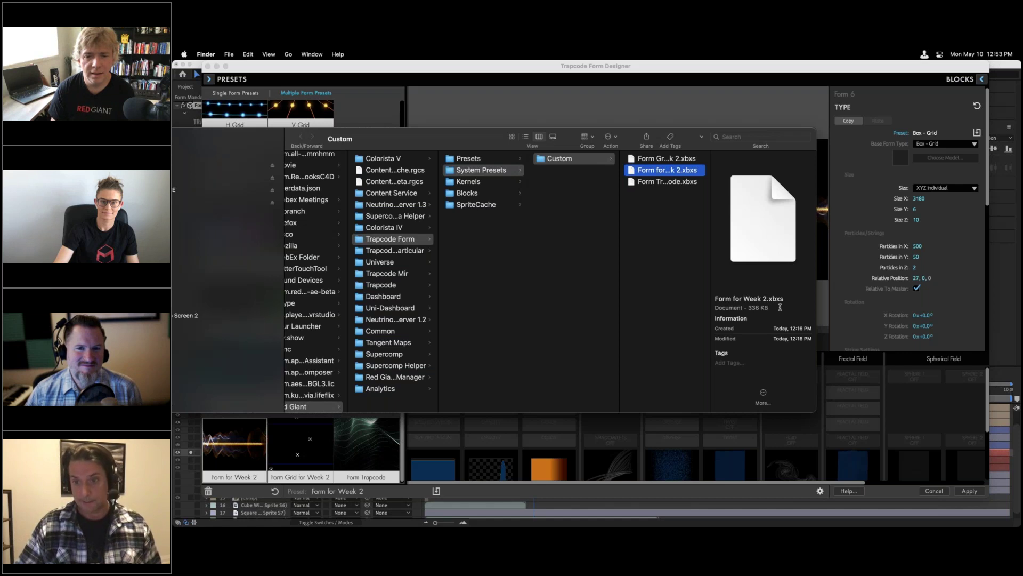
{"action": "key", "text": "Down"}
{"action": "key", "text": "Up"}
{"action": "left_click", "coordinate": [665, 183]}
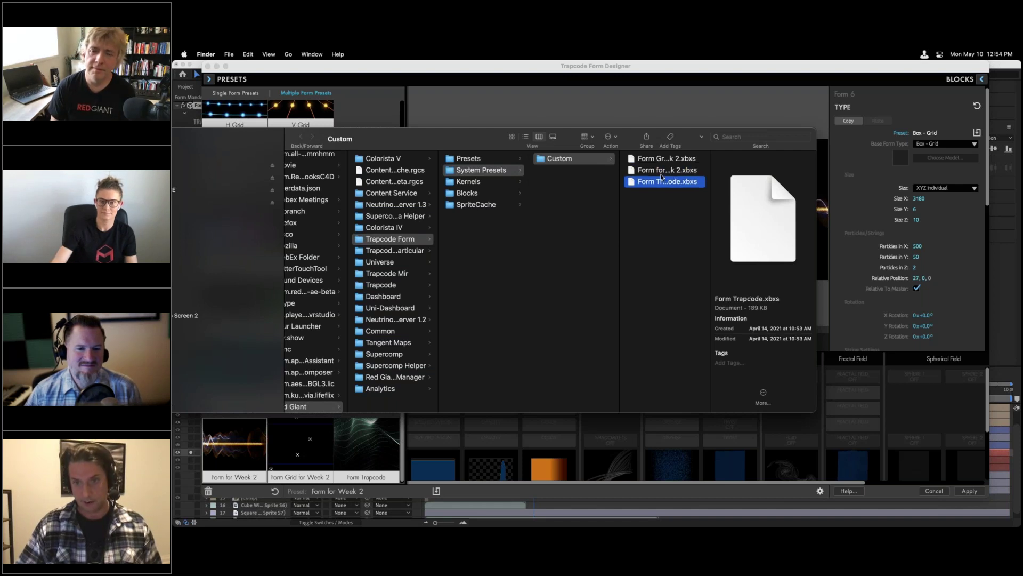
{"action": "left_click", "coordinate": [662, 172]}
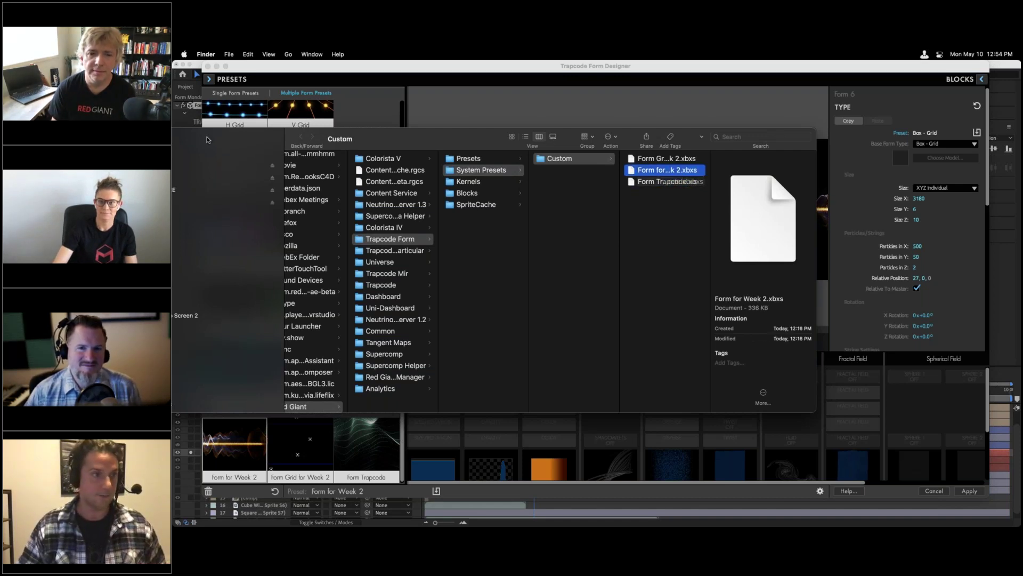
{"action": "left_click_drag", "start_coordinate": [224, 137], "coordinate": [372, 123]}
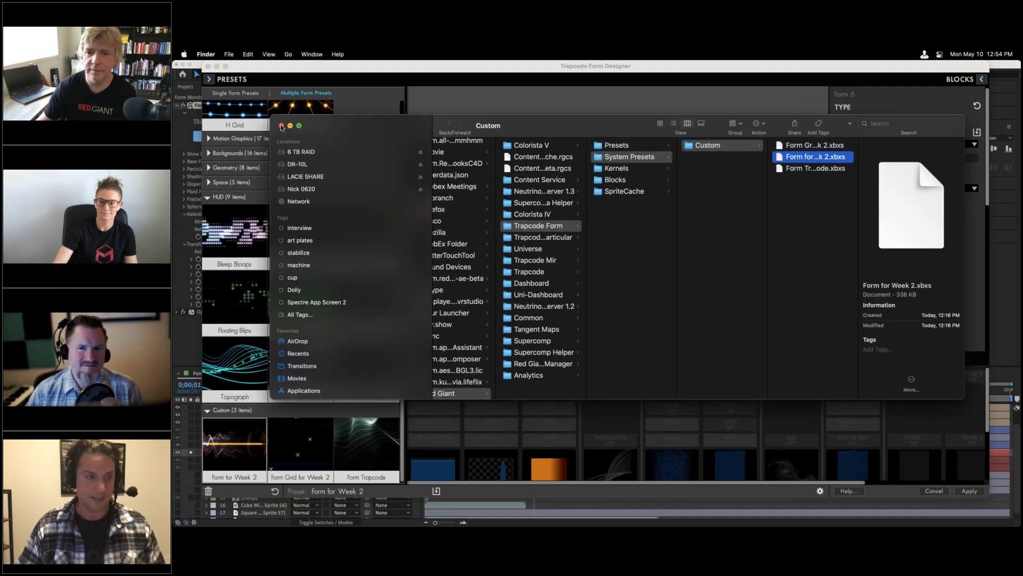
{"action": "left_click", "coordinate": [282, 127]}
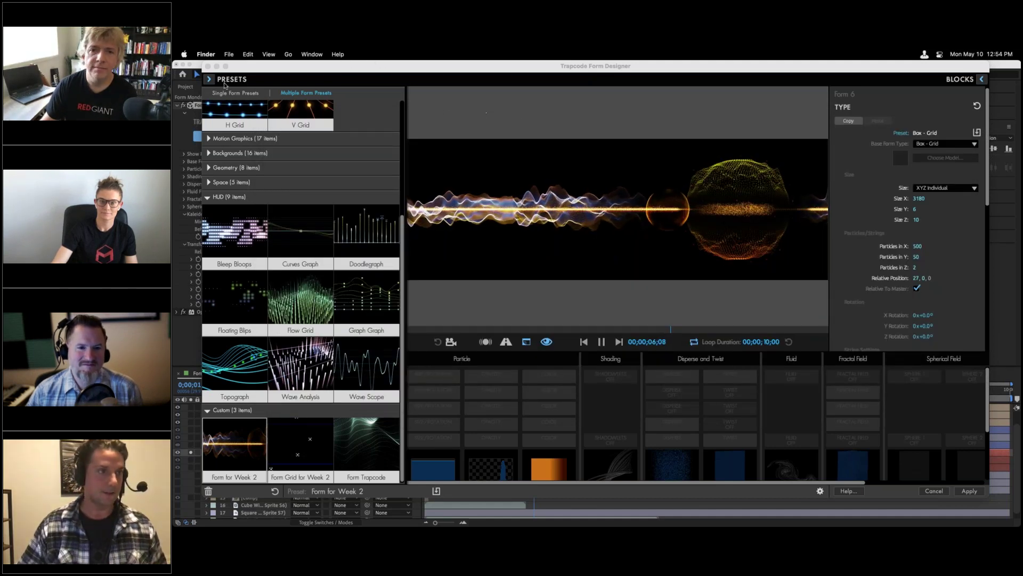
Hide the preset library and apply the Designer setup to the Form layer.
{"action": "left_click", "coordinate": [209, 80]}
{"action": "left_click", "coordinate": [209, 80]}
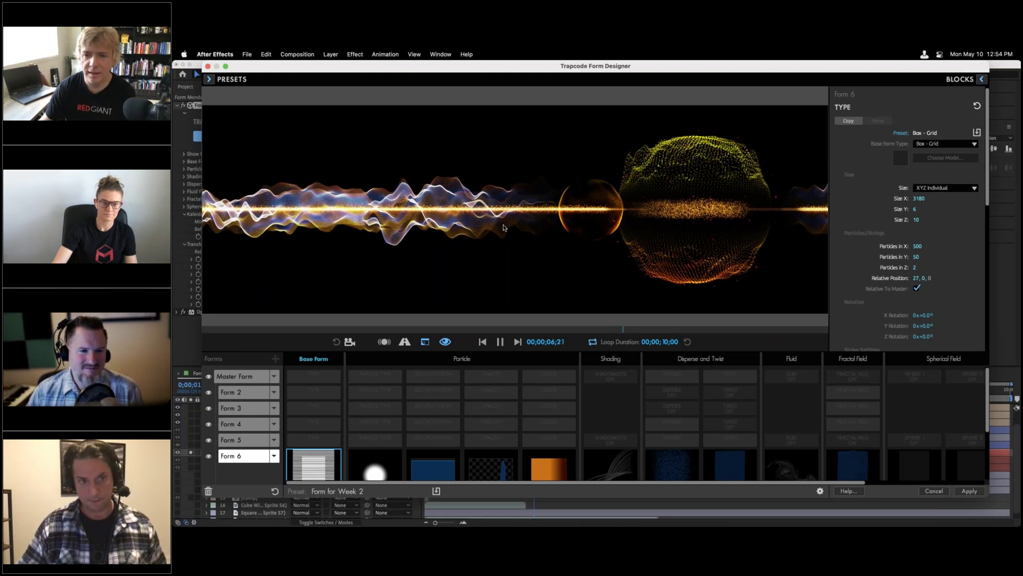
{"action": "left_click", "coordinate": [969, 491]}
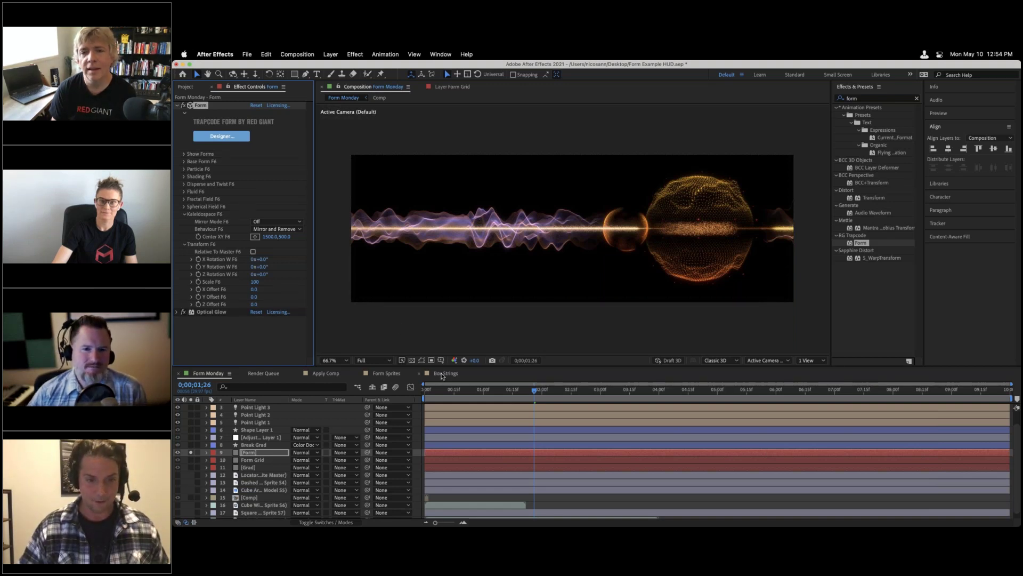
Show the Box Strings composition and expand the Show Forms section of its Form effect.
{"action": "left_click", "coordinate": [441, 374]}
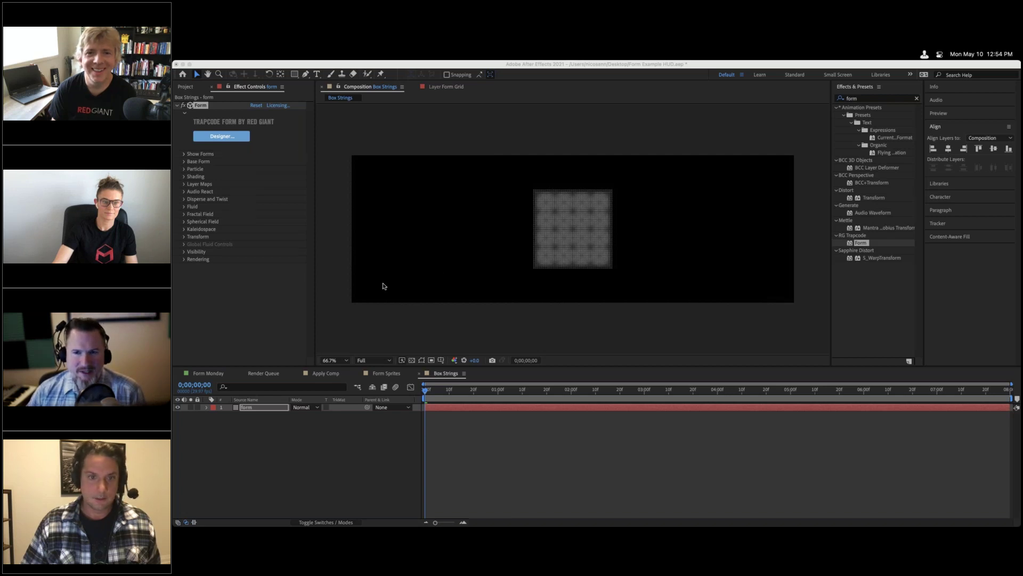
{"action": "left_click", "coordinate": [312, 290]}
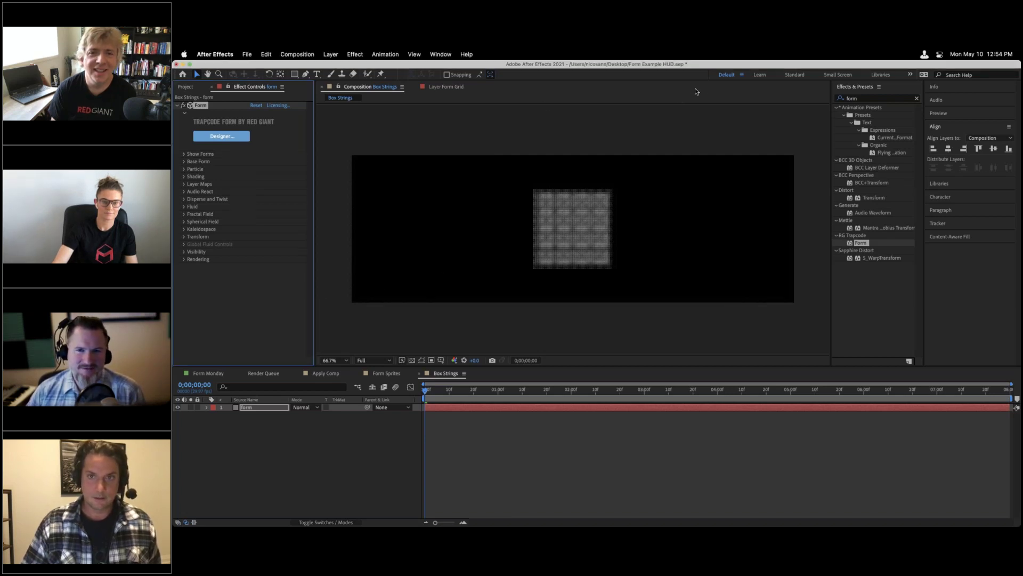
{"action": "left_click", "coordinate": [727, 111]}
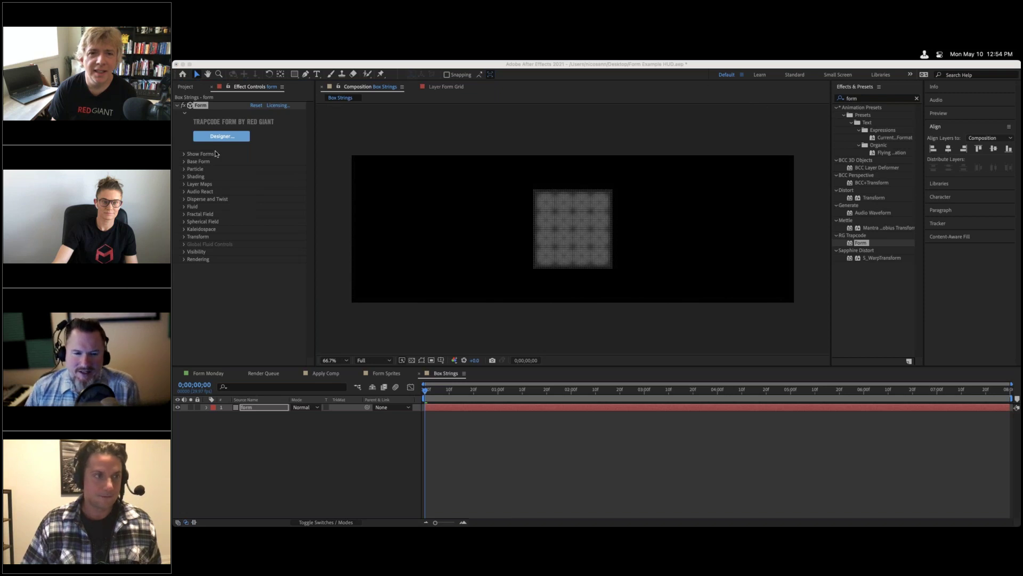
{"action": "left_click", "coordinate": [185, 156]}
{"action": "left_click", "coordinate": [185, 155]}
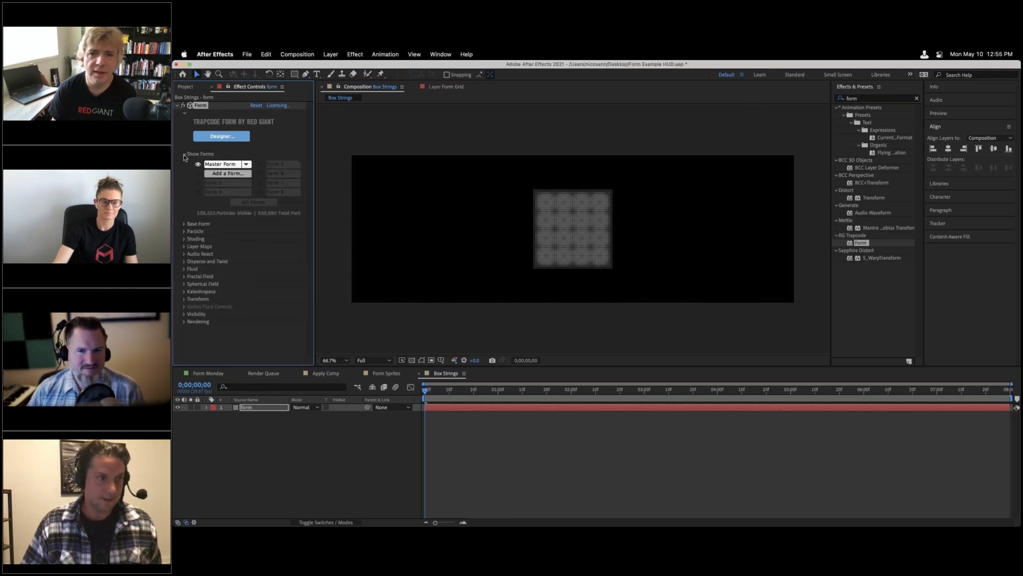
In the Form Designer, change the master form's base type to Box - Strings and set Particles in Z to 1.
{"action": "left_click", "coordinate": [229, 138]}
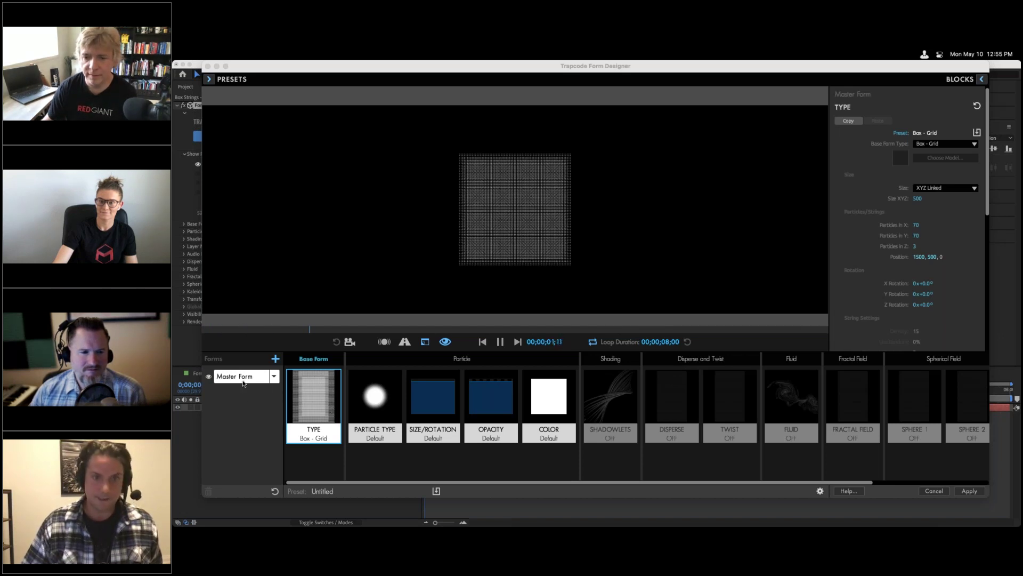
{"action": "left_click_drag", "start_coordinate": [815, 66], "coordinate": [766, 66]}
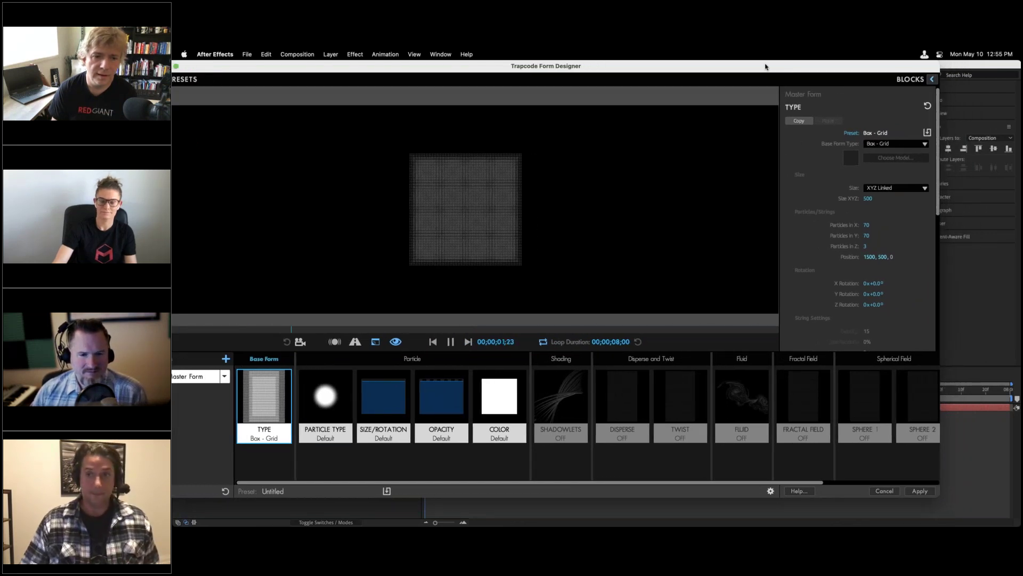
{"action": "left_click", "coordinate": [909, 145]}
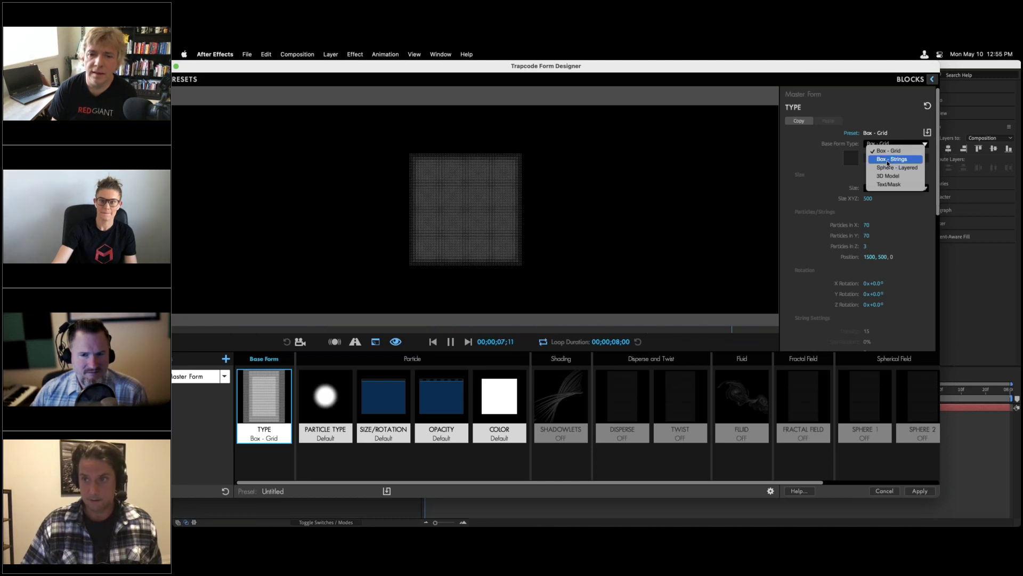
{"action": "left_click", "coordinate": [888, 160]}
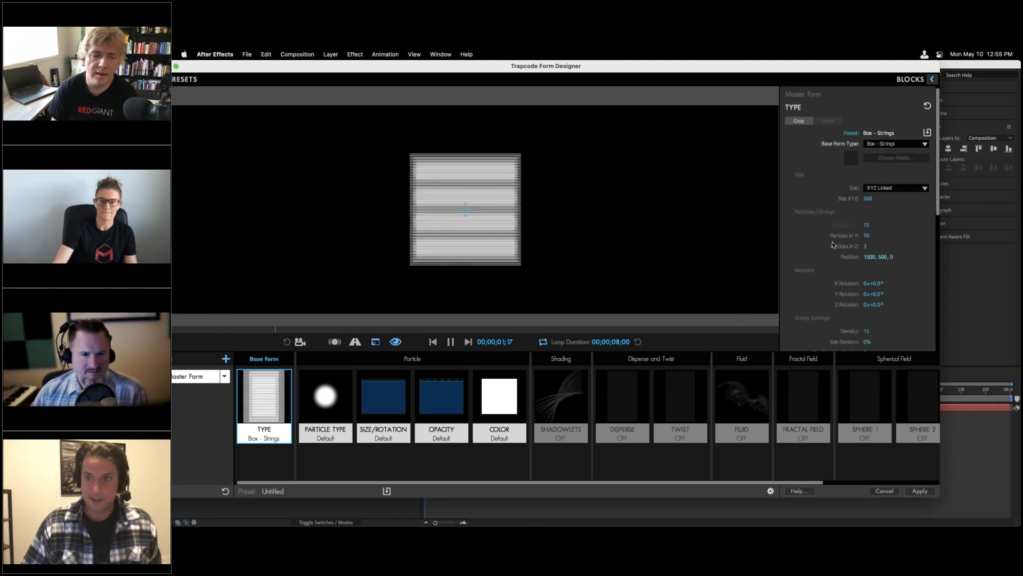
{"action": "left_click", "coordinate": [865, 247]}
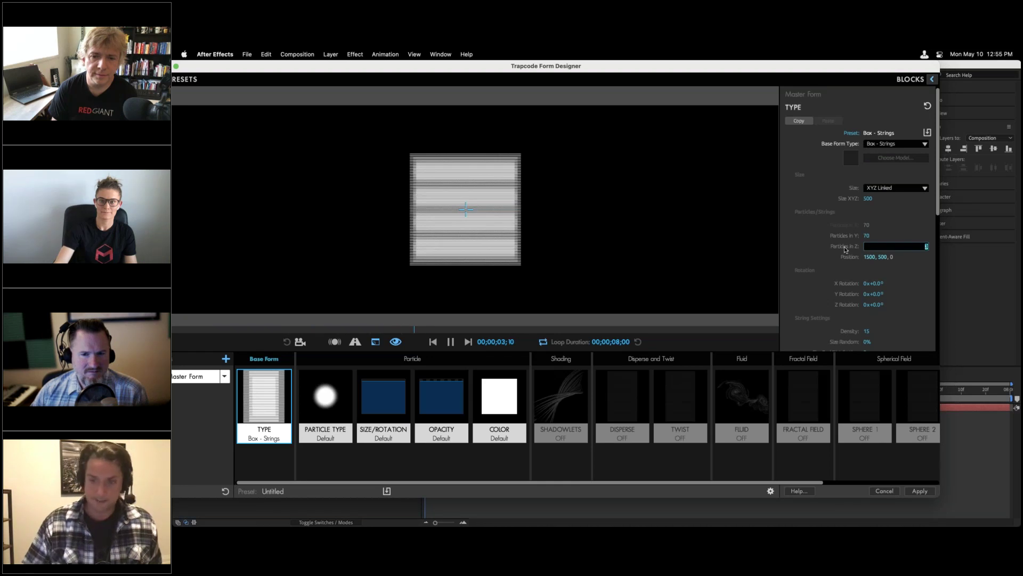
{"action": "type", "text": "1"}
{"action": "key", "text": "Return"}
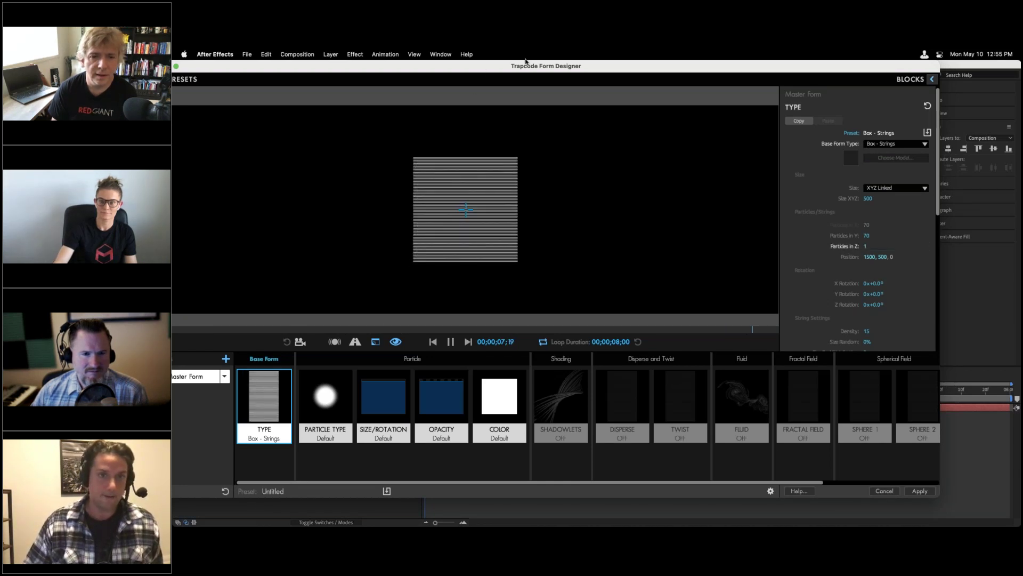
{"action": "left_click_drag", "start_coordinate": [526, 61], "coordinate": [549, 60]}
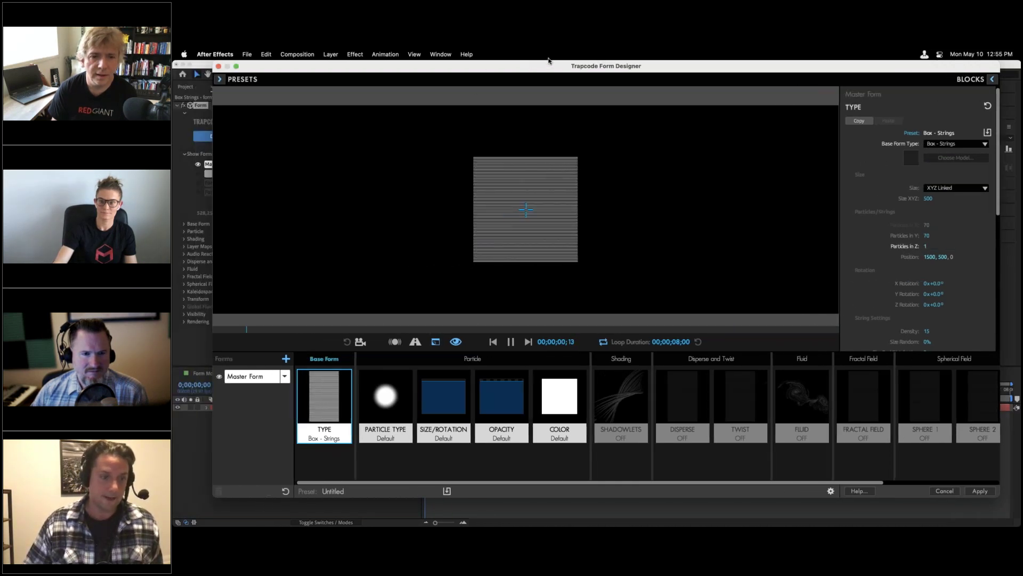
Review the master form's Type, Particle Type, Size/Rotation, Opacity and Color block settings.
{"action": "left_click", "coordinate": [405, 409]}
{"action": "left_click", "coordinate": [461, 412]}
{"action": "left_click", "coordinate": [526, 418]}
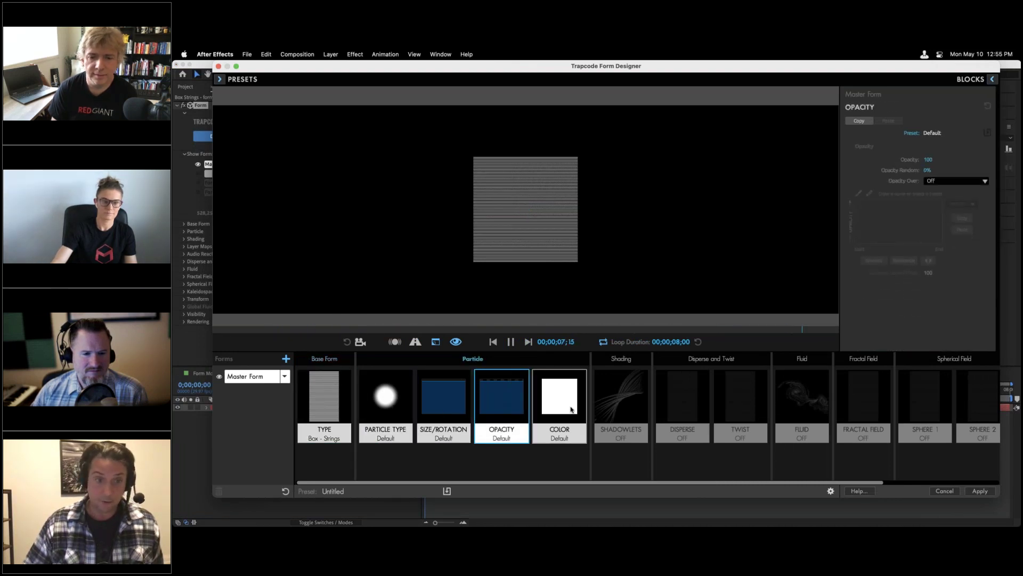
{"action": "left_click", "coordinate": [320, 397]}
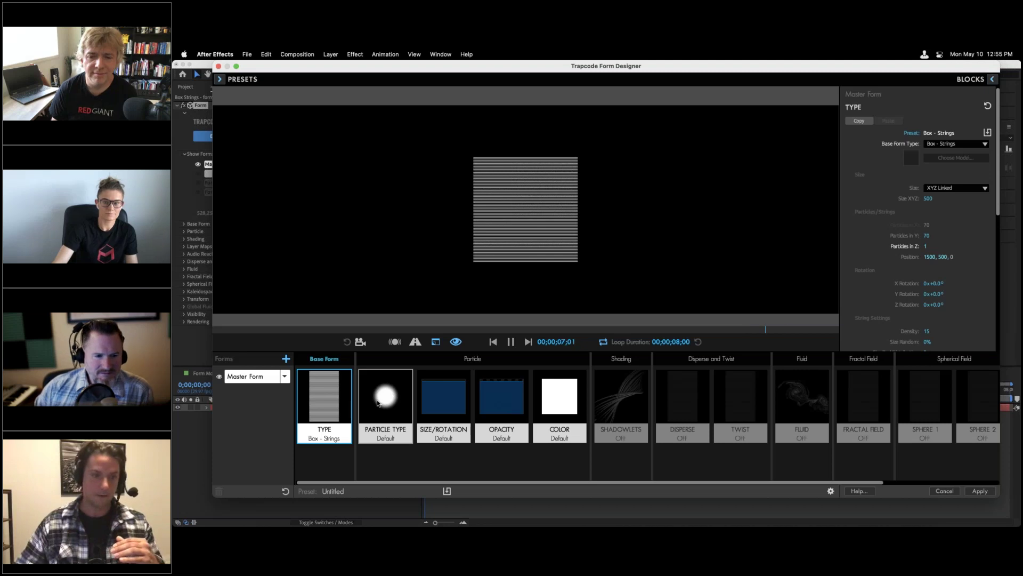
{"action": "left_click", "coordinate": [379, 403]}
{"action": "left_click", "coordinate": [441, 405]}
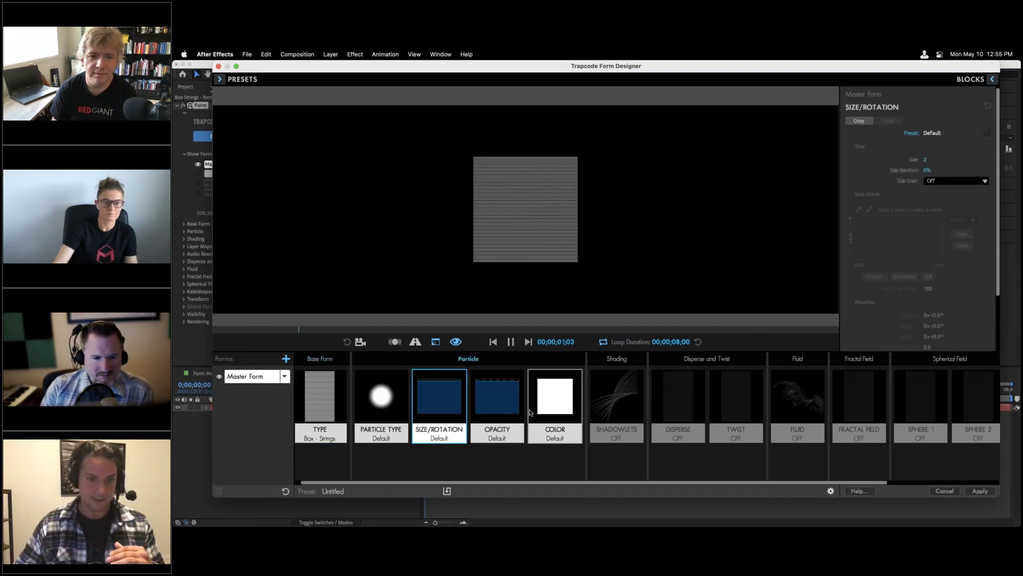
{"action": "left_click", "coordinate": [498, 402]}
{"action": "left_click", "coordinate": [560, 409]}
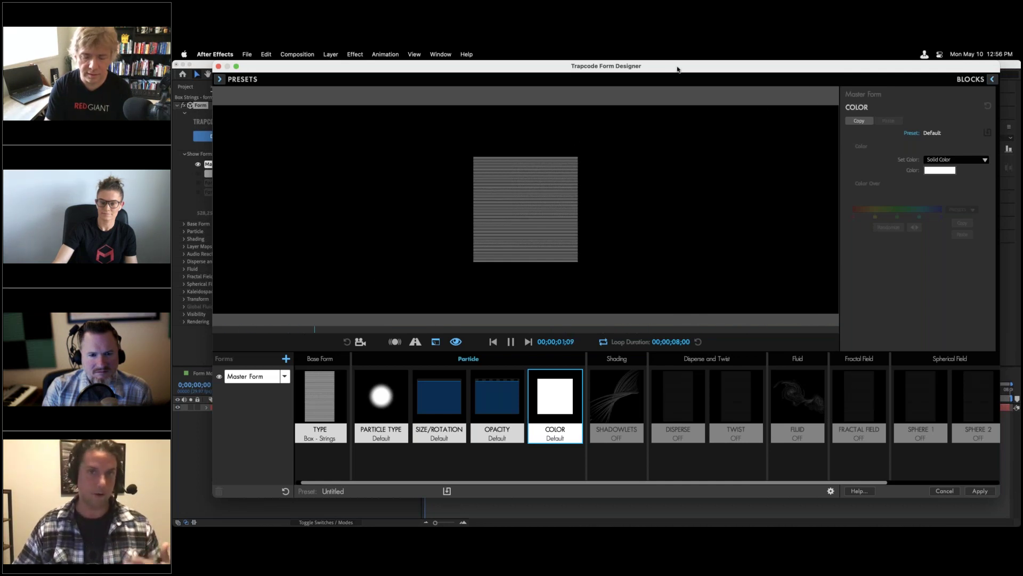
Switch the base form's size mode to XYZ Individual and stretch Size X to 3060.
{"action": "left_click_drag", "start_coordinate": [661, 71], "coordinate": [621, 71]}
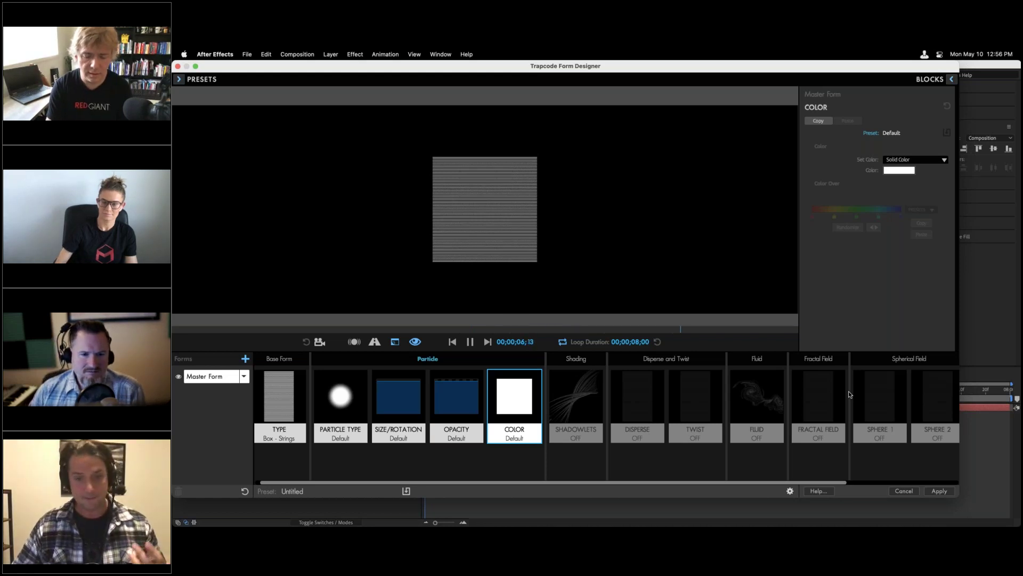
{"action": "left_click", "coordinate": [269, 412]}
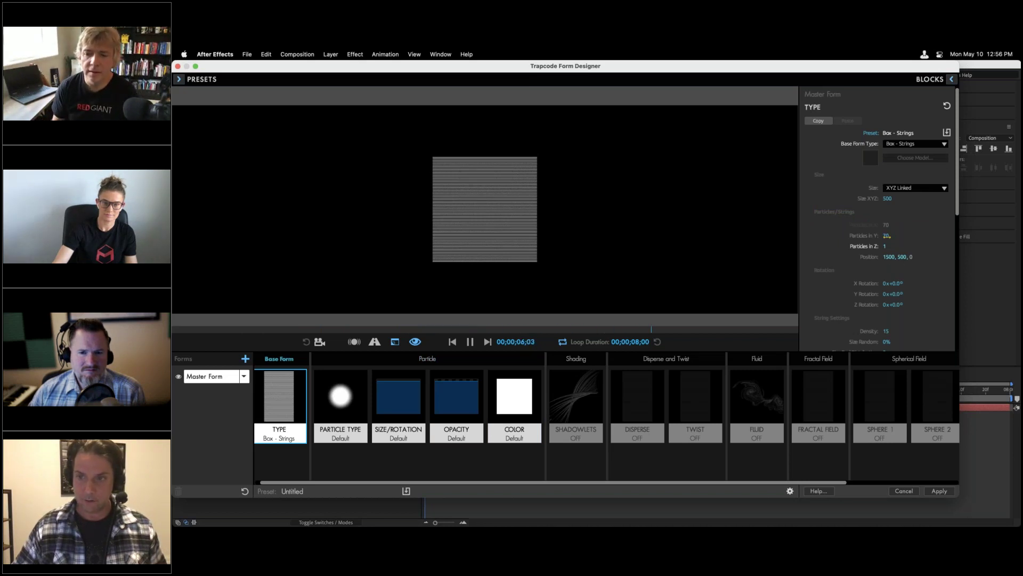
{"action": "left_click_drag", "start_coordinate": [650, 64], "coordinate": [630, 64]}
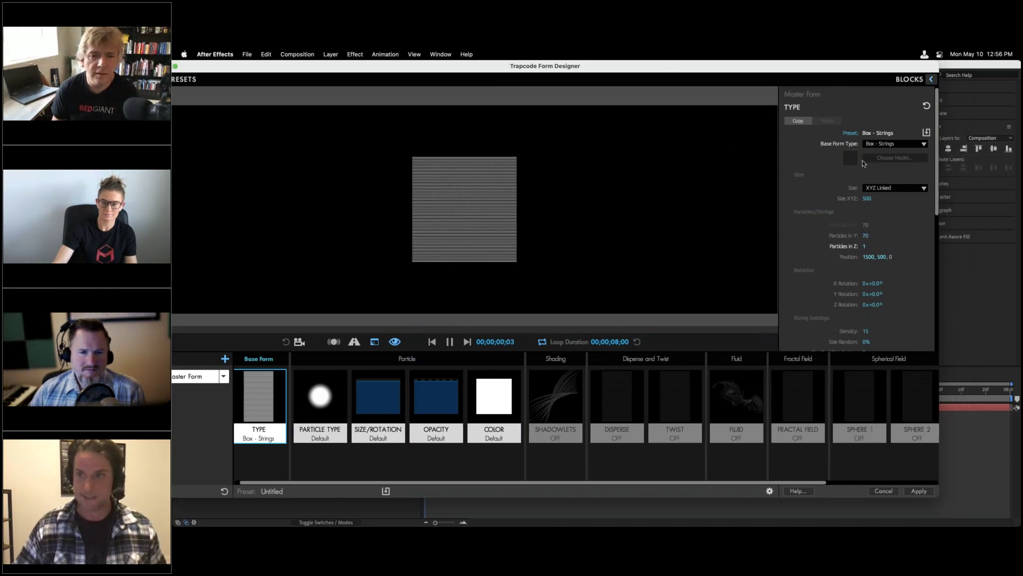
{"action": "left_click", "coordinate": [881, 188]}
{"action": "left_click", "coordinate": [886, 206]}
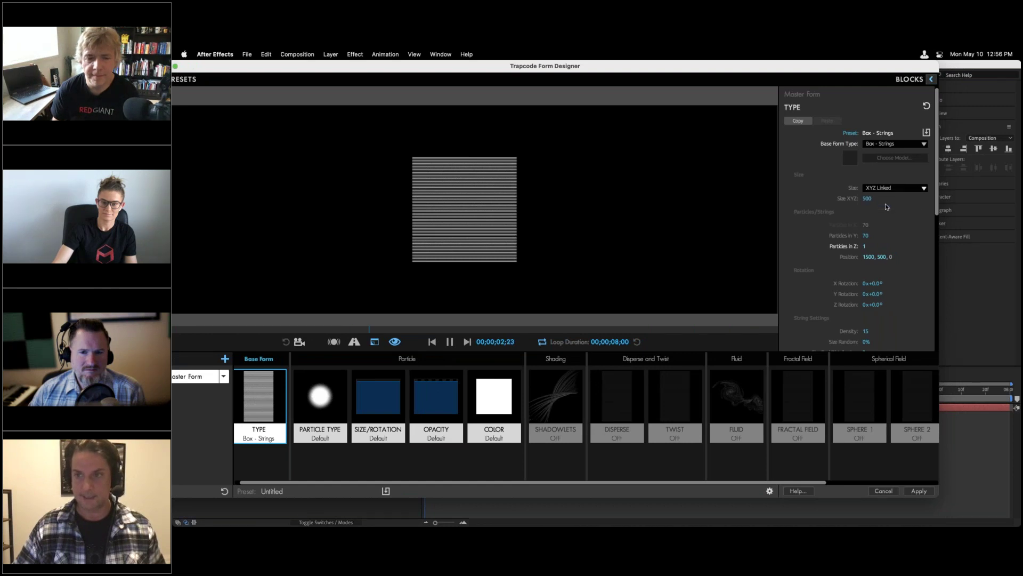
{"action": "left_click", "coordinate": [814, 74]}
{"action": "left_click_drag", "start_coordinate": [798, 69], "coordinate": [784, 68]}
{"action": "left_click", "coordinate": [918, 79]}
{"action": "mouse_move", "coordinate": [853, 198]}
{"action": "left_mouse_down"}
{"action": "mouse_move", "coordinate": [906, 198]}
{"action": "mouse_move", "coordinate": [763, 198]}
{"action": "mouse_move", "coordinate": [851, 198]}
{"action": "left_mouse_up"}
{"action": "mouse_move", "coordinate": [553, 70]}
{"action": "left_mouse_down"}
{"action": "mouse_move", "coordinate": [620, 68]}
{"action": "mouse_move", "coordinate": [573, 70]}
{"action": "left_mouse_up"}
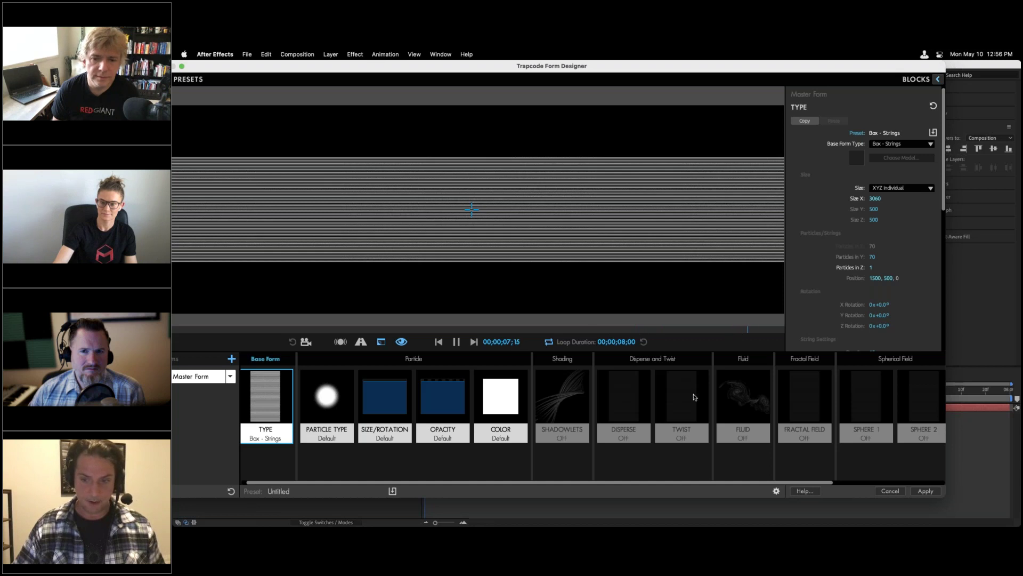
In the Fractal Field block, set displacement to XYZ Individual with Y Displace 194, and set Fractal Strength Over to X.
{"action": "left_click", "coordinate": [801, 400]}
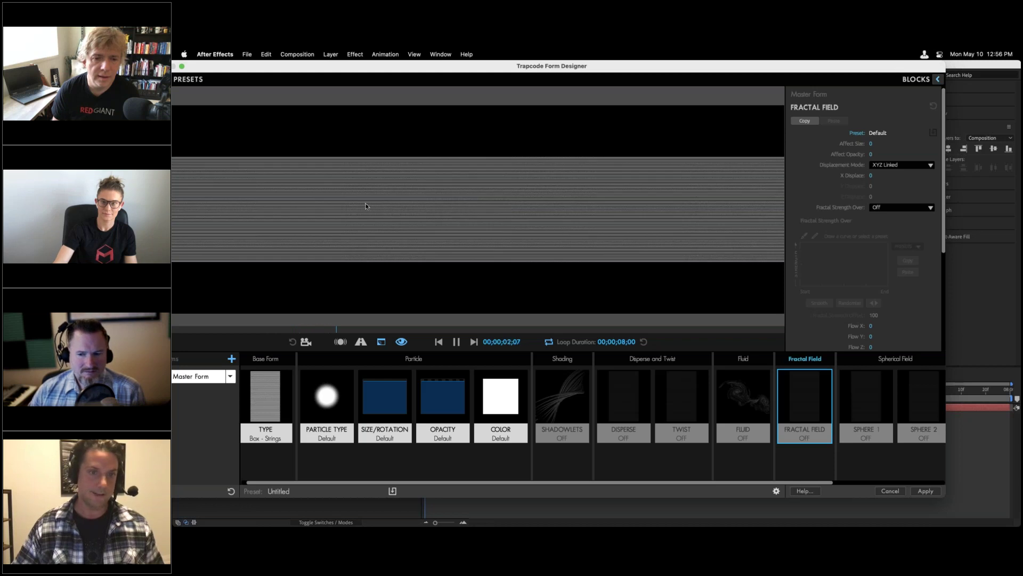
{"action": "left_click", "coordinate": [881, 167]}
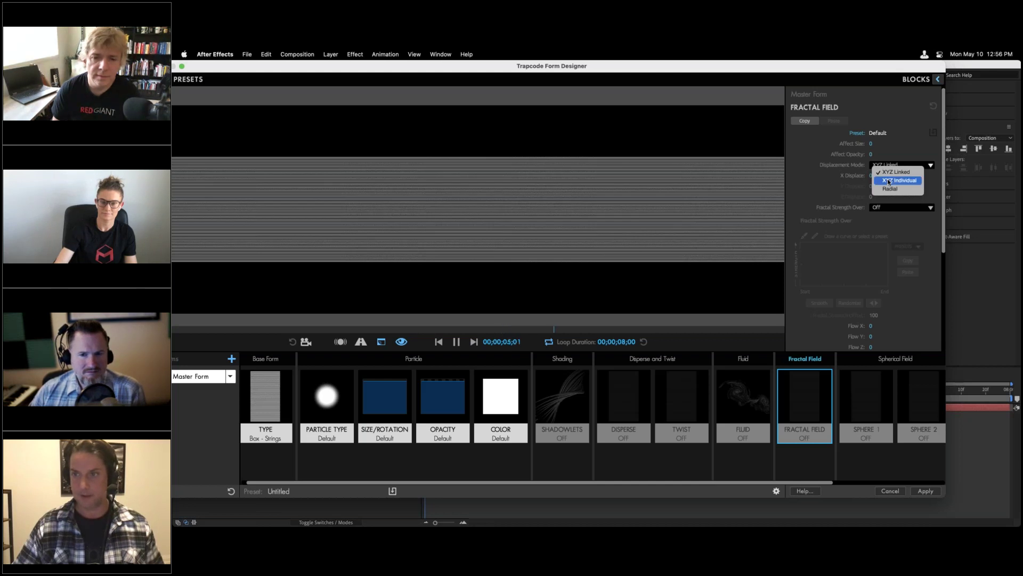
{"action": "left_click", "coordinate": [888, 181]}
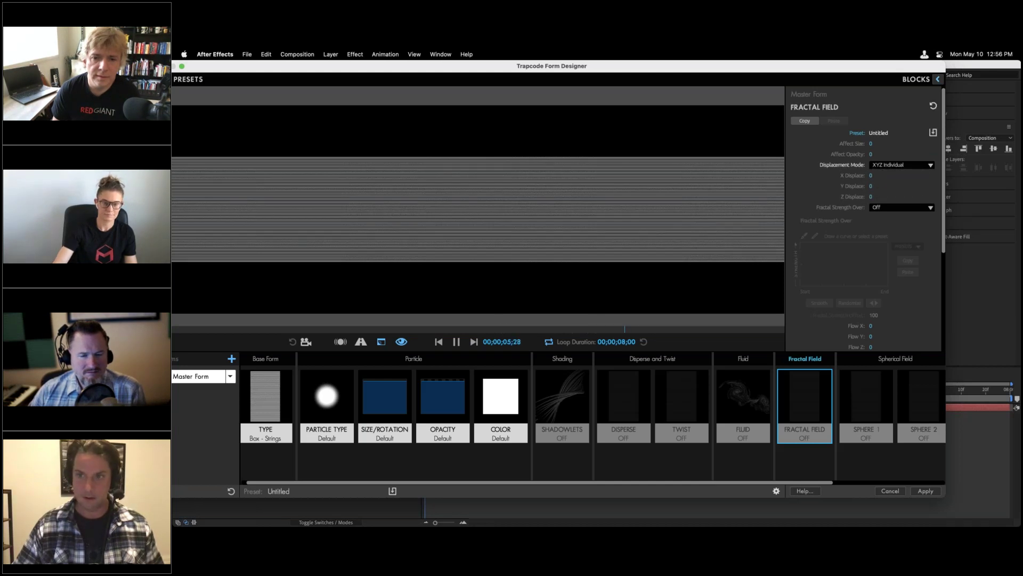
{"action": "left_click_drag", "start_coordinate": [871, 186], "coordinate": [971, 186]}
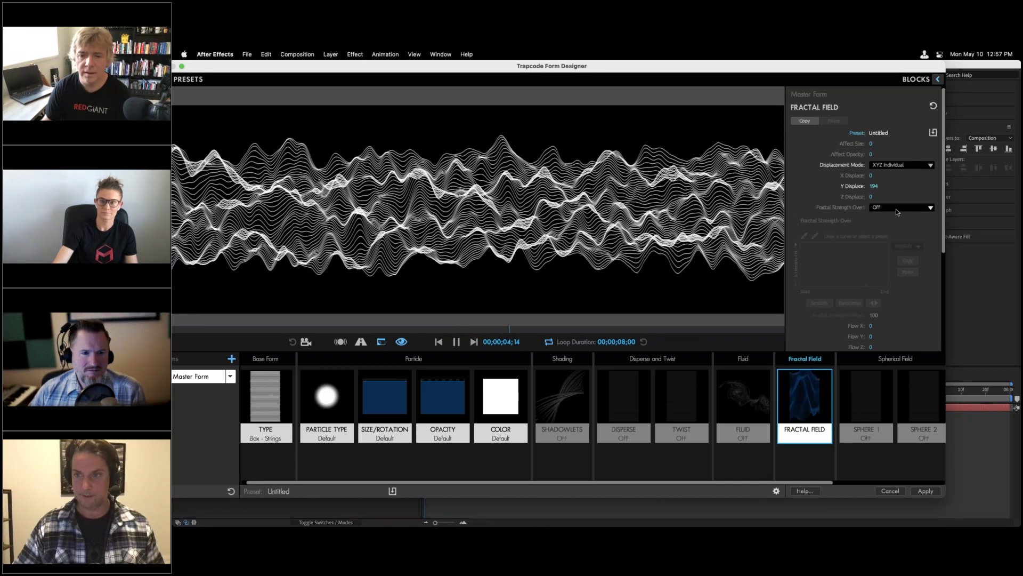
{"action": "left_click", "coordinate": [897, 212]}
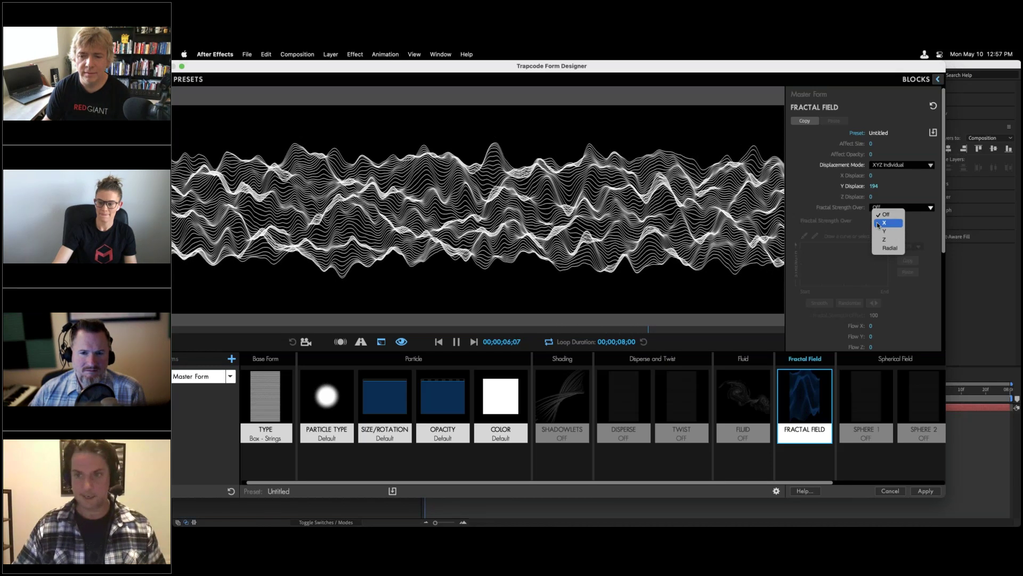
{"action": "left_click", "coordinate": [896, 224]}
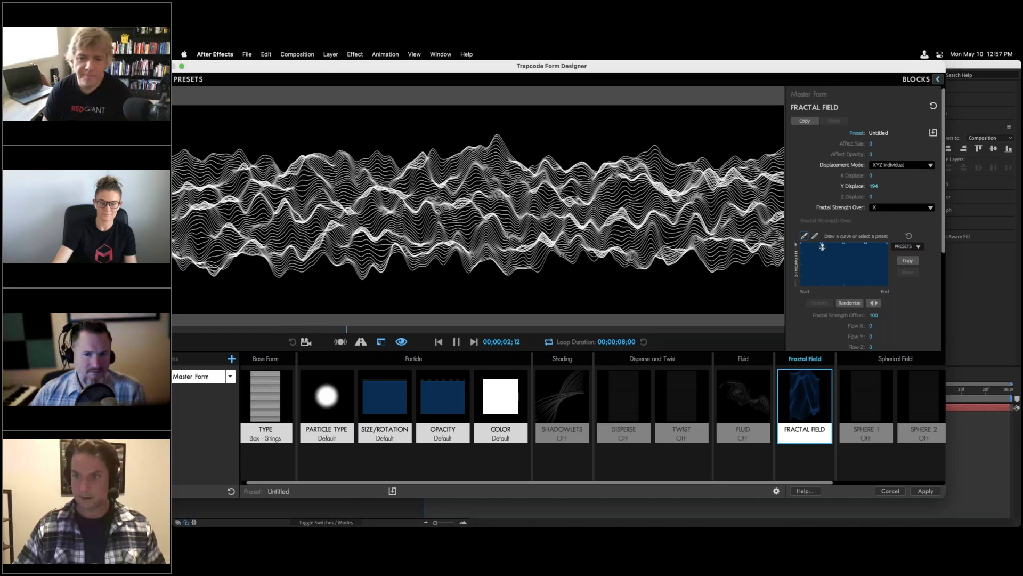
Shape the Fractal Strength curve with a dip on either side of a central peak.
{"action": "left_click_drag", "start_coordinate": [823, 286], "coordinate": [844, 243]}
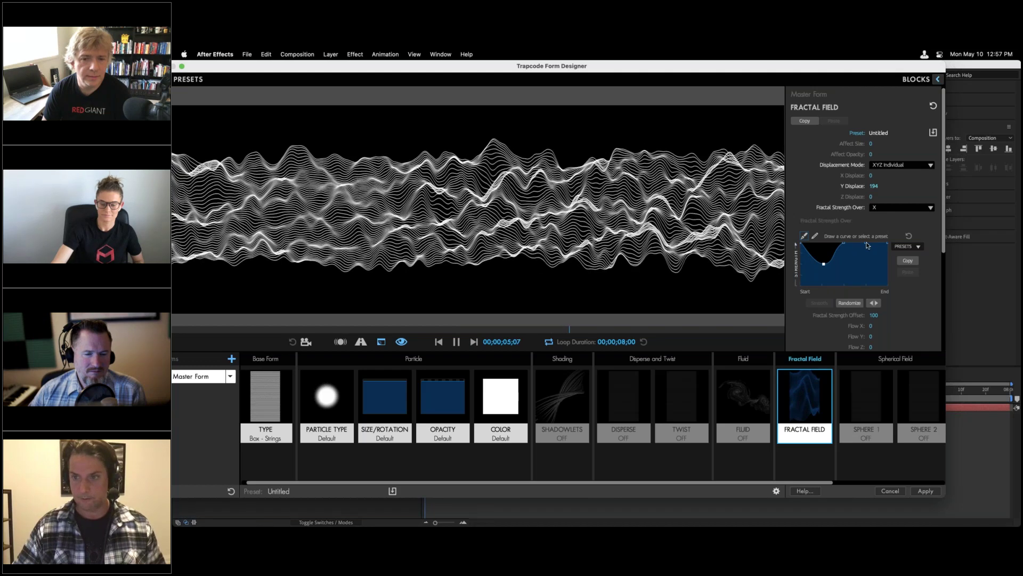
{"action": "left_click_drag", "start_coordinate": [868, 245], "coordinate": [866, 270]}
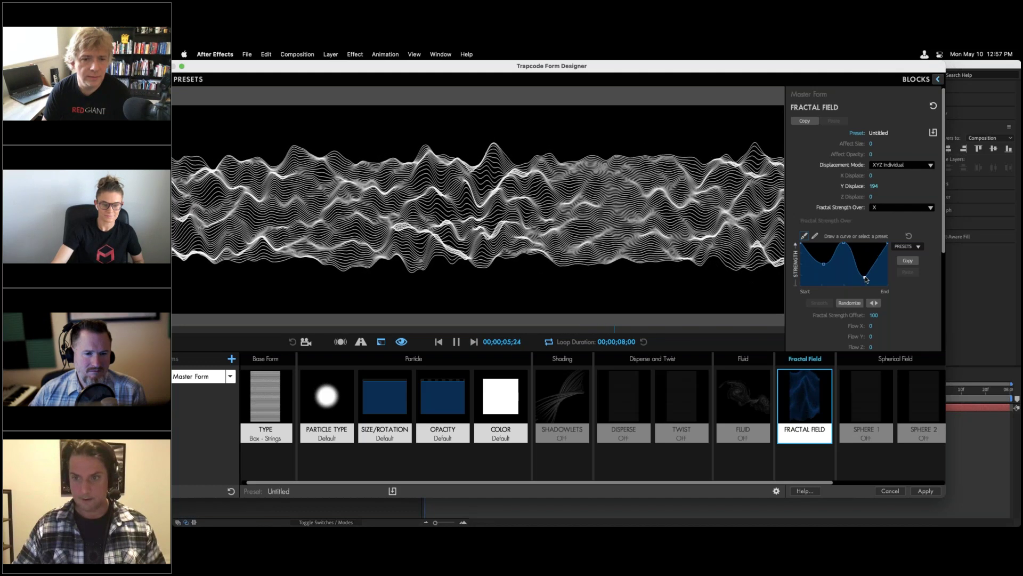
{"action": "left_click_drag", "start_coordinate": [822, 273], "coordinate": [822, 275]}
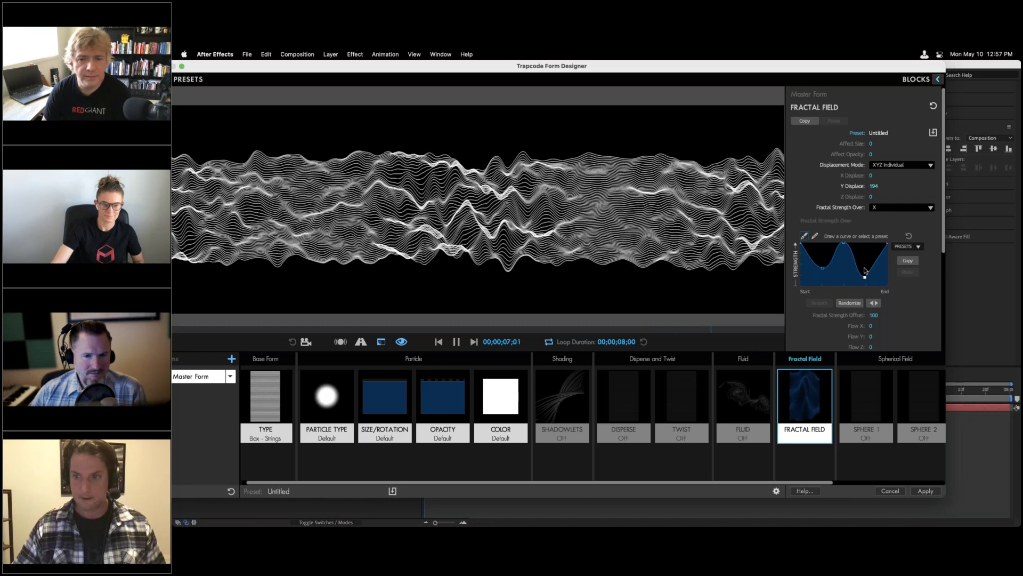
{"action": "left_click_drag", "start_coordinate": [866, 264], "coordinate": [864, 259]}
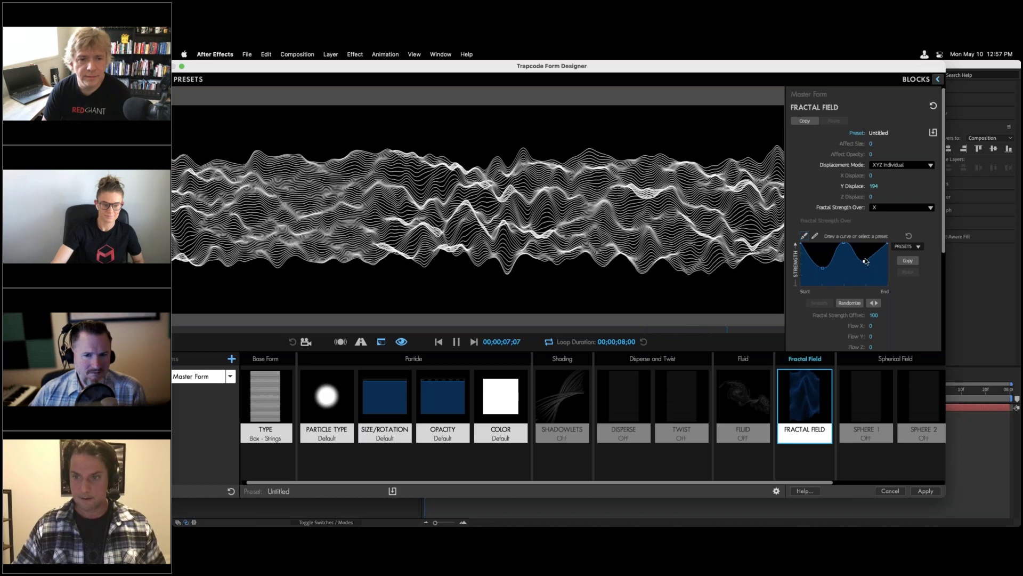
Randomize the Fractal Strength curve three times, then lower its early hump and central peak to soften the shape.
{"action": "left_click", "coordinate": [851, 303]}
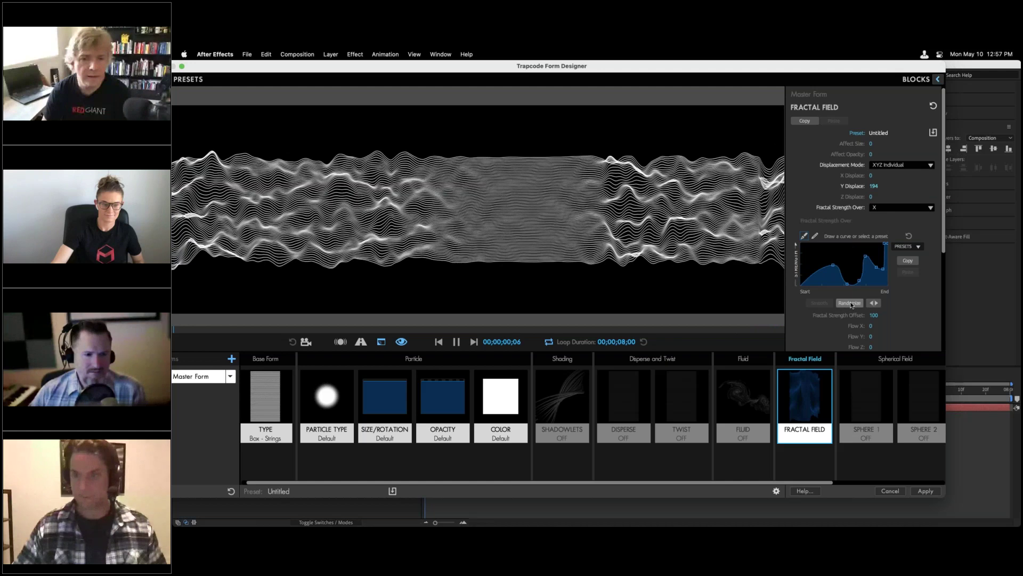
{"action": "left_click", "coordinate": [851, 304]}
{"action": "left_click", "coordinate": [850, 303]}
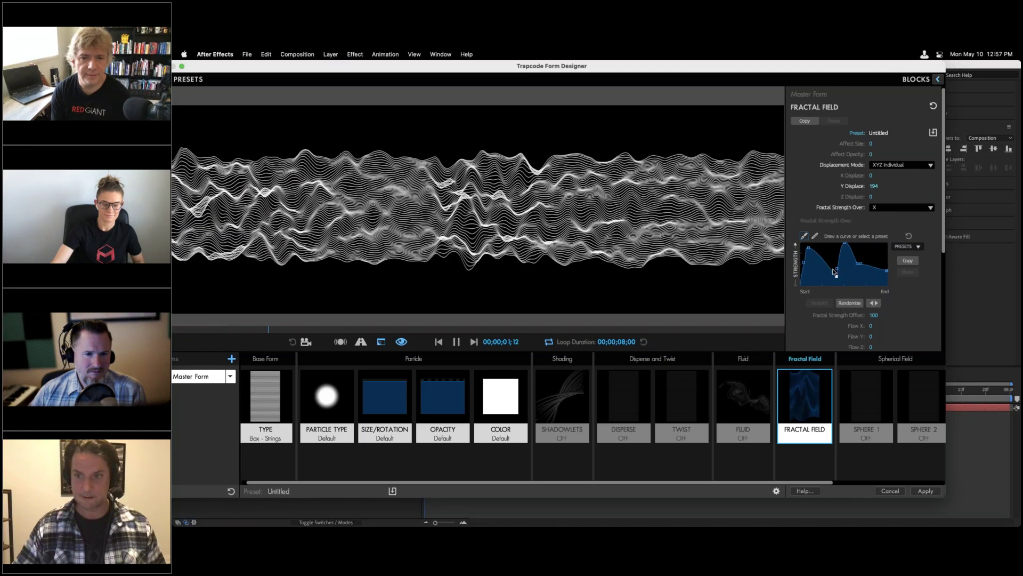
{"action": "left_click_drag", "start_coordinate": [837, 276], "coordinate": [817, 261]}
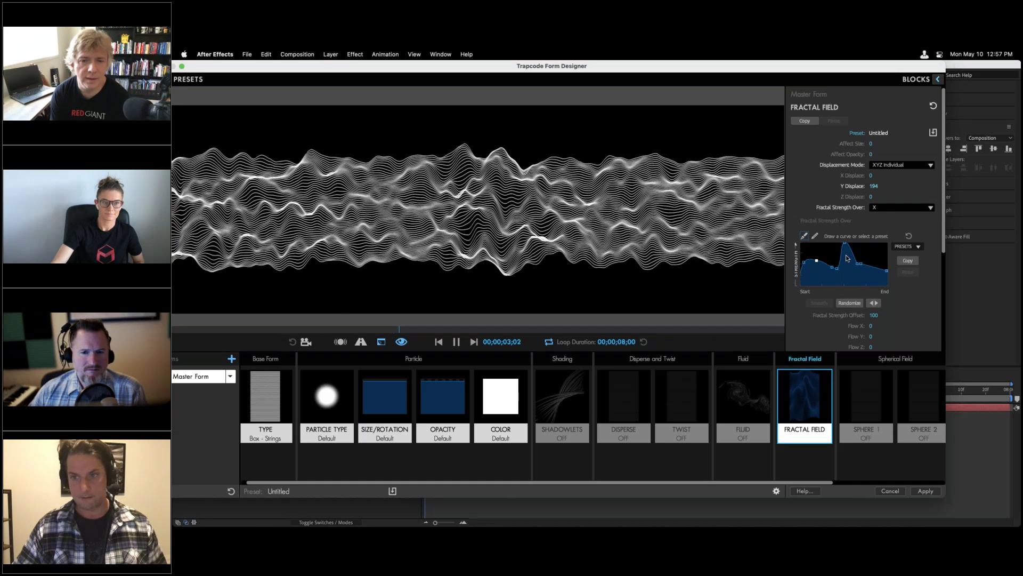
{"action": "left_click_drag", "start_coordinate": [846, 246], "coordinate": [846, 256]}
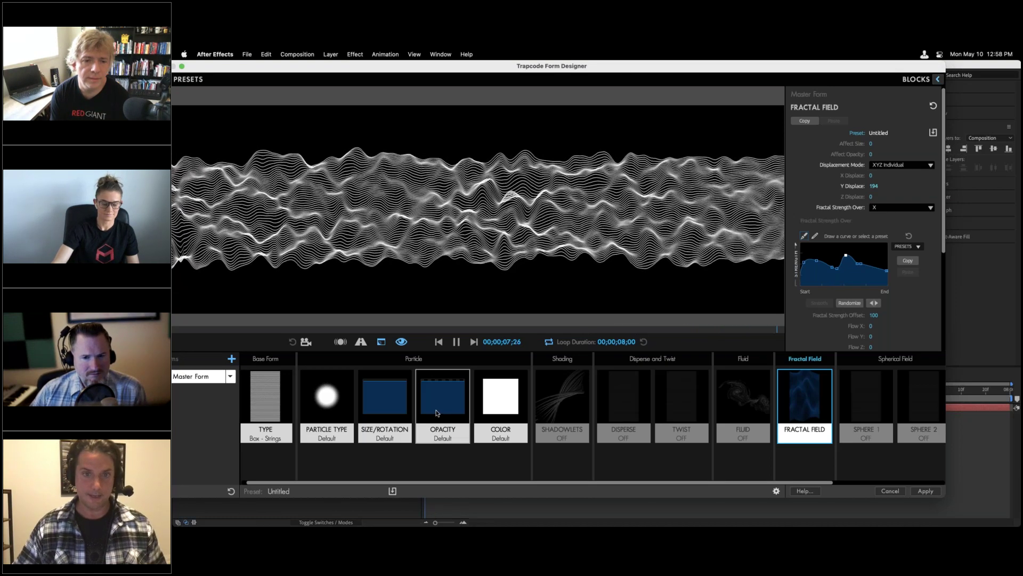
Set Opacity Over to X, shape its curve into a wide valley reaching zero mid-form, and apply the Designer setup.
{"action": "left_click", "coordinate": [436, 413]}
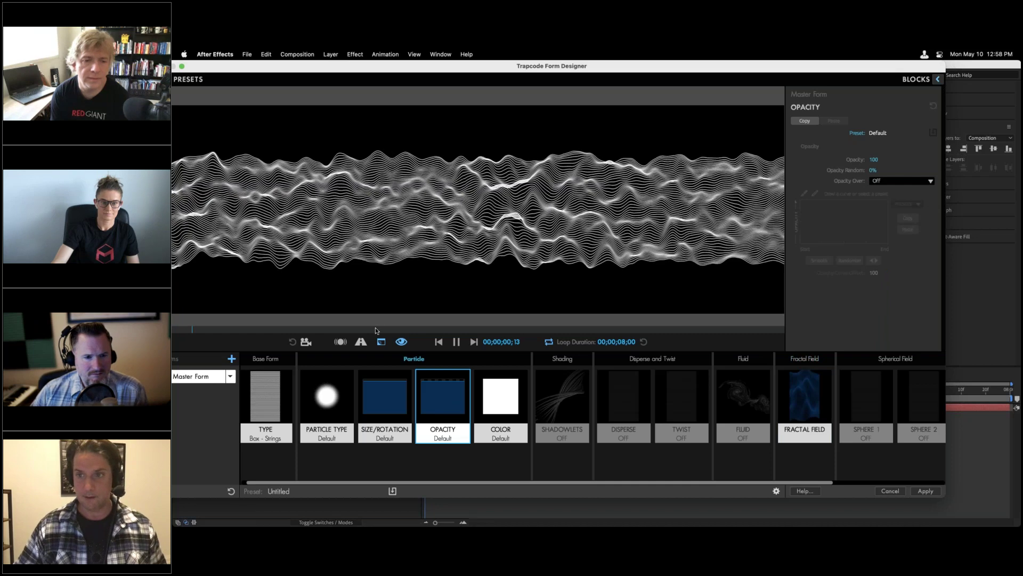
{"action": "left_click", "coordinate": [883, 184]}
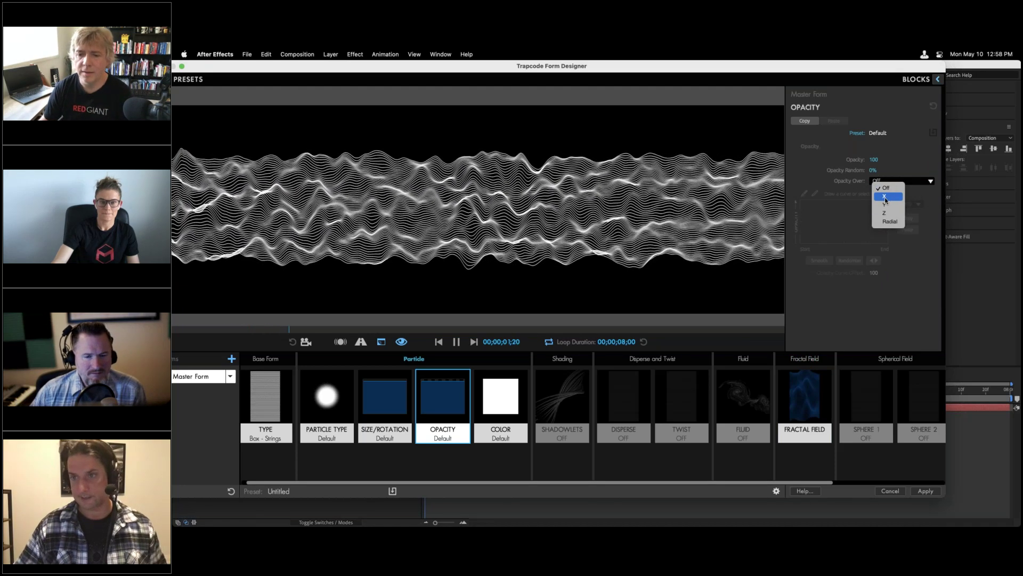
{"action": "left_click", "coordinate": [885, 197]}
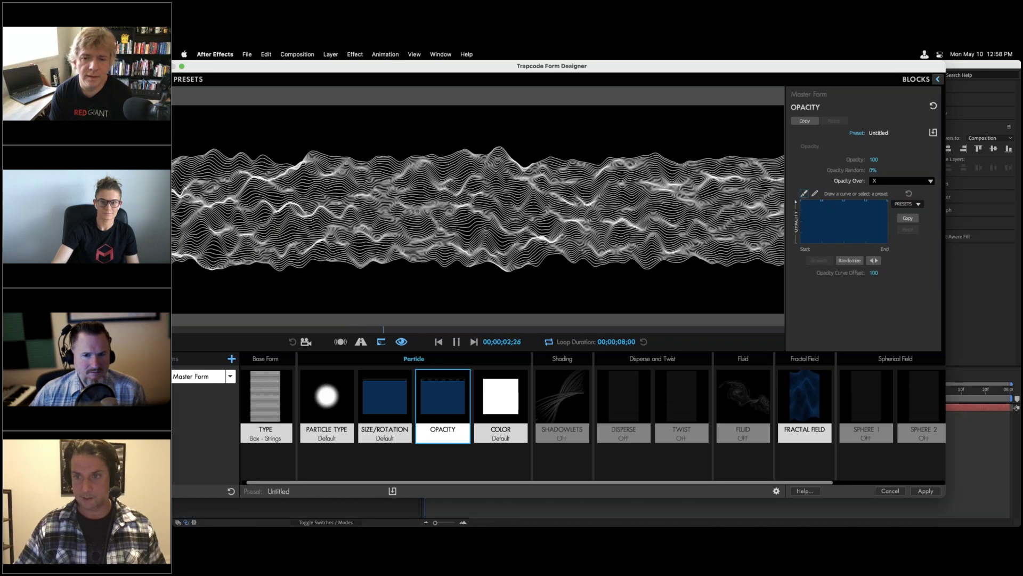
{"action": "left_click_drag", "start_coordinate": [844, 237], "coordinate": [846, 243]}
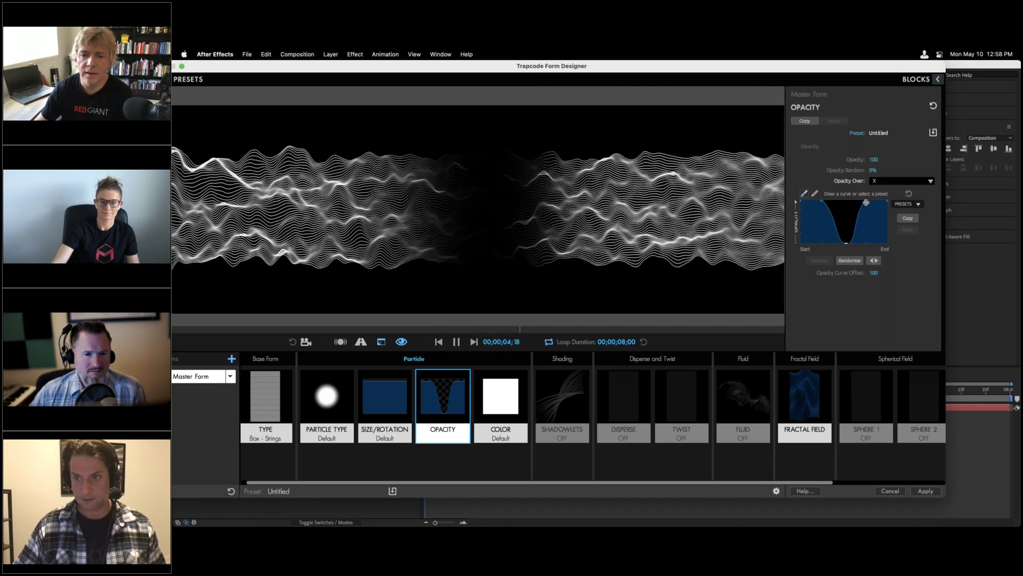
{"action": "left_click", "coordinate": [865, 232]}
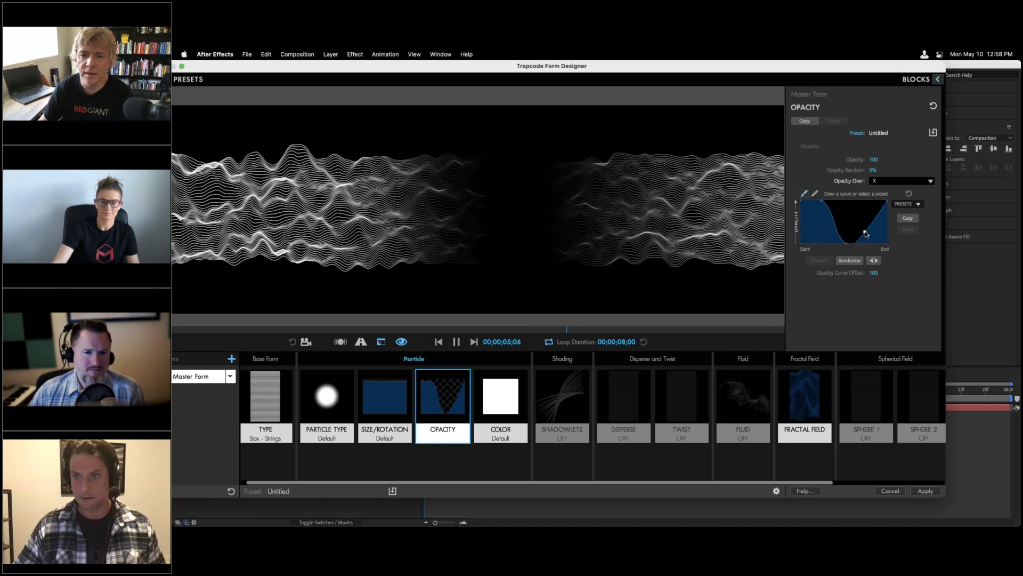
{"action": "left_click_drag", "start_coordinate": [826, 201], "coordinate": [829, 232]}
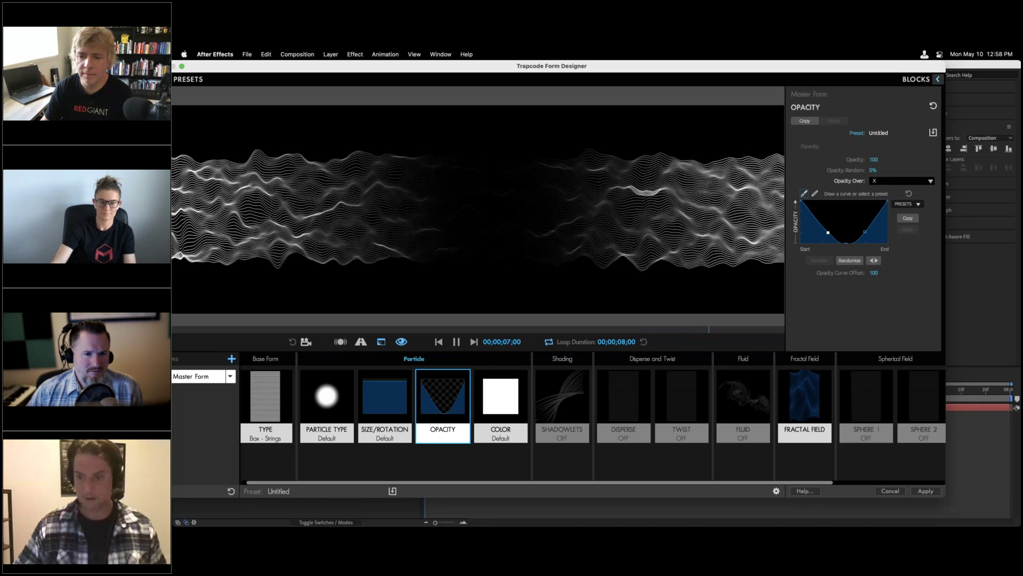
{"action": "left_click", "coordinate": [926, 491]}
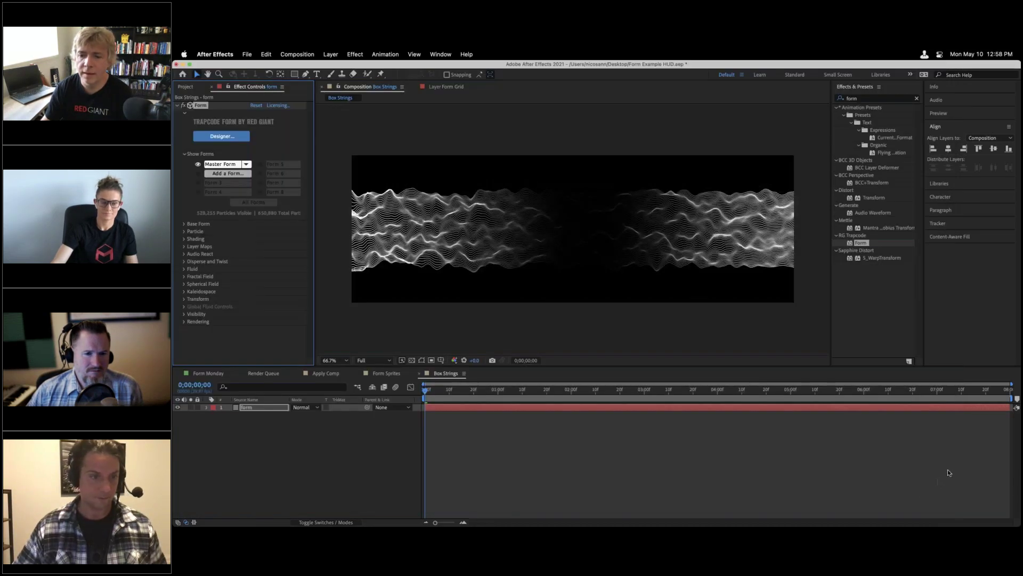
In the Form Monday composition, unsolo the Form layer, solo the Form Grid layer, and preview it.
{"action": "left_click", "coordinate": [208, 374]}
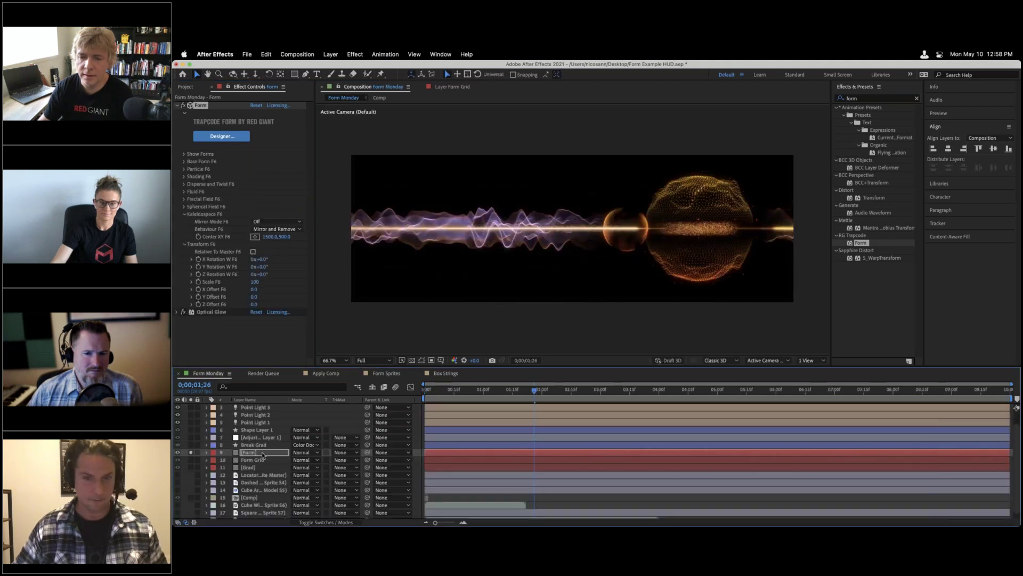
{"action": "left_click", "coordinate": [192, 452]}
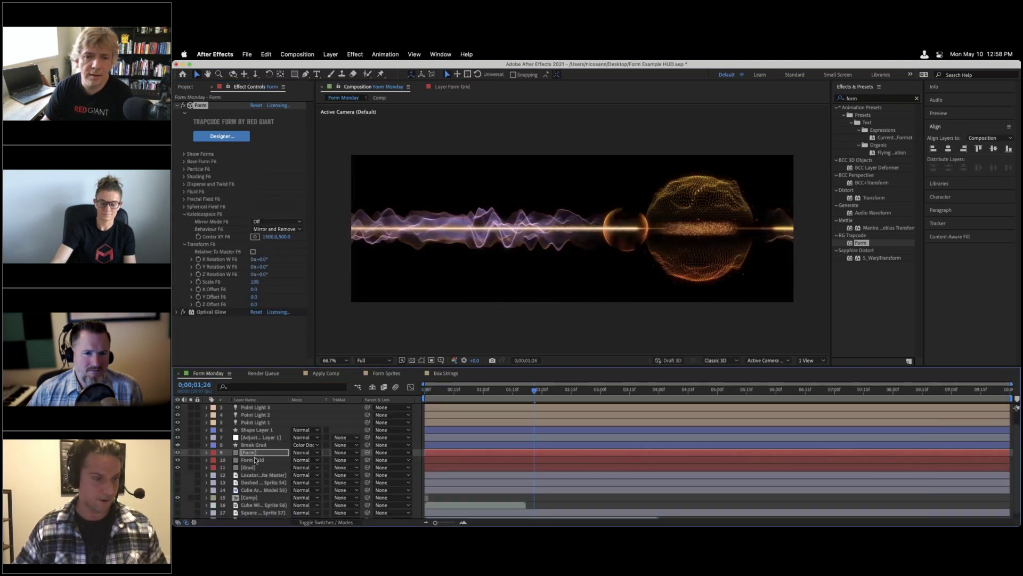
{"action": "left_click", "coordinate": [254, 460]}
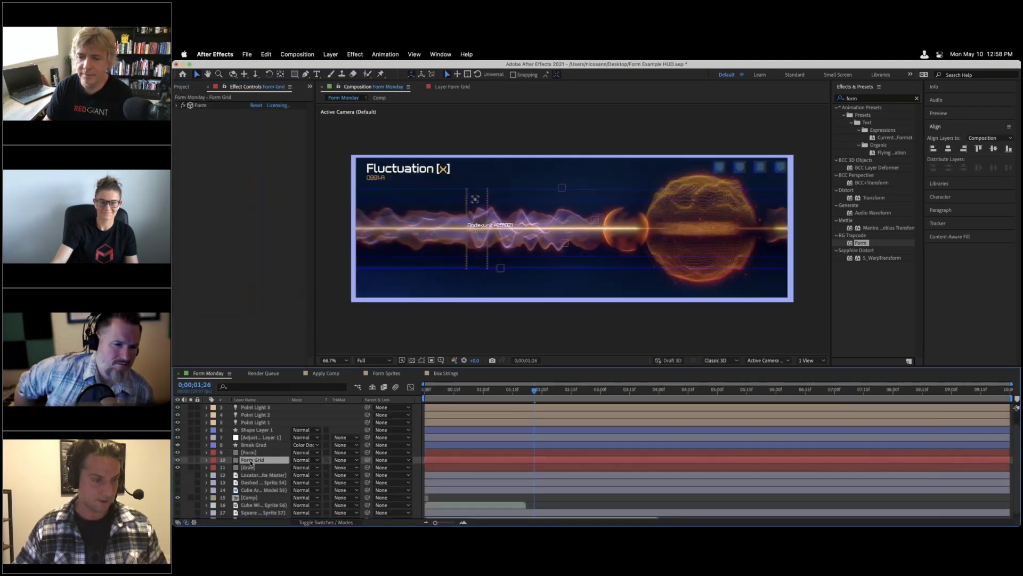
{"action": "left_click", "coordinate": [191, 460]}
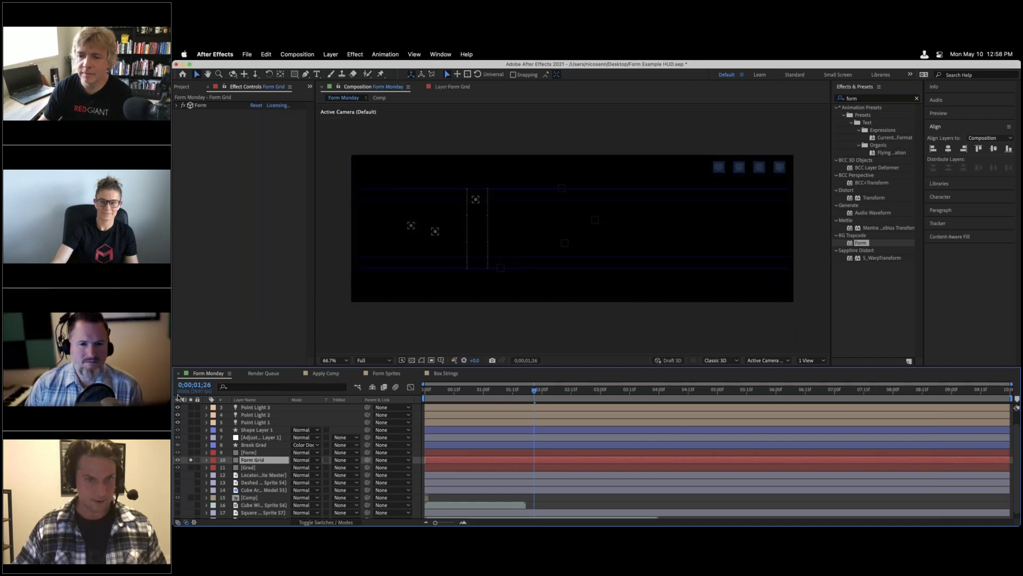
{"action": "key", "text": "space"}
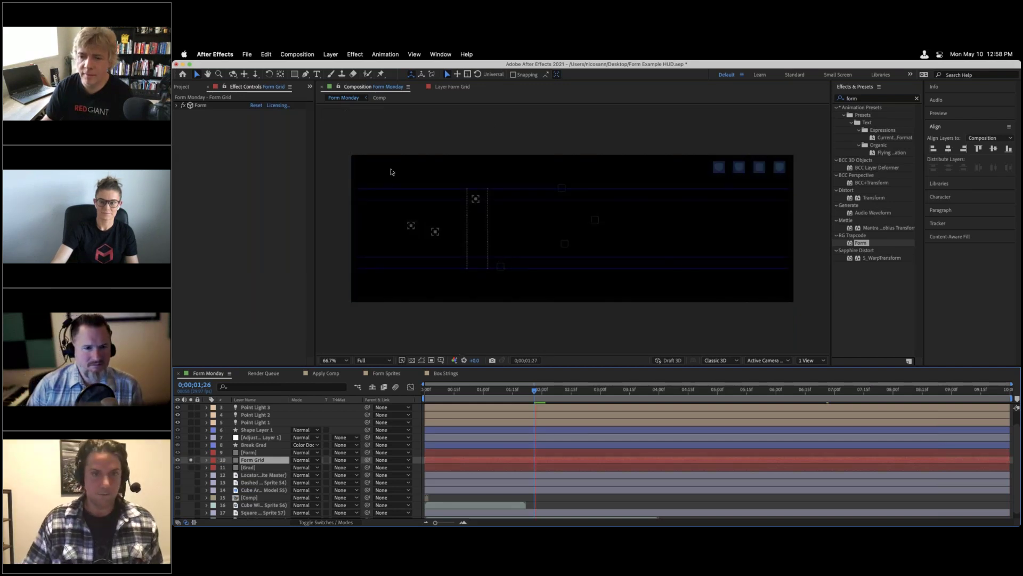
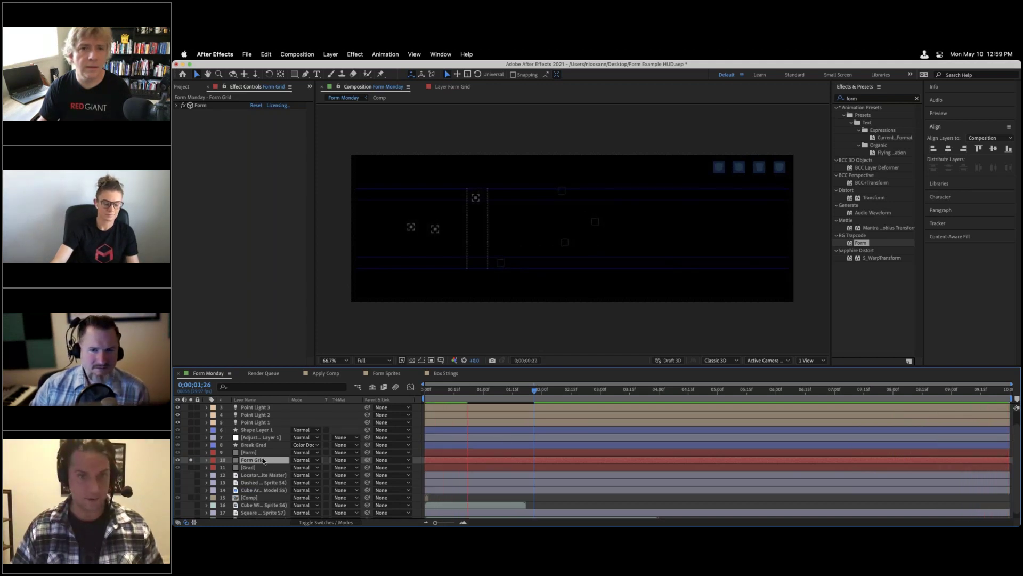
Open the Form Grid layer's Form effect in the Designer and solo Form 5.
{"action": "left_click", "coordinate": [178, 106]}
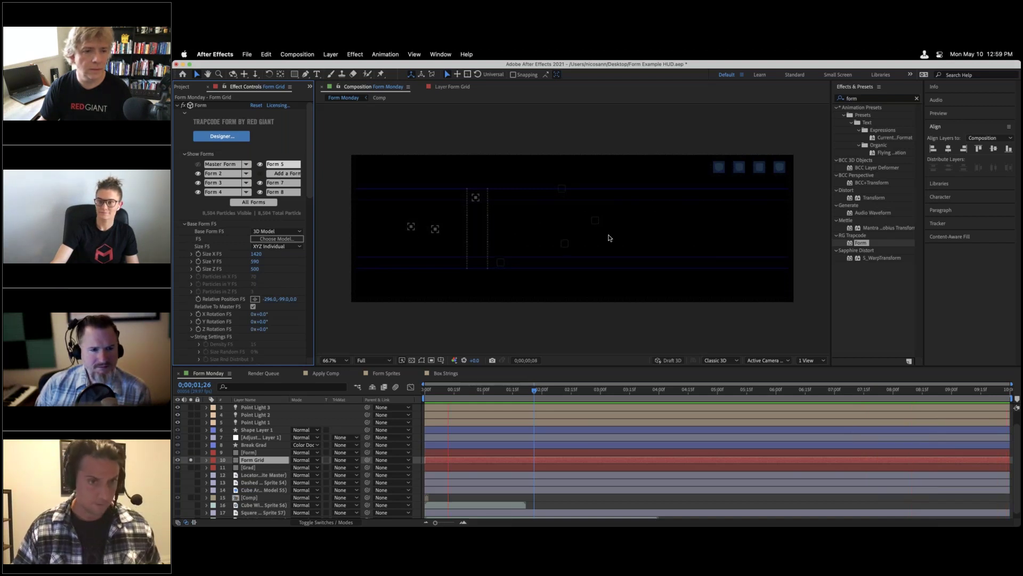
{"action": "left_click", "coordinate": [229, 137]}
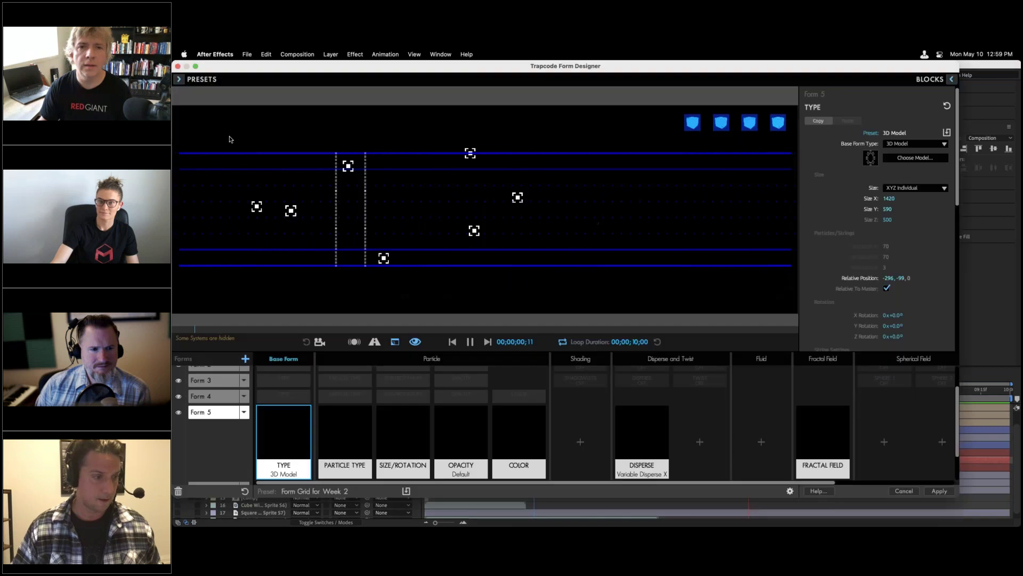
{"action": "left_click", "coordinate": [179, 413], "text": "alt"}
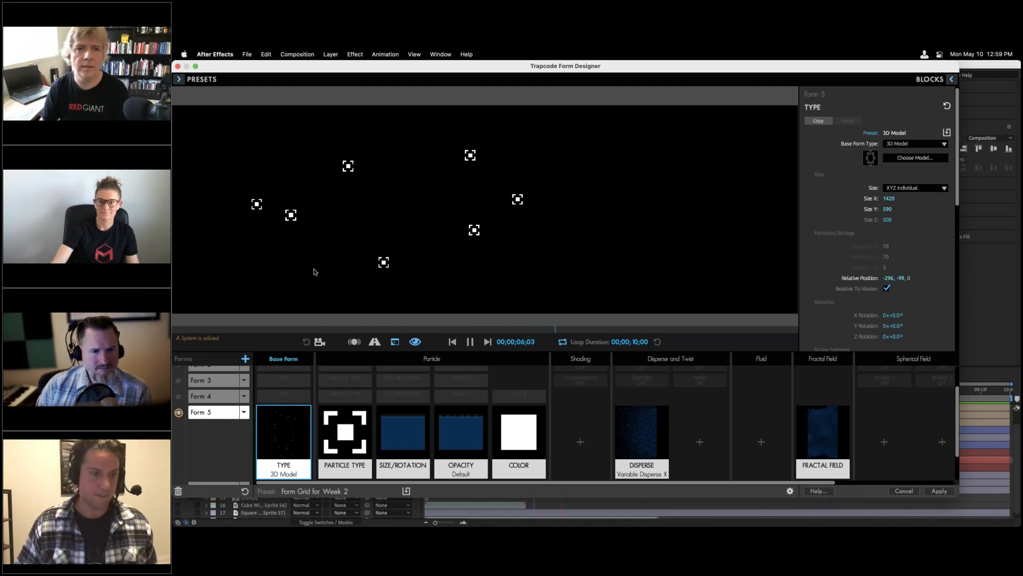
{"action": "left_click_drag", "start_coordinate": [743, 64], "coordinate": [702, 64]}
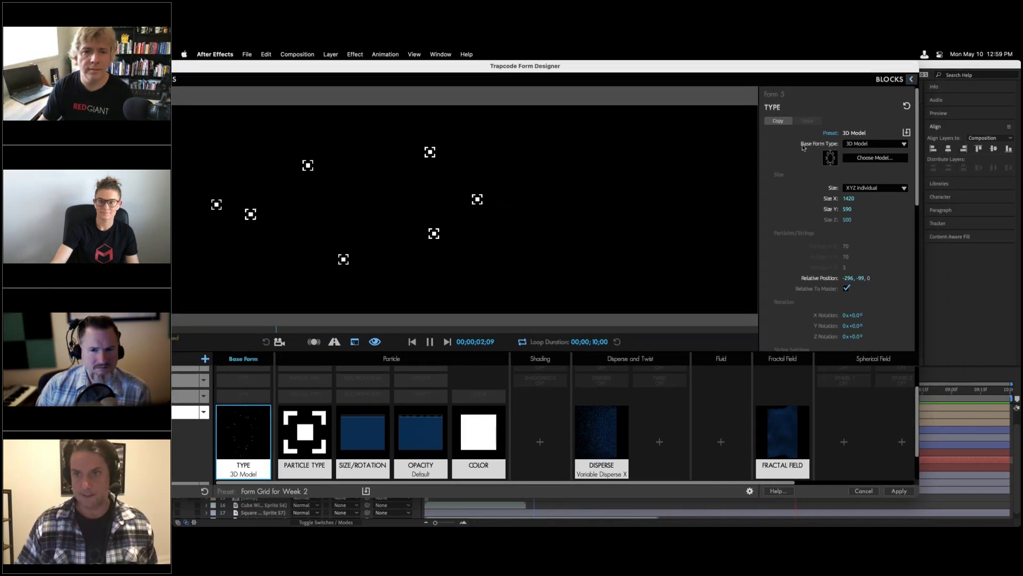
Browse the Geometry collection of 3D models for Form 5's base form, then cancel without choosing a model.
{"action": "left_click", "coordinate": [876, 158]}
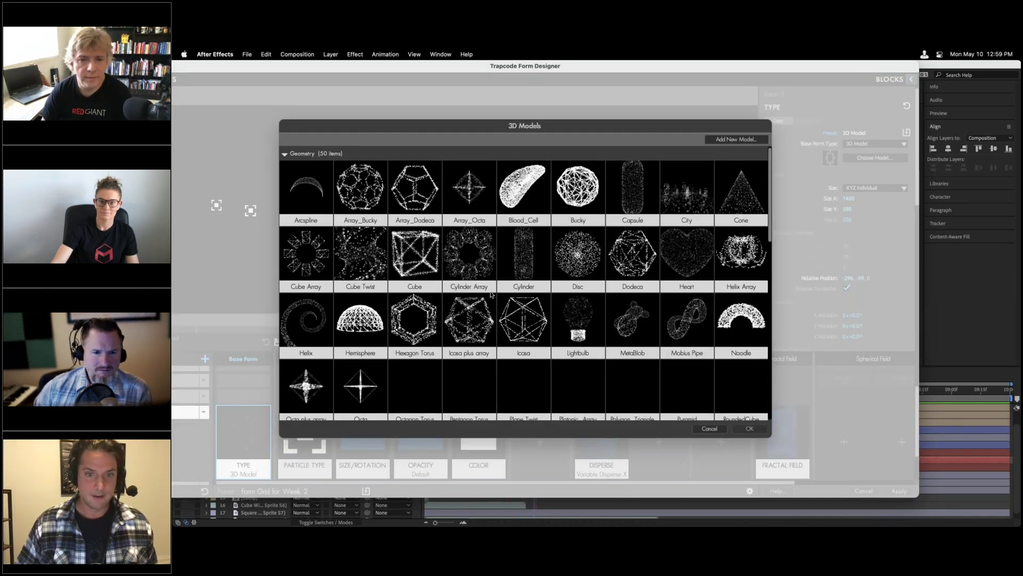
{"action": "scroll", "coordinate": [493, 311], "scroll_direction": "down", "scroll_amount": 4}
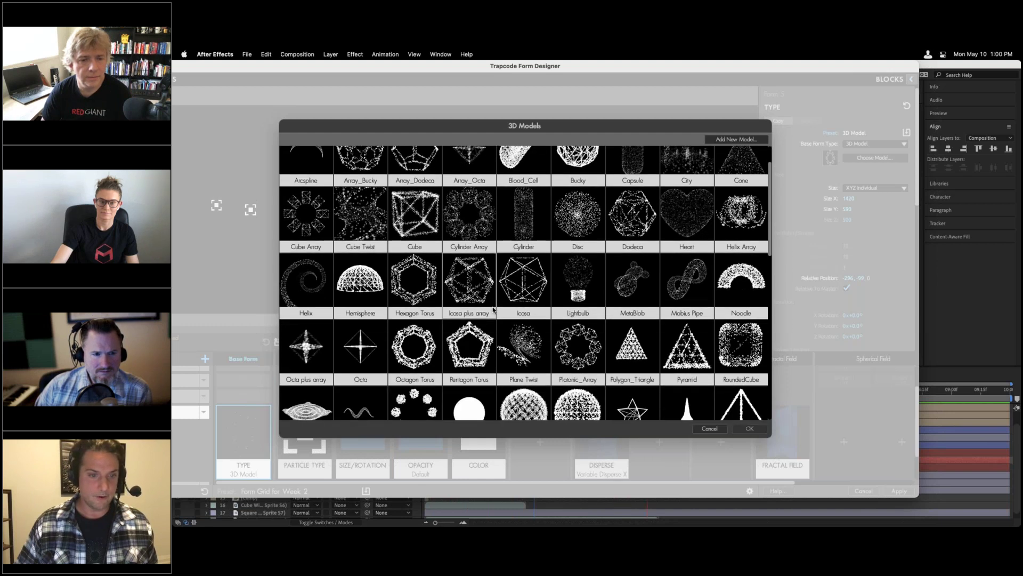
{"action": "scroll", "coordinate": [493, 310], "scroll_direction": "down", "scroll_amount": 2}
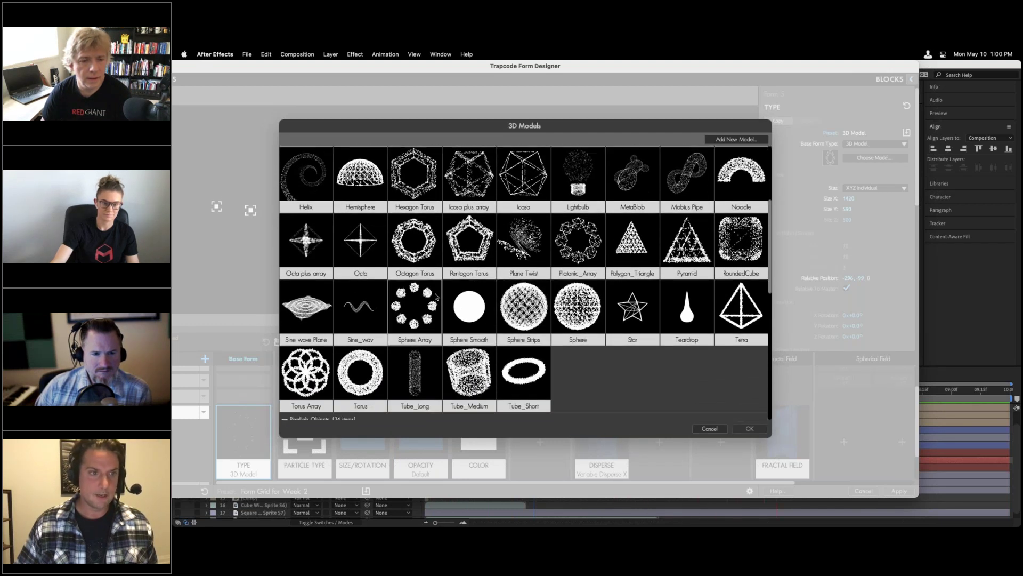
{"action": "scroll", "coordinate": [431, 296], "scroll_direction": "up", "scroll_amount": 5}
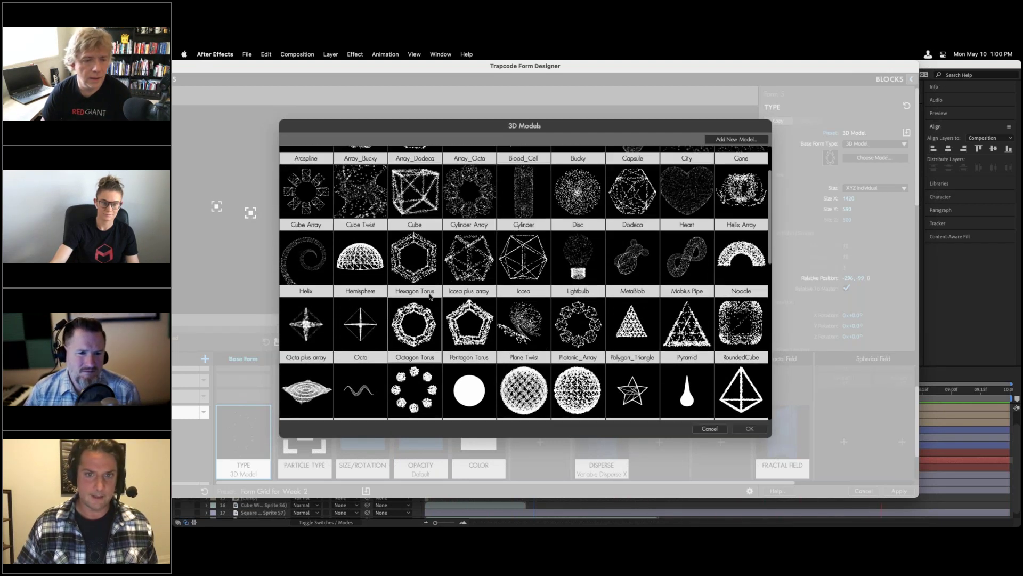
{"action": "scroll", "coordinate": [430, 295], "scroll_direction": "up", "scroll_amount": 2}
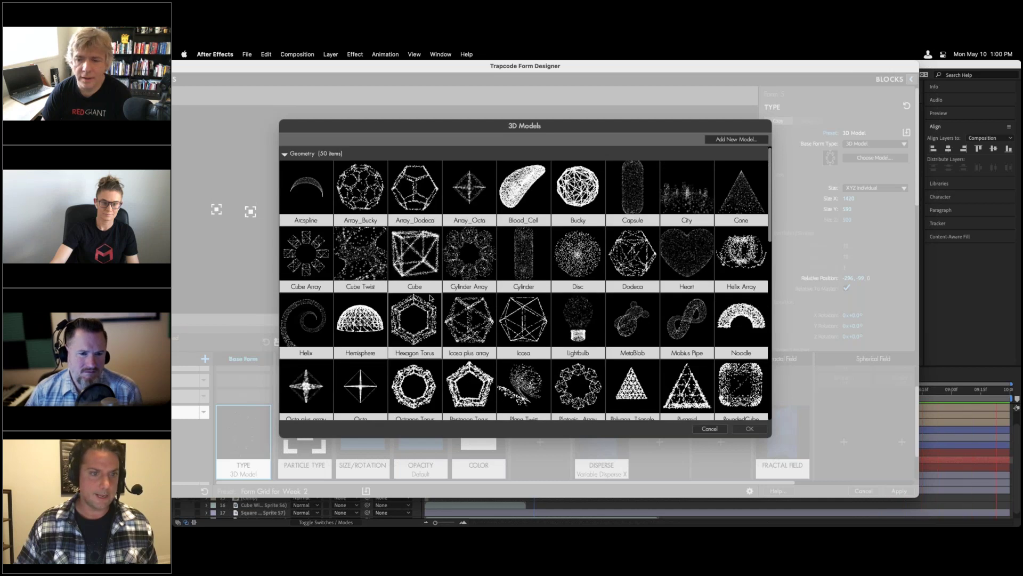
{"action": "scroll", "coordinate": [431, 297], "scroll_direction": "down", "scroll_amount": 5}
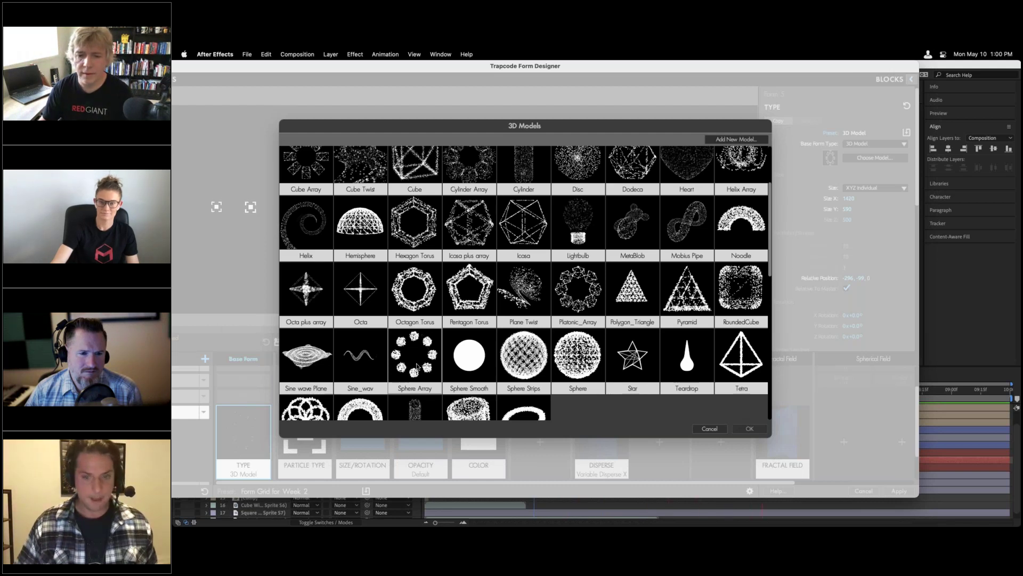
{"action": "left_click", "coordinate": [710, 429]}
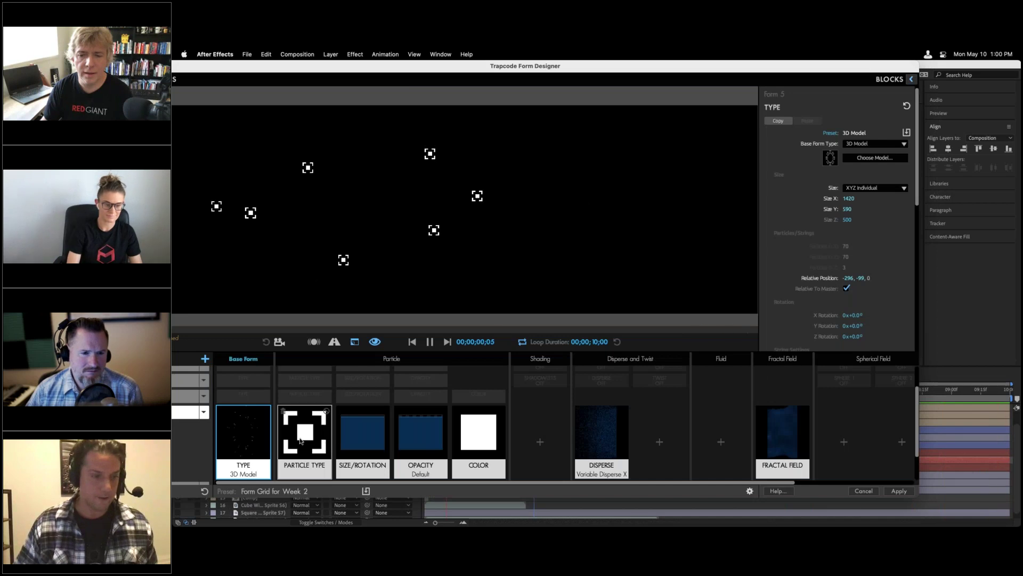
Look through the 2D Shapes sprites offered for Form 5's particle type, close the sprite library, and apply the Designer setup.
{"action": "left_click", "coordinate": [300, 440]}
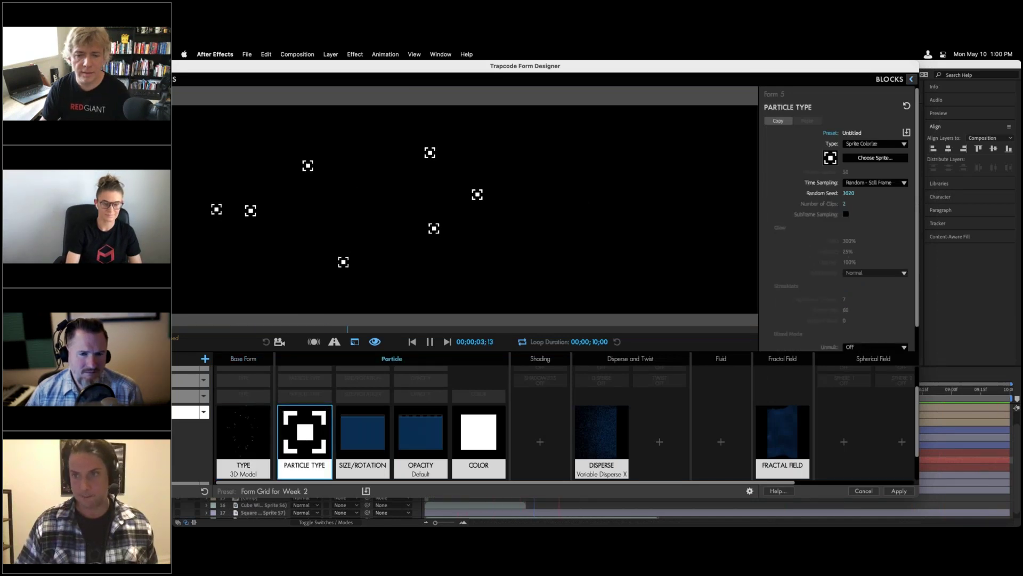
{"action": "left_click", "coordinate": [874, 159]}
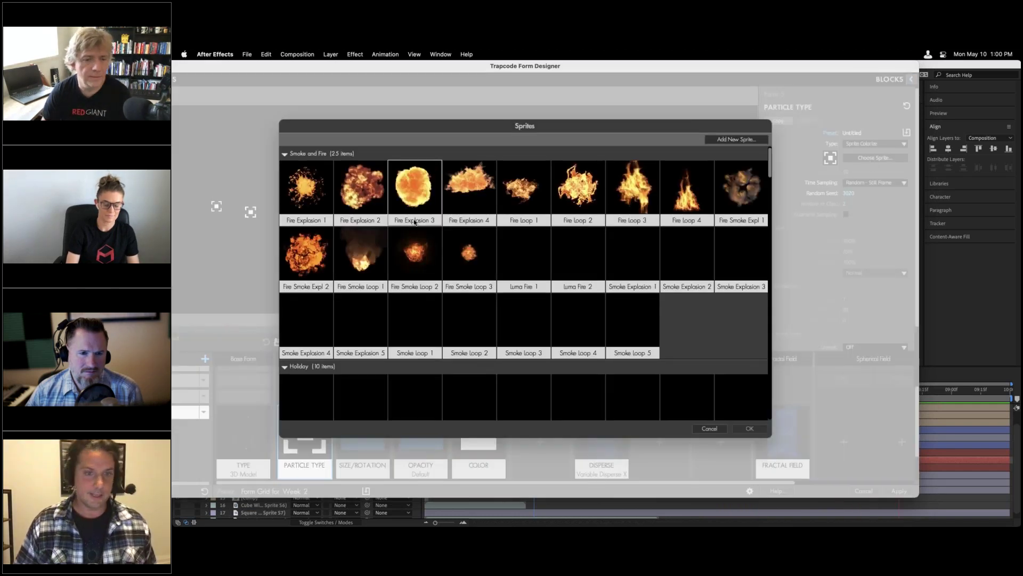
{"action": "scroll", "coordinate": [422, 238], "scroll_direction": "down", "scroll_amount": 2}
{"action": "scroll", "coordinate": [423, 238], "scroll_direction": "down", "scroll_amount": 5}
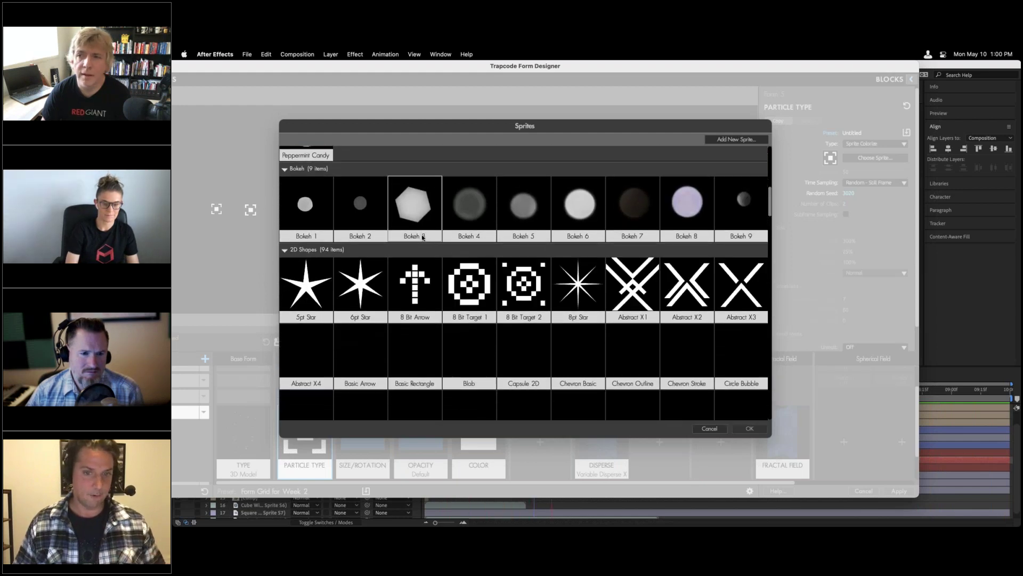
{"action": "scroll", "coordinate": [422, 238], "scroll_direction": "down", "scroll_amount": 2}
{"action": "scroll", "coordinate": [423, 238], "scroll_direction": "down", "scroll_amount": 1}
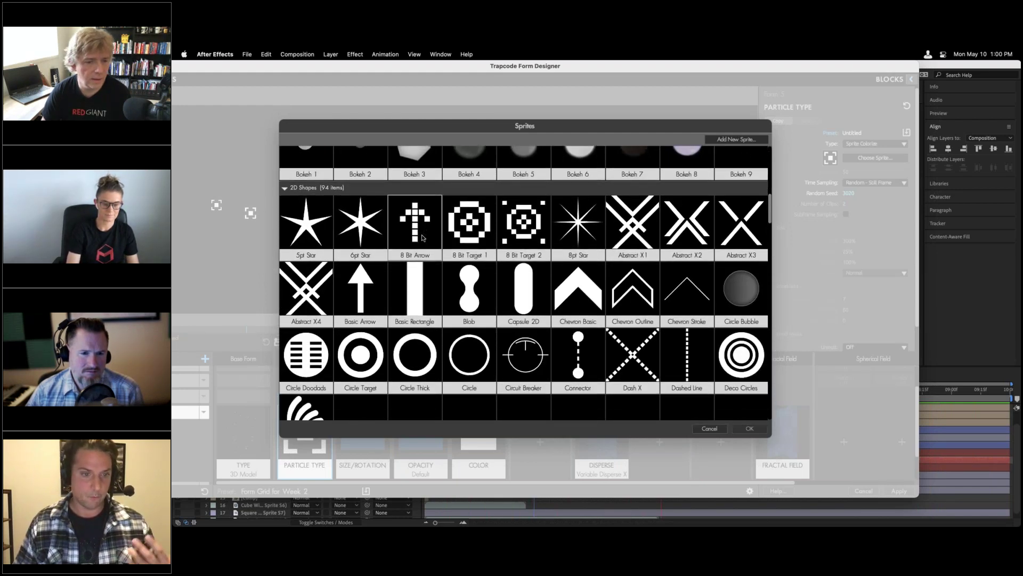
{"action": "scroll", "coordinate": [422, 238], "scroll_direction": "down", "scroll_amount": 1}
{"action": "scroll", "coordinate": [423, 238], "scroll_direction": "down", "scroll_amount": 2}
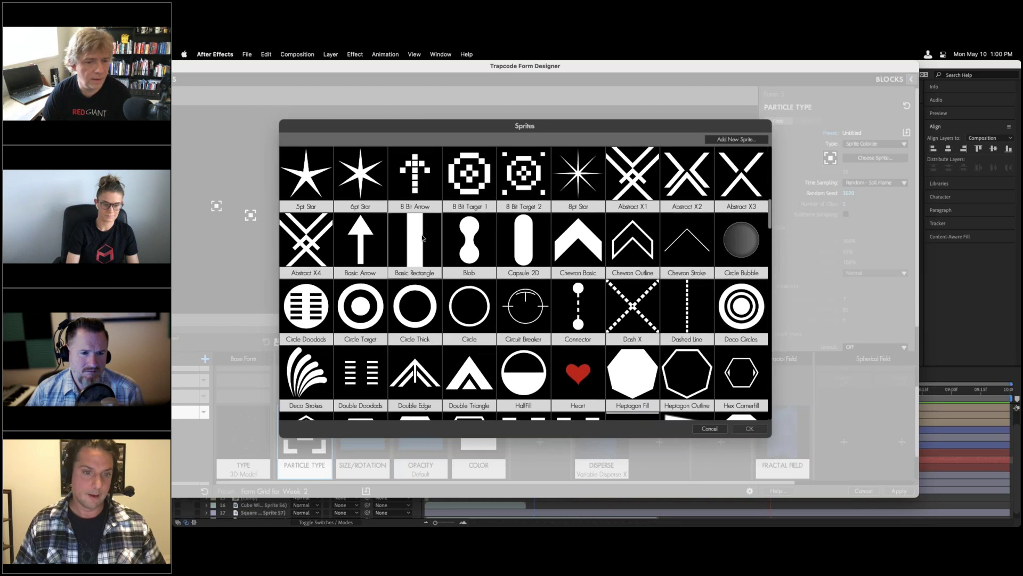
{"action": "scroll", "coordinate": [422, 238], "scroll_direction": "down", "scroll_amount": 4}
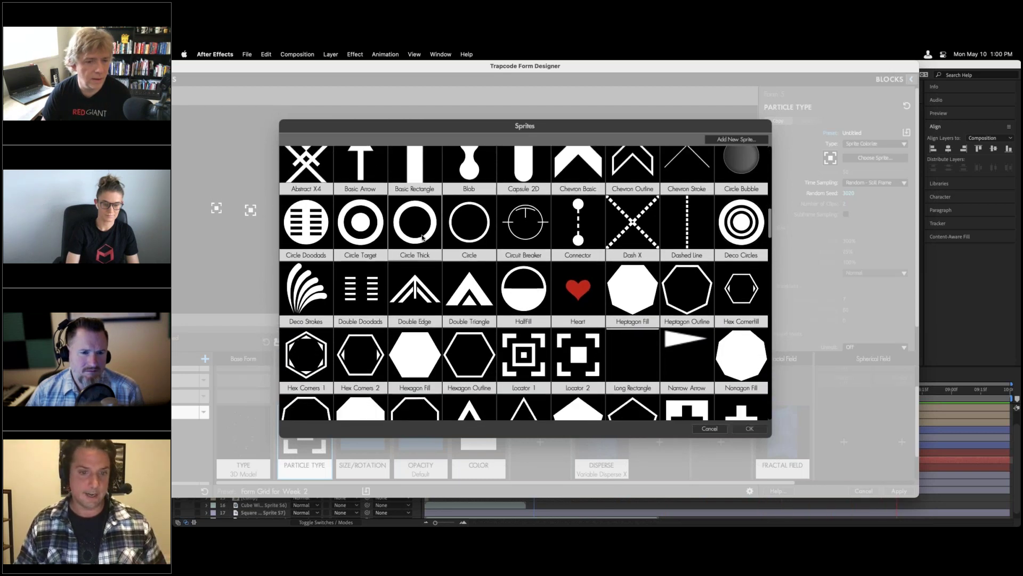
{"action": "scroll", "coordinate": [683, 339], "scroll_direction": "down", "scroll_amount": 1}
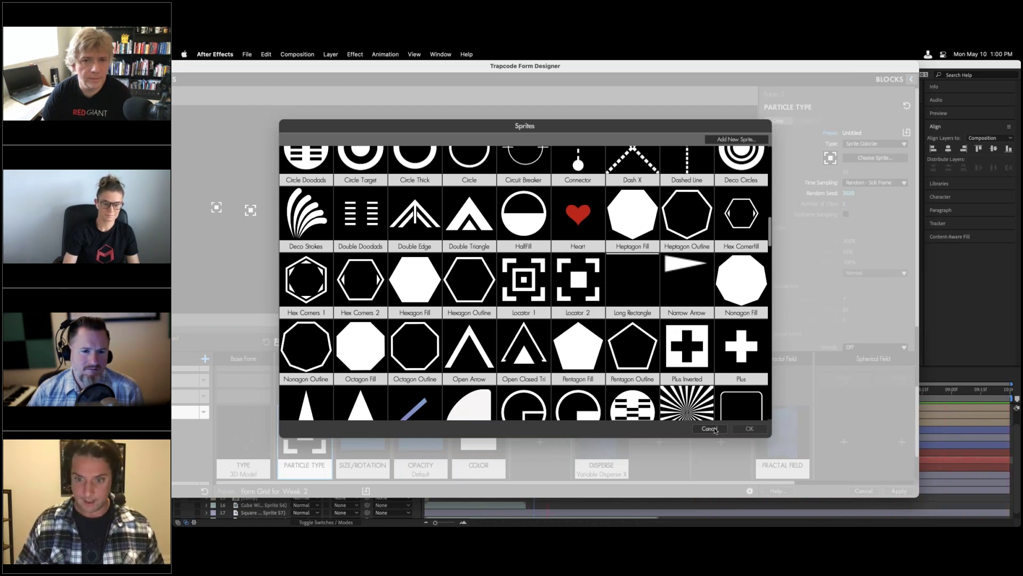
{"action": "left_click", "coordinate": [749, 429]}
{"action": "left_click", "coordinate": [905, 490]}
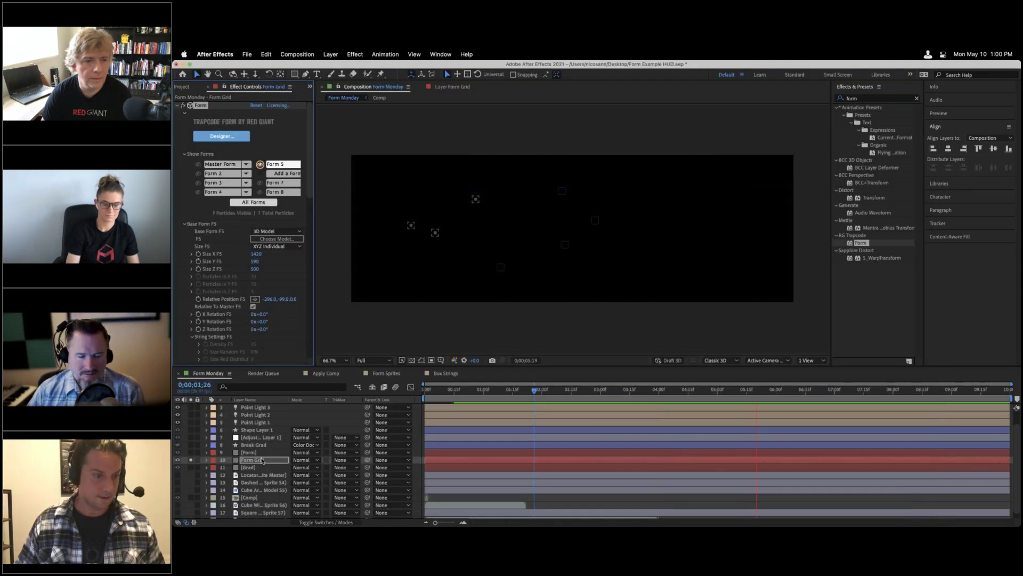
Solo and unsolo the Square, Dashed and Locator sprite layers in turn to inspect each particle source image.
{"action": "scroll", "coordinate": [248, 506], "scroll_direction": "down", "scroll_amount": 1}
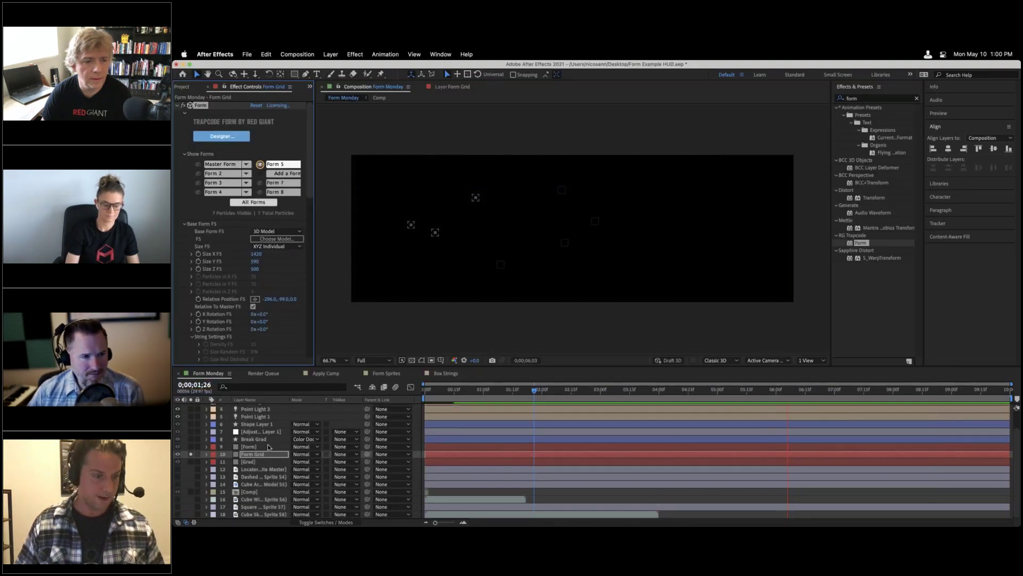
{"action": "left_click", "coordinate": [190, 507]}
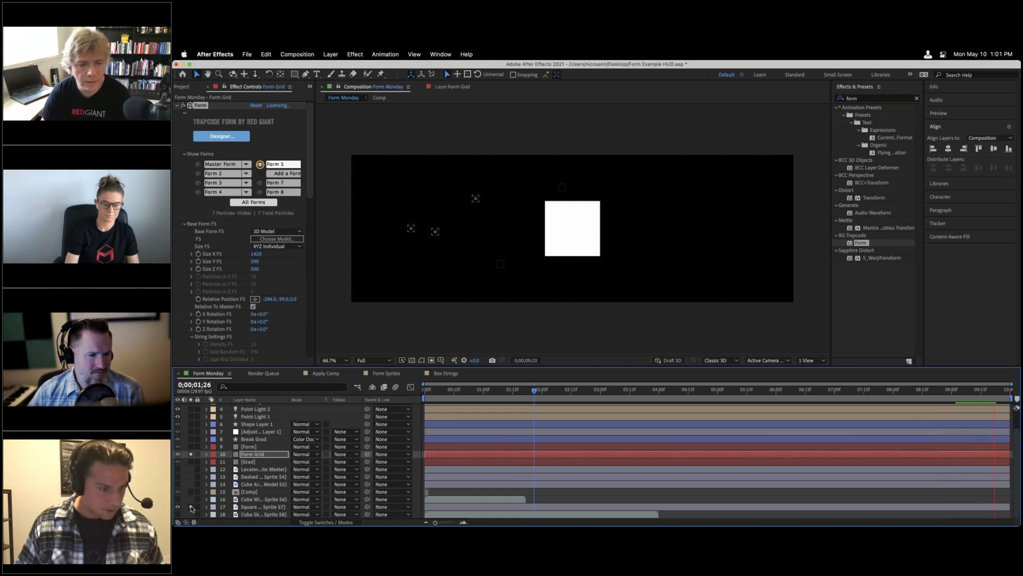
{"action": "left_click", "coordinate": [191, 508]}
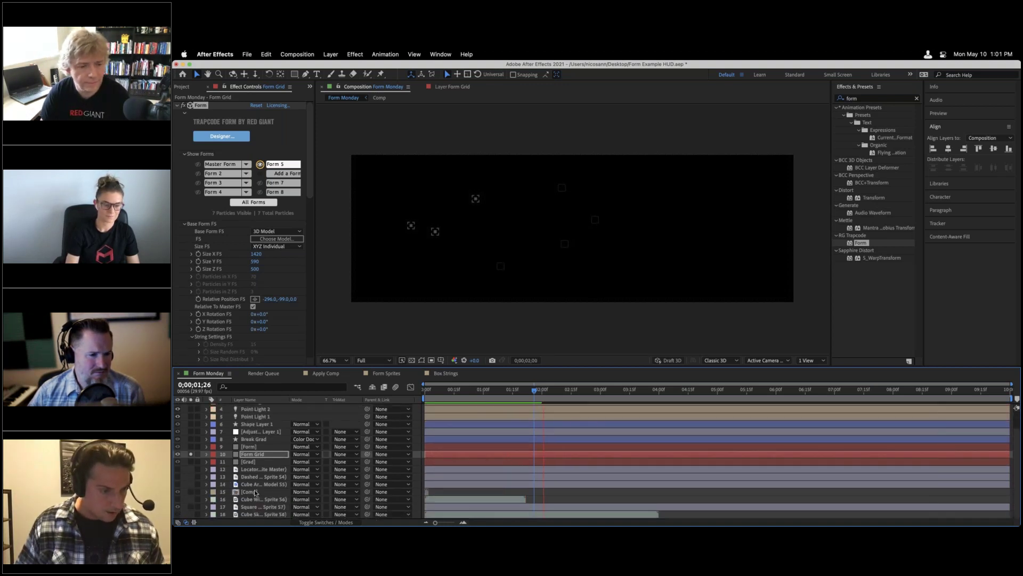
{"action": "left_click", "coordinate": [184, 470]}
{"action": "left_click", "coordinate": [178, 476]}
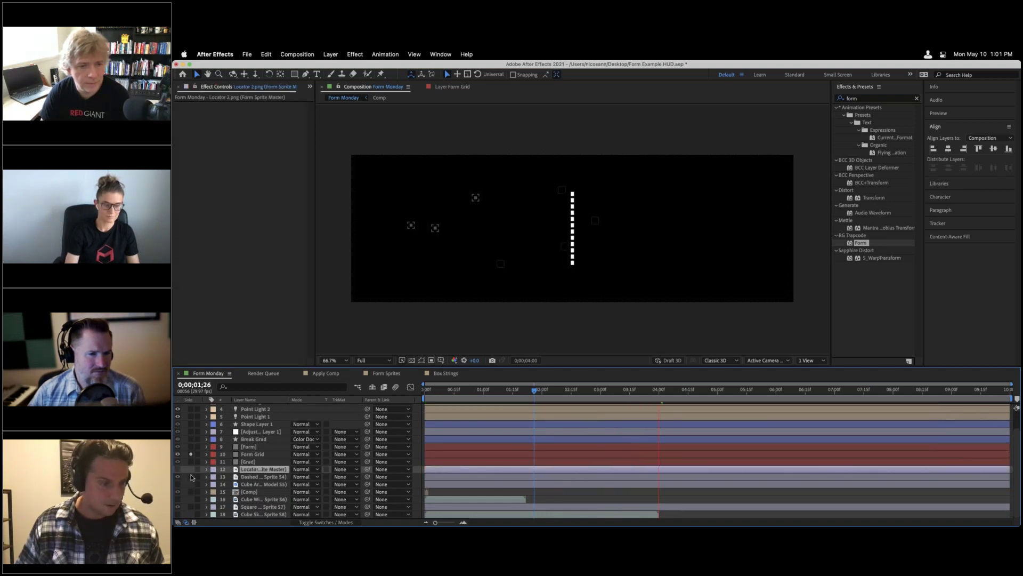
{"action": "left_click", "coordinate": [190, 470]}
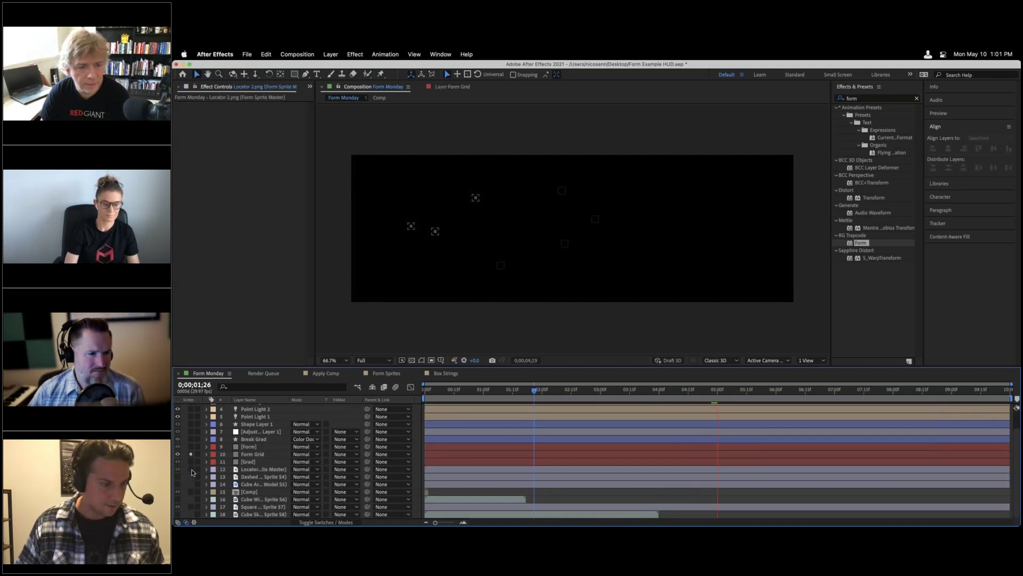
{"action": "left_click", "coordinate": [191, 470]}
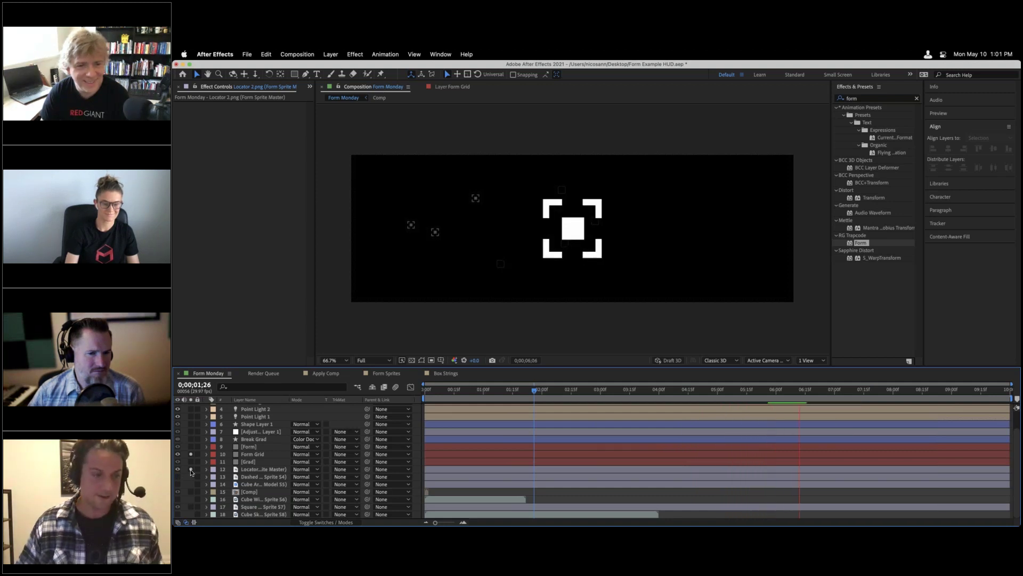
{"action": "left_click", "coordinate": [190, 470]}
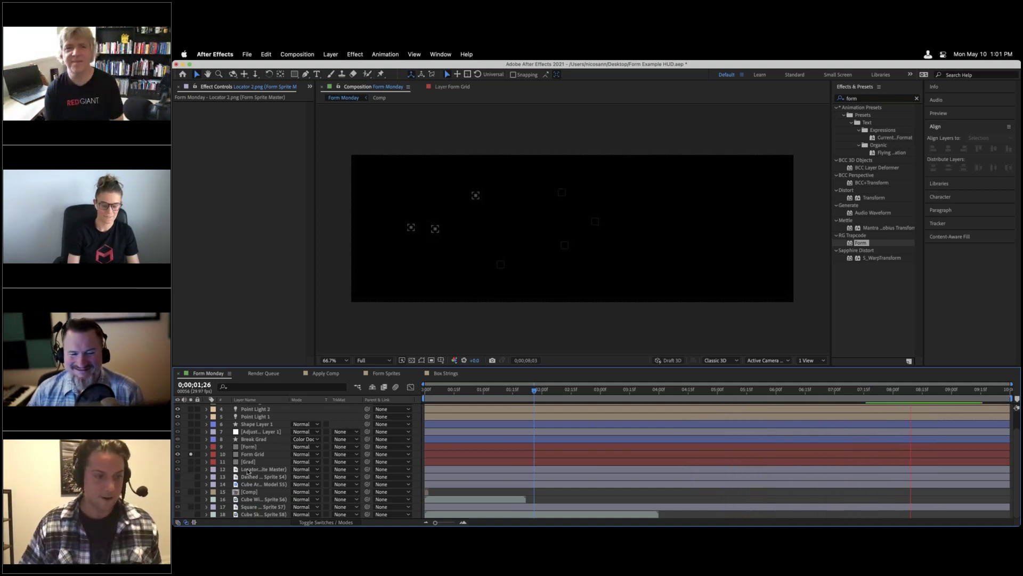
Reveal the Locator layer's source image in Finder and look through the sprite files in the 2D Shapes folder.
{"action": "left_click", "coordinate": [248, 471]}
{"action": "right_click", "coordinate": [249, 470]}
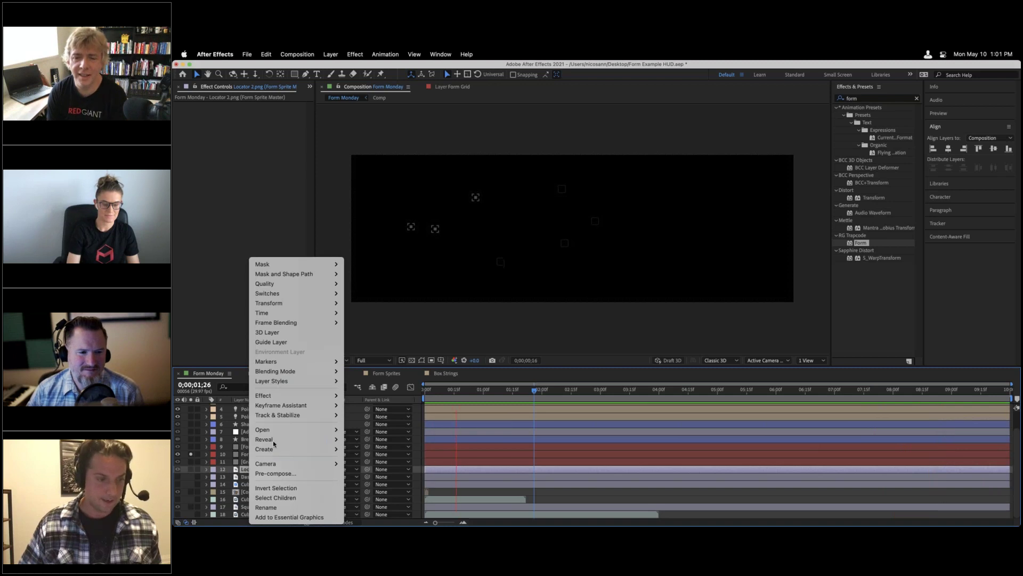
{"action": "mouse_move", "coordinate": [274, 441]}
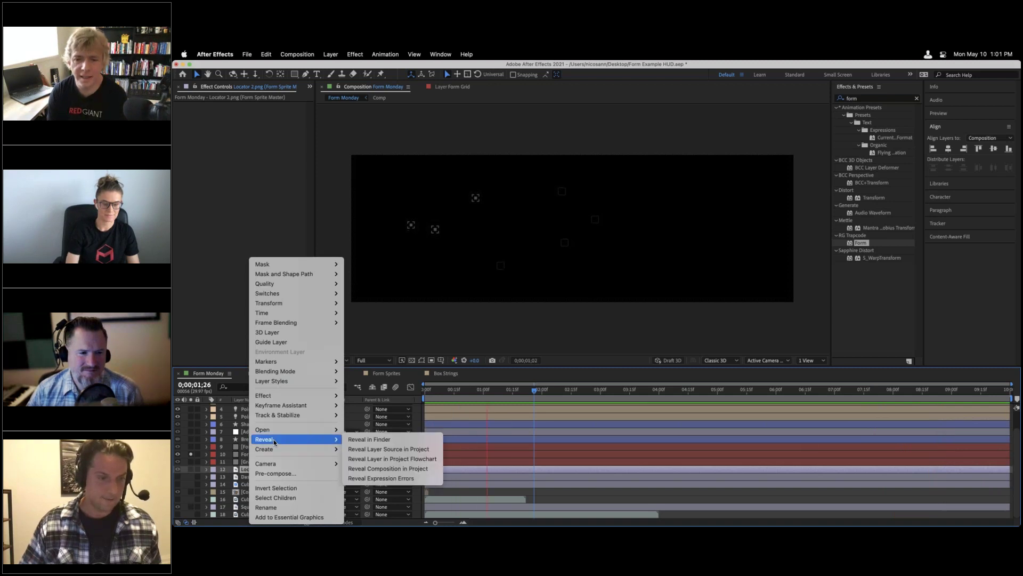
{"action": "left_click", "coordinate": [403, 442]}
{"action": "scroll", "coordinate": [653, 297], "scroll_direction": "down", "scroll_amount": 5}
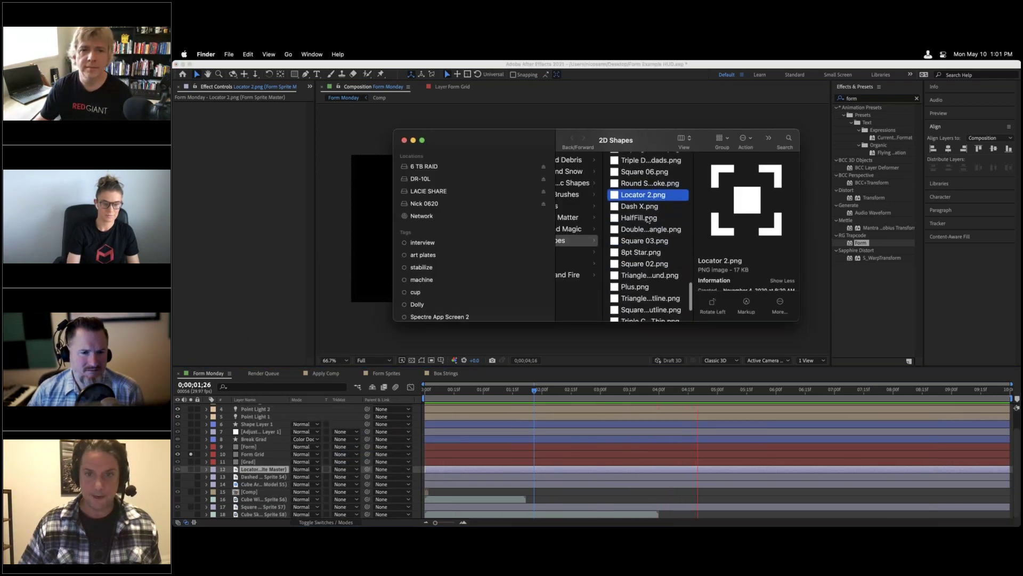
{"action": "scroll", "coordinate": [649, 204], "scroll_direction": "down", "scroll_amount": 5}
{"action": "scroll", "coordinate": [650, 206], "scroll_direction": "up", "scroll_amount": 5}
{"action": "scroll", "coordinate": [653, 209], "scroll_direction": "down", "scroll_amount": 3}
{"action": "scroll", "coordinate": [654, 210], "scroll_direction": "up", "scroll_amount": 5}
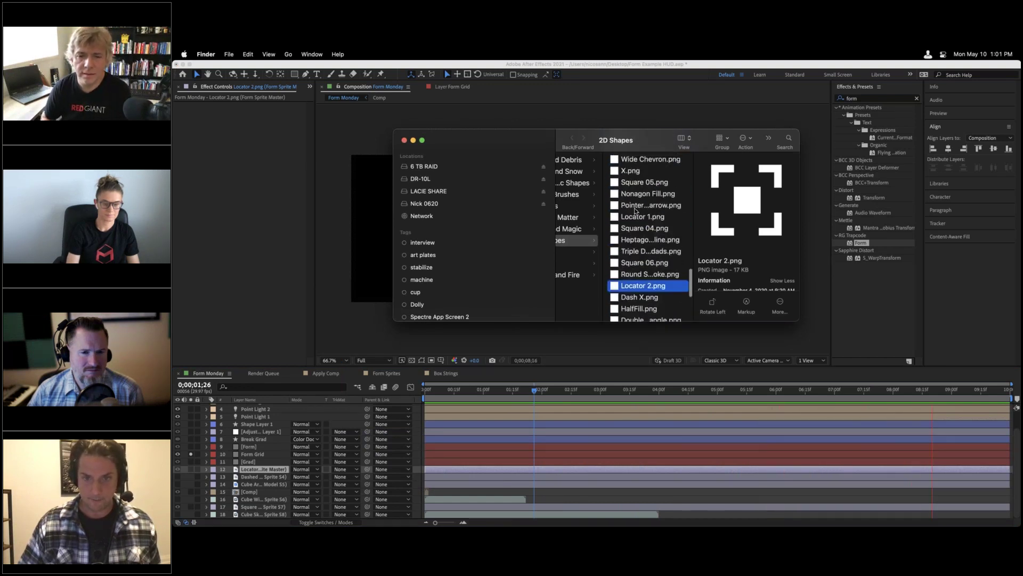
{"action": "scroll", "coordinate": [642, 212], "scroll_direction": "down", "scroll_amount": 1}
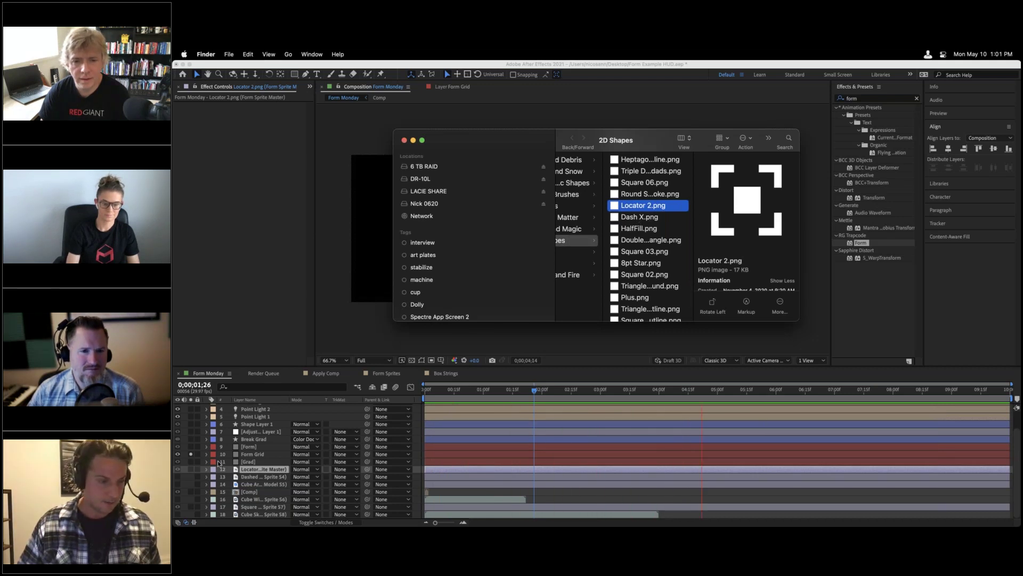
Return to After Effects, unsolo the Form Grid layer, and open the nested Comp composition.
{"action": "left_click", "coordinate": [254, 479]}
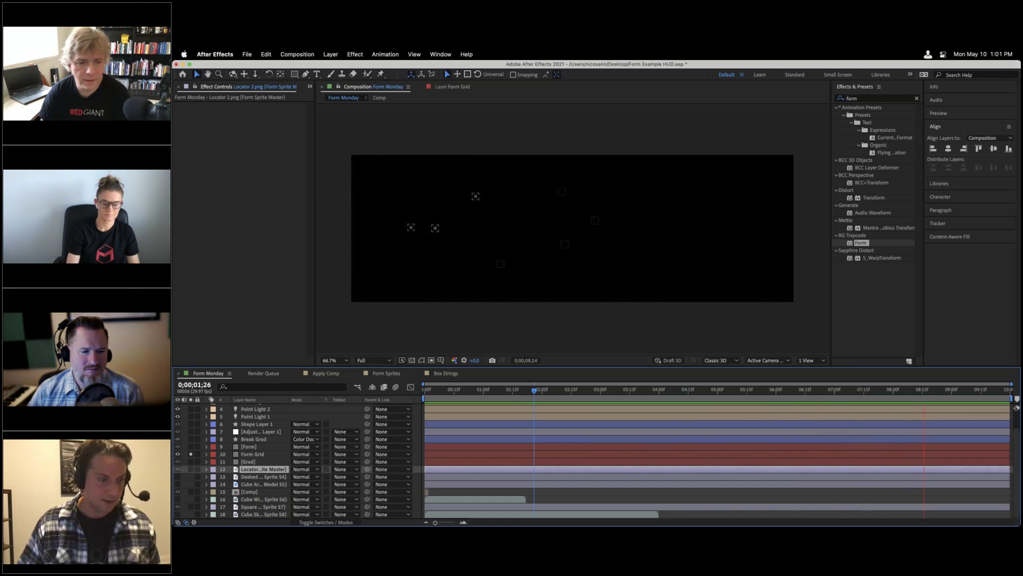
{"action": "left_click", "coordinate": [190, 453]}
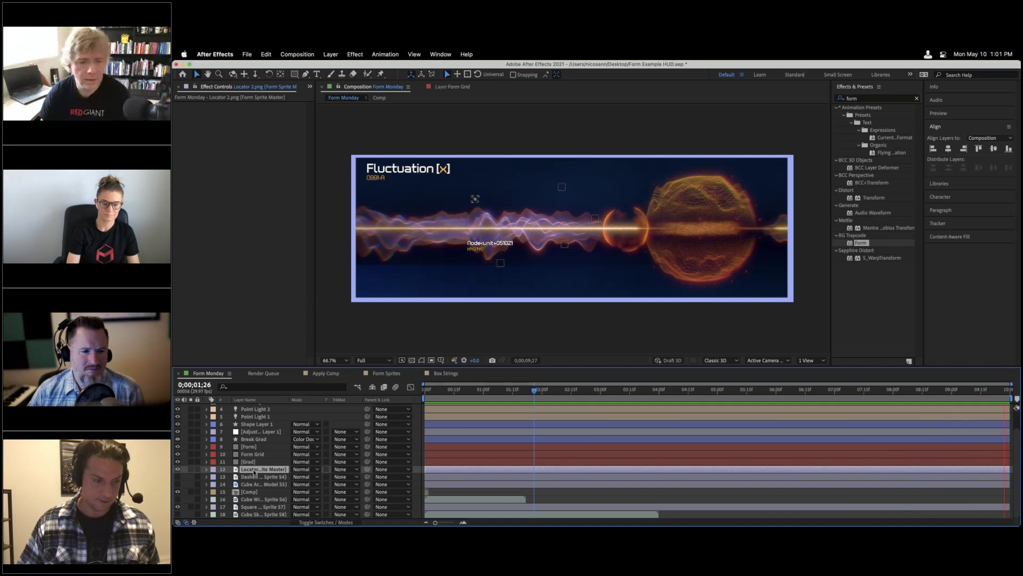
{"action": "double_click", "coordinate": [237, 493]}
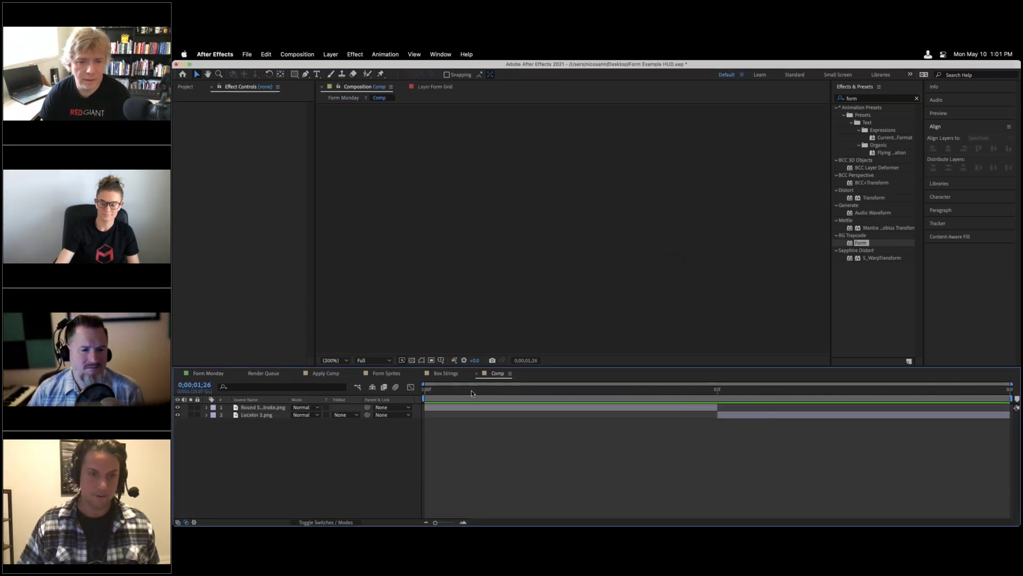
View both one-frame sprite images in the nested Comp, then return to the Form Monday composition.
{"action": "left_click", "coordinate": [631, 394]}
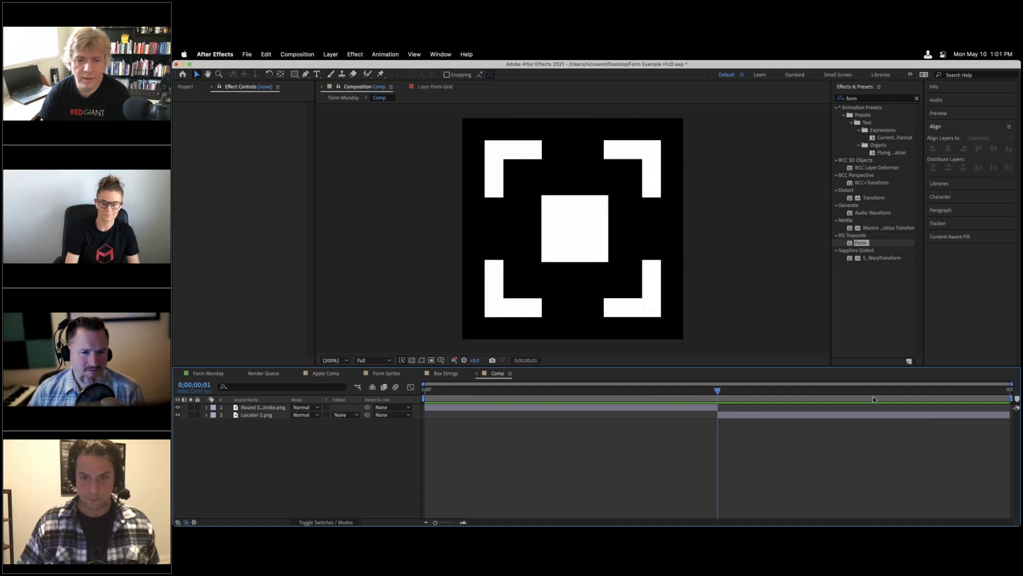
{"action": "left_click", "coordinate": [513, 396]}
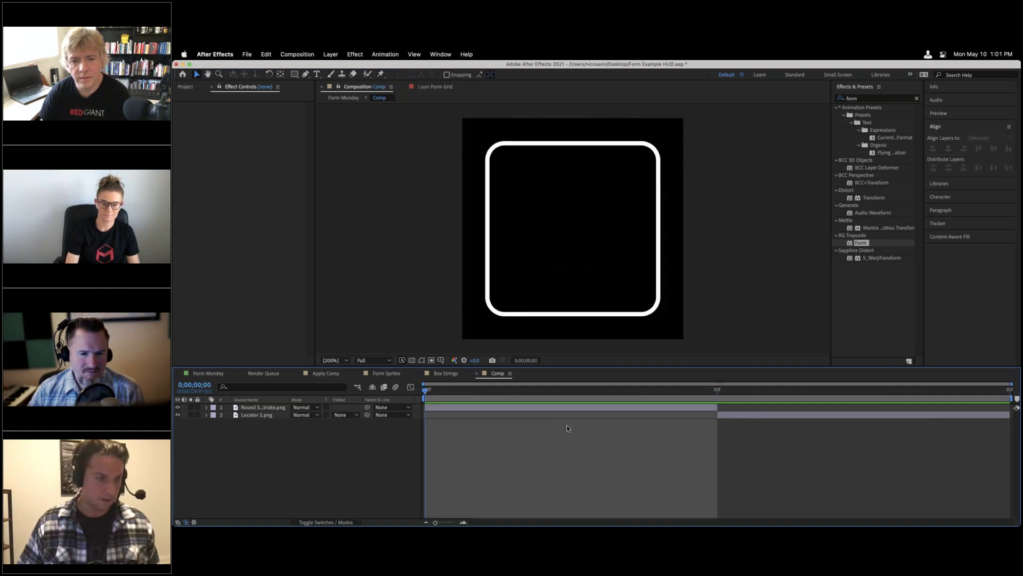
{"action": "left_click", "coordinate": [213, 372]}
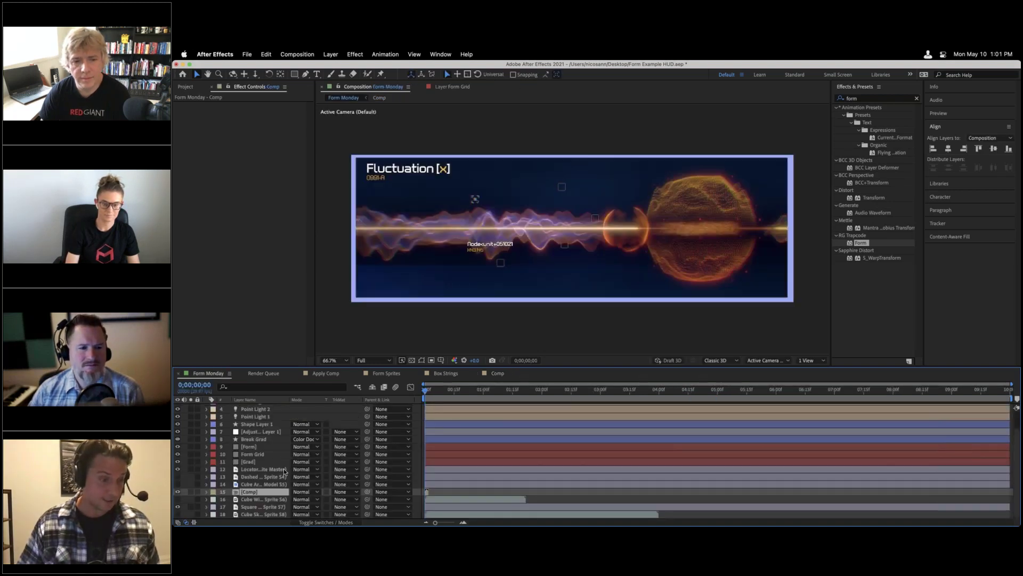
Select the Form Grid layer and expand Form 5's particle texture settings to examine its source layer and time sampling.
{"action": "left_click", "coordinate": [249, 447]}
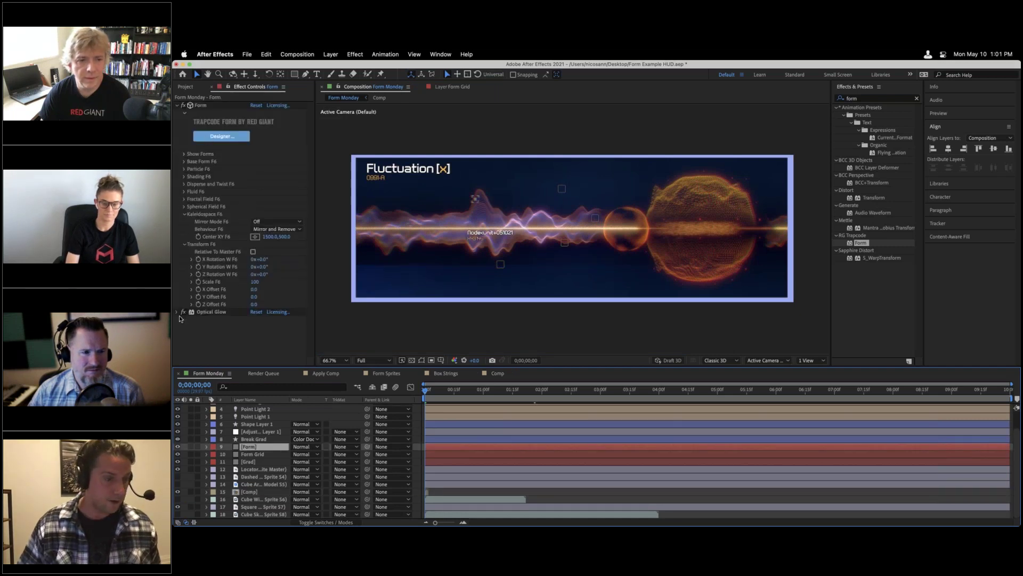
{"action": "left_click", "coordinate": [257, 454]}
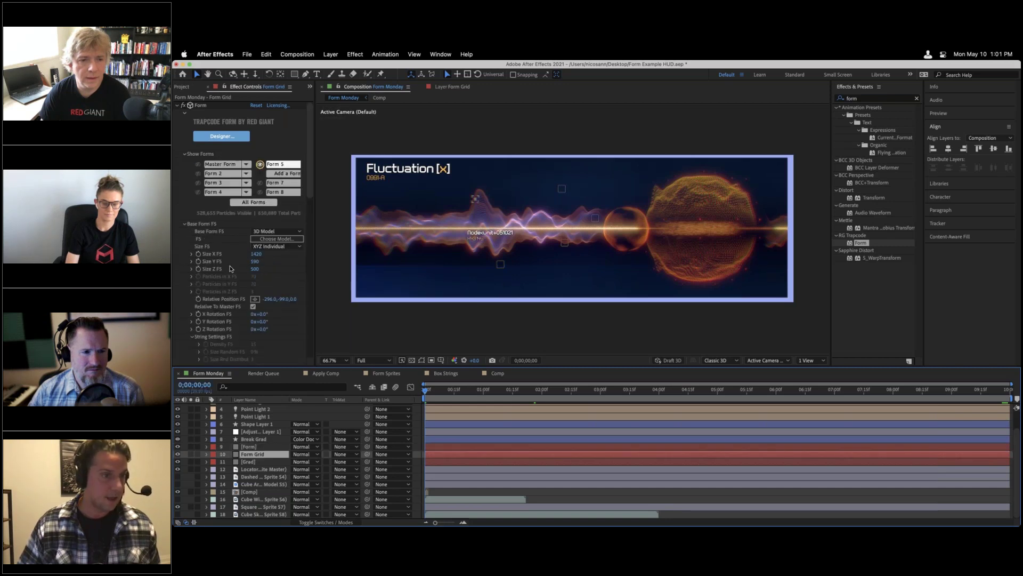
{"action": "left_click", "coordinate": [185, 220]}
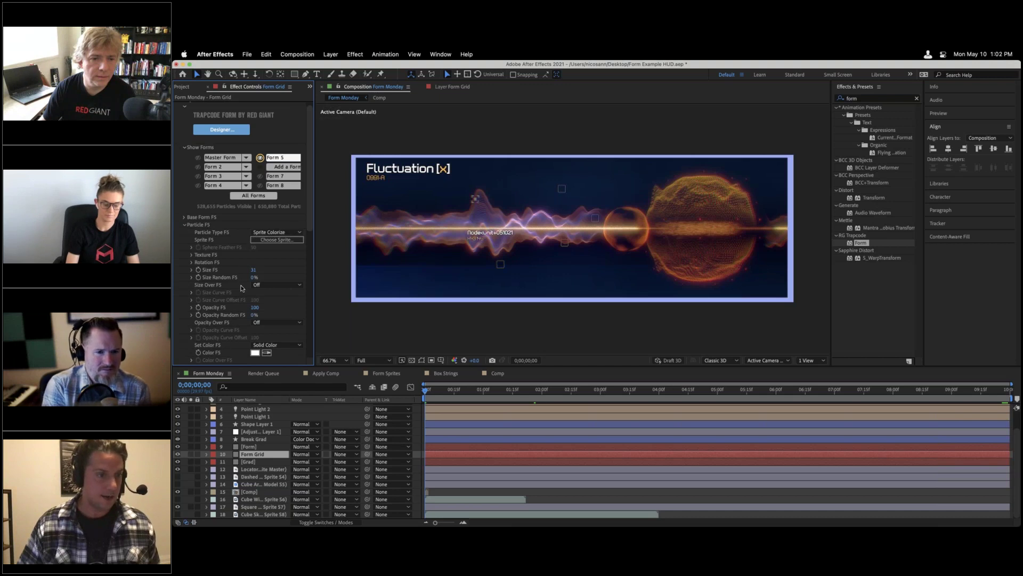
{"action": "scroll", "coordinate": [237, 288], "scroll_direction": "down", "scroll_amount": 2}
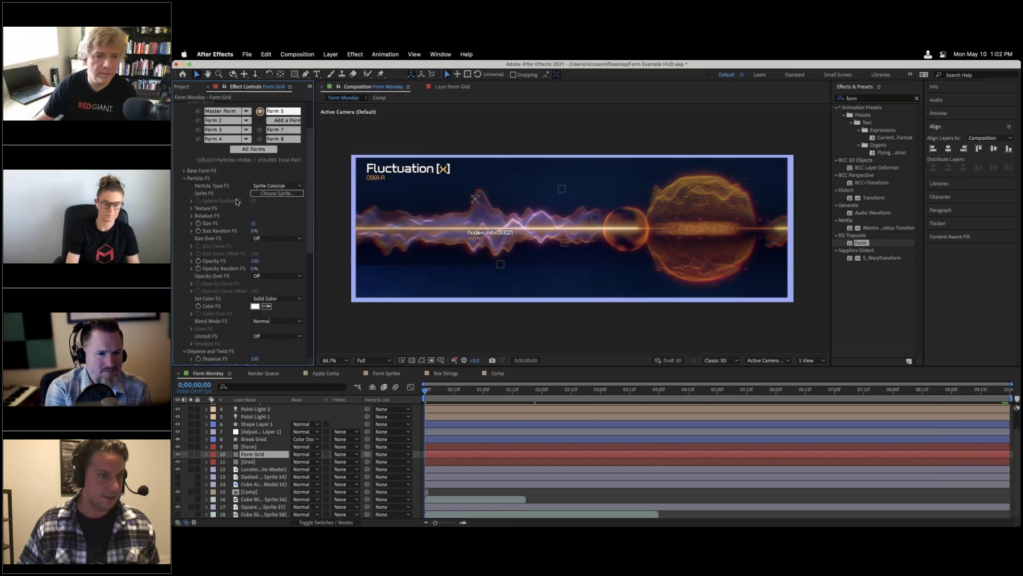
{"action": "left_click", "coordinate": [191, 209]}
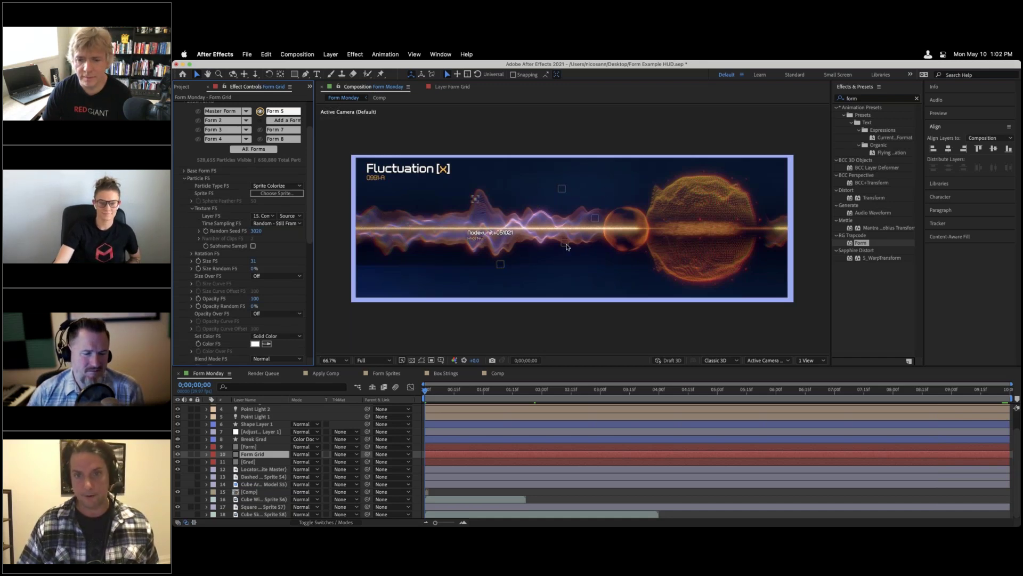
Solo the Form Grid layer, add the Form layer to the solo view to compare them, and unsolo both.
{"action": "left_click", "coordinate": [928, 78]}
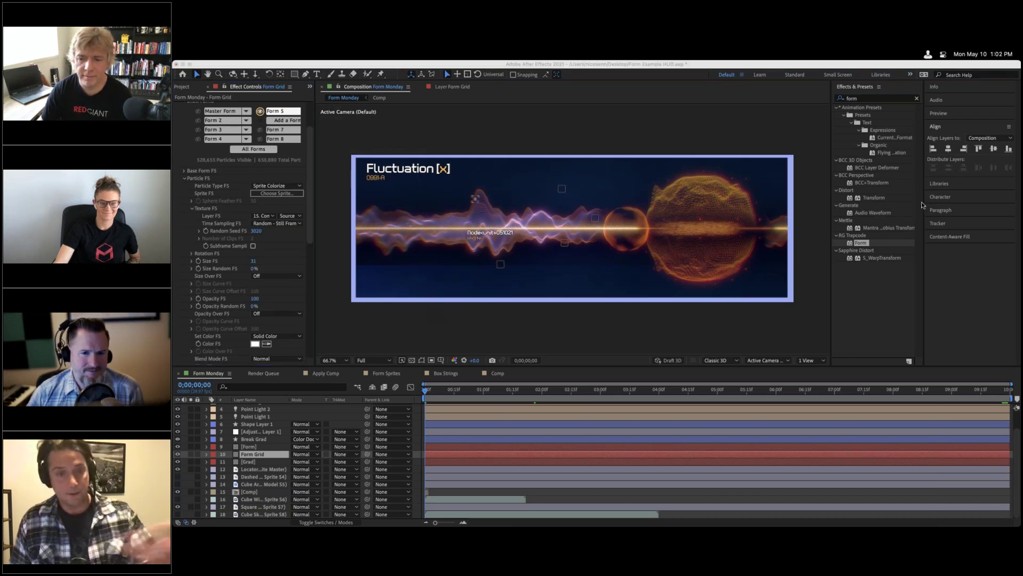
{"action": "left_click", "coordinate": [191, 454]}
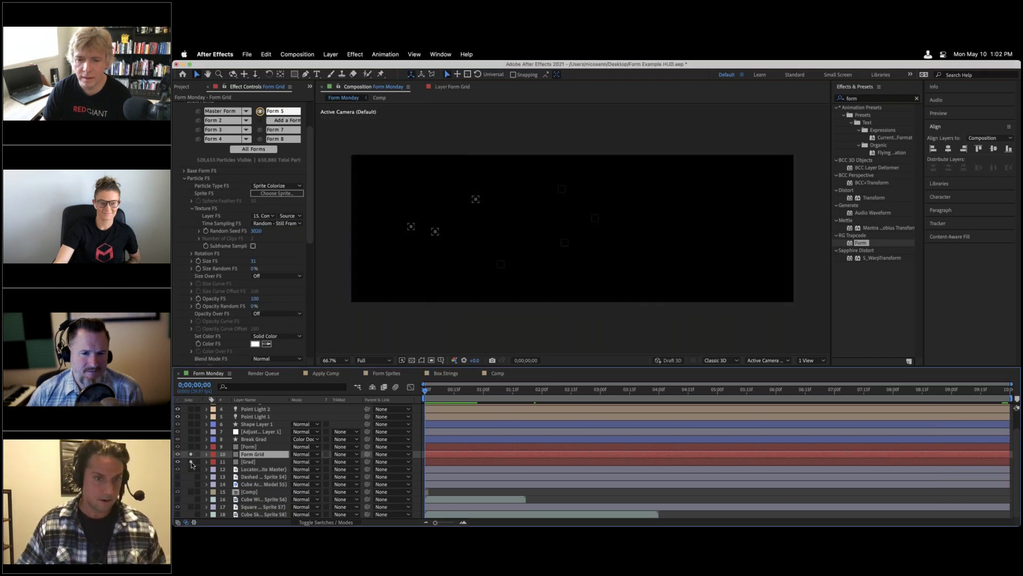
{"action": "left_click", "coordinate": [191, 447]}
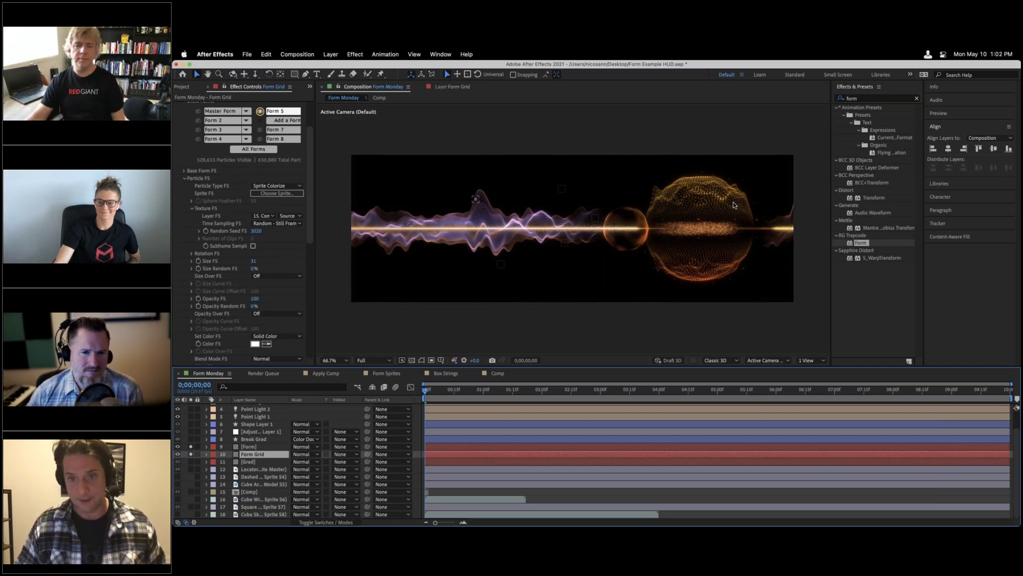
{"action": "left_click", "coordinate": [191, 446]}
{"action": "left_click", "coordinate": [191, 454]}
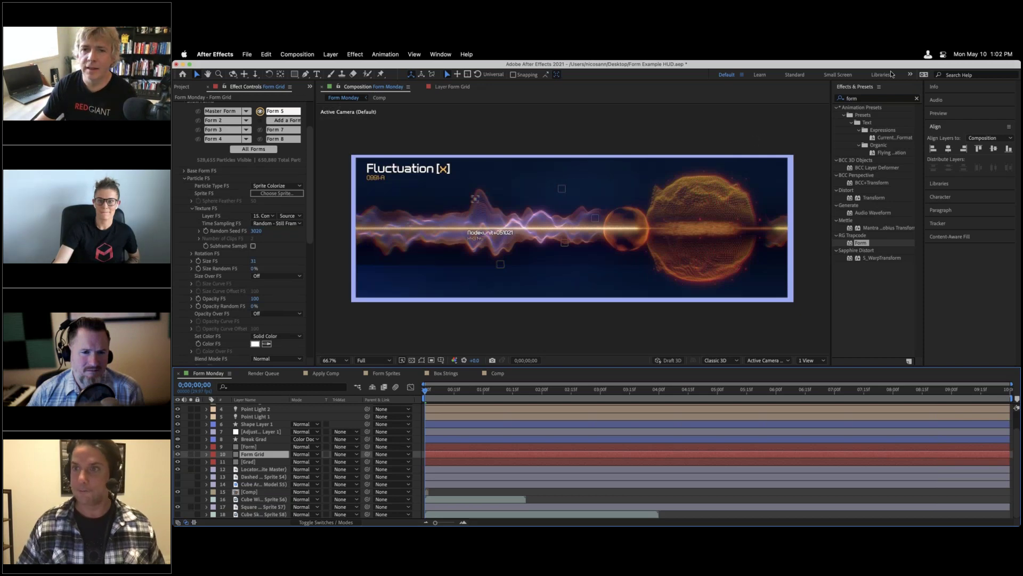
{"action": "key", "text": "super+Tab"}
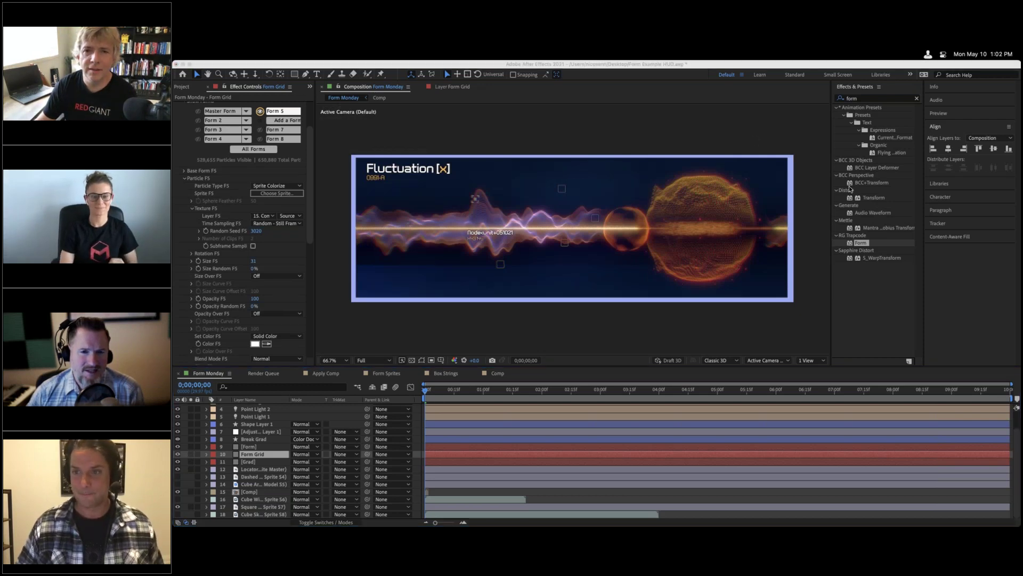